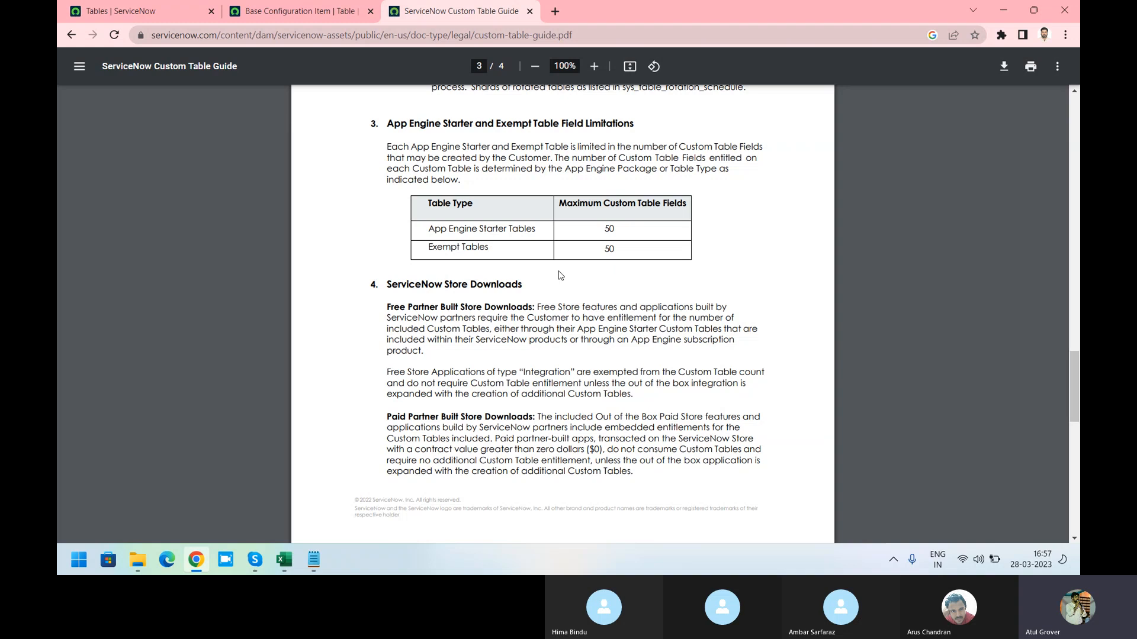
Copy the ServiceNow custom table guide's web address, switch to Skype and send it in the group call's chat.
left_click(341, 36)
key("ctrl+c")
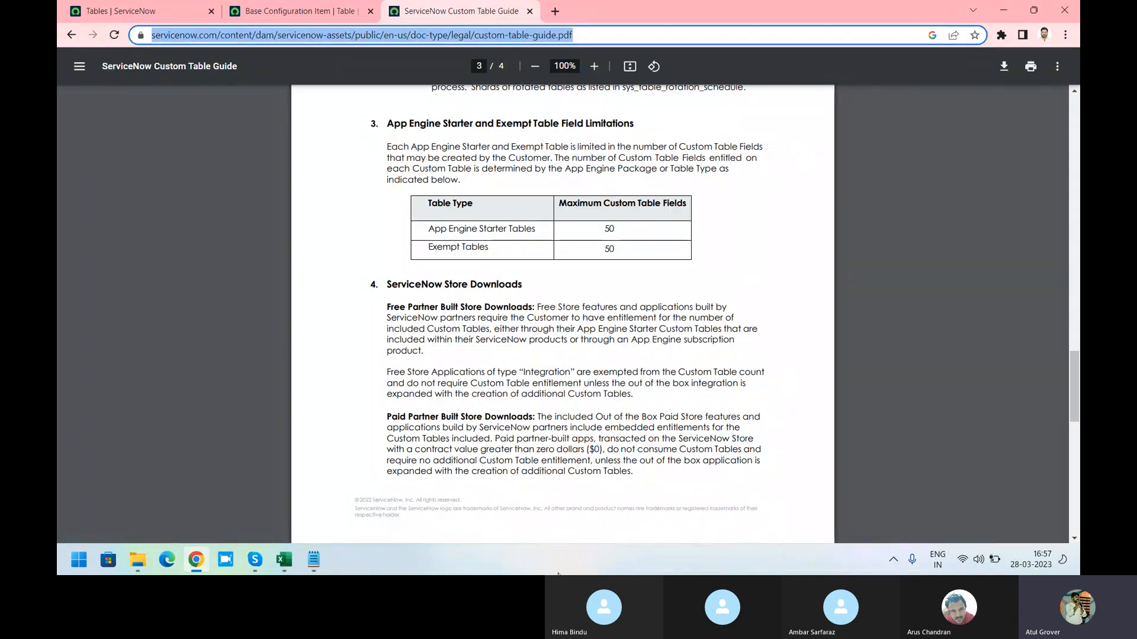
left_click(255, 559)
left_click(243, 497)
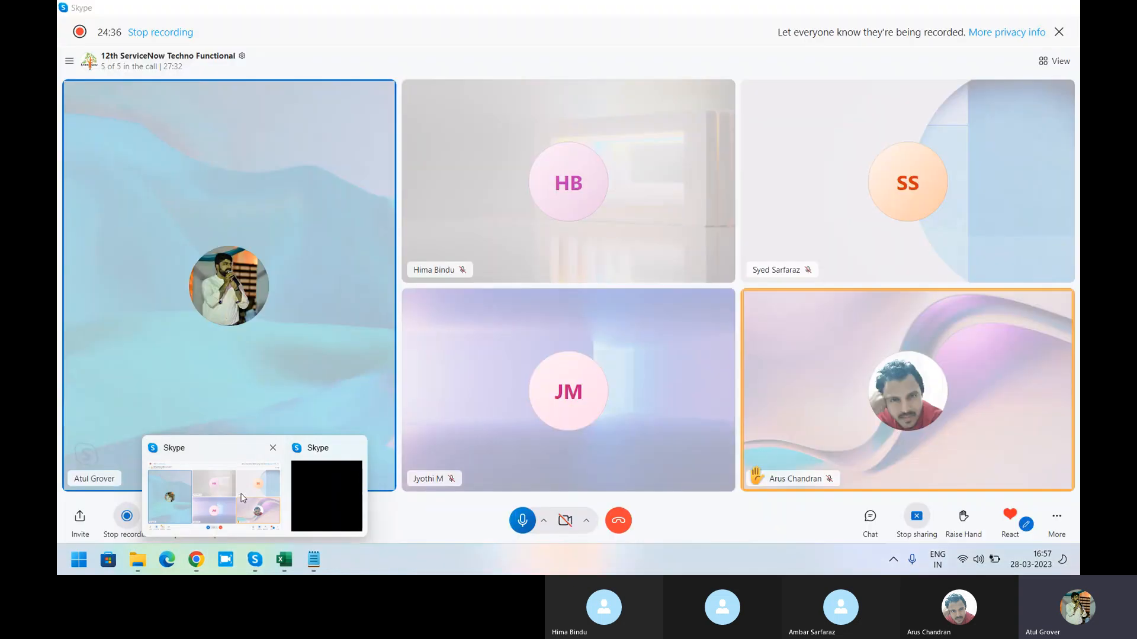
left_click(870, 518)
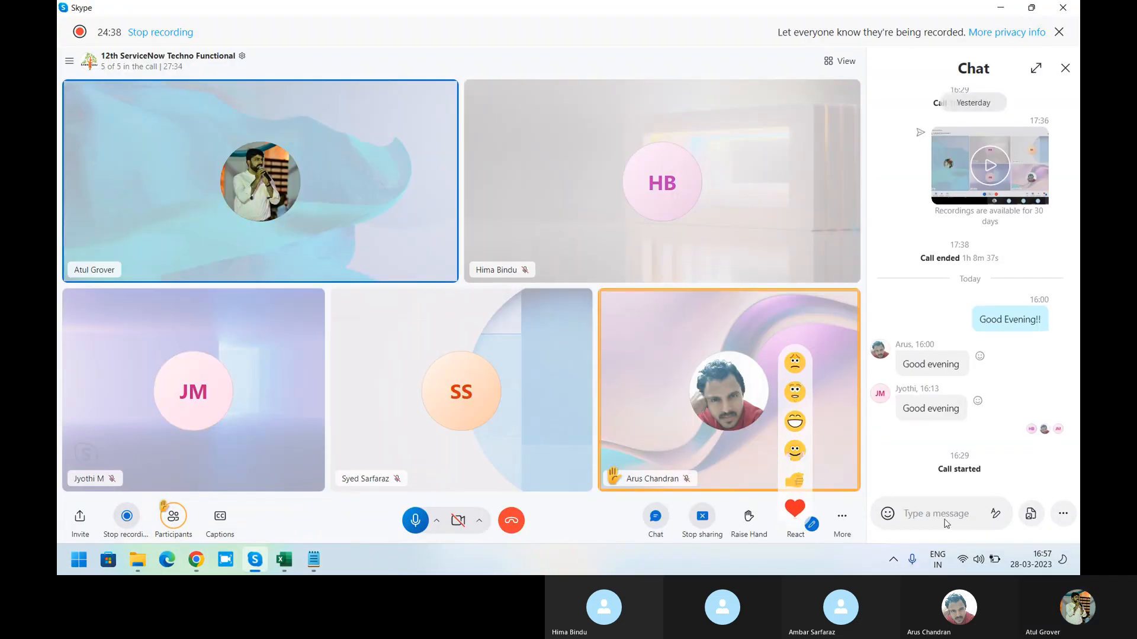
key("ctrl+v")
key("Return")
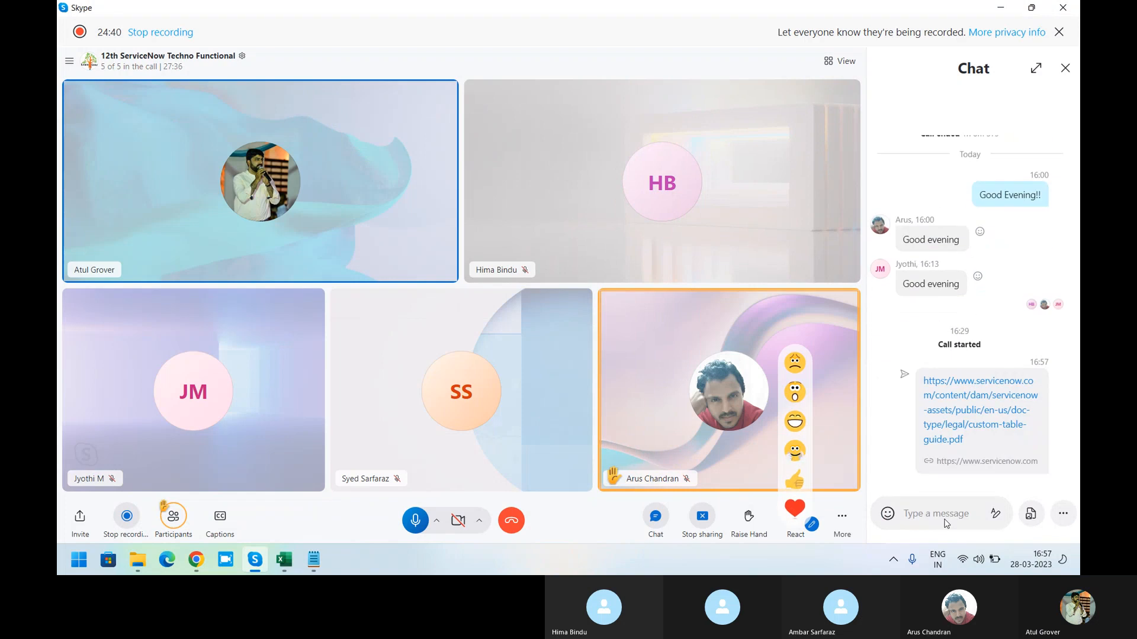
Switch back to Chrome, start a new table record from the Tables list and highlight the scoped applications notice.
key("alt+Tab")
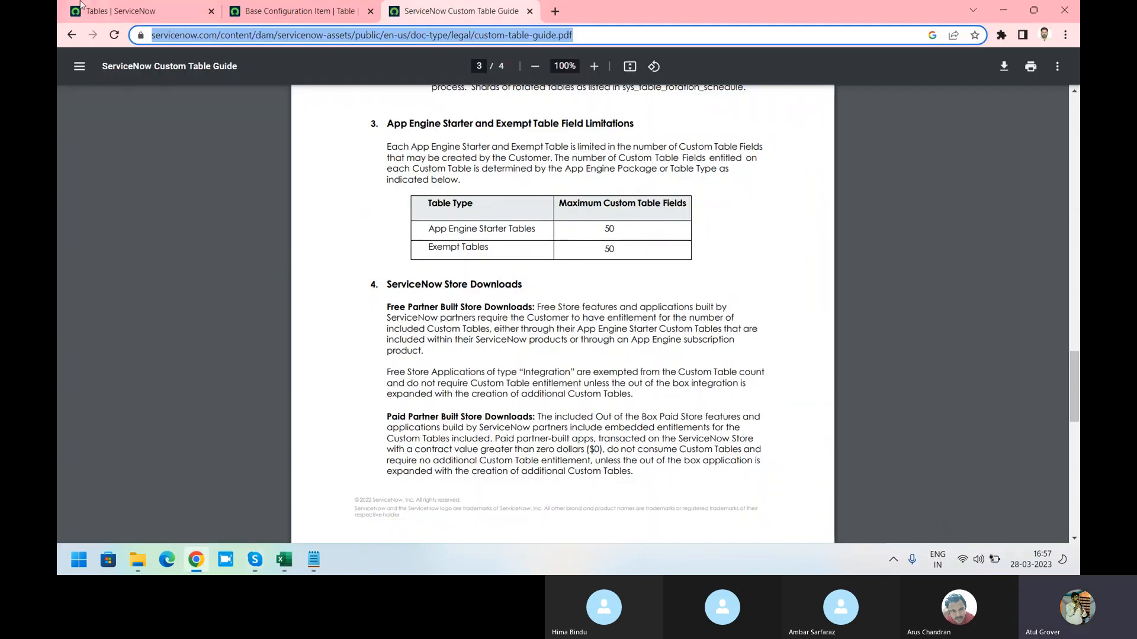
left_click(83, 9)
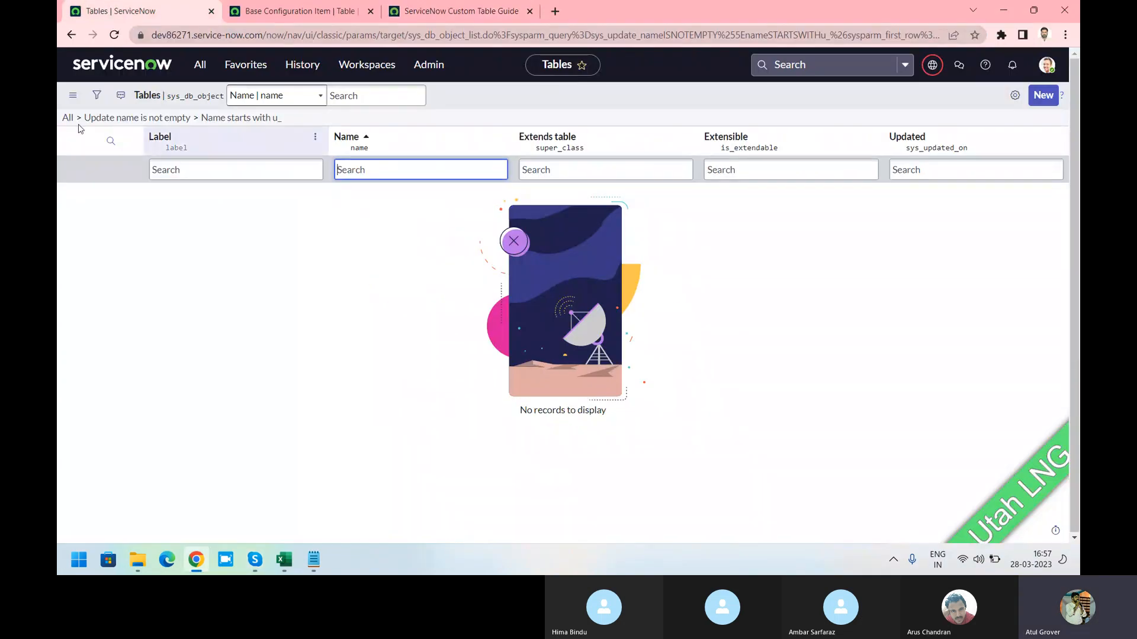
left_click(1043, 96)
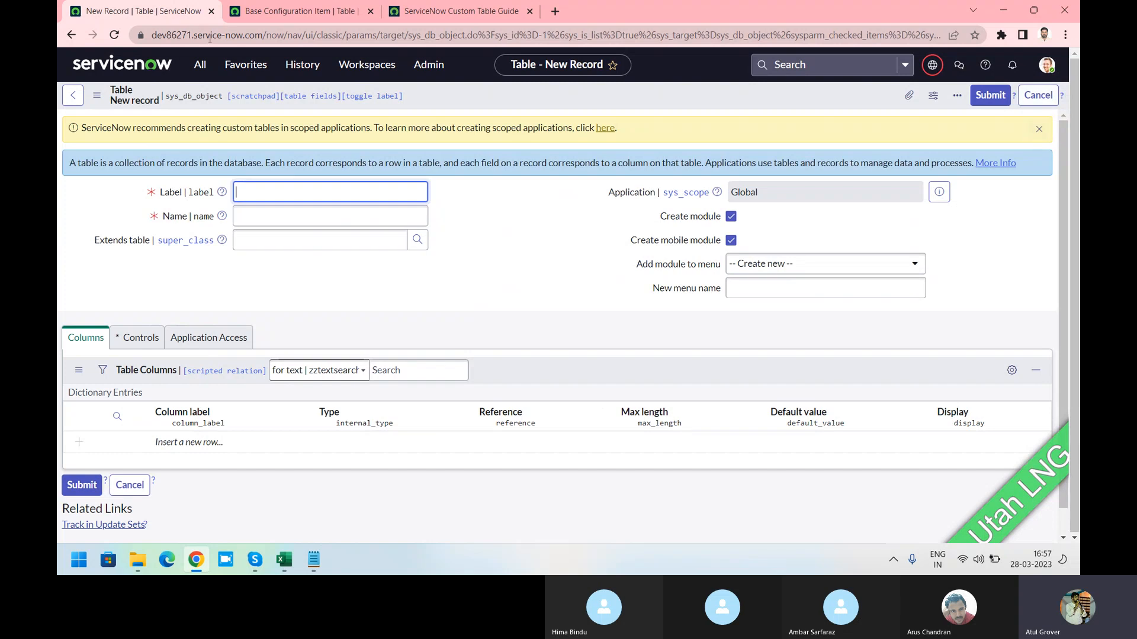
left_click_drag(217, 129, 479, 139)
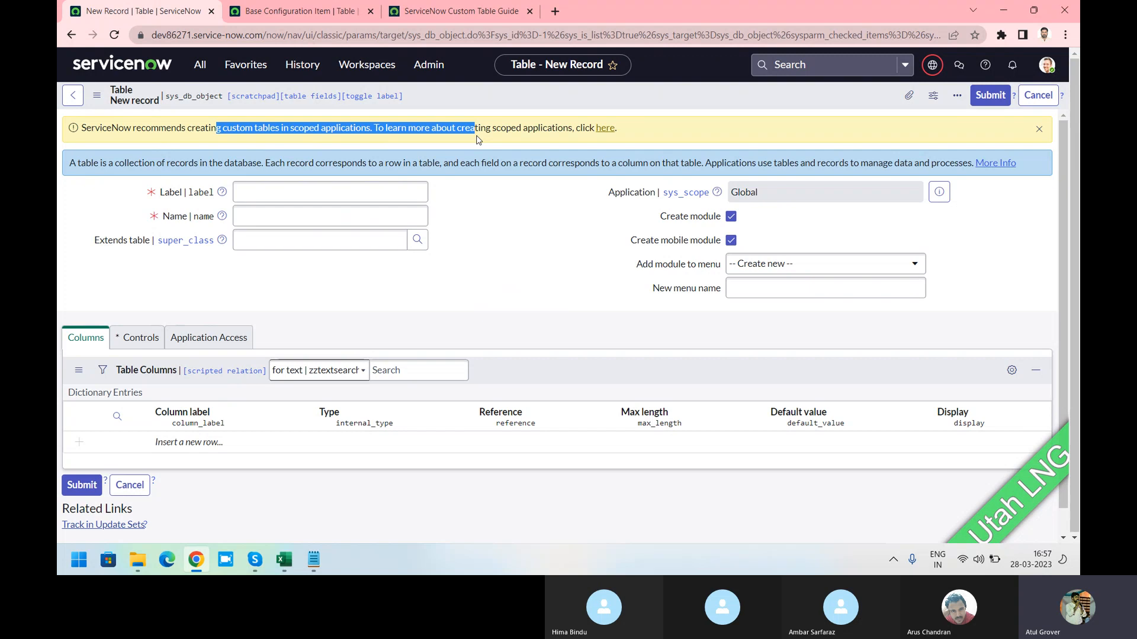
Switch to Notepad and add "X_" on the line below "custom --- u_".
left_click(314, 560)
left_click(627, 258)
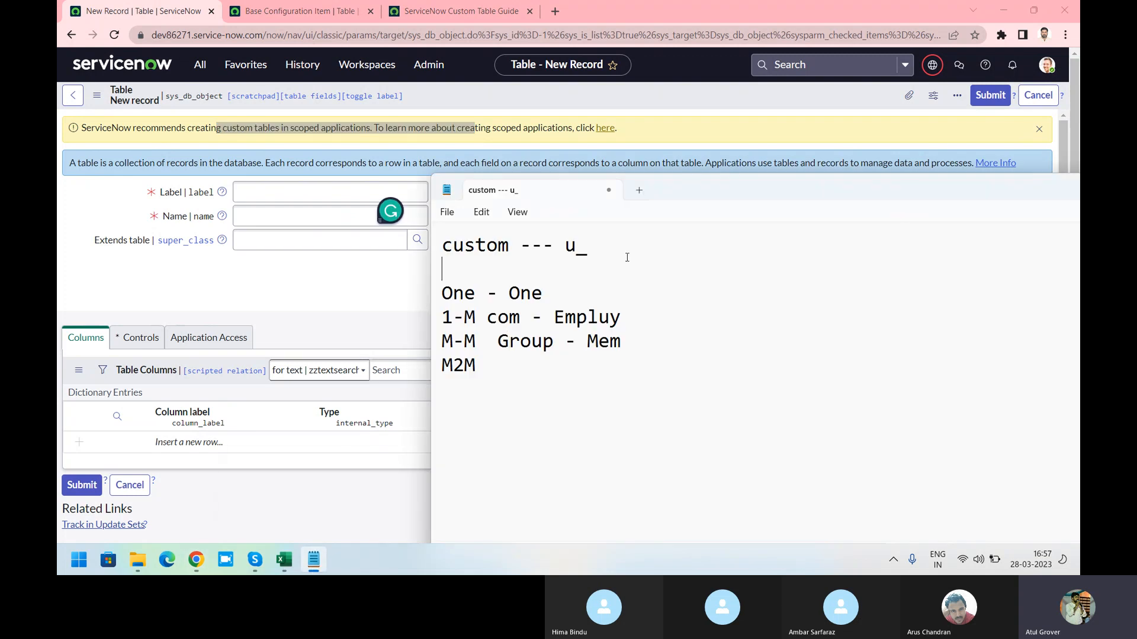
type("X_")
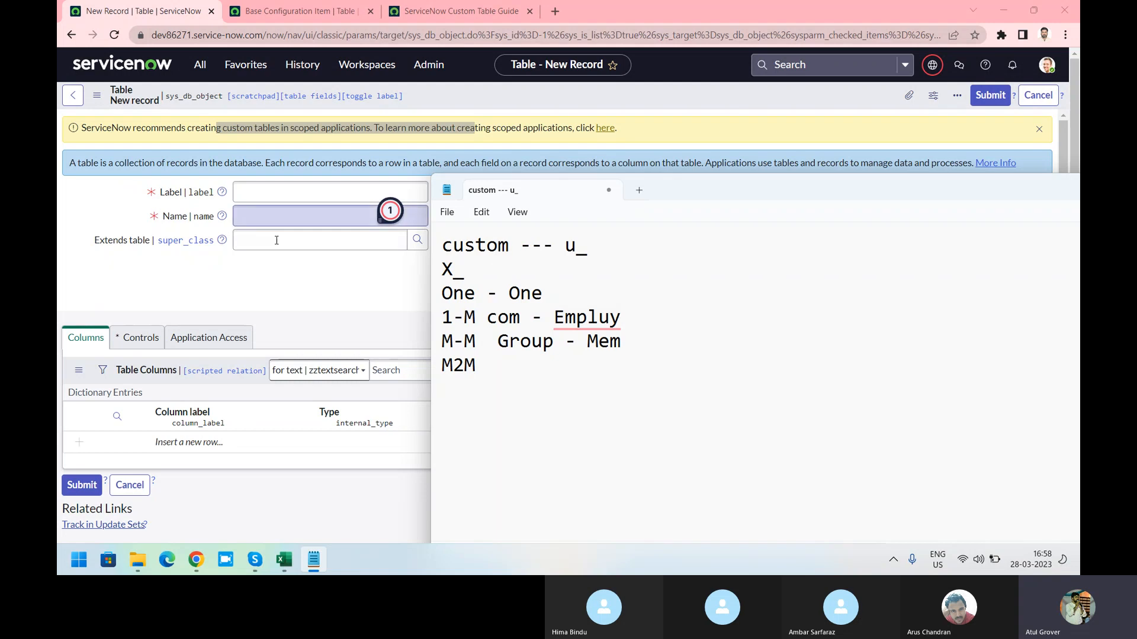
Return to the new table form, set the label to LNG_Btach12 and highlight the u_ prefix in the name.
left_click(285, 279)
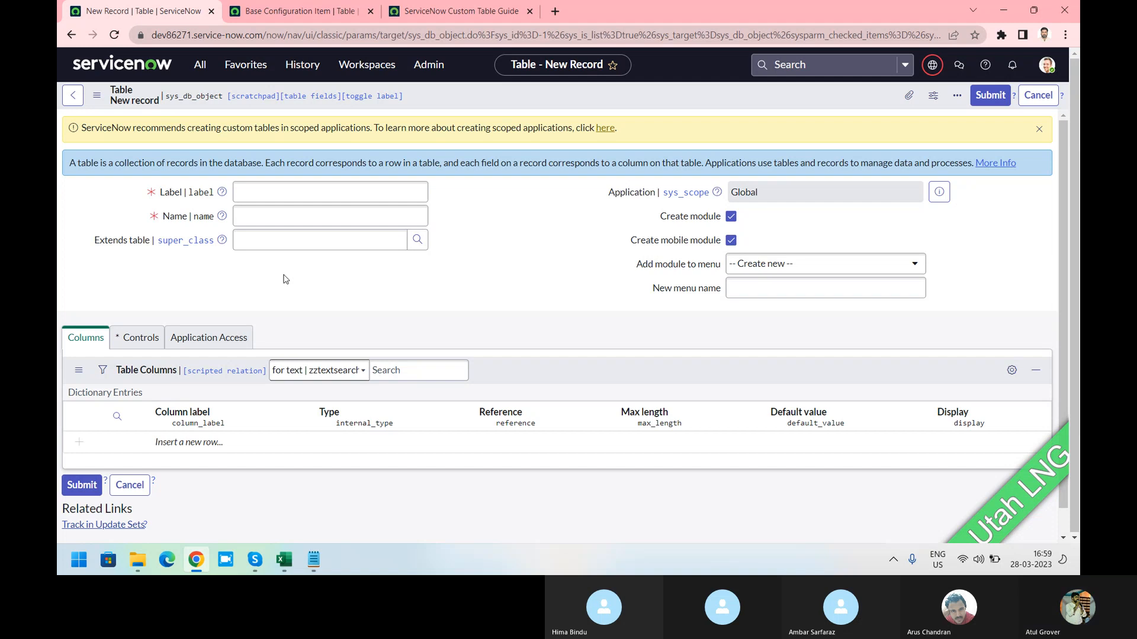
left_click(291, 201)
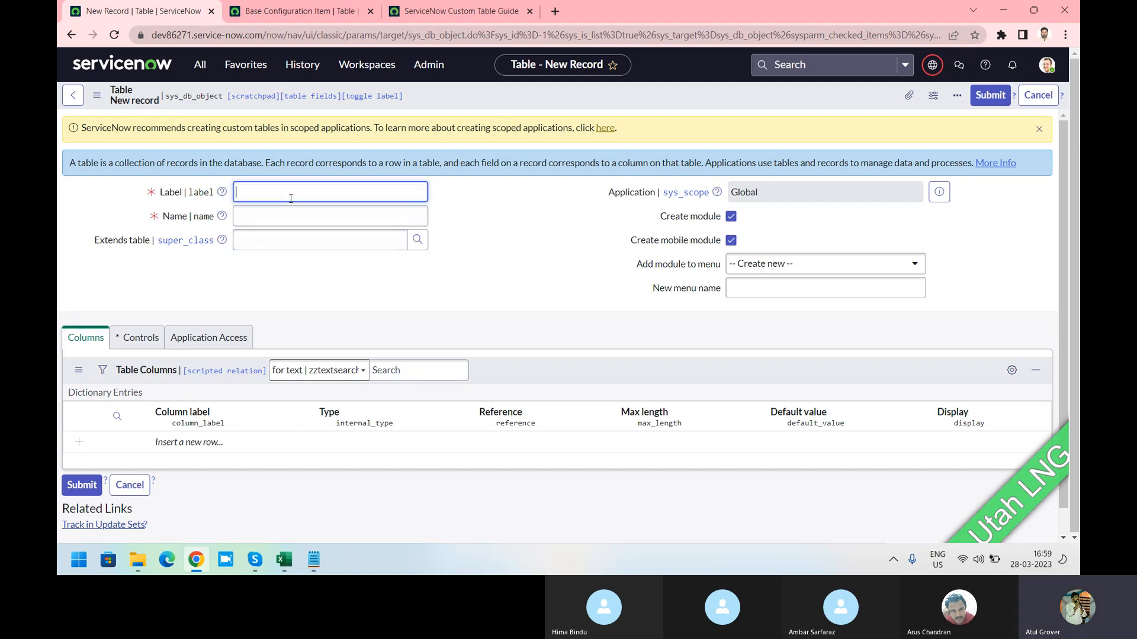
type("LNG_Btach12")
left_click(456, 217)
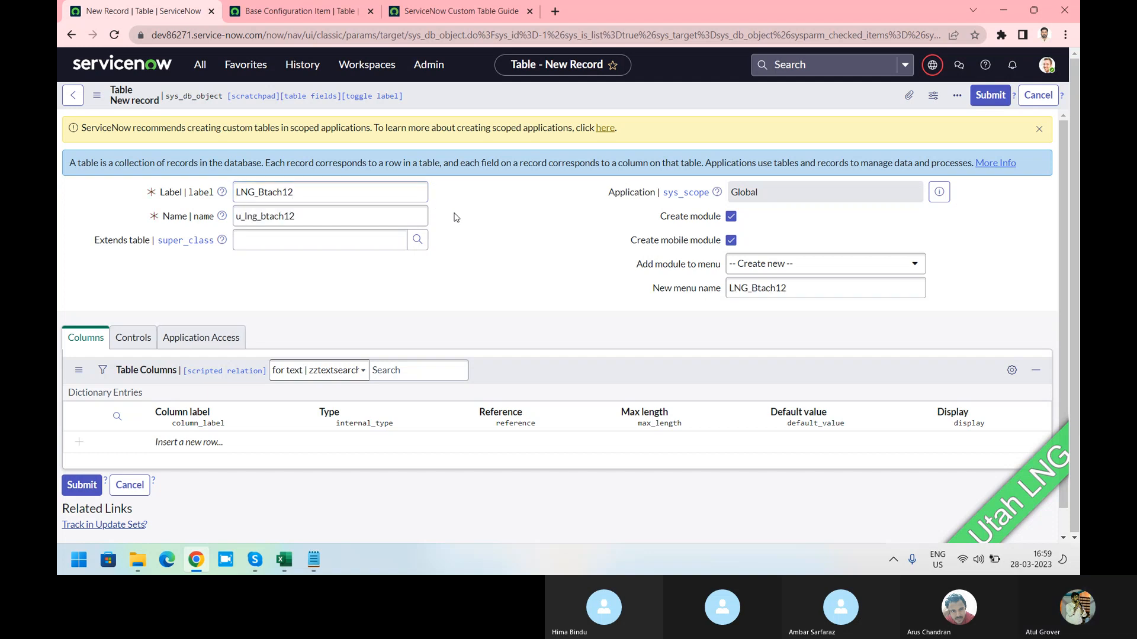
double_click(243, 220)
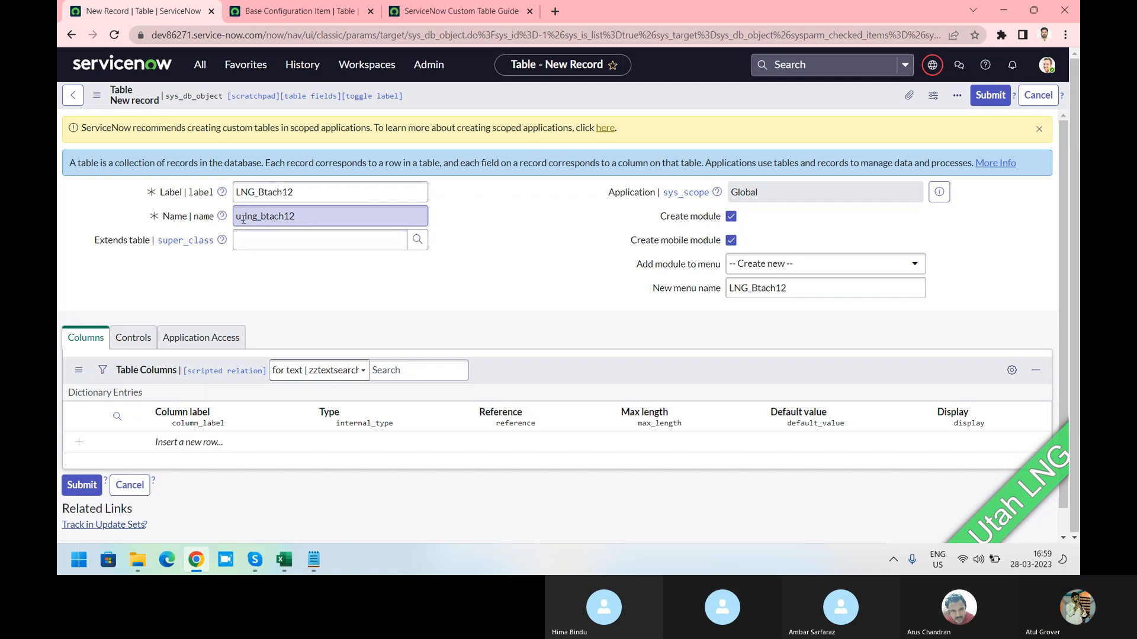
left_click_drag(243, 219, 223, 220)
mouse_move(223, 221)
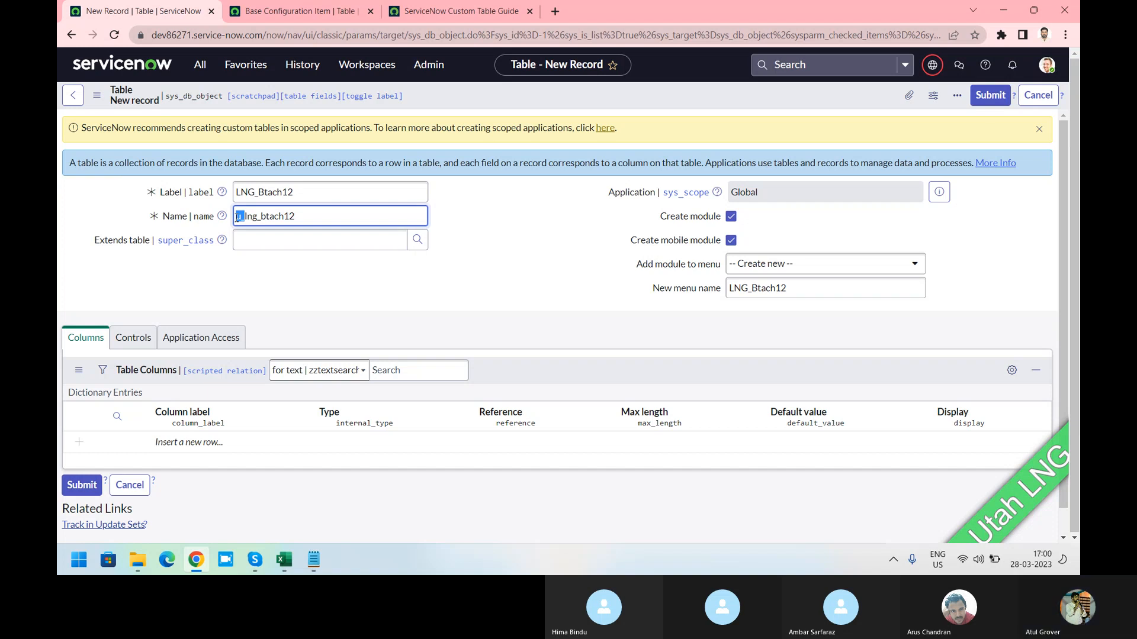
left_click(241, 219)
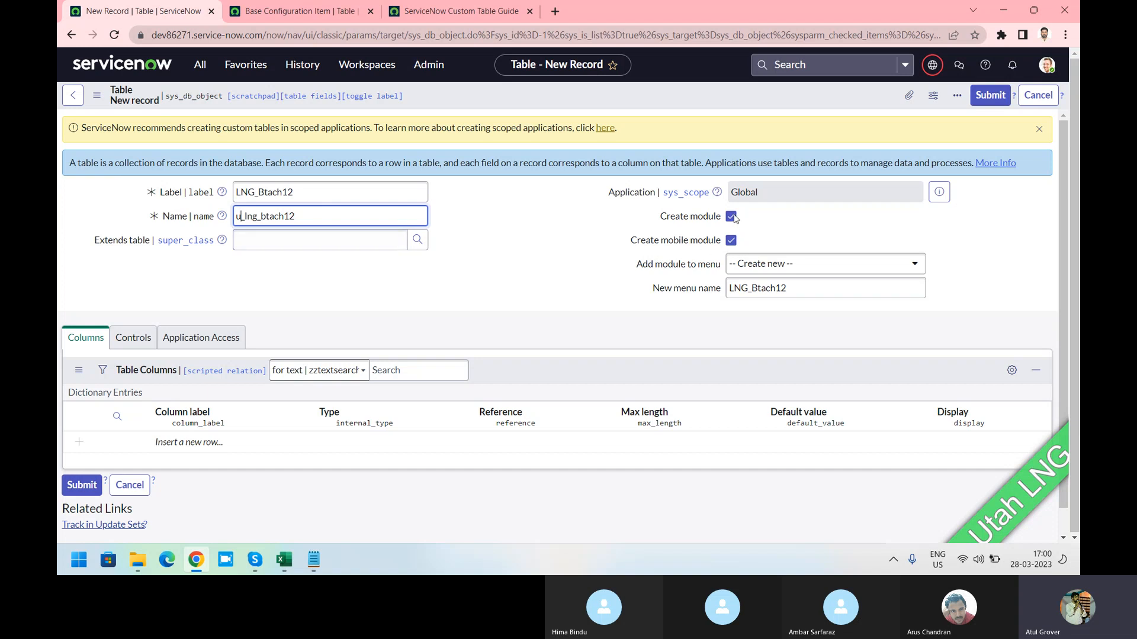
Switch to Notepad and add the note "App - Module" below M2M, leaving a blank line between them.
left_click(314, 559)
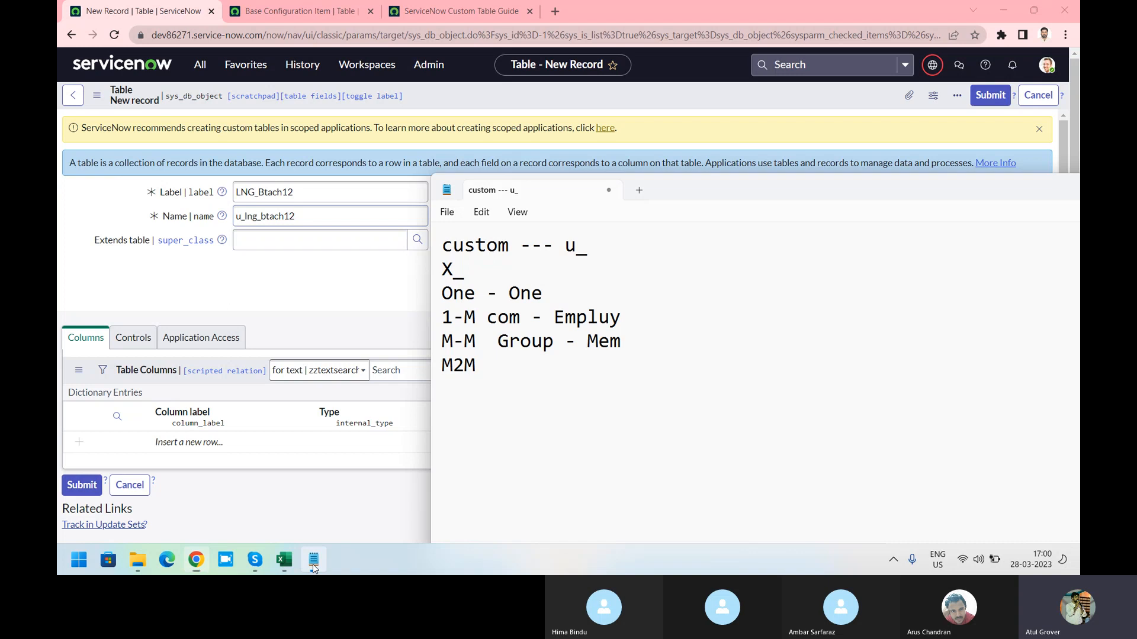
left_click(487, 382)
key("Return")
type("App - Mod")
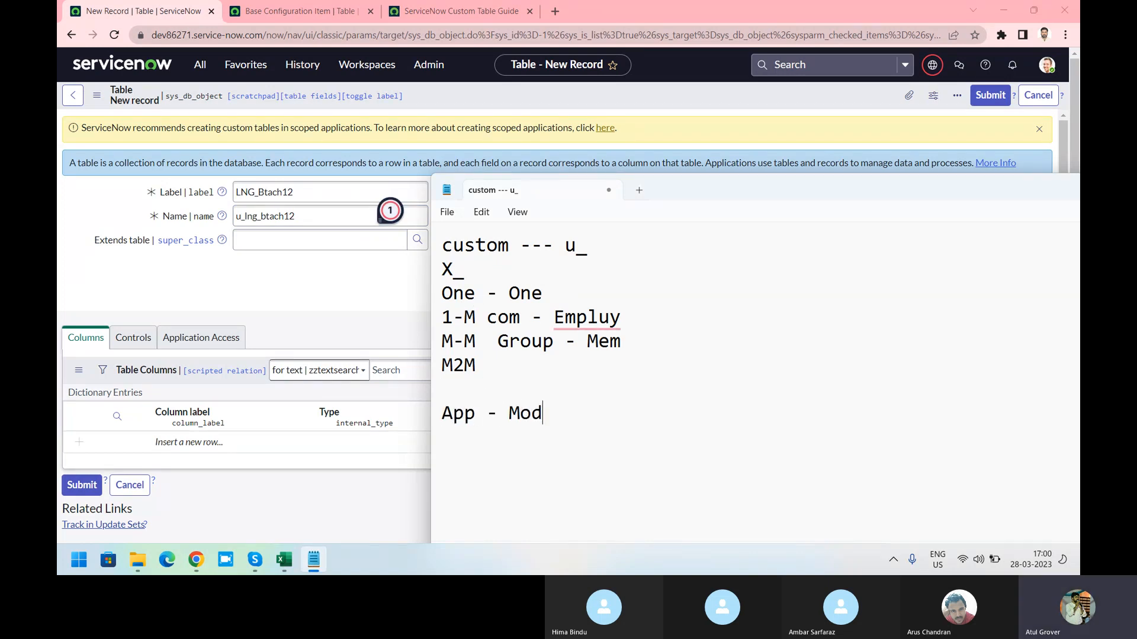
type("ule")
From the Base Configuration Item page, filter the application navigator for "inciden" and examine the modules under the Incident application.
left_click(282, 20)
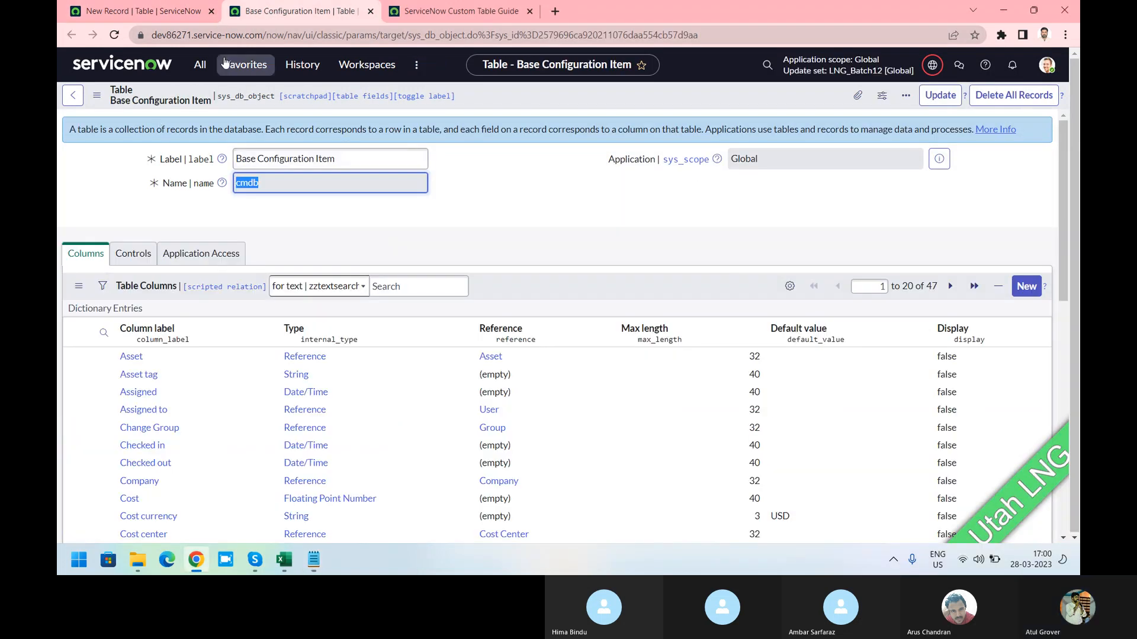
left_click(201, 64)
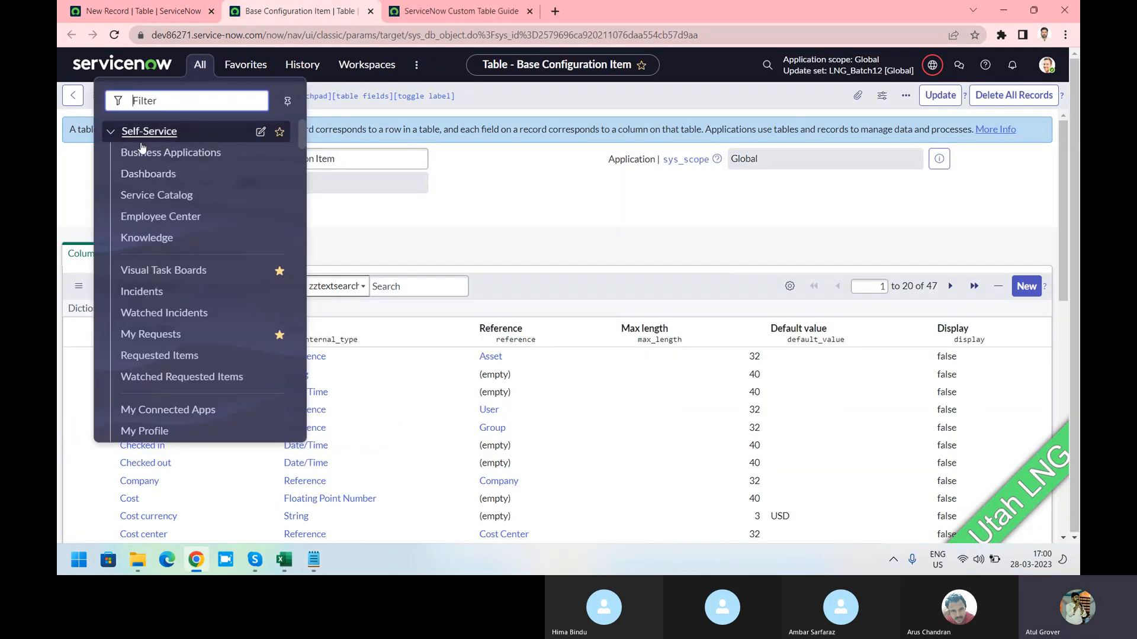
left_click(142, 131)
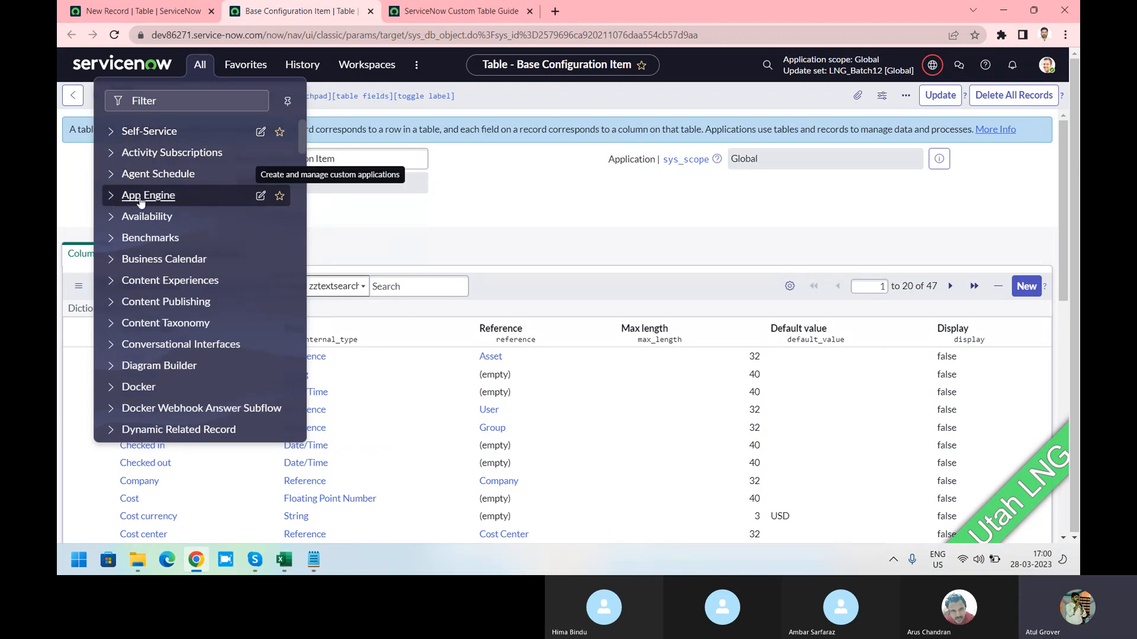
left_click(167, 101)
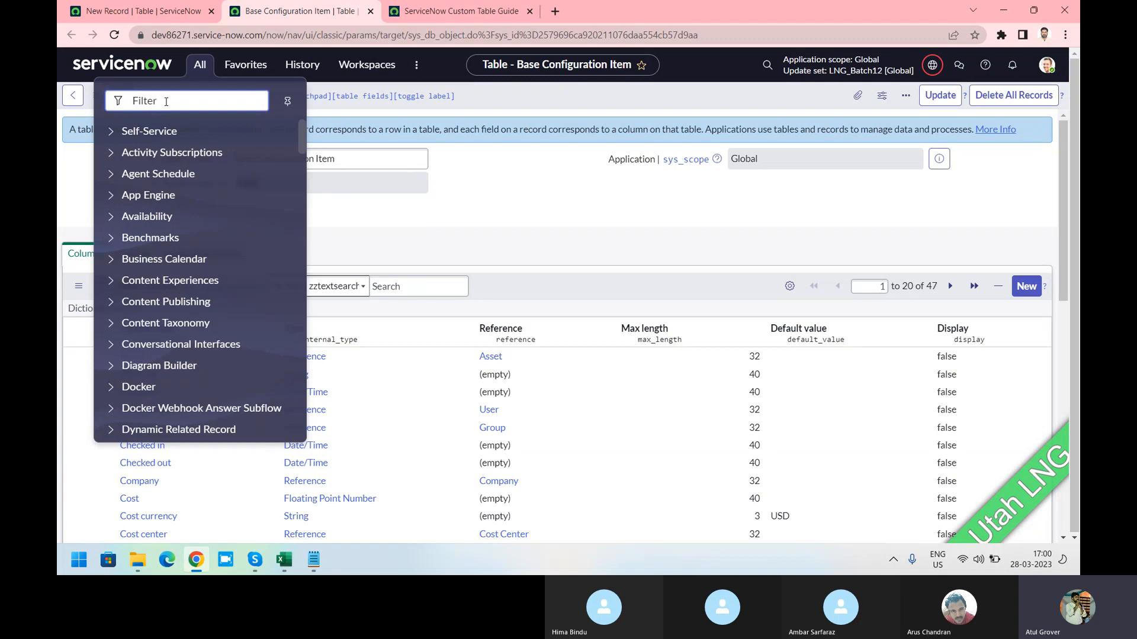
type("inciden")
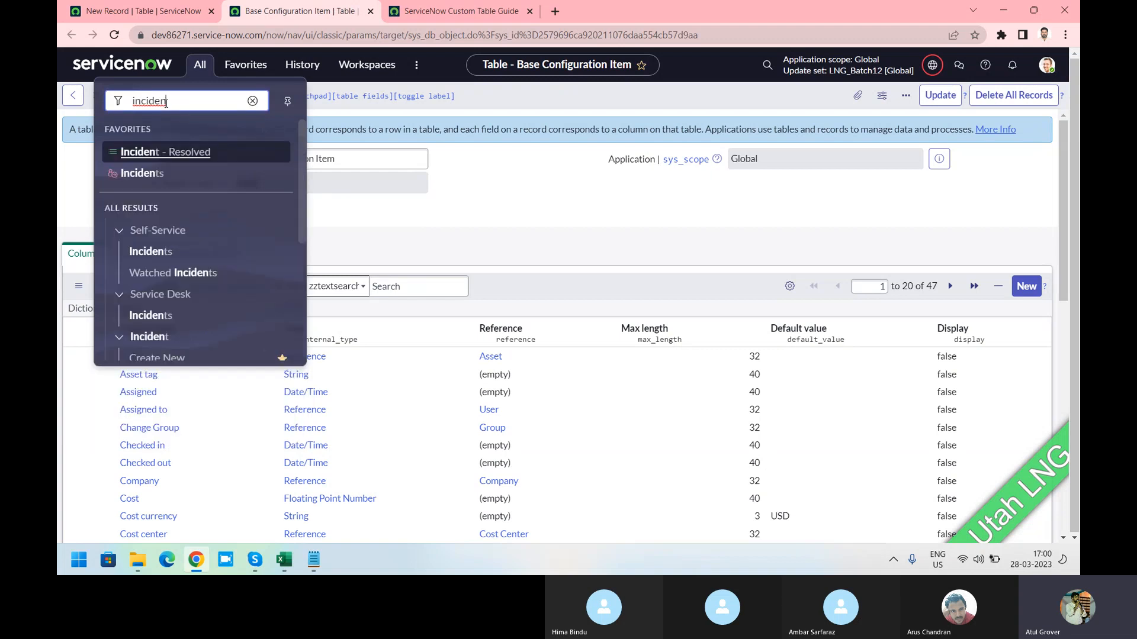
scroll(177, 191, "down", 3)
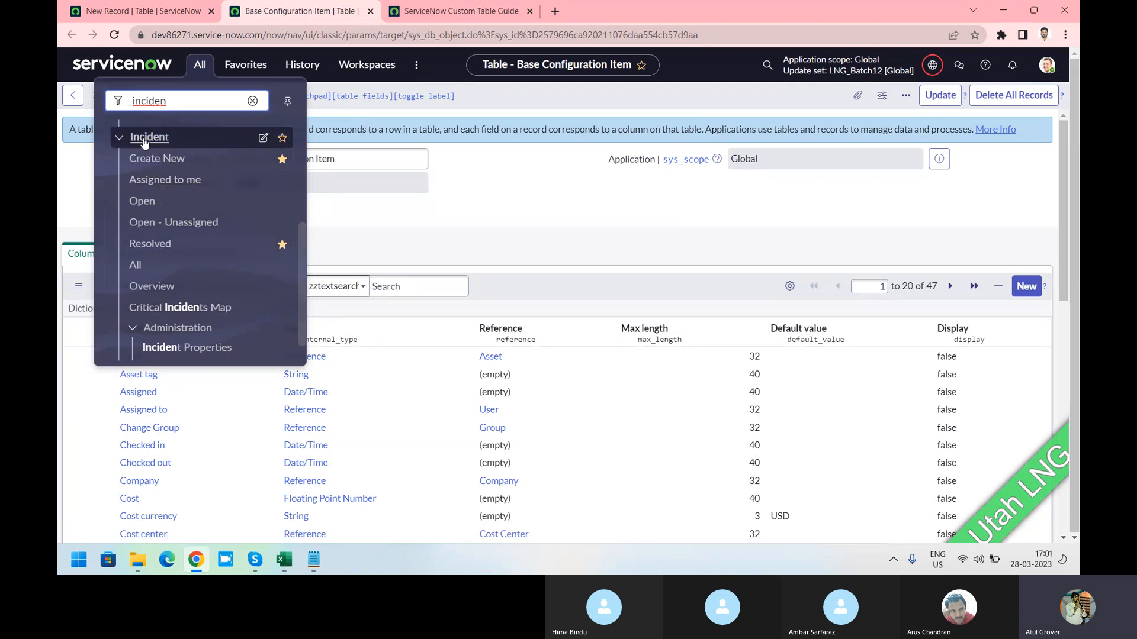
Review the new table's mobile module and Add module to menu settings against the Incident application in the navigator.
left_click(138, 12)
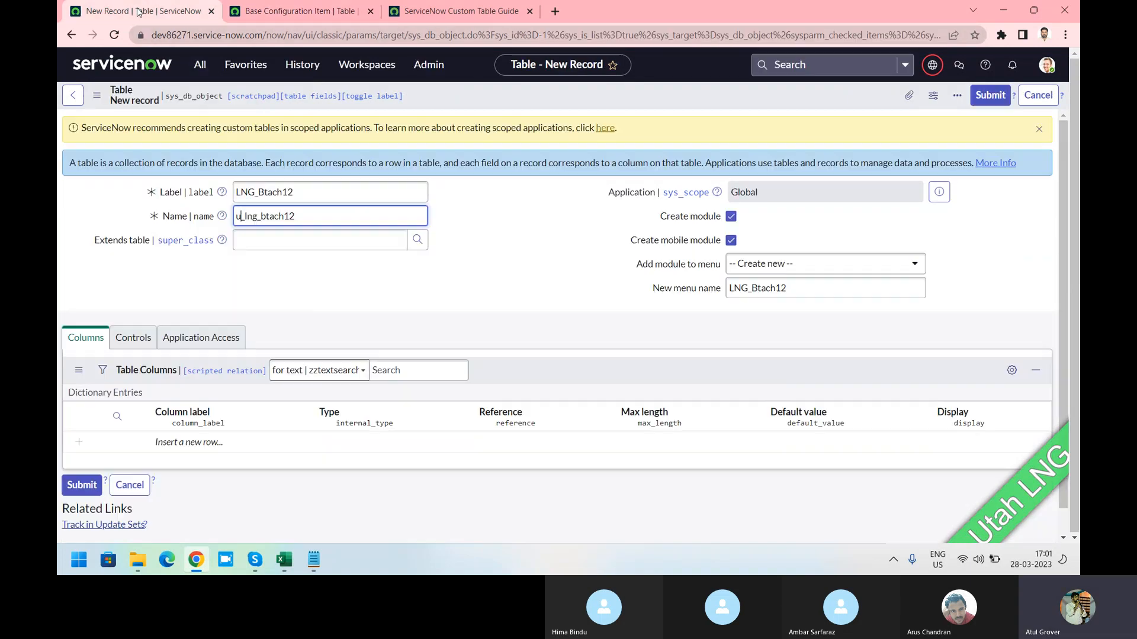
left_click(731, 244)
left_click(732, 244)
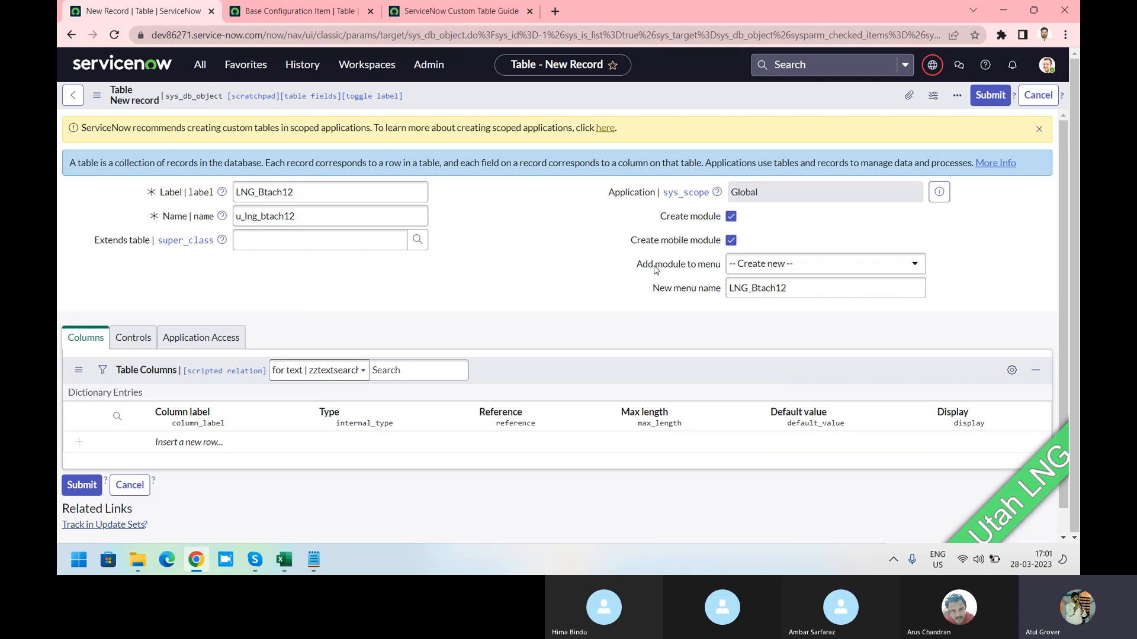
left_click_drag(655, 269, 721, 267)
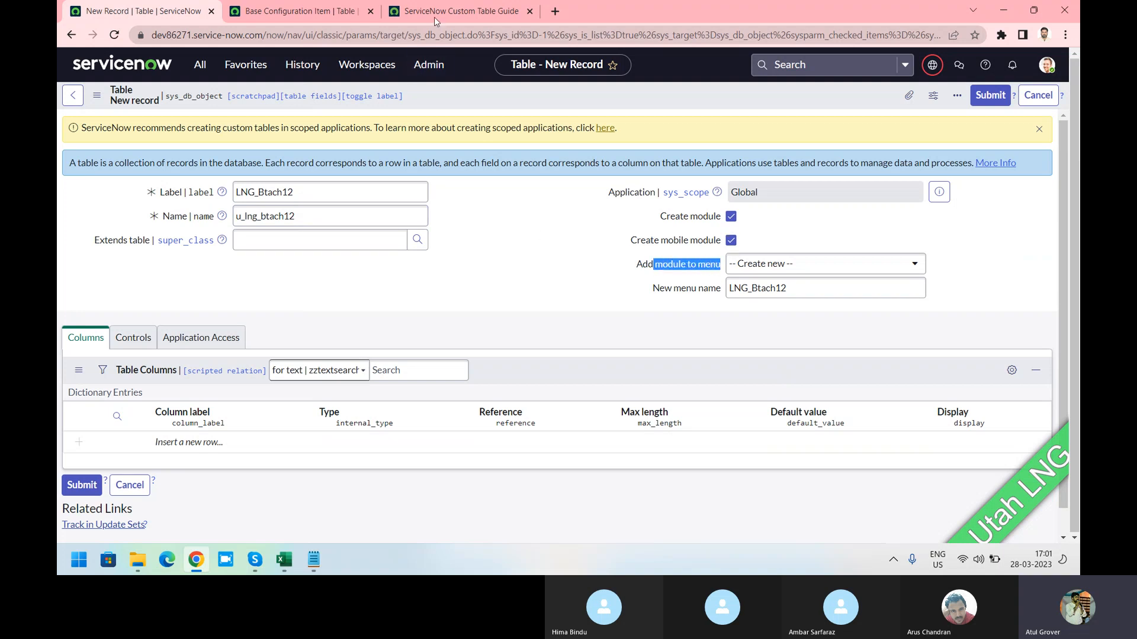
left_click(316, 12)
left_click(200, 64)
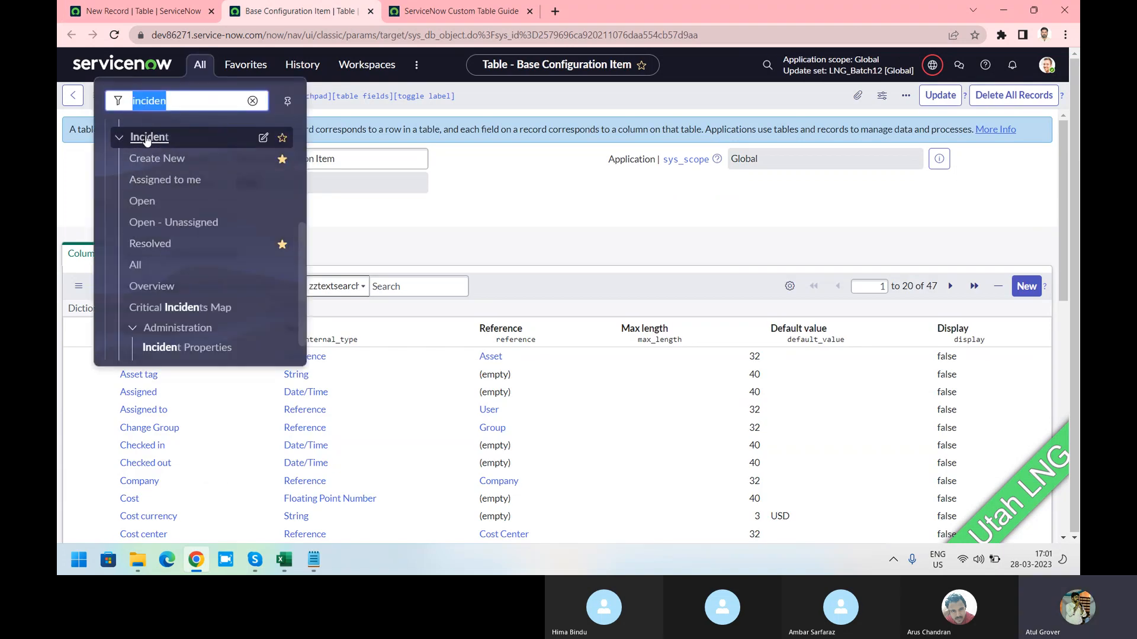
Set the new table's New menu name to LearnGrow Together and save the record.
left_click(145, 12)
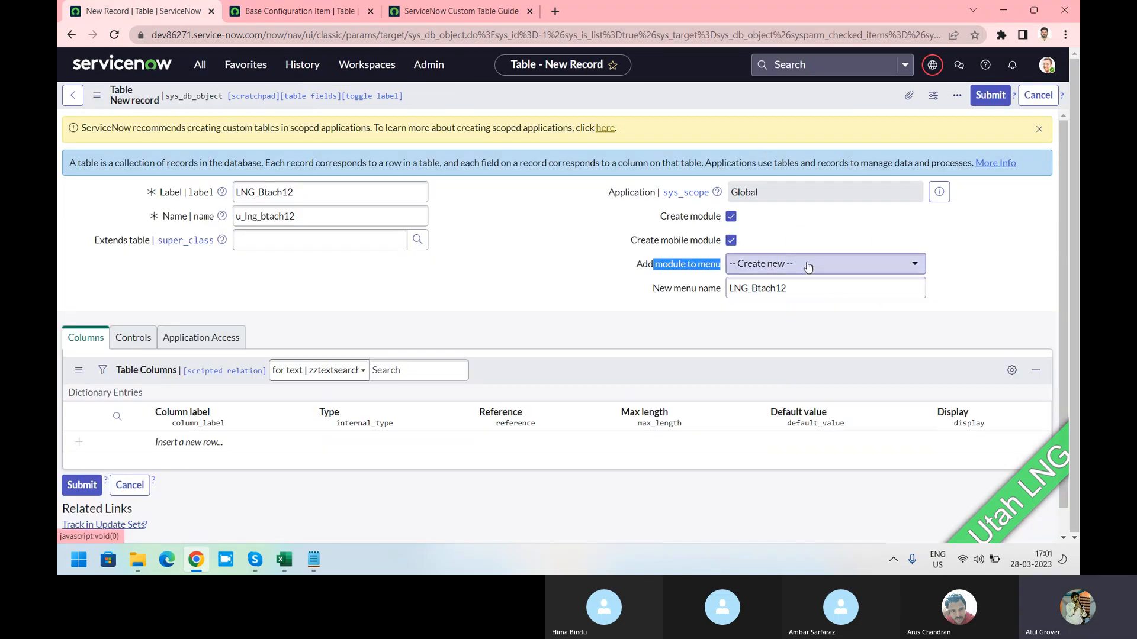
left_click_drag(789, 287, 698, 288)
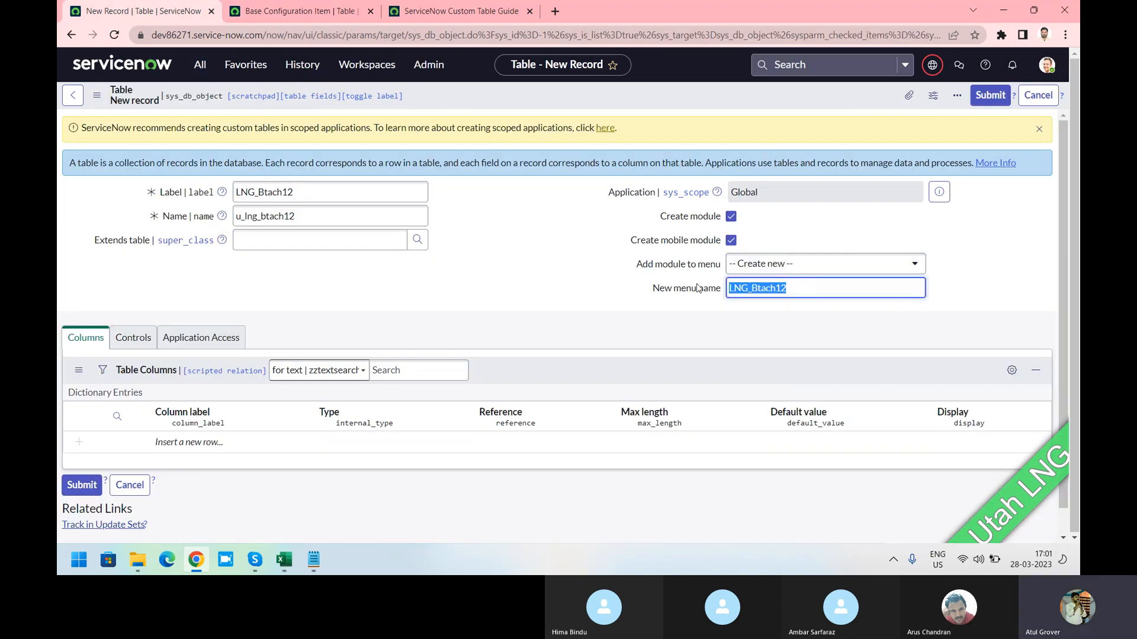
type("LearnGrow Together")
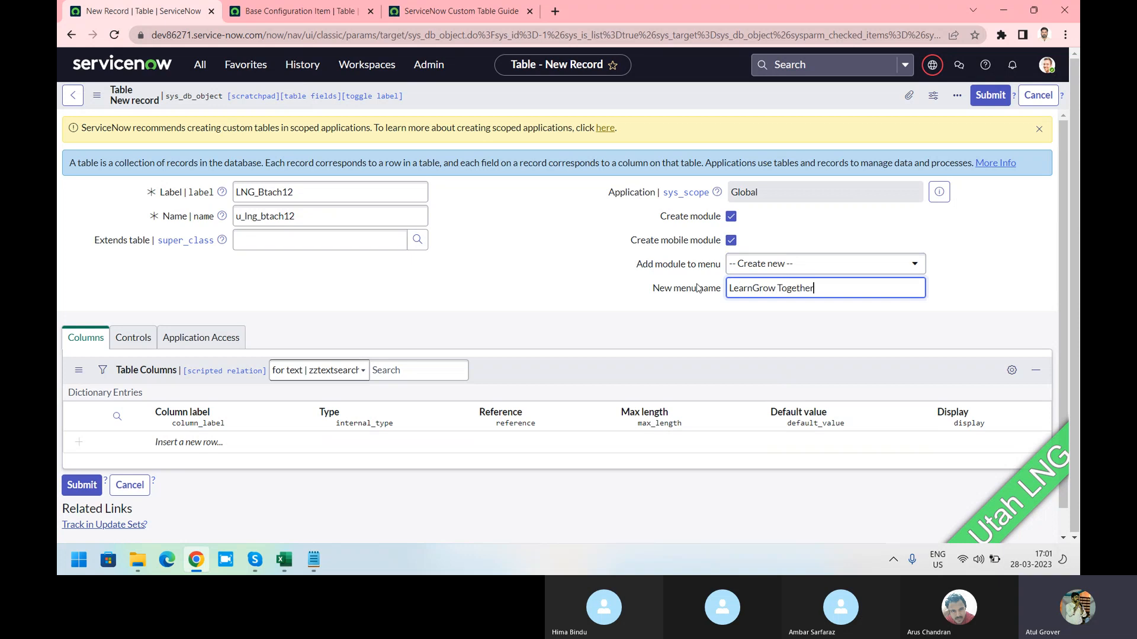
key("BackSpace")
key("BackSpace")
key("BackSpace")
key("BackSpace")
type("ther")
right_click(519, 96)
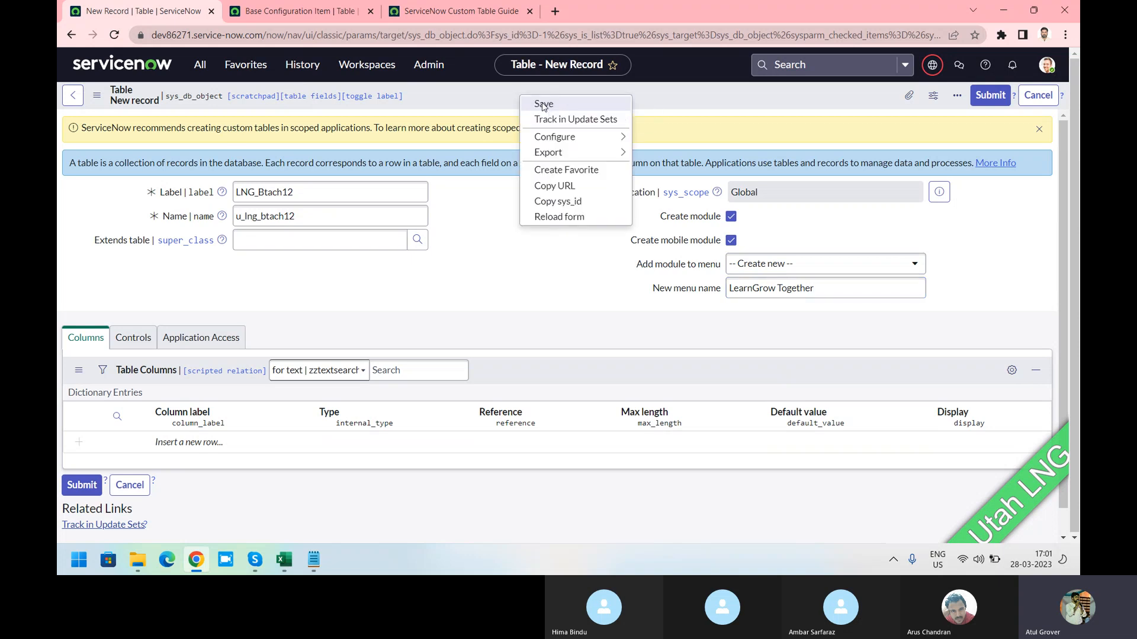
left_click(543, 104)
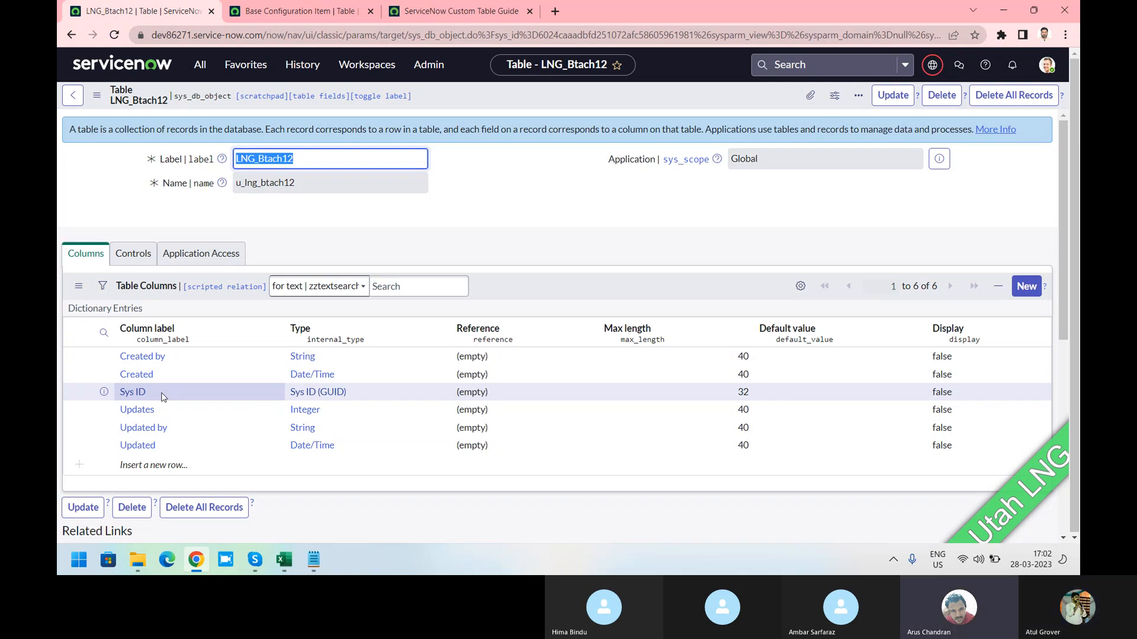
Switch to Notepad and add "sys_id" on the line below "App - Module".
left_click(314, 559)
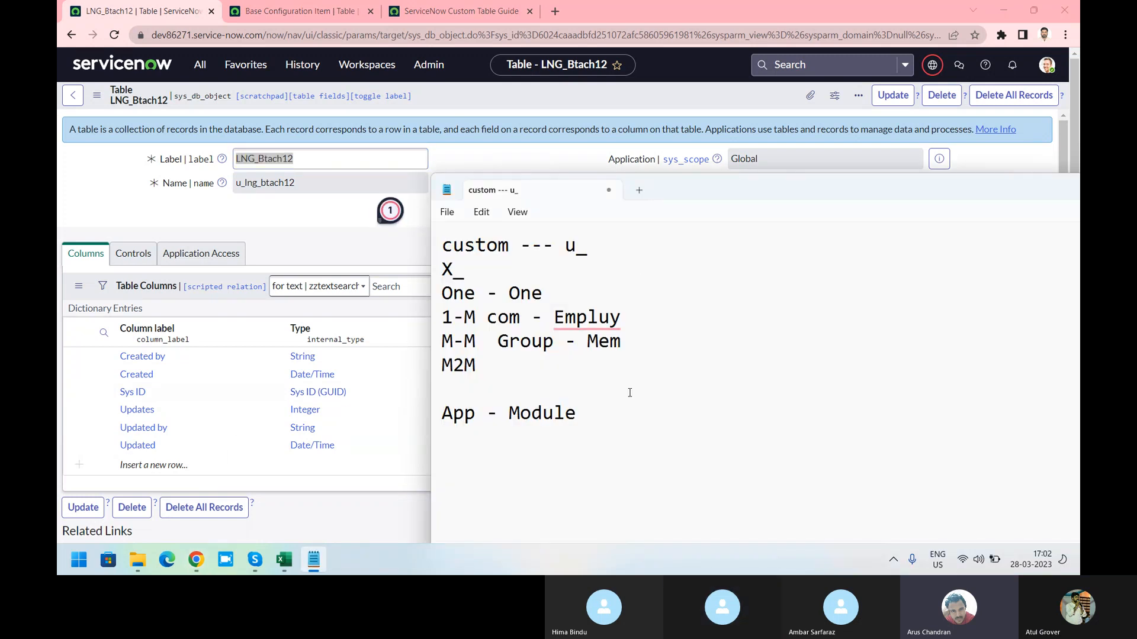
key("Return")
type("sysid")
key("Return")
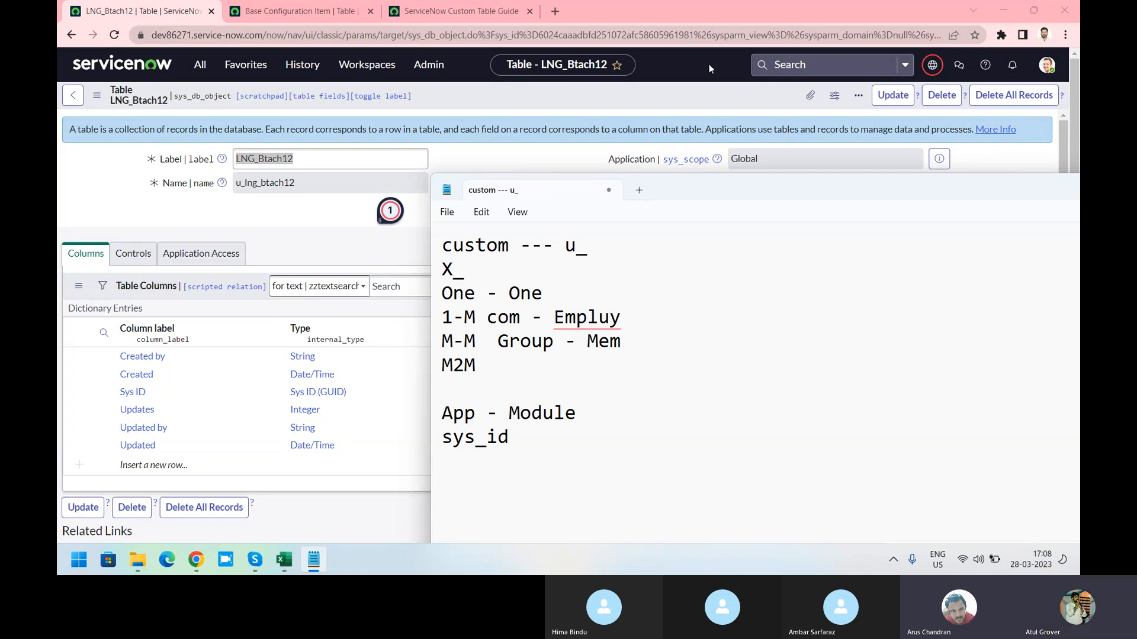
Highlight the sys_id value in the LNG_Btach12 table record's web address.
left_click_drag(702, 35, 933, 42)
left_click_drag(474, 35, 712, 41)
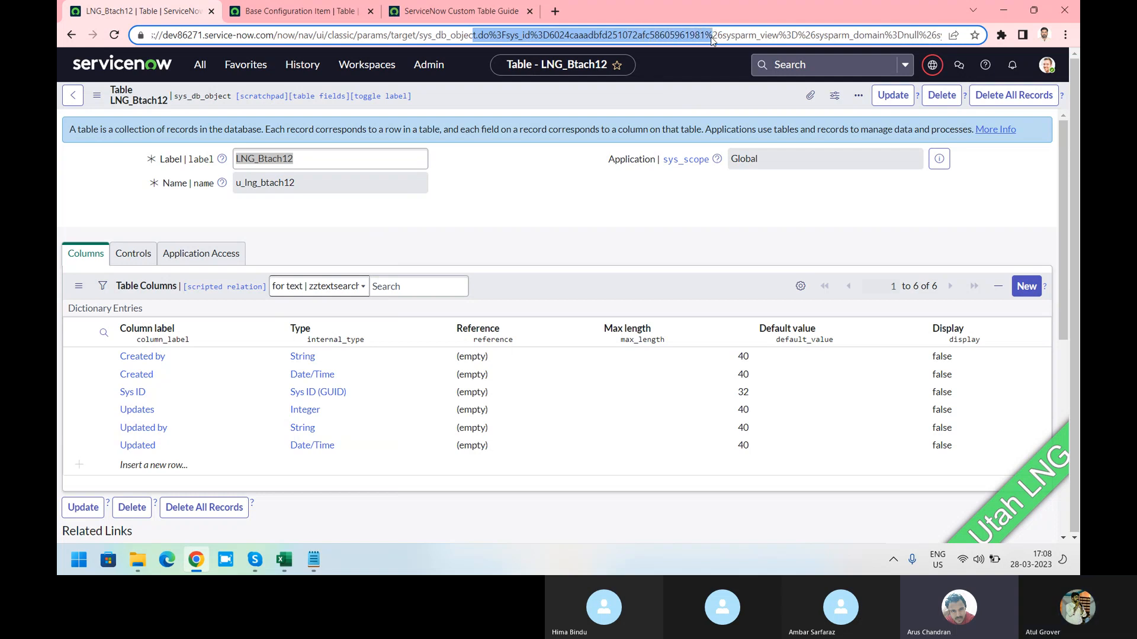
left_click(547, 34)
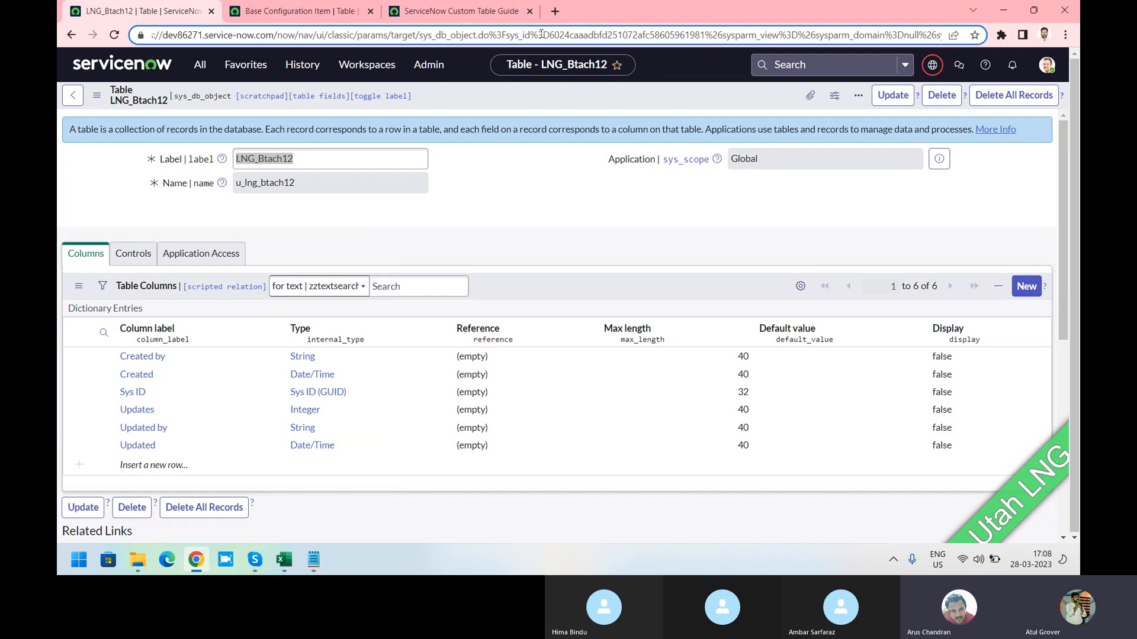
left_click_drag(538, 35, 705, 34)
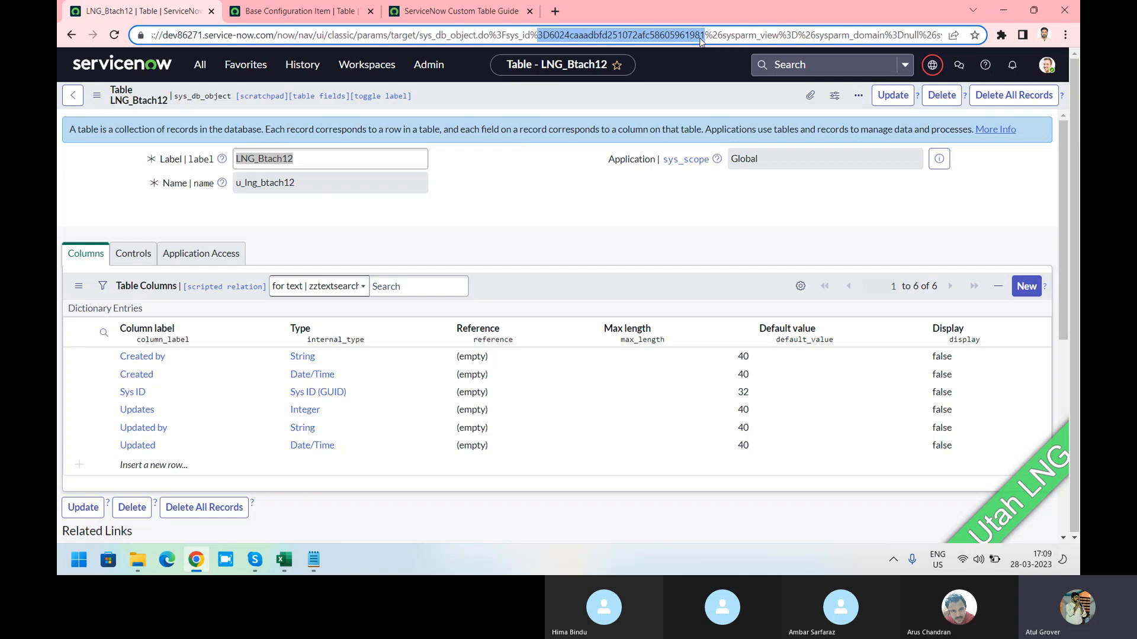
Open the Created by column's dictionary entry in a new browser tab and highlight the sys_id in its web address.
left_click(142, 364)
middle_click(142, 364)
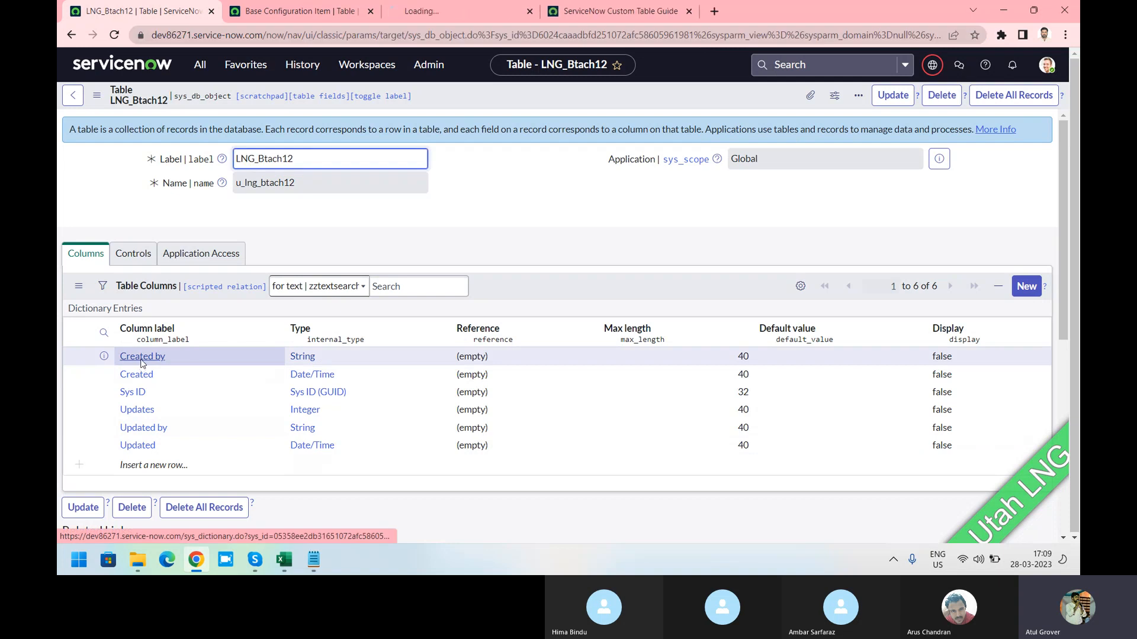
left_click(432, 12)
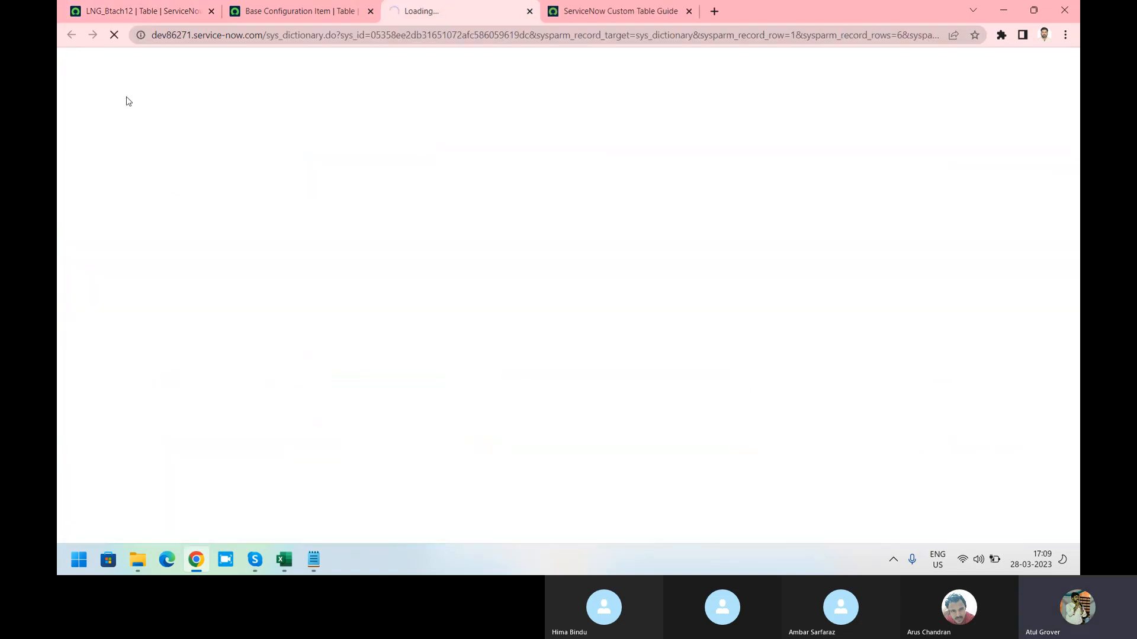
left_click_drag(377, 36, 392, 37)
left_click(466, 39)
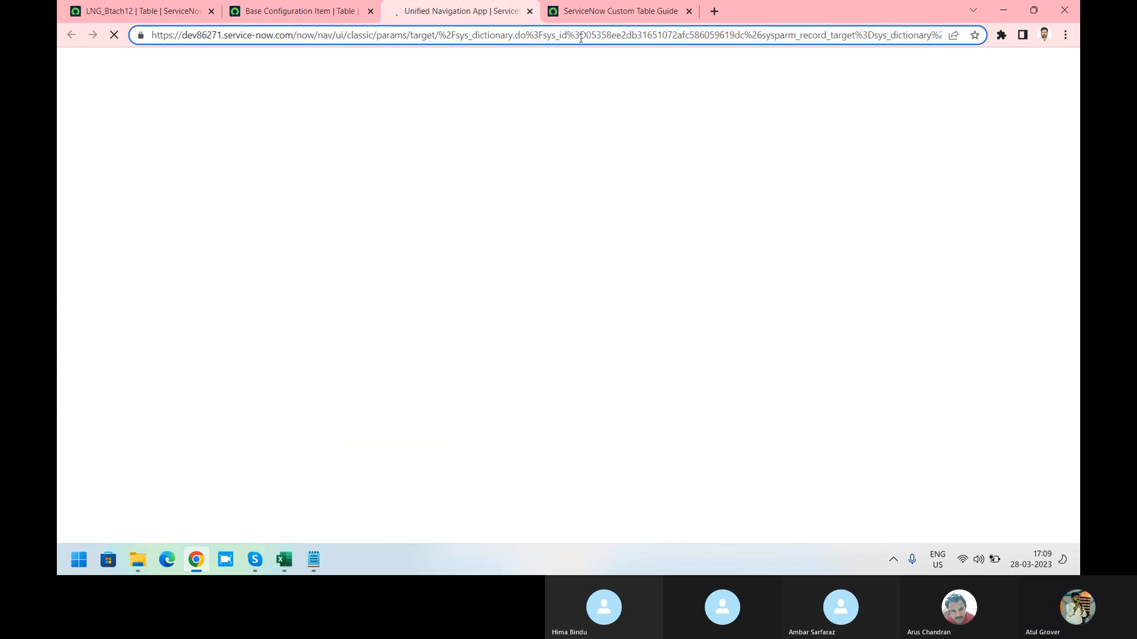
left_click_drag(574, 35, 742, 43)
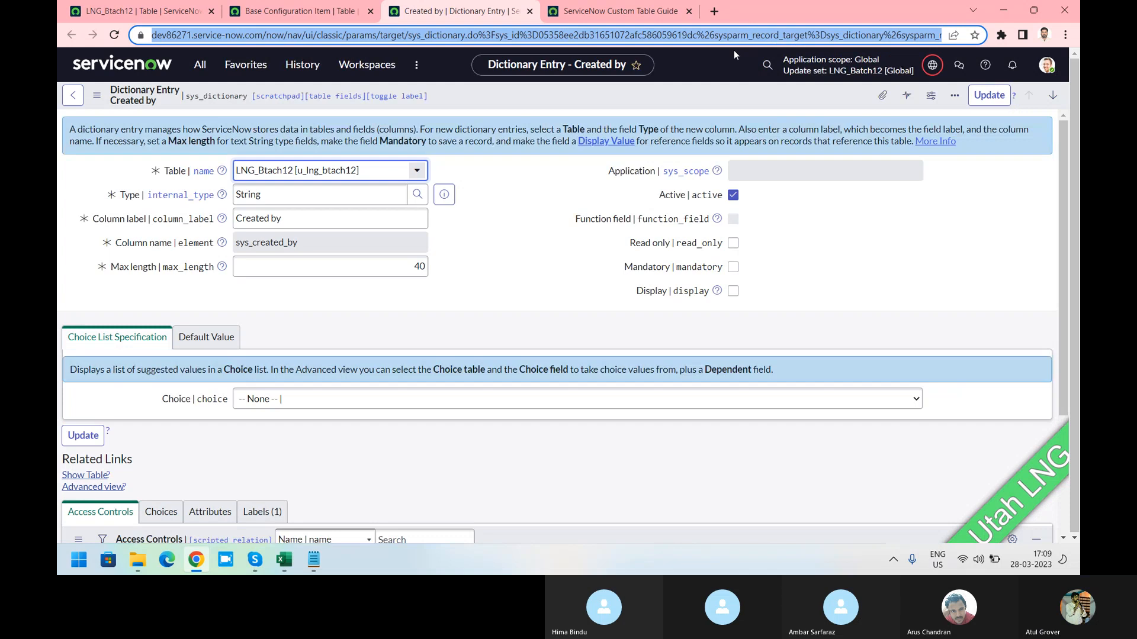
Copy the Created by dictionary entry's sys_id and paste it below "sys_id" in the Notepad notes, highlighting its last characters.
right_click(478, 96)
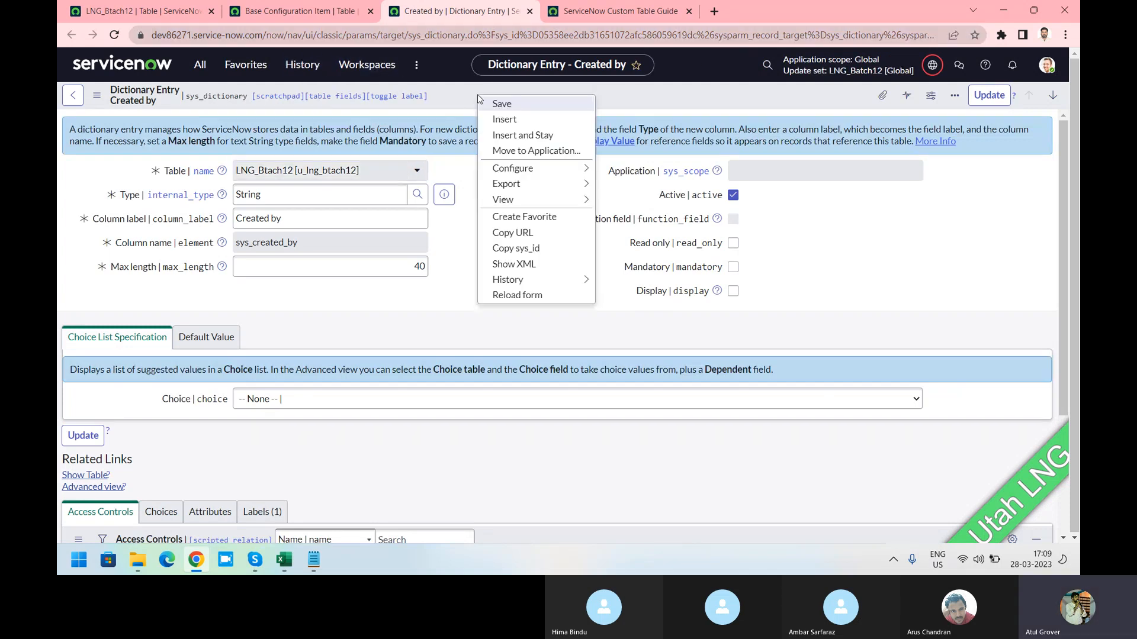
left_click(510, 248)
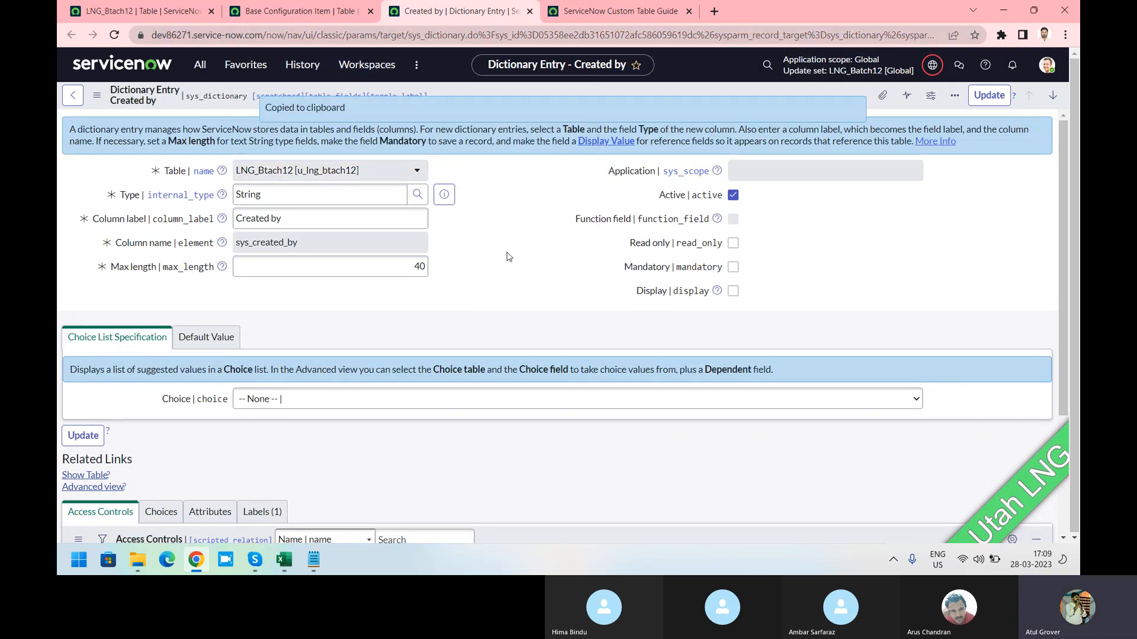
left_click(313, 560)
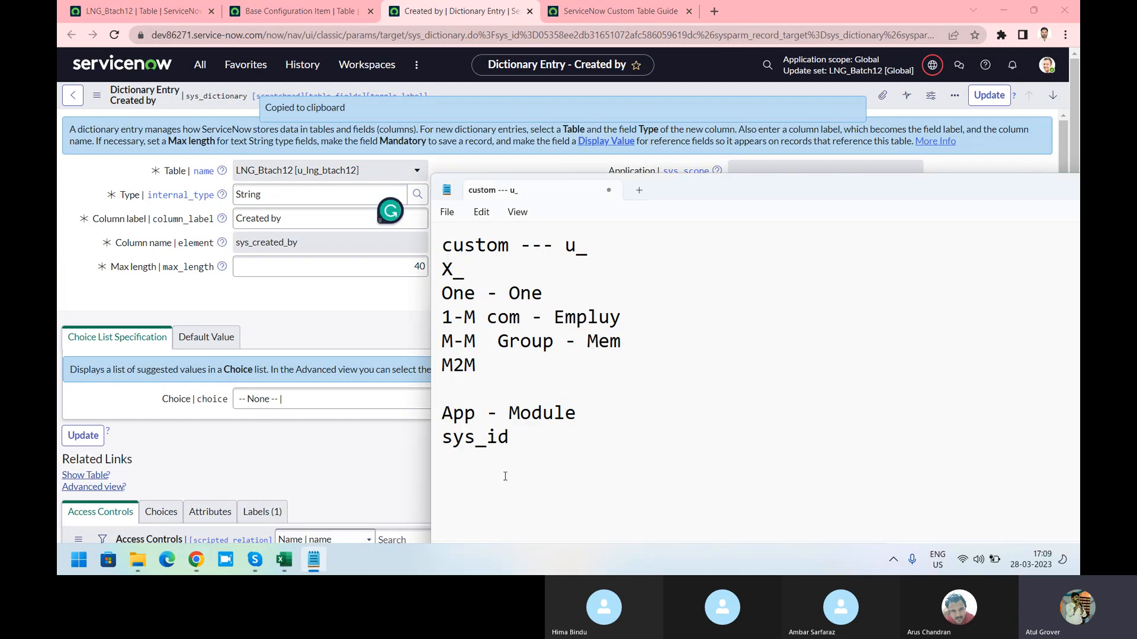
key("ctrl+v")
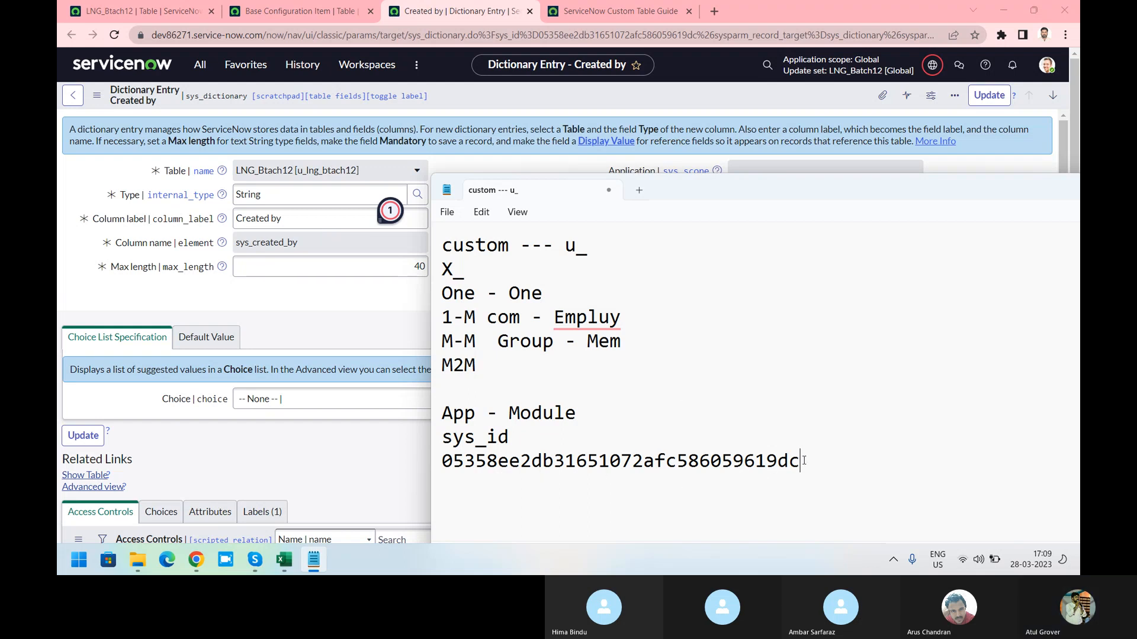
left_click_drag(803, 461, 759, 461)
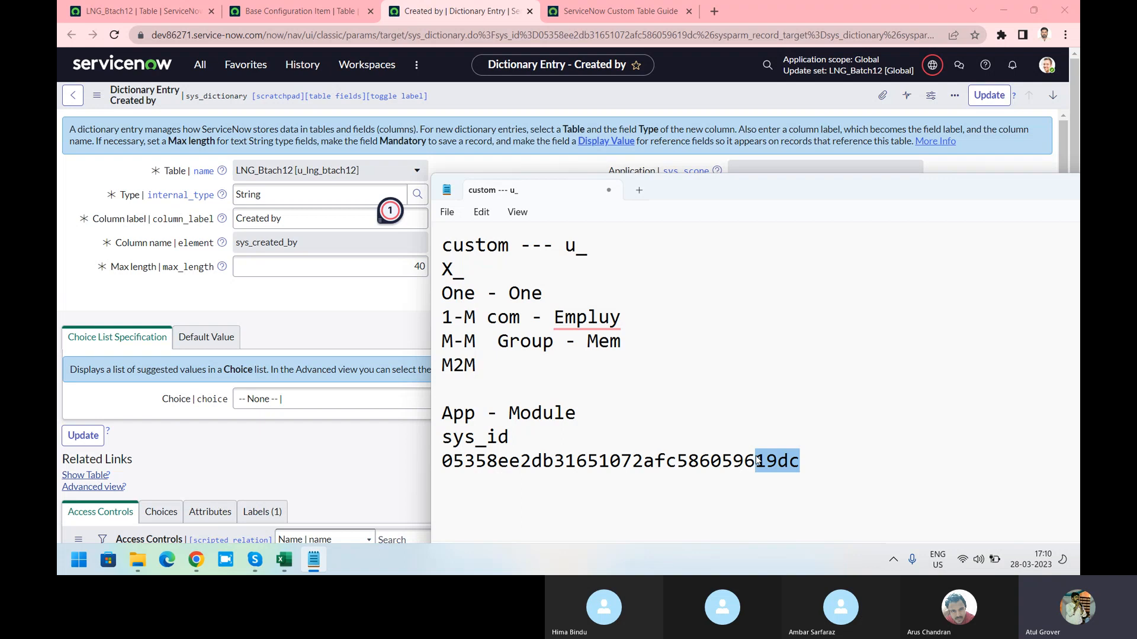
Look over the open Base Configuration Item and Created by records in Chrome, and return to the LNG_Btach12 table record.
left_click(310, 12)
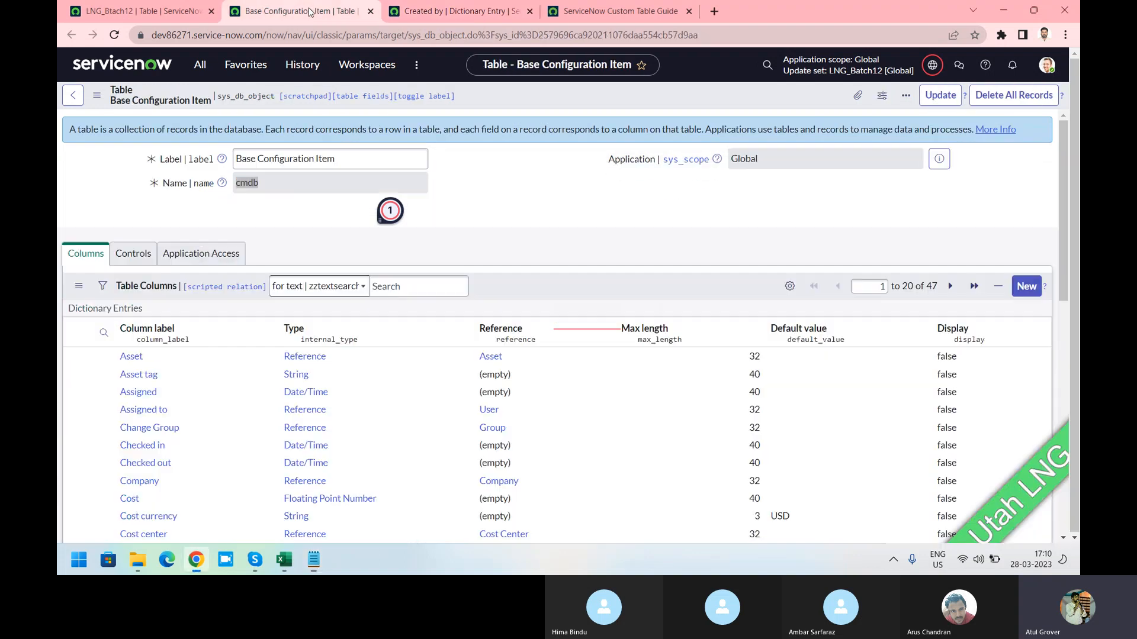
left_click(451, 7)
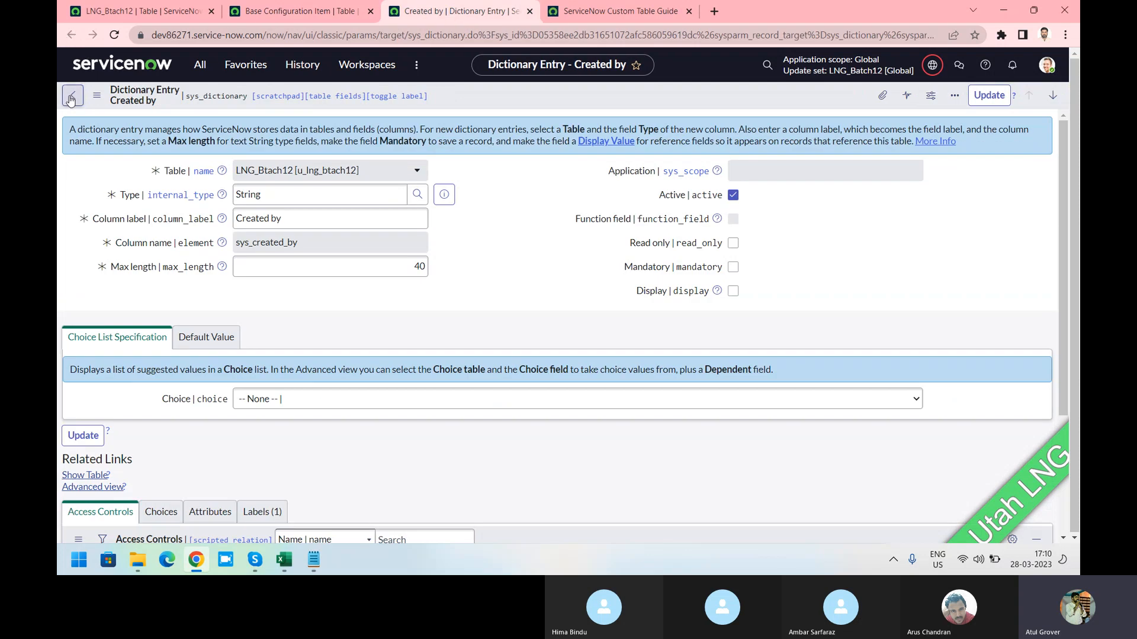
left_click(320, 11)
left_click(124, 10)
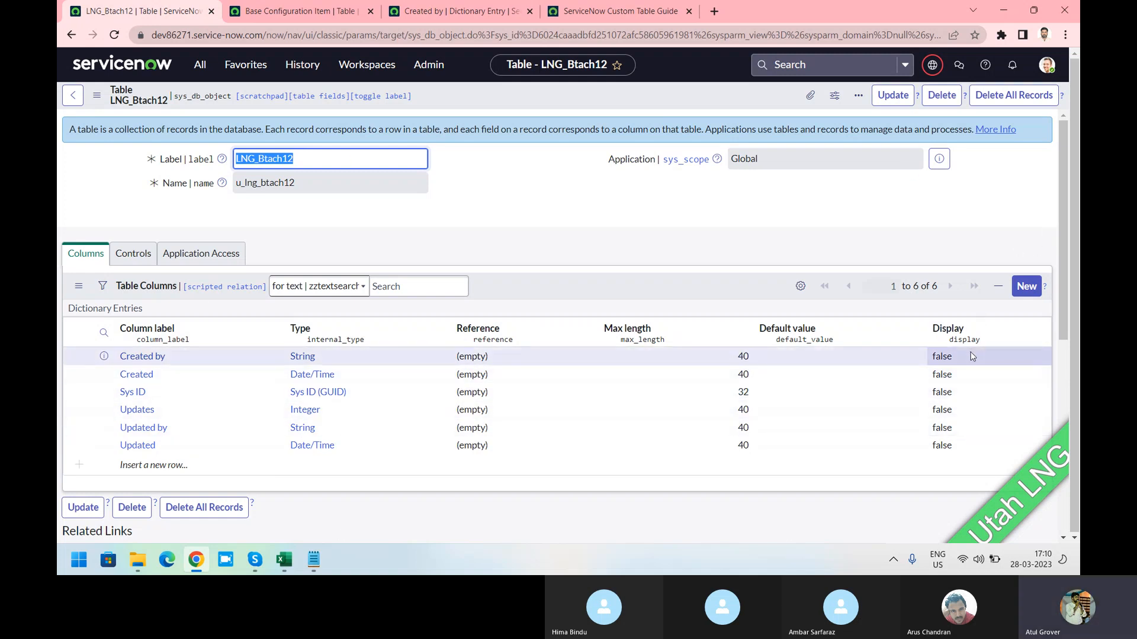
Filter the application navigator for "learn", open the LNG_Btach12s module's configuration record and highlight the sys_id in its web address.
left_click(199, 67)
type("learn")
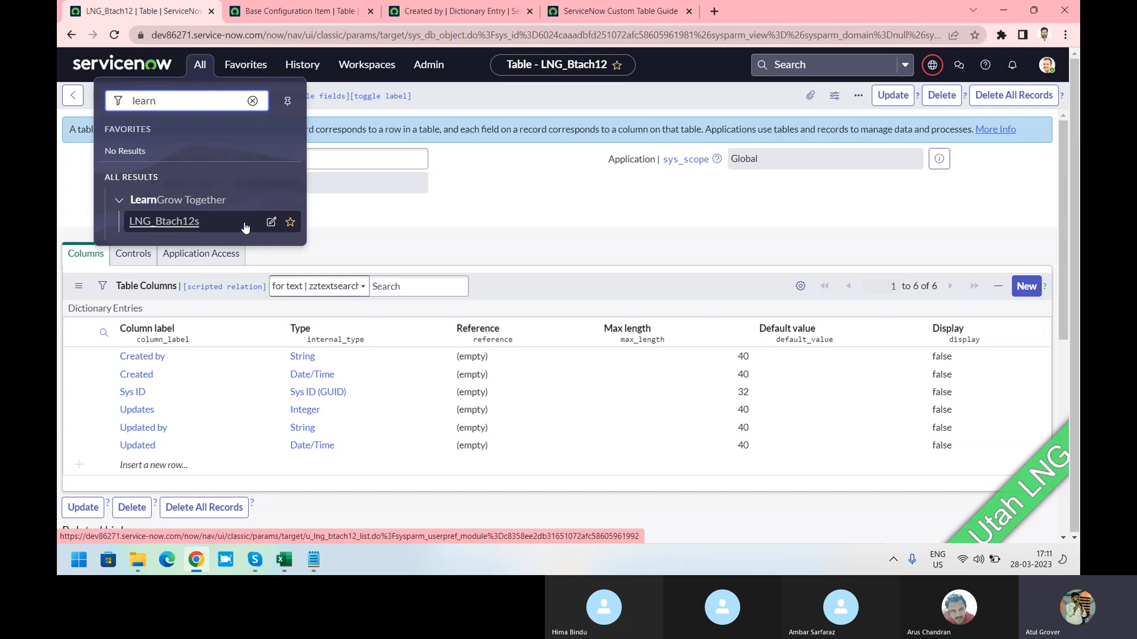
left_click(270, 223)
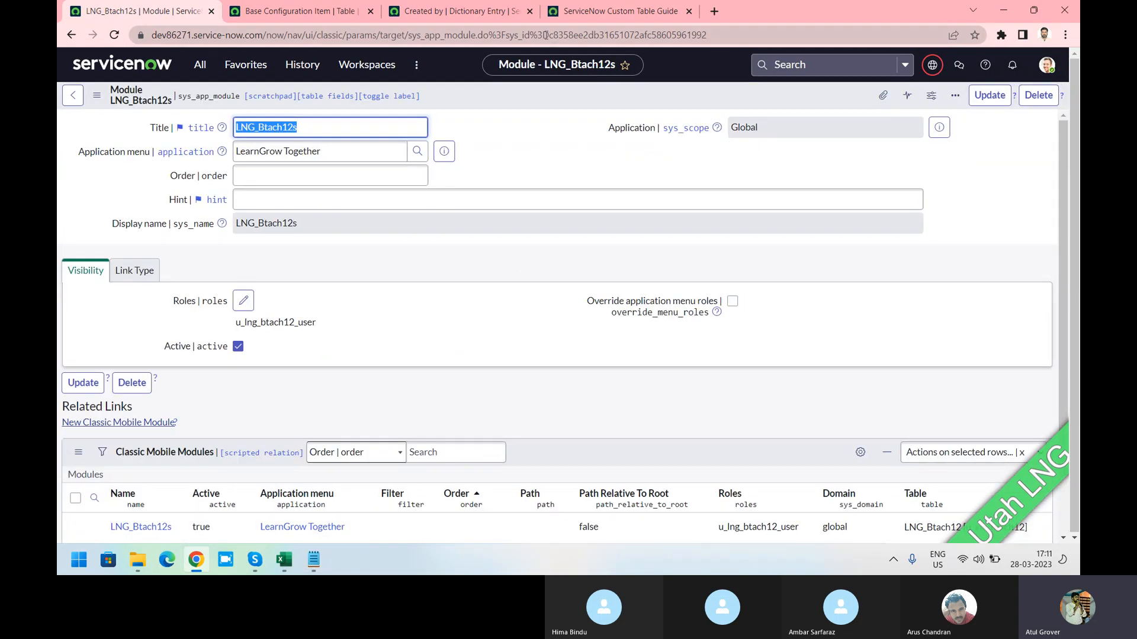
left_click_drag(539, 35, 721, 31)
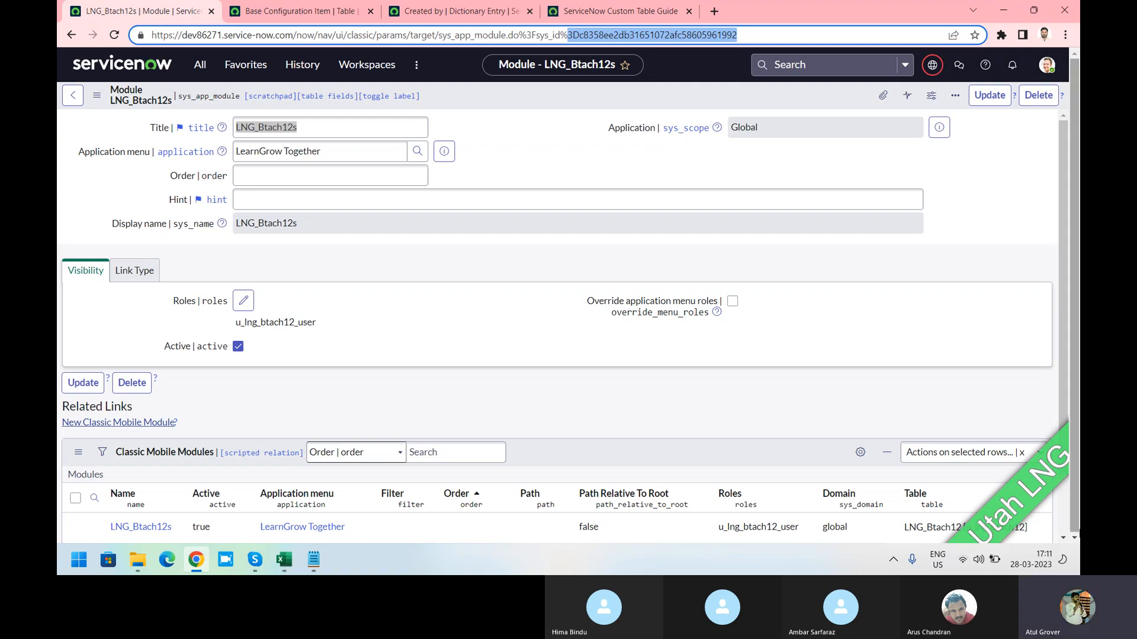
mouse_move(1043, 567)
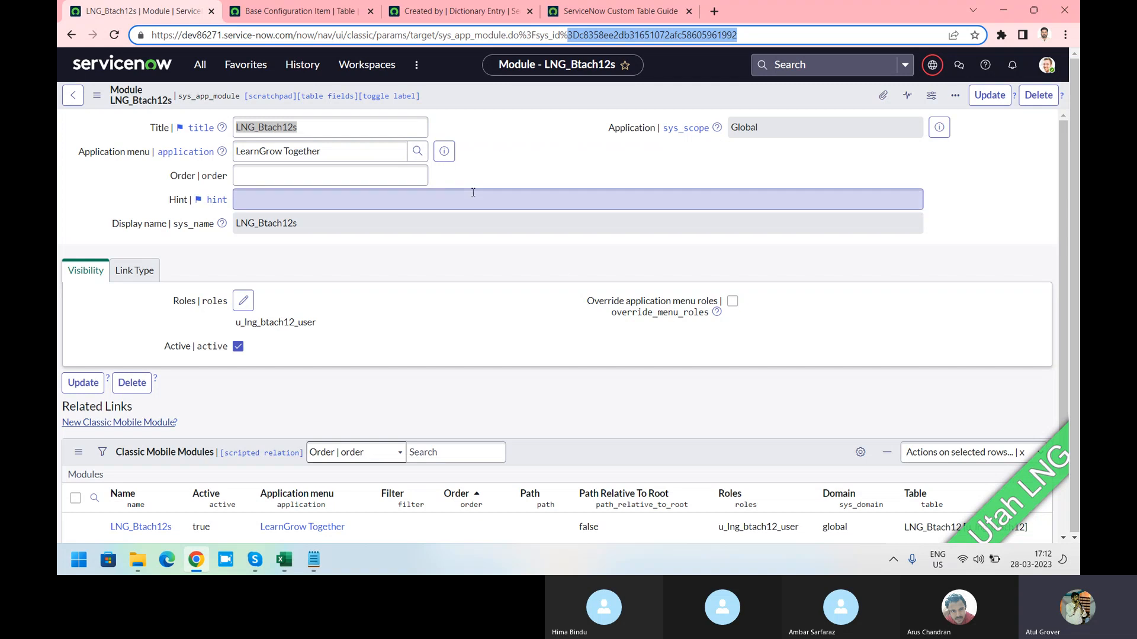
Open the LearnGrow Together application menu's configuration record from the navigator to view its settings.
left_click(196, 64)
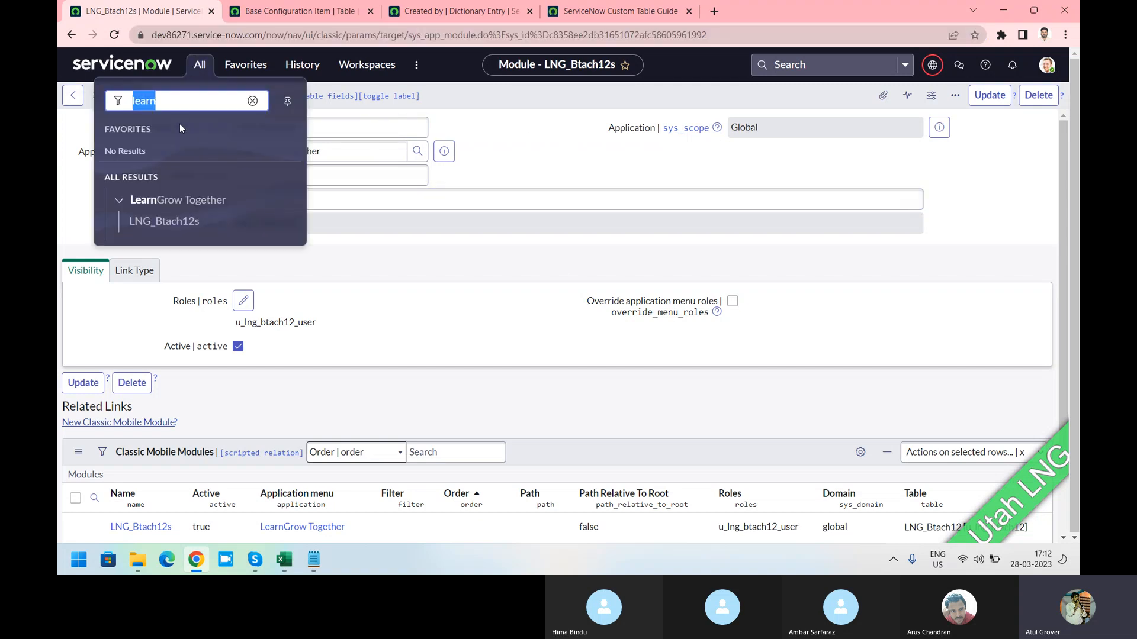
left_click(269, 203)
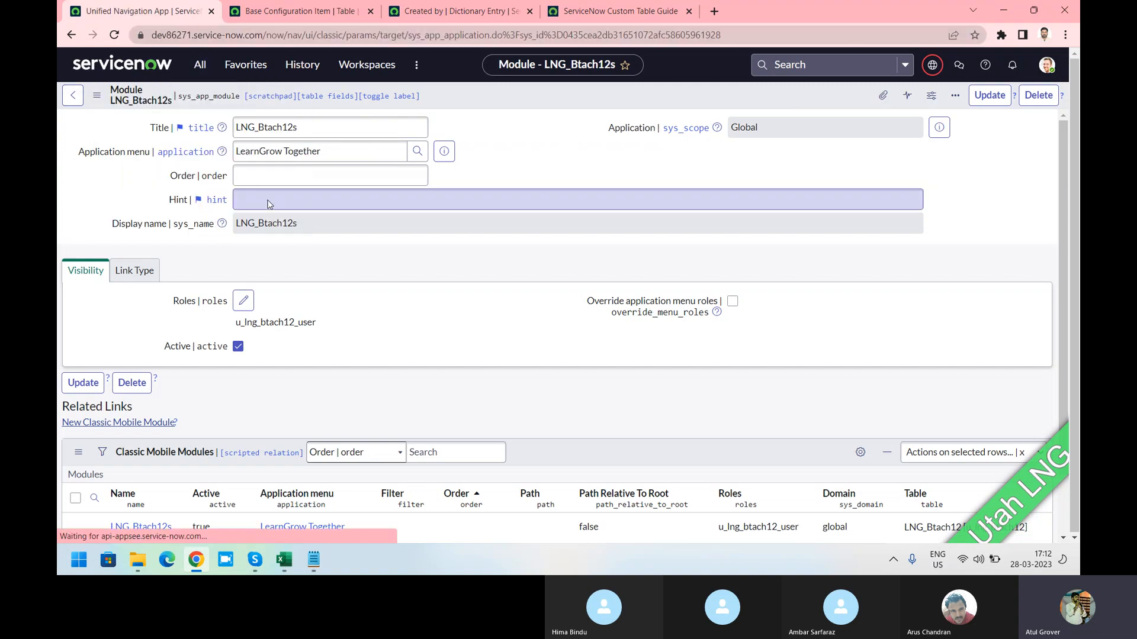
left_click(201, 65)
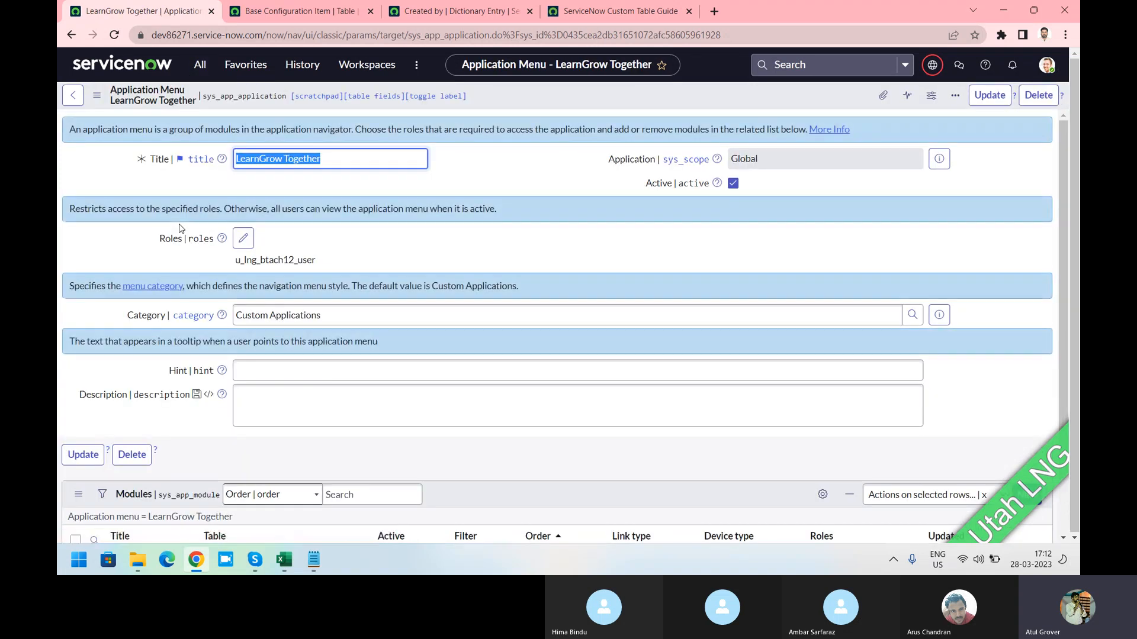
Open the LNG_Btach12s record list from the LearnGrow Together application and bring up a blank new record form.
left_click(199, 63)
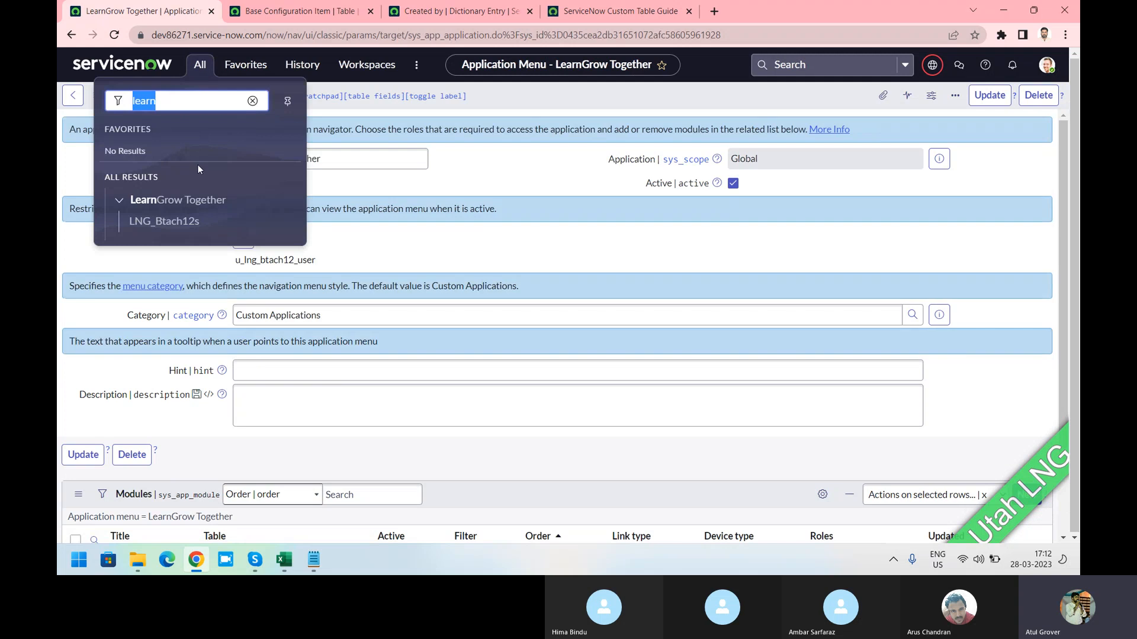
left_click(175, 226)
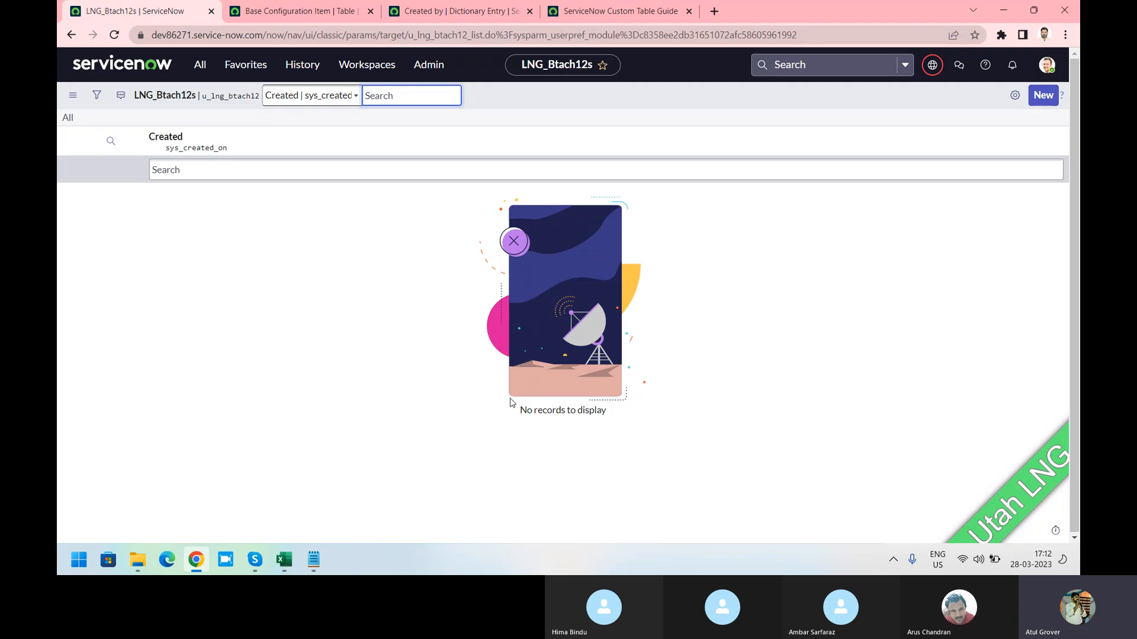
left_click(1045, 98)
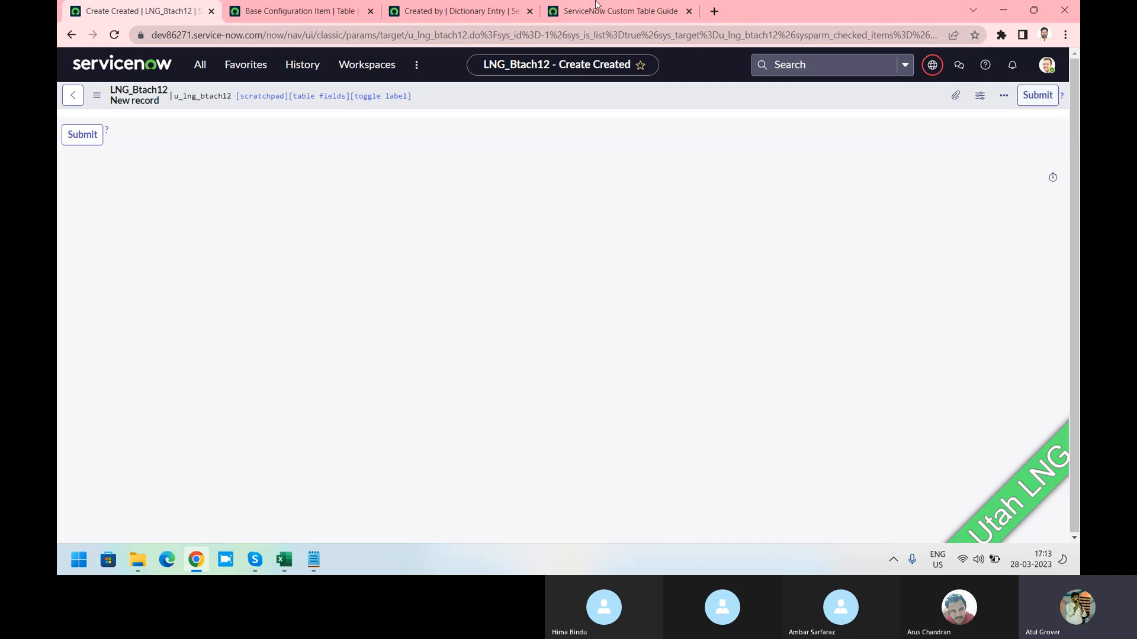
Filter the application navigator for "tables" and open the Tables list under System Definition.
left_click(200, 68)
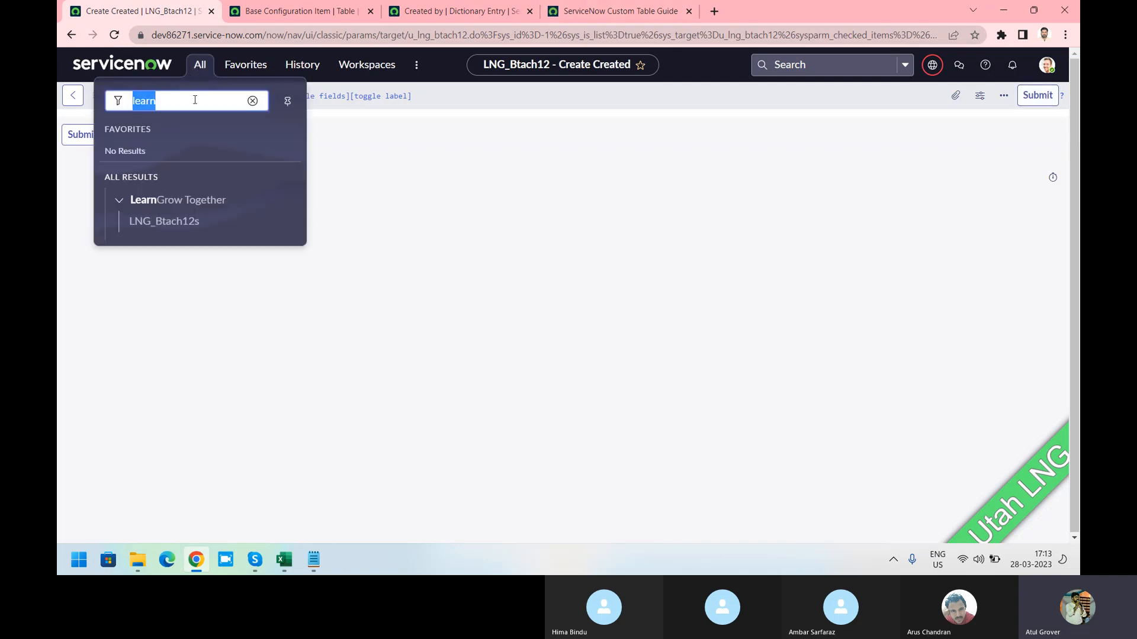
type("tables")
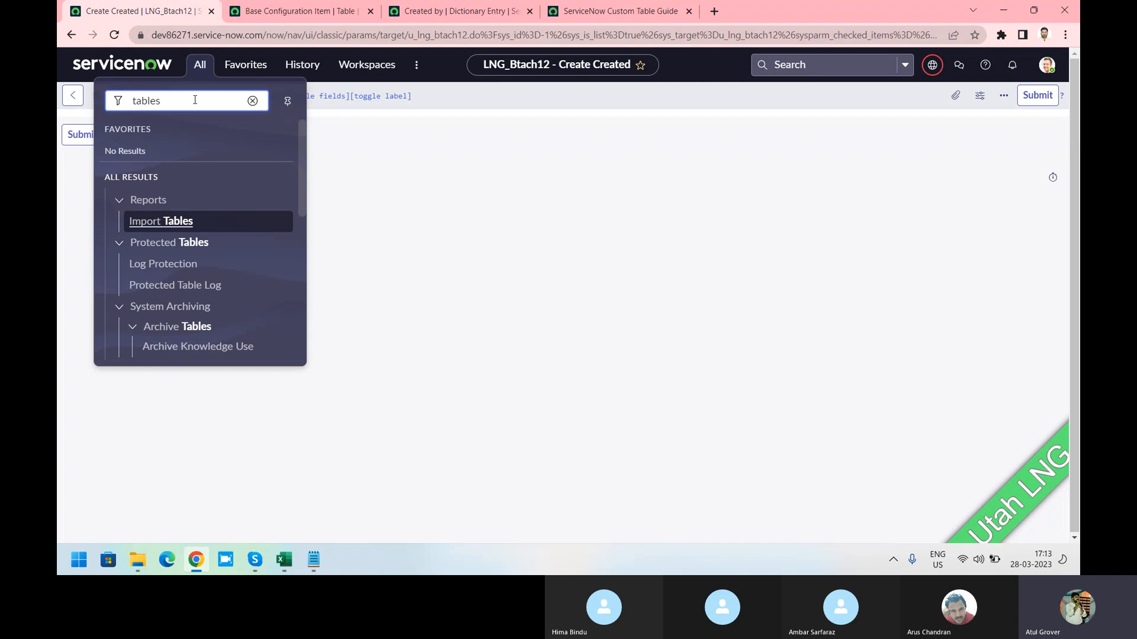
scroll(154, 237, "down", 1)
left_click(119, 177)
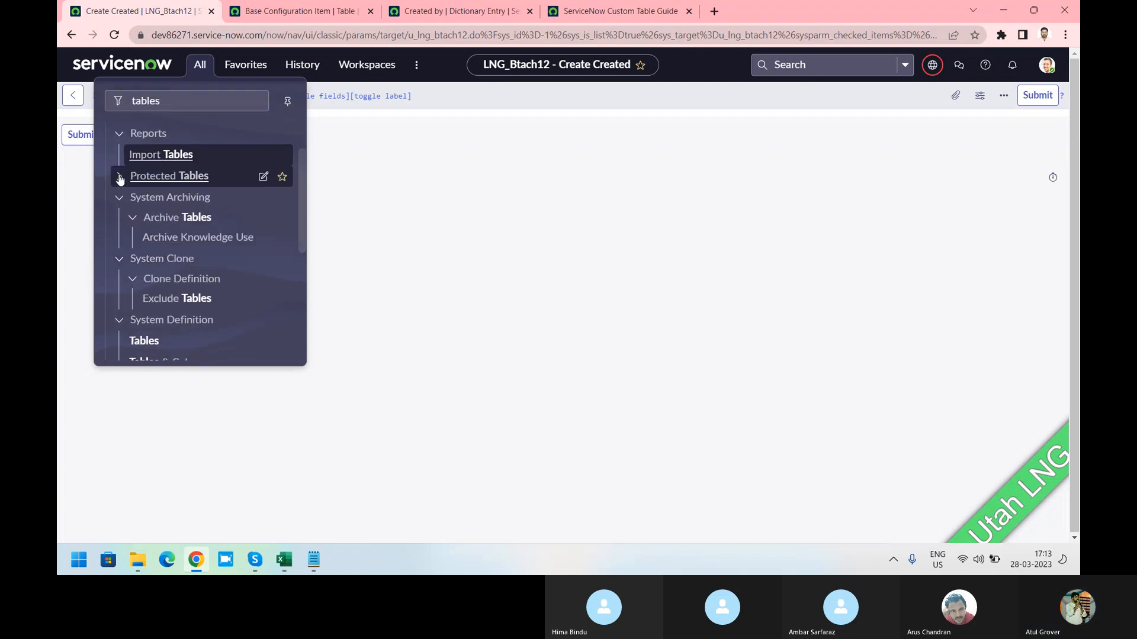
left_click(120, 137)
scroll(148, 249, "down", 1)
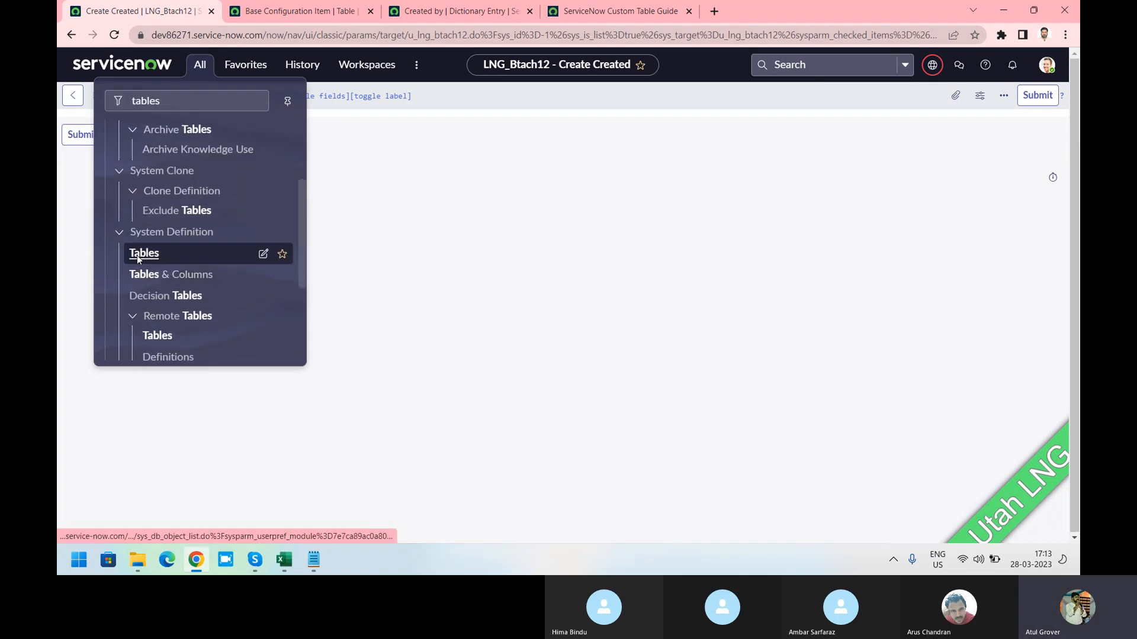
left_click(136, 255)
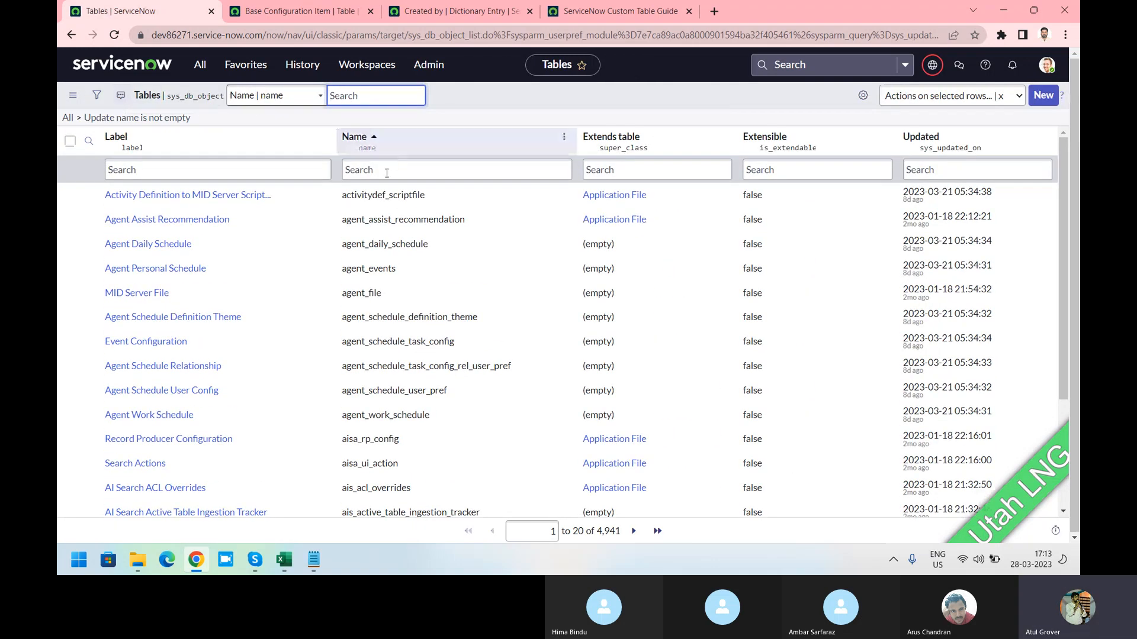
Filter the Tables list to names starting with "u_" and open the LNG_Btach12 table record.
left_click(386, 171)
type("u_")
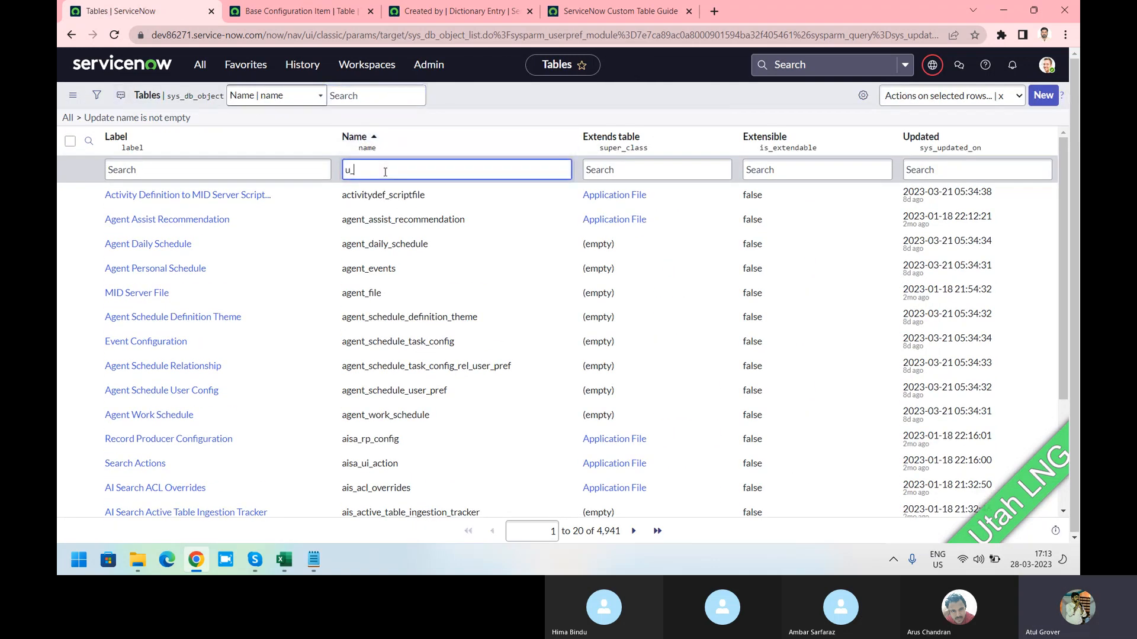
key("Return")
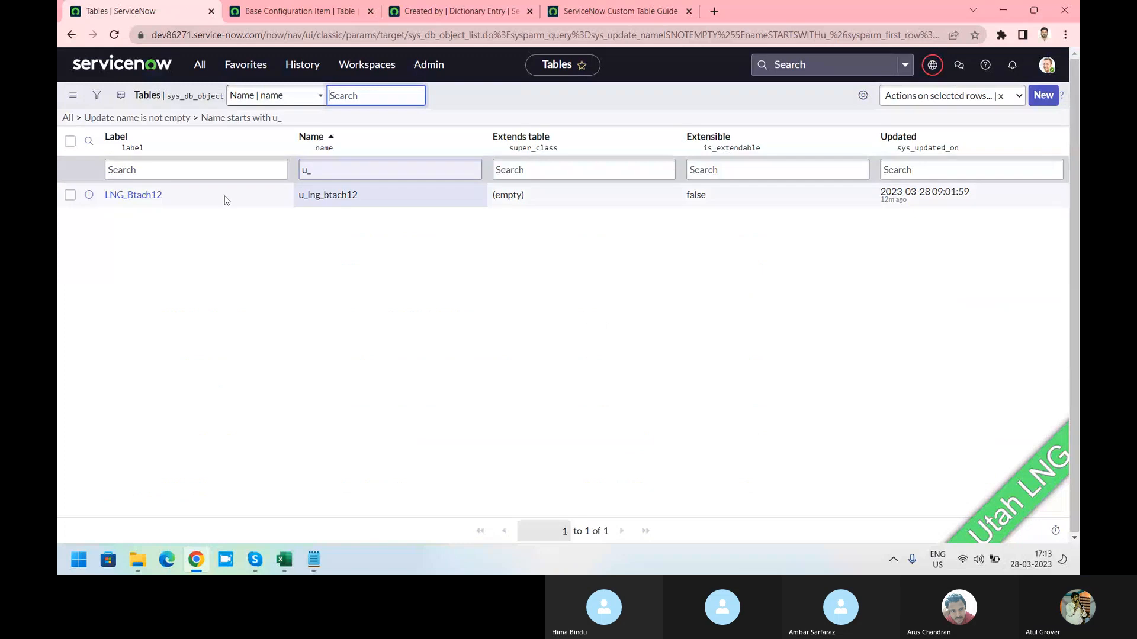
left_click(140, 198)
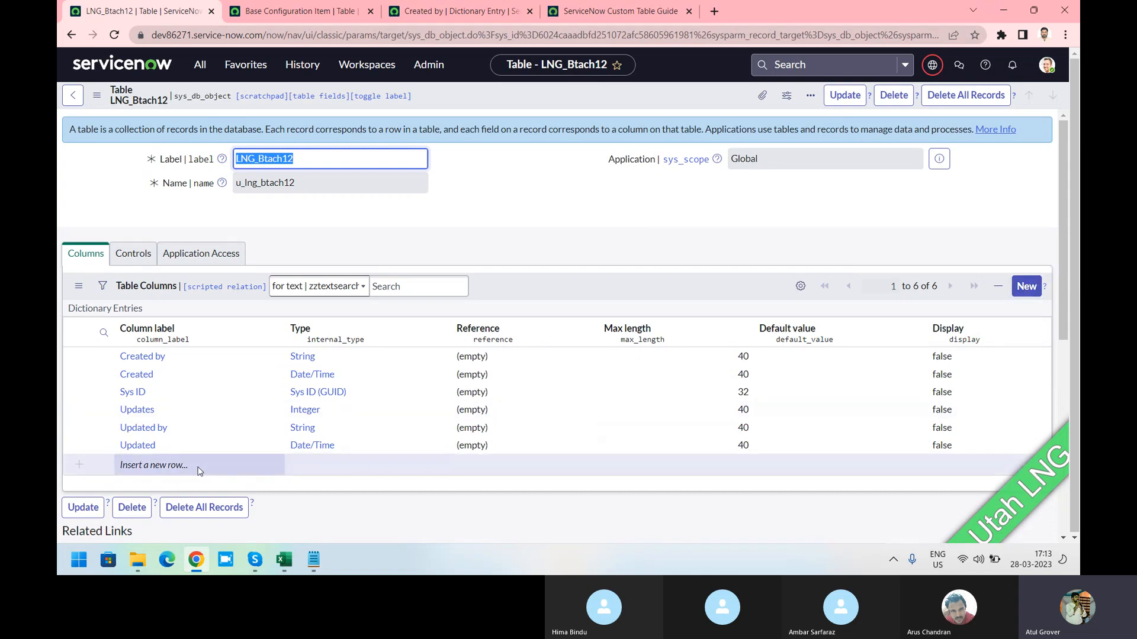
Start a new dictionary entry for the LNG_Btach12 table and set its type to Color.
left_click(1026, 287)
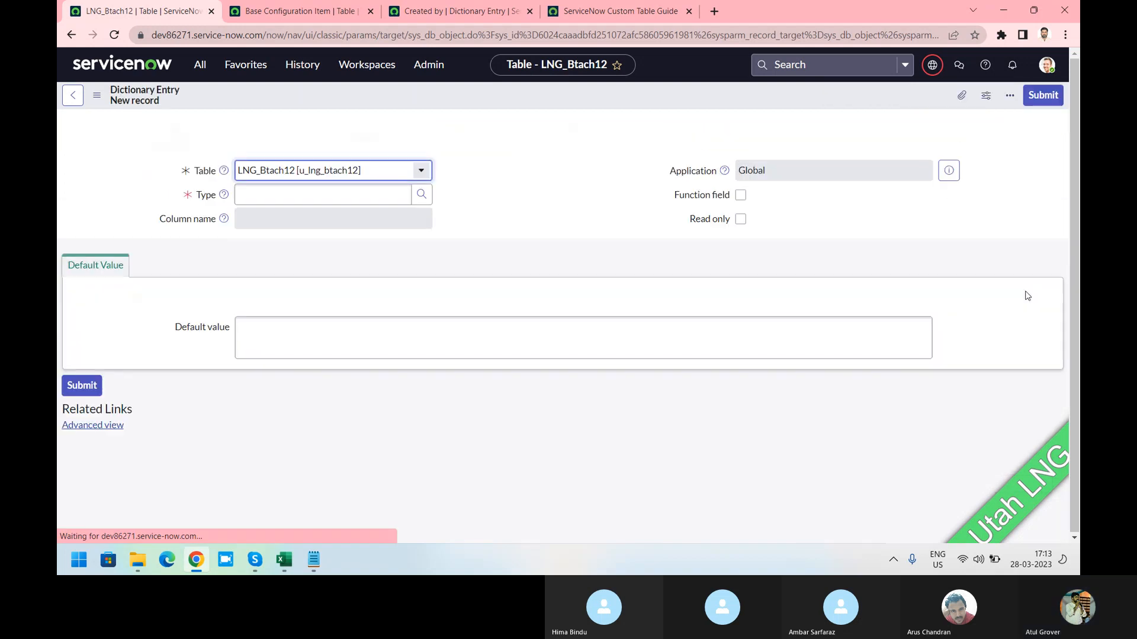
left_click(317, 190)
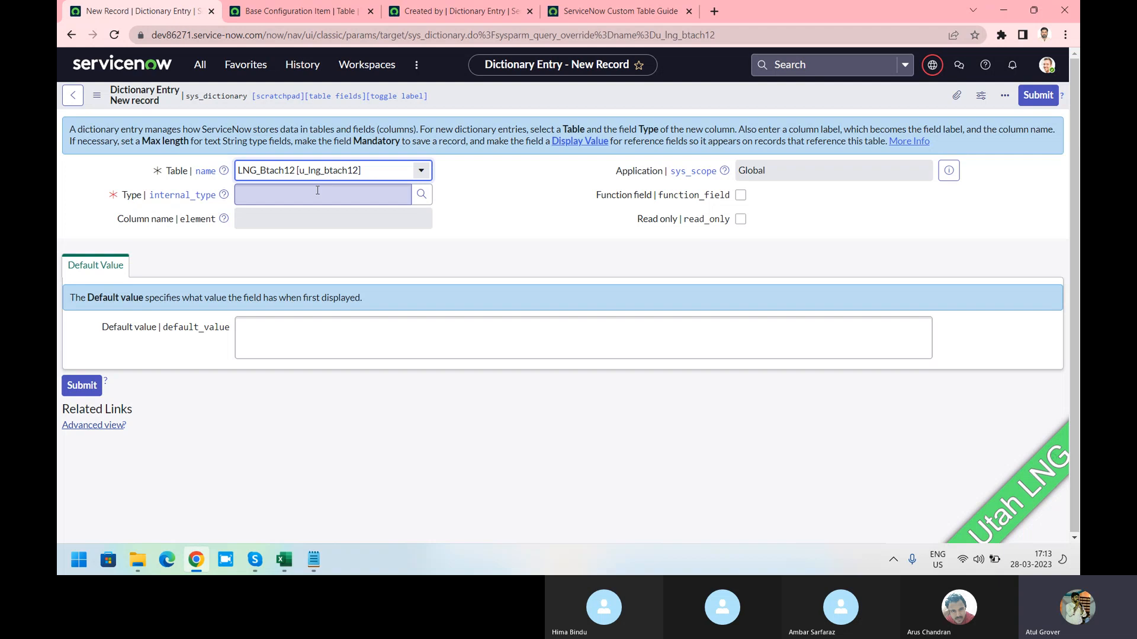
left_click(317, 190)
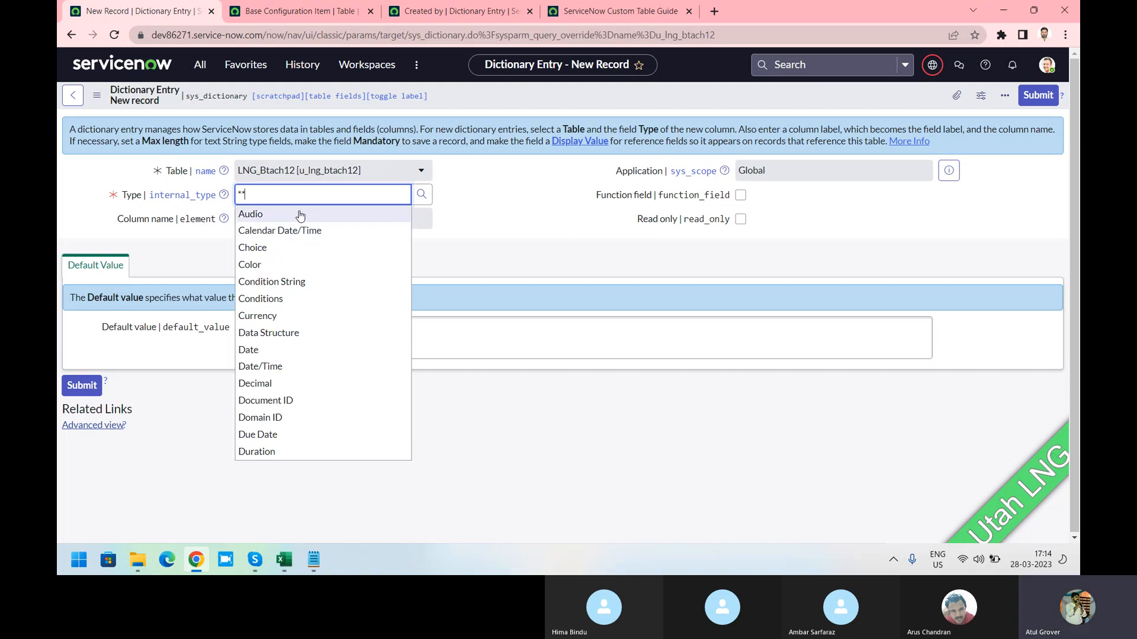
left_click(283, 264)
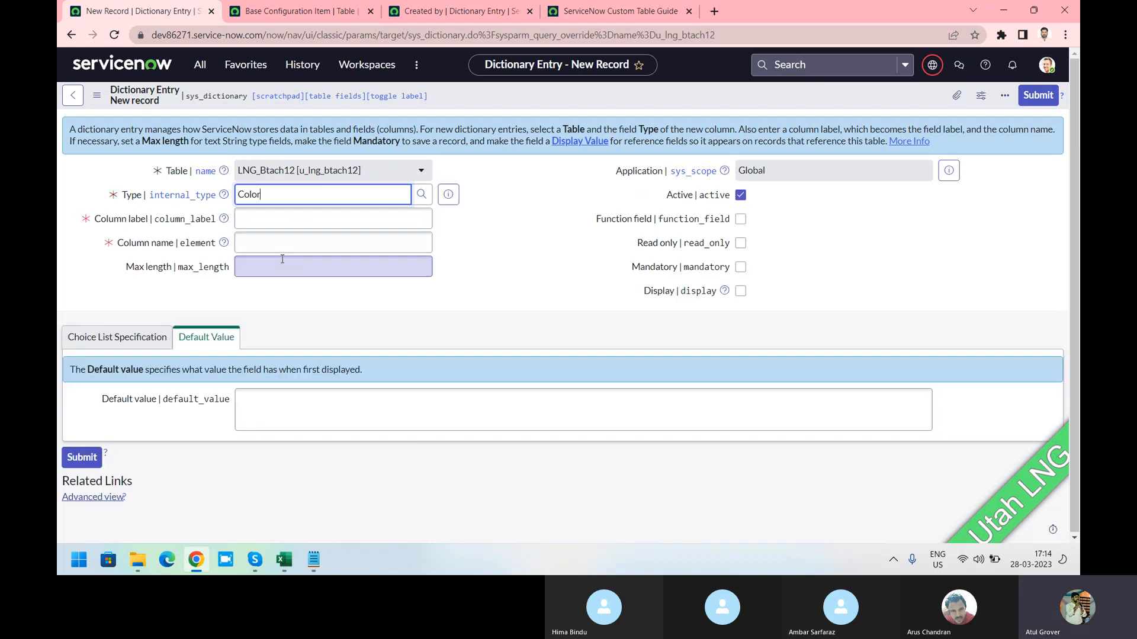
Label the new column "Fav Colour", accept the column name u_fav_colour, and set the max length to 10.
left_click(286, 222)
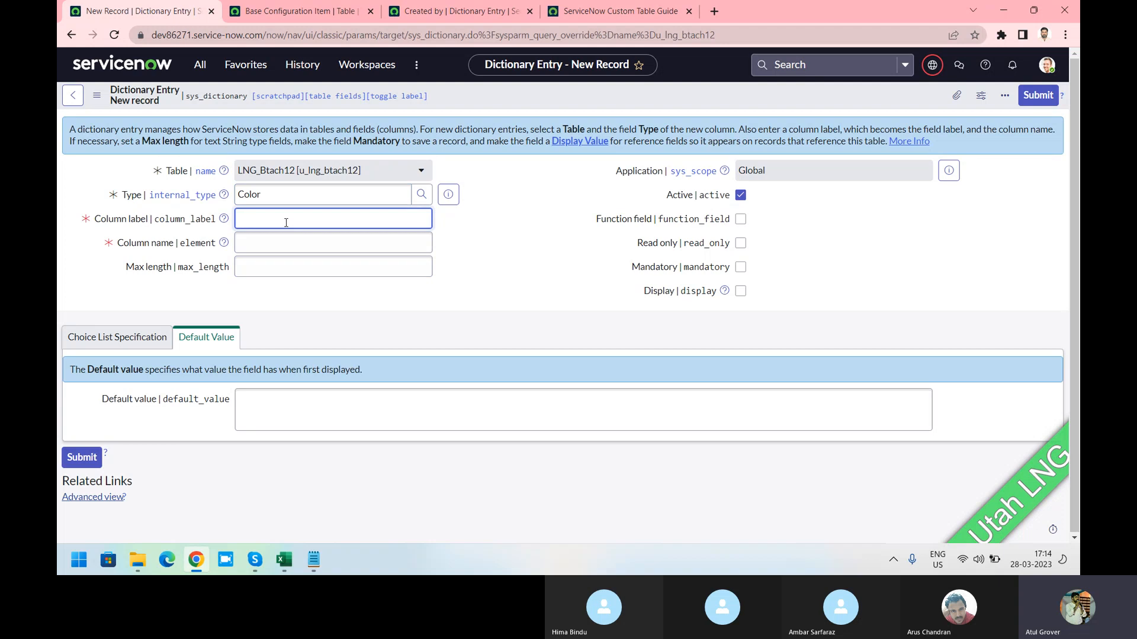
type("Fav Colour")
left_click(285, 241)
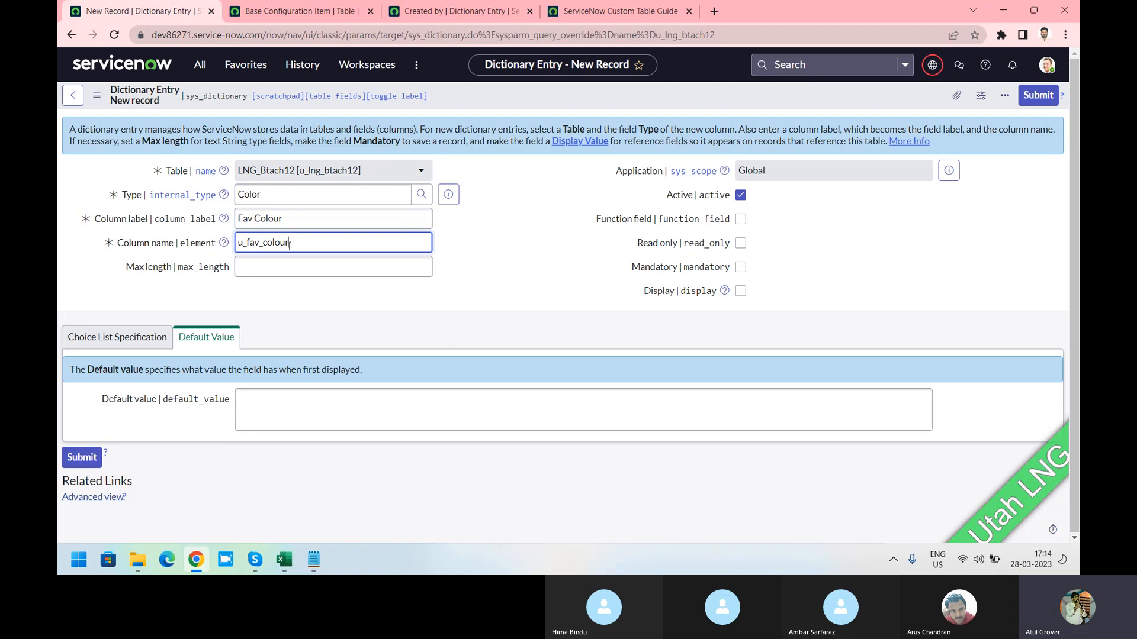
left_click_drag(289, 245, 219, 242)
left_click(270, 268)
type("10")
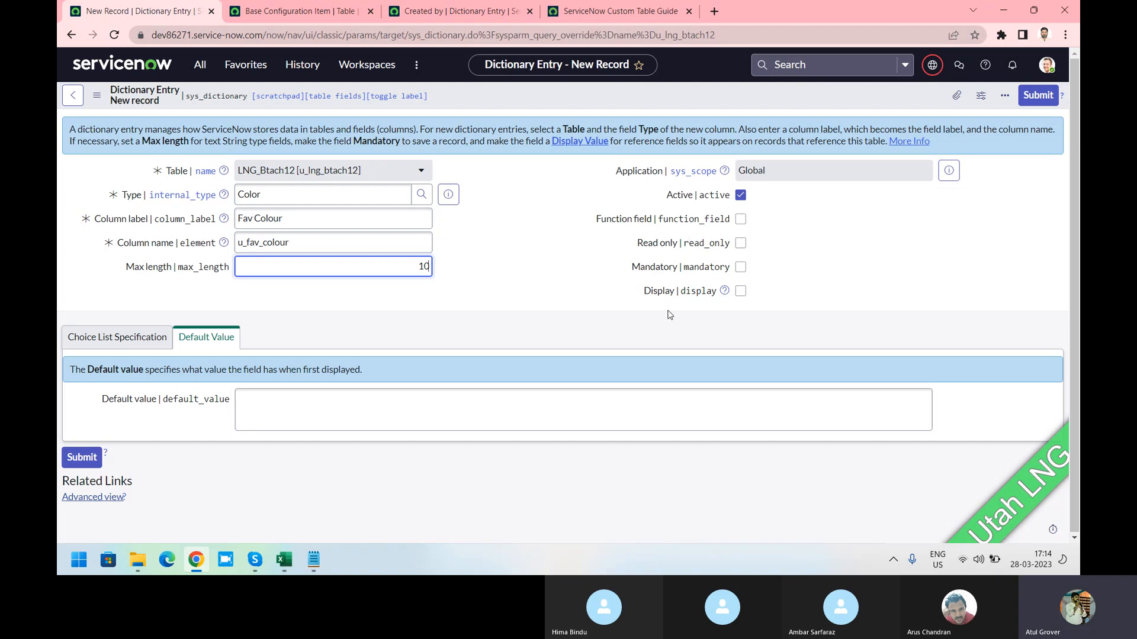
left_click(521, 277)
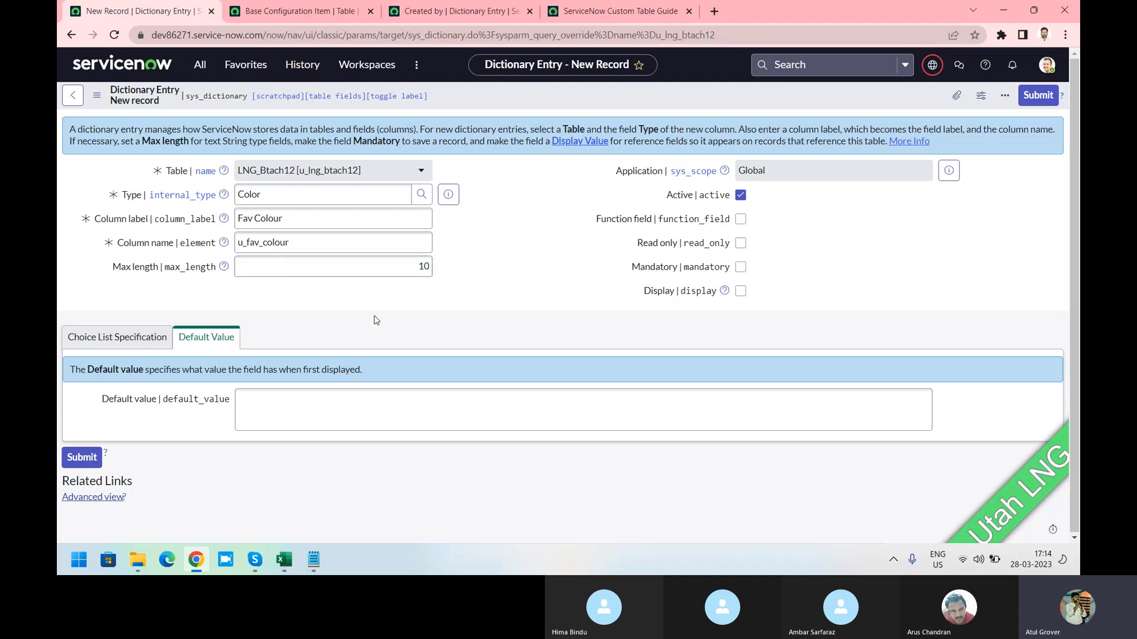
Keep the choice specification at None, set the default value to "Red", and save the Fav Colour column.
left_click(111, 343)
left_click(315, 398)
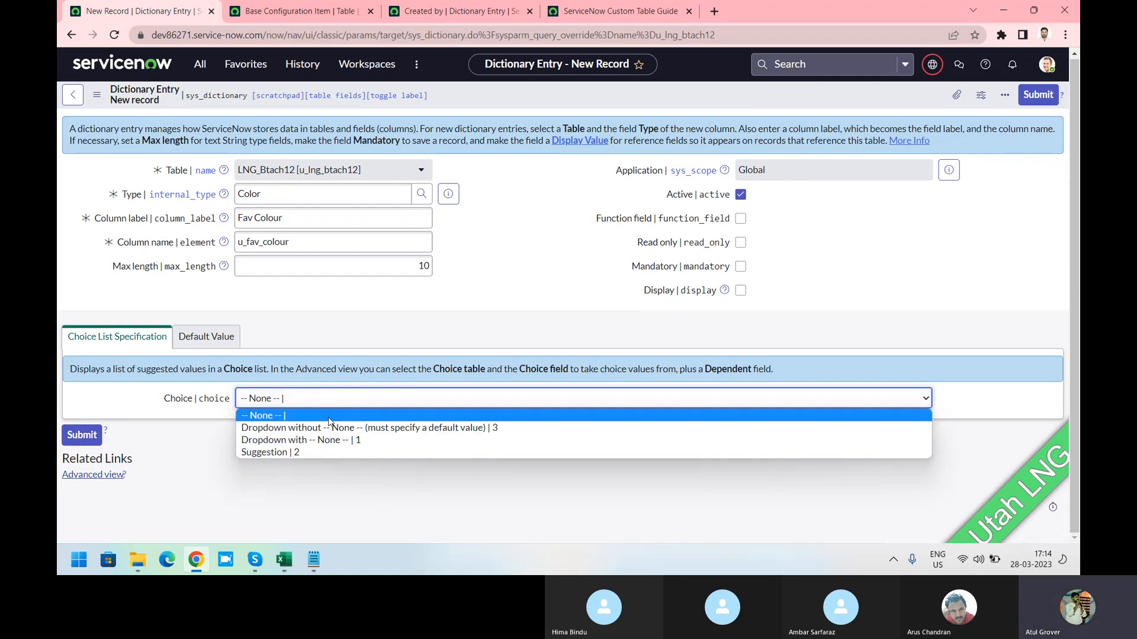
left_click(330, 418)
left_click(206, 336)
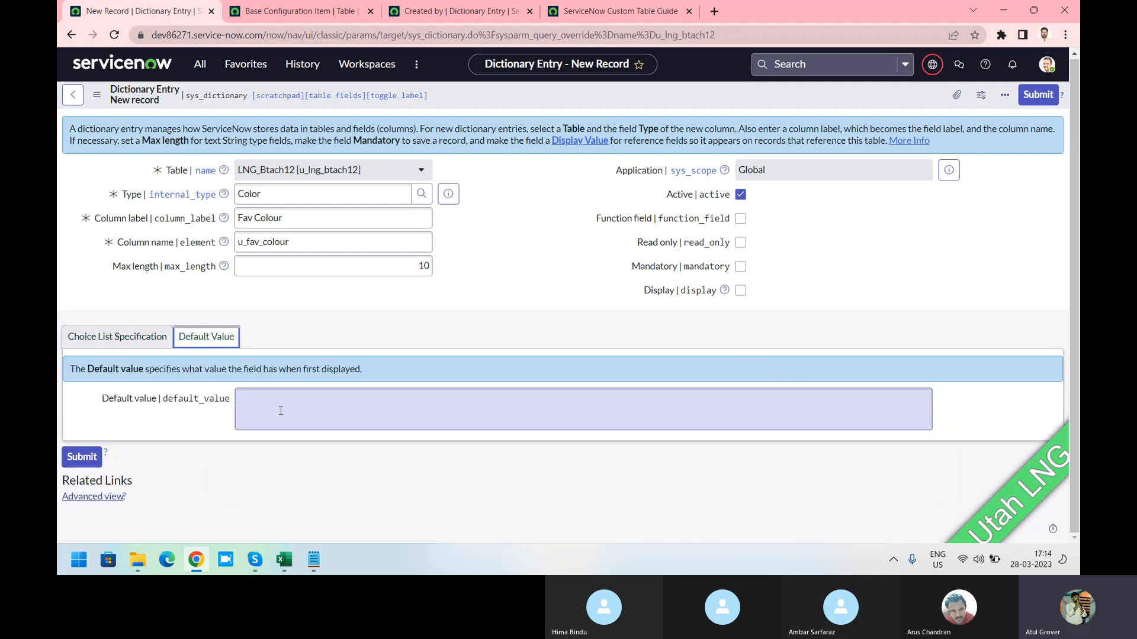
left_click(280, 411)
type("Red")
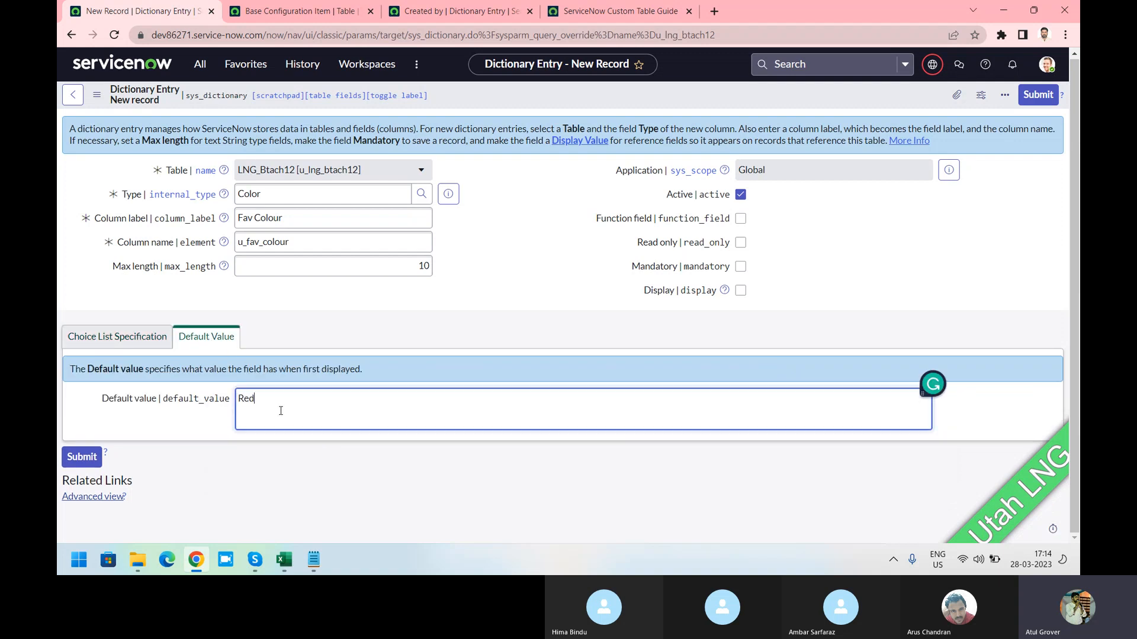
right_click(474, 95)
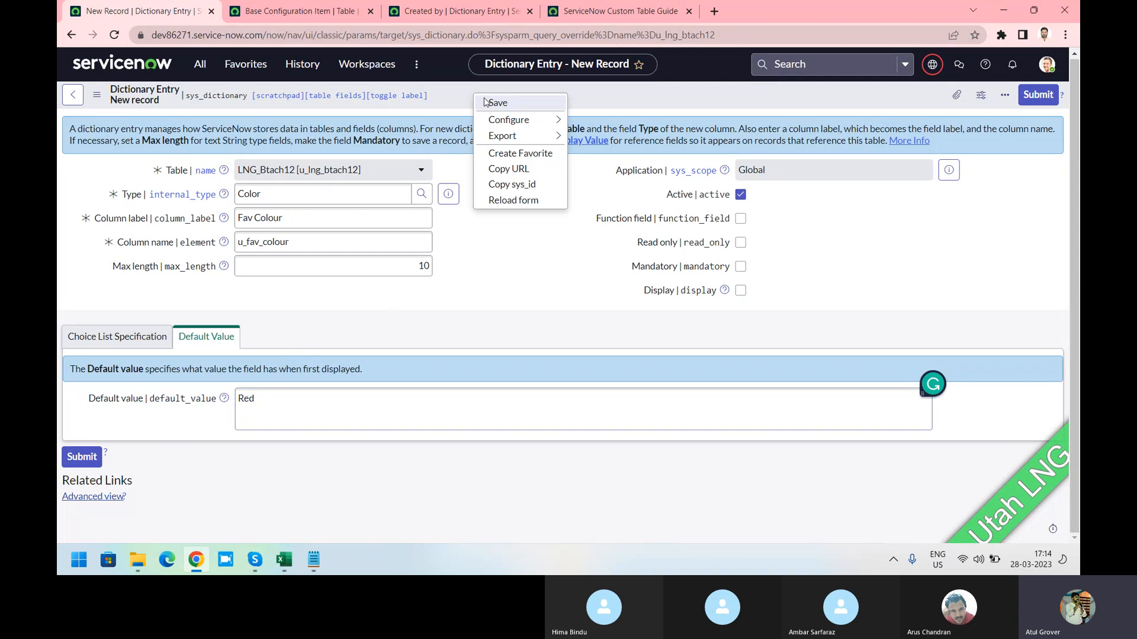
left_click(485, 102)
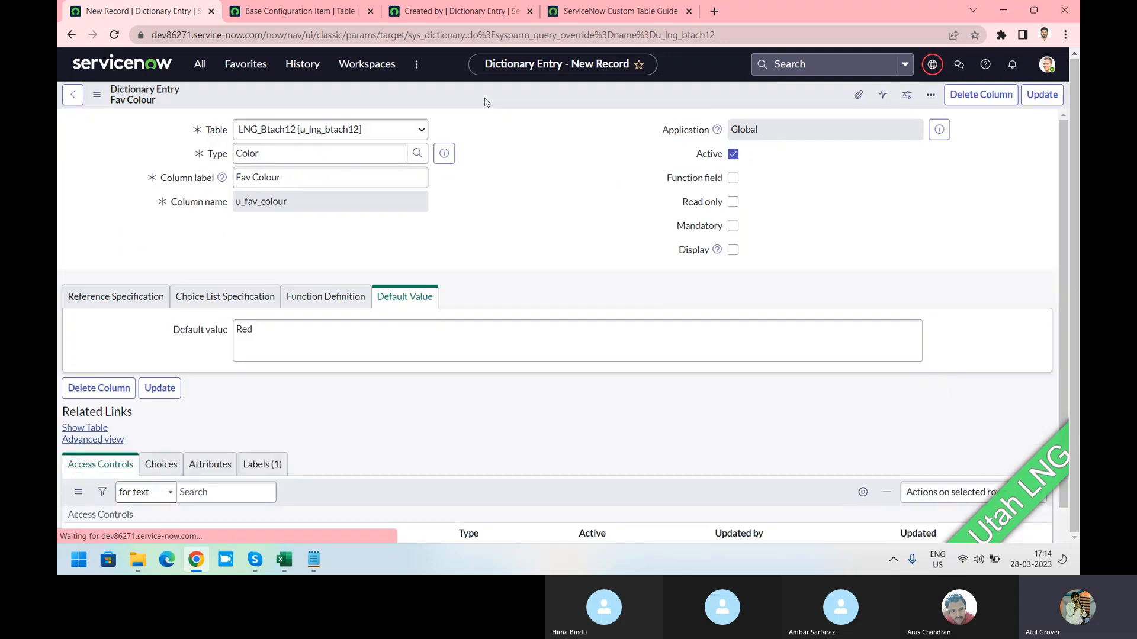
Review the saved Fav Colour entry's related lists: access controls, choices, attributes, and labels.
scroll(459, 269, "down", 4)
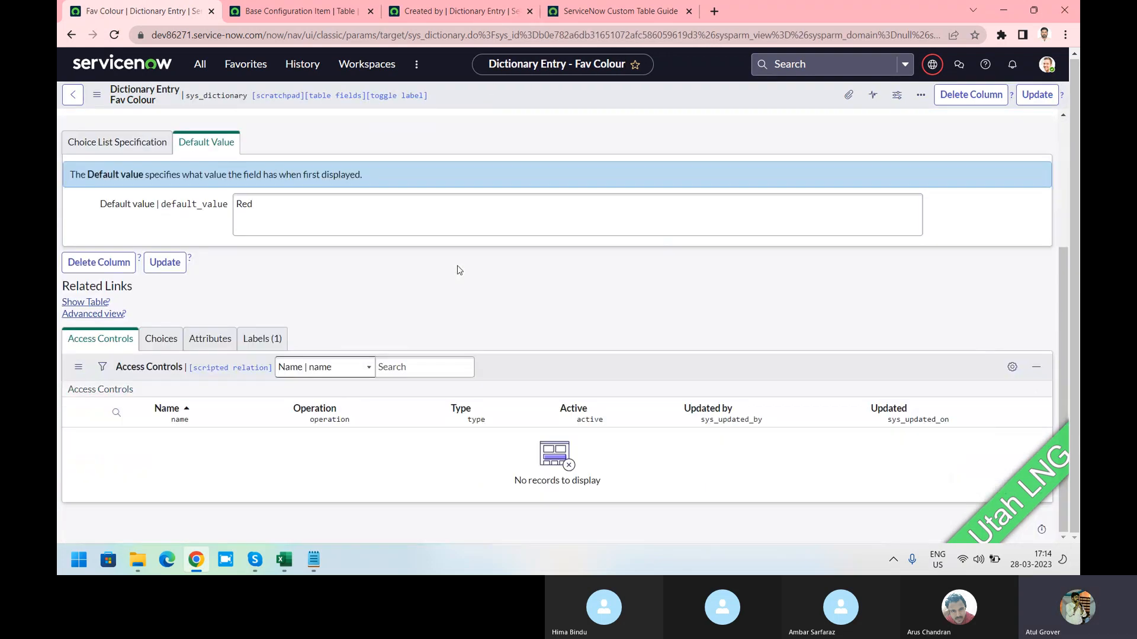
scroll(459, 268, "up", 4)
scroll(297, 318, "down", 3)
left_click(160, 338)
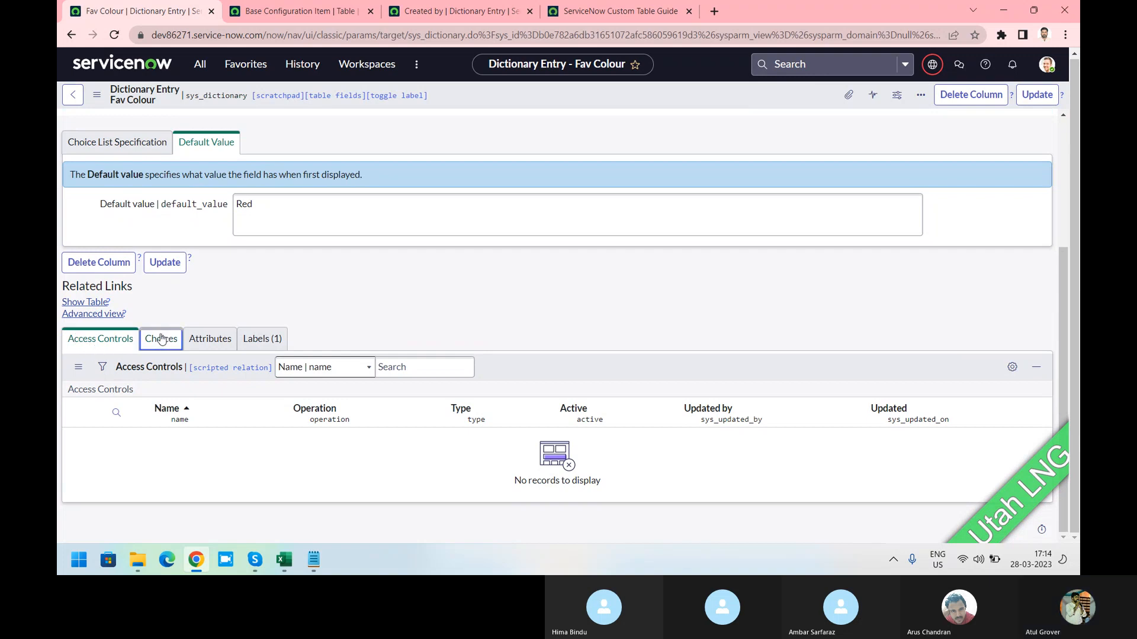
scroll(306, 184, "up", 4)
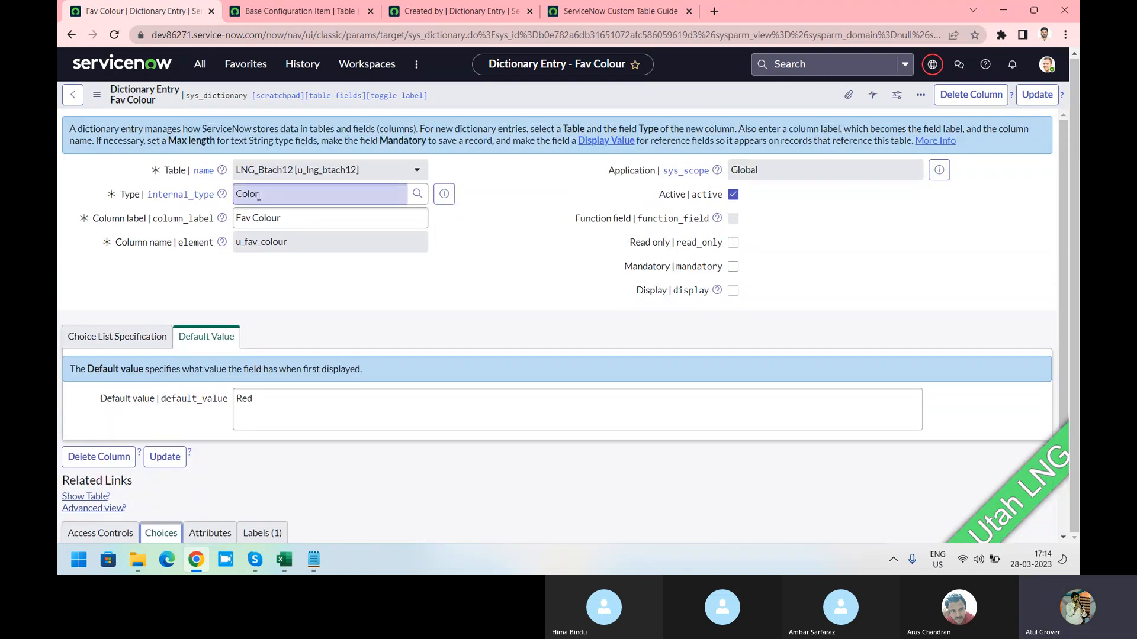
scroll(317, 190, "down", 4)
left_click(210, 387)
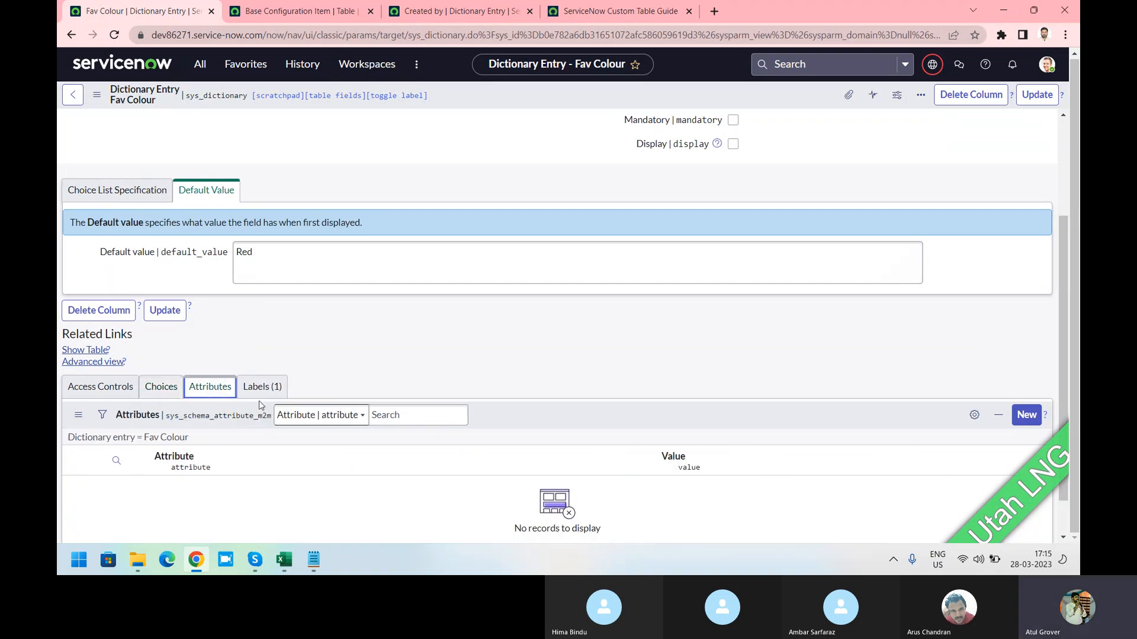
left_click(259, 388)
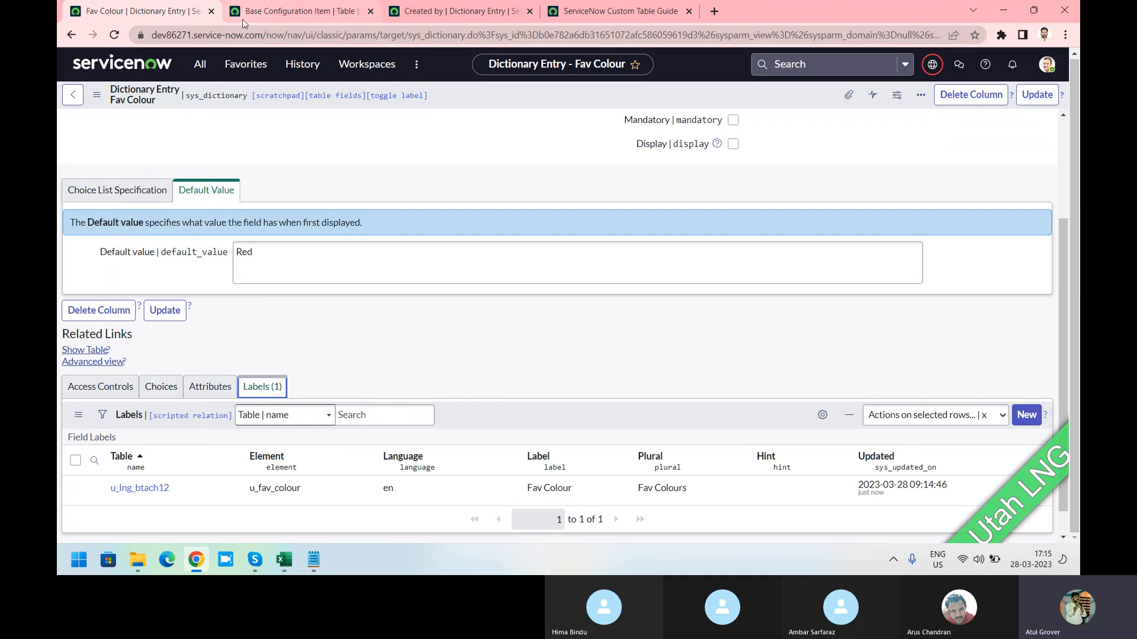
Filter the navigator for "learn", open the LNG_Btach12s list in a separate browser tab, and close the Base Configuration Item and Created by tabs.
left_click(200, 64)
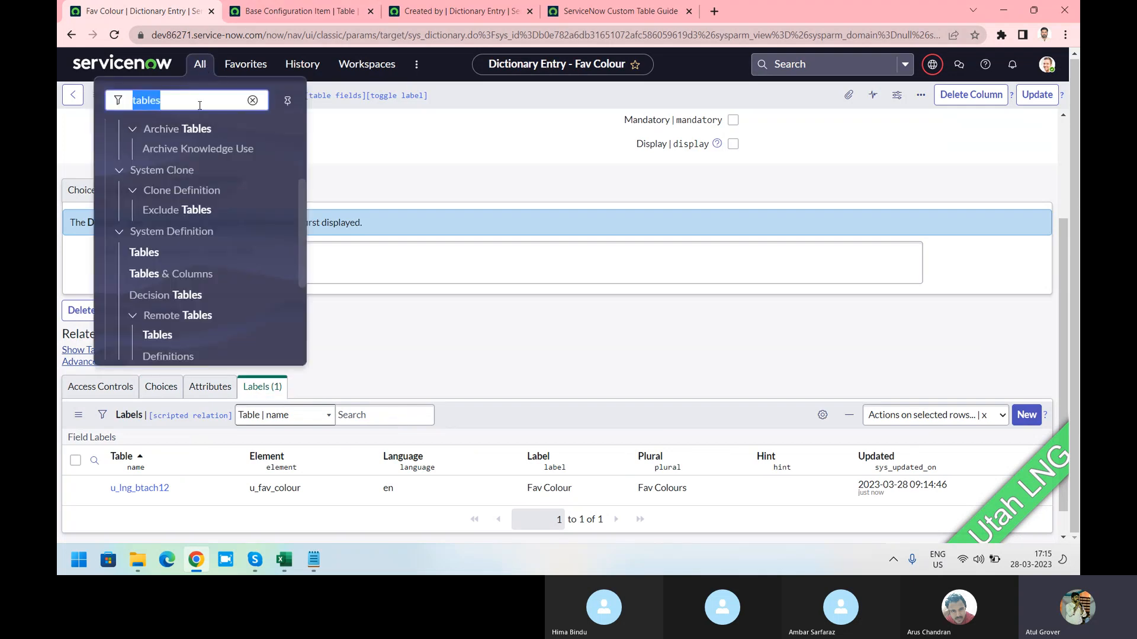
type("learn")
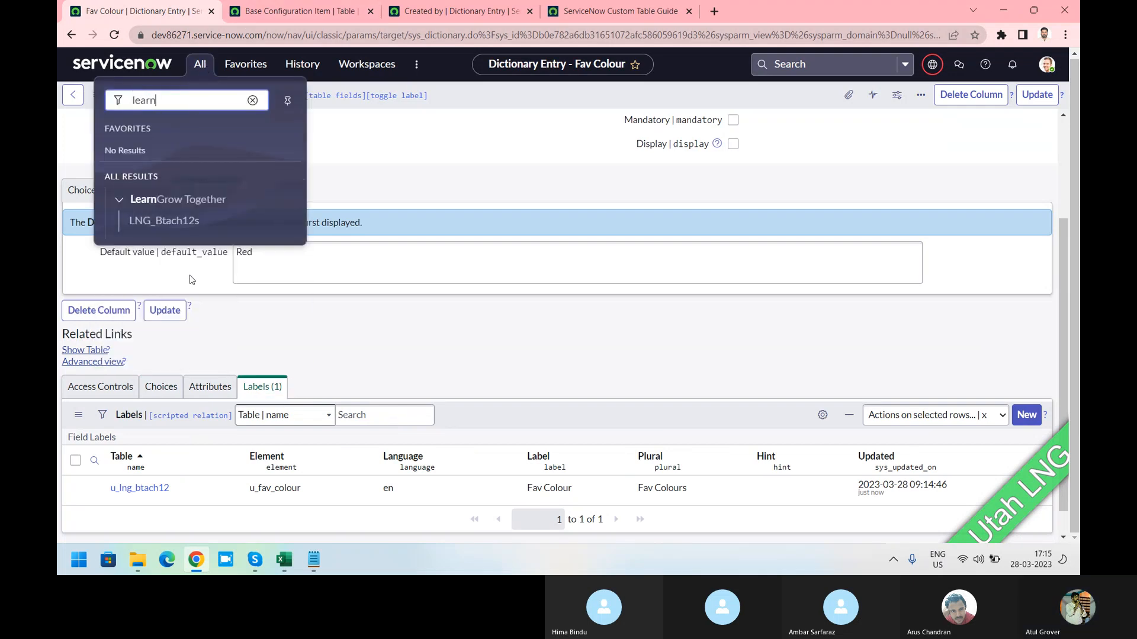
middle_click(171, 223)
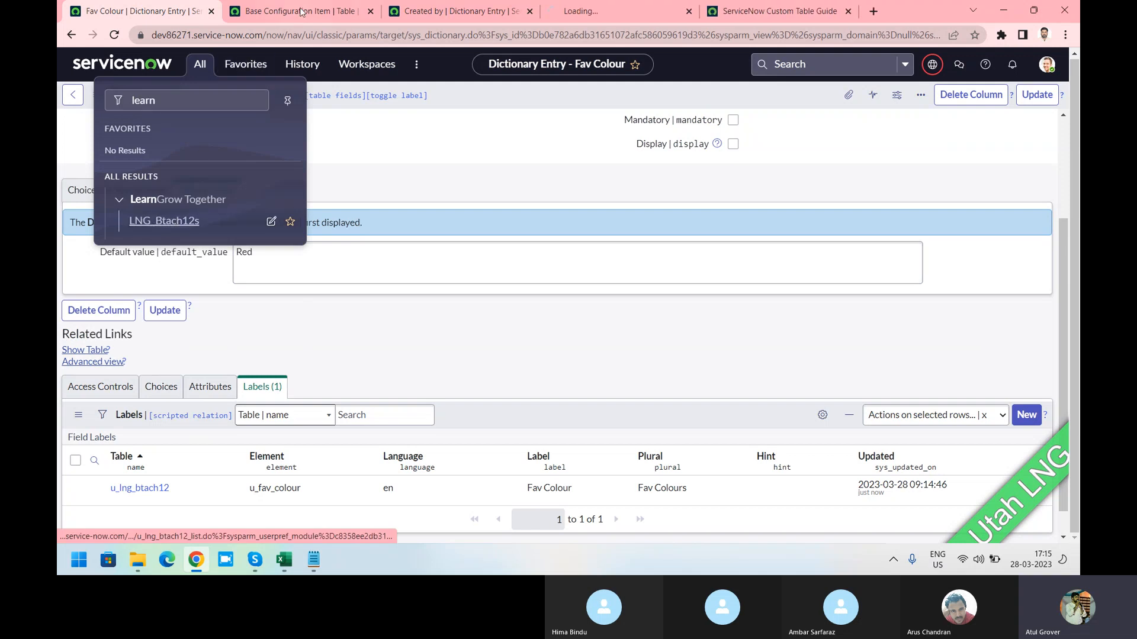
left_click(298, 12)
left_click(370, 12)
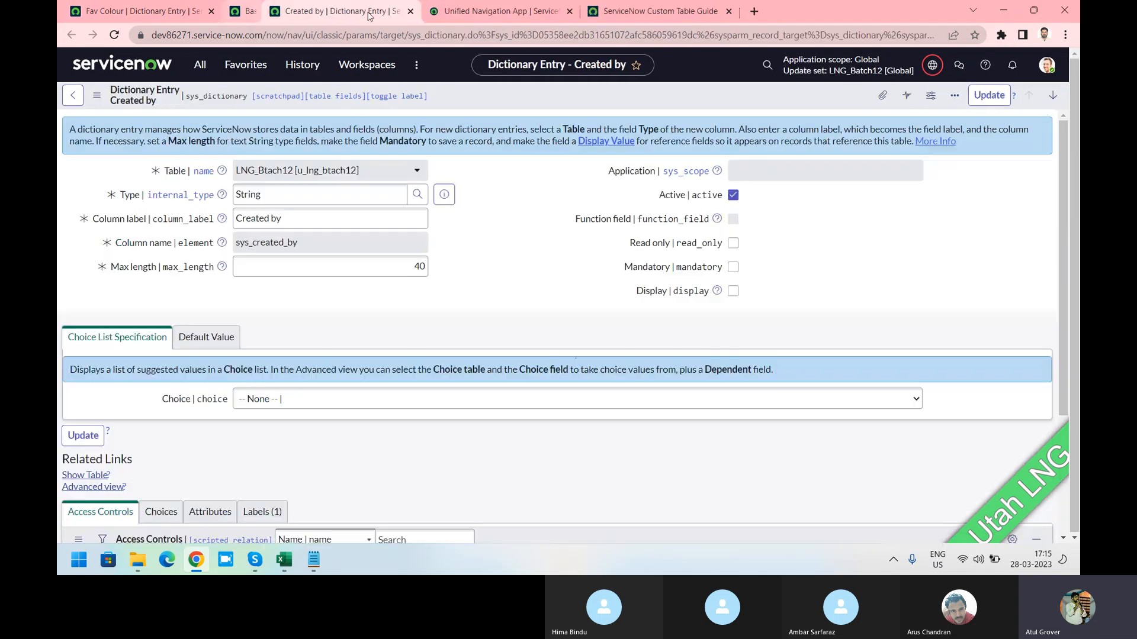
middle_click(331, 21)
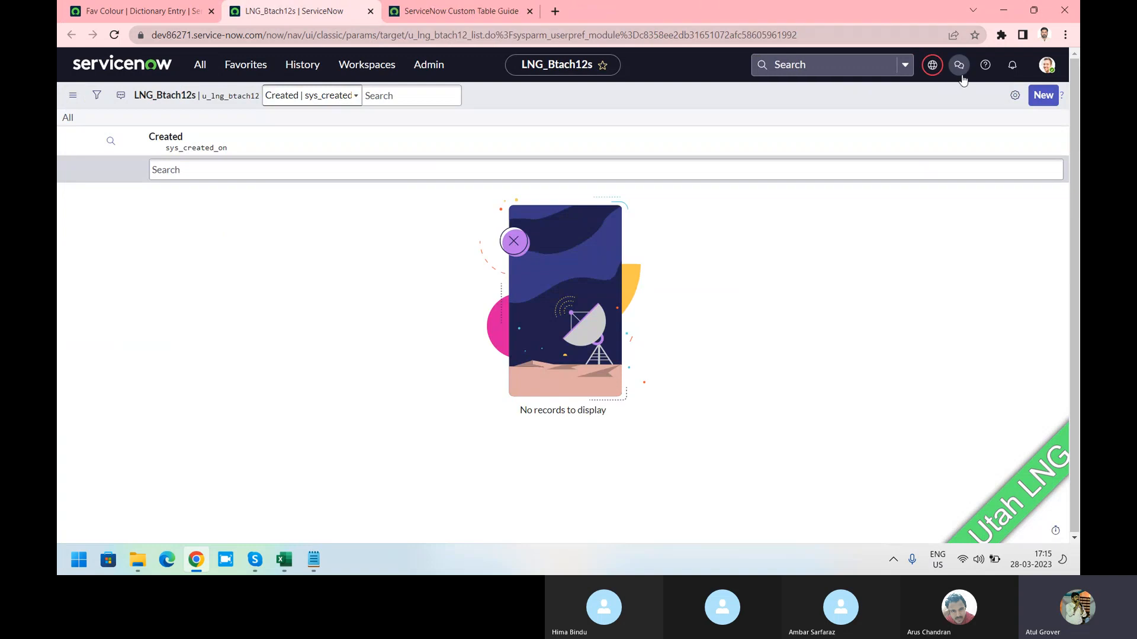
Open a new LNG_Btach12 record form and change the Fav Colour value to "green".
left_click(1042, 95)
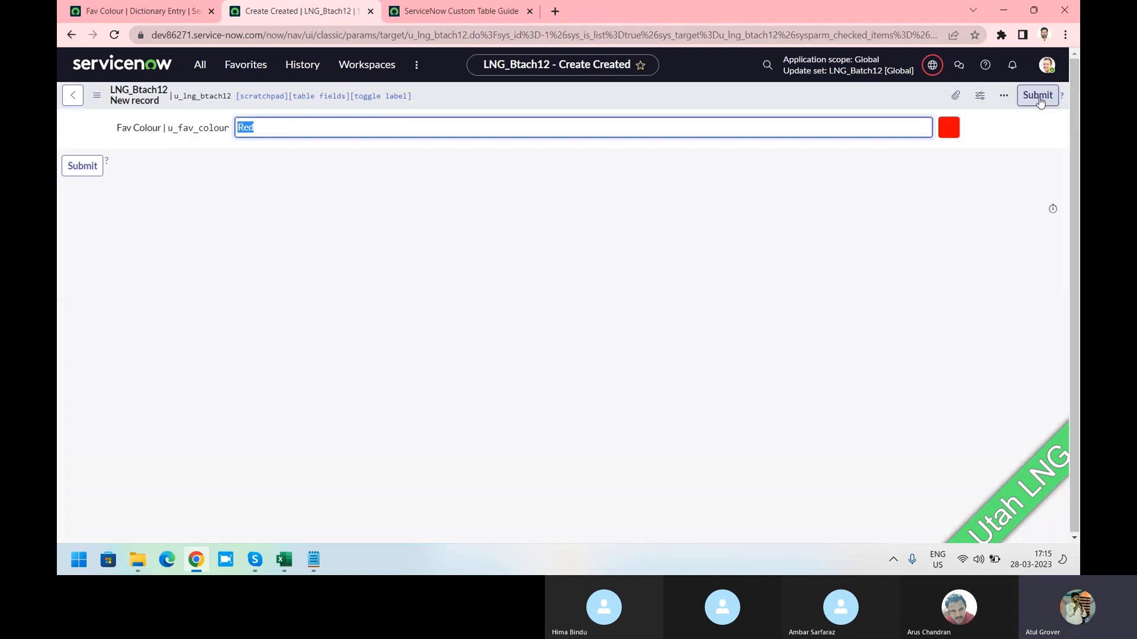
left_click(392, 131)
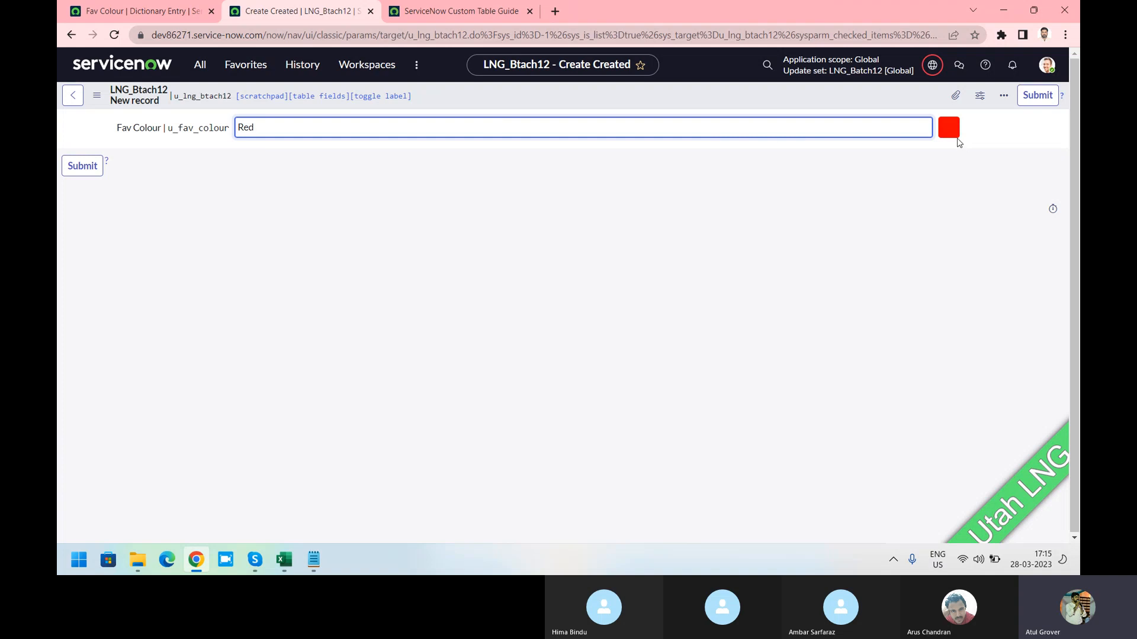
key("ctrl+a")
type("green")
key("Tab")
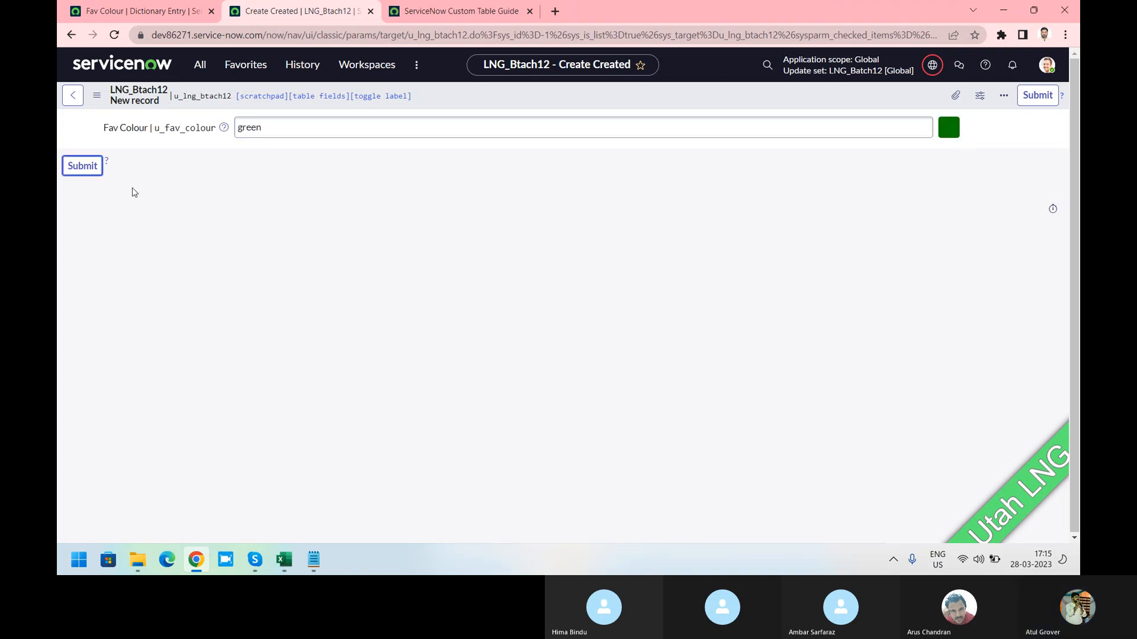
left_click(954, 134)
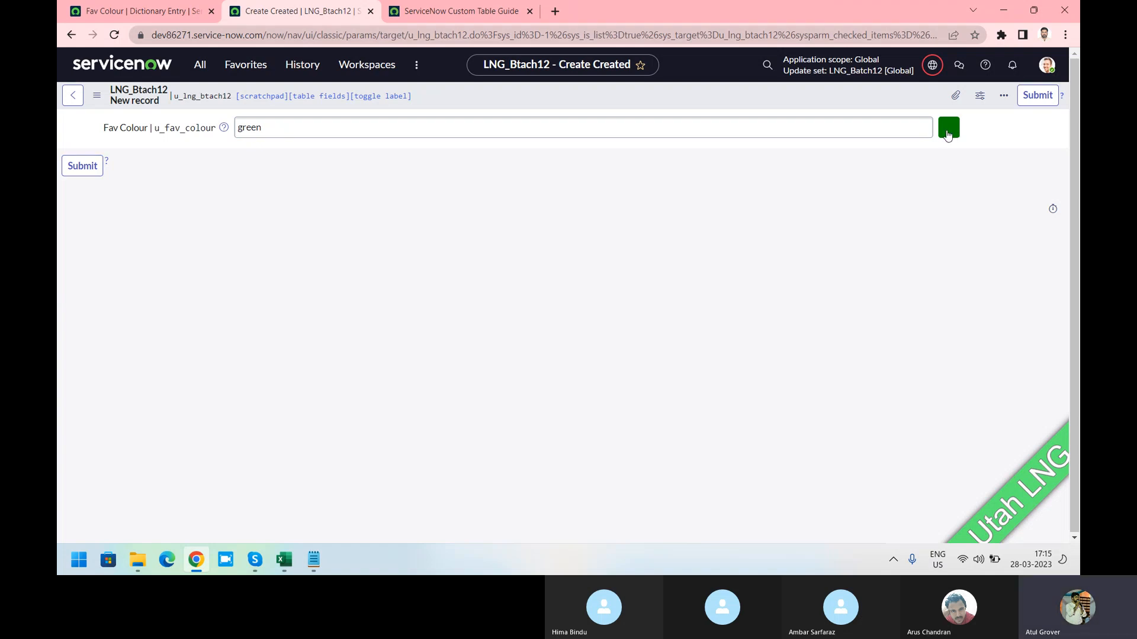
left_click(391, 131)
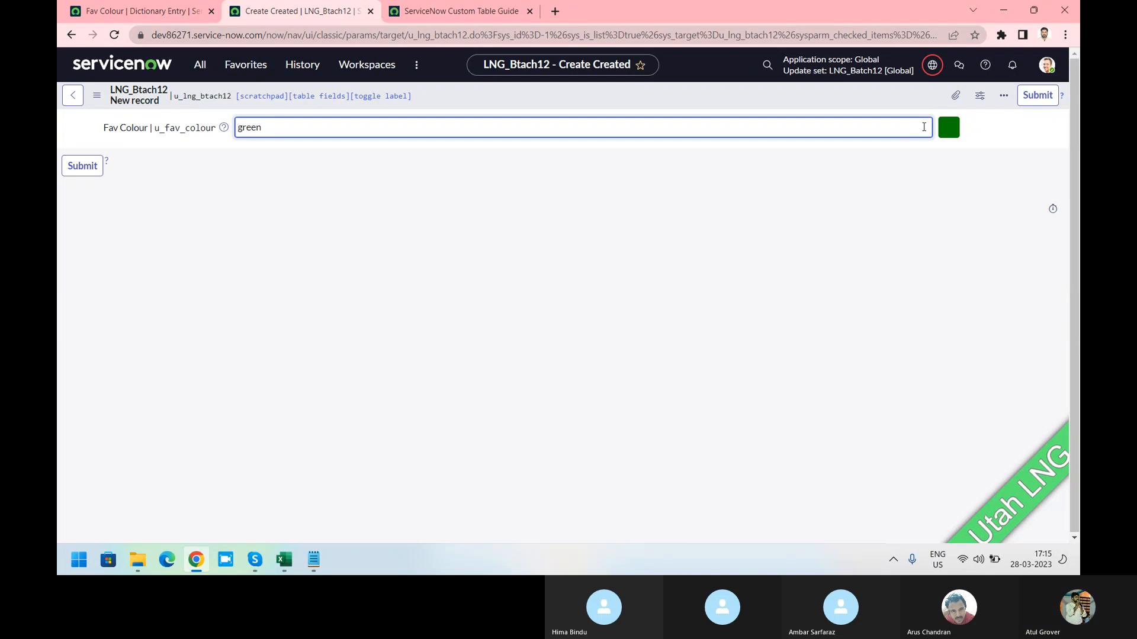
Return from the Fav Colour dictionary entry to the LNG_Btach12 table record.
left_click(93, 12)
scroll(208, 238, "up", 3)
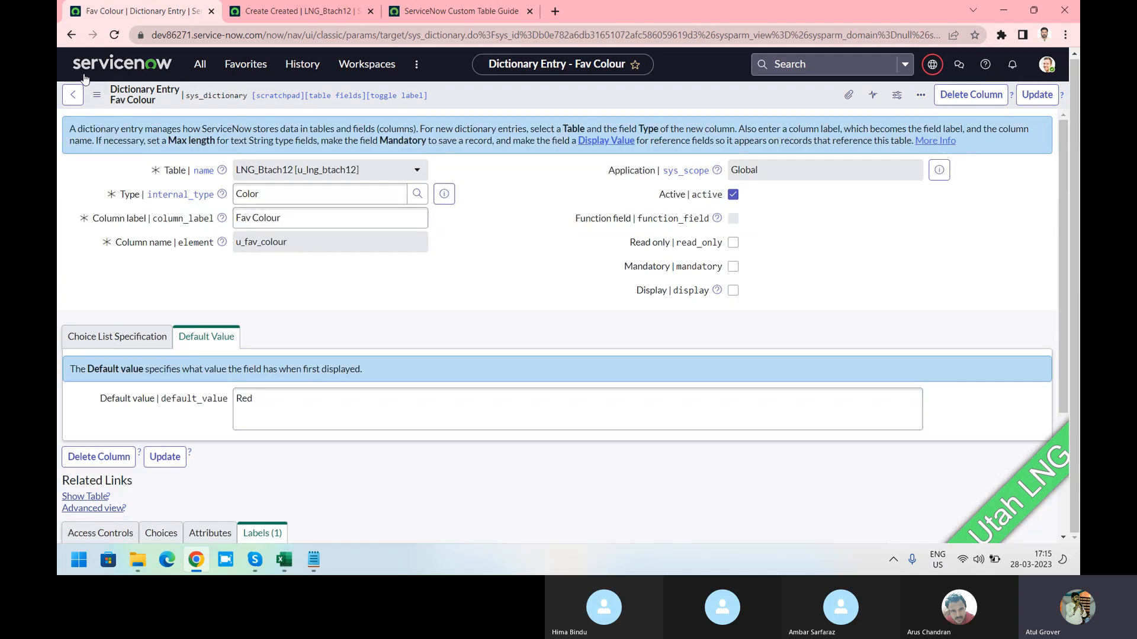
left_click(73, 35)
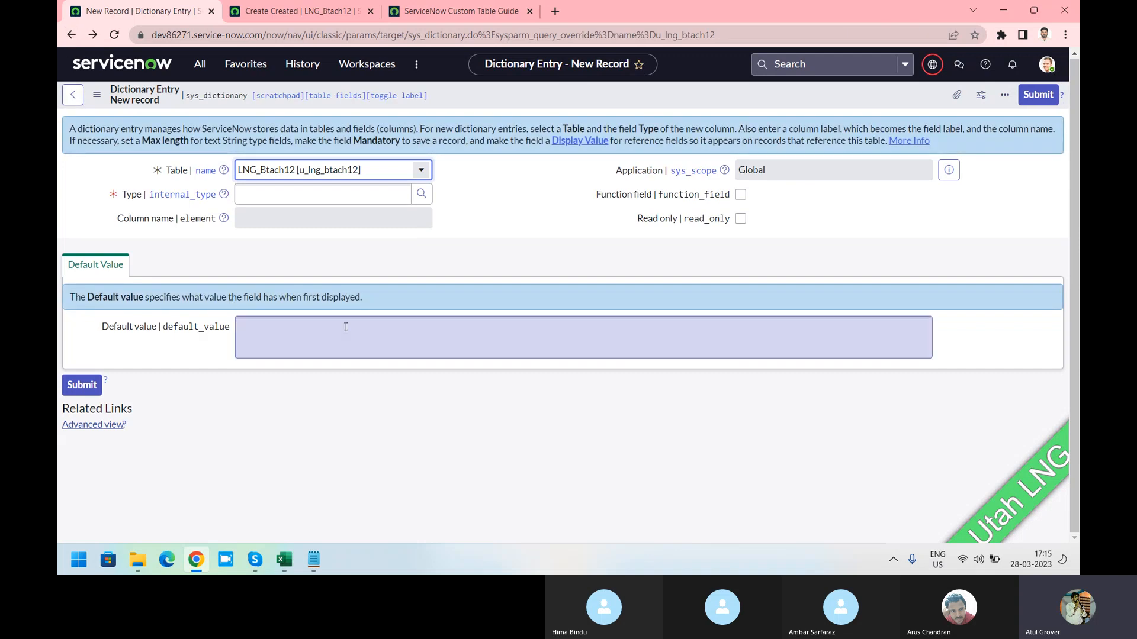
left_click(73, 94)
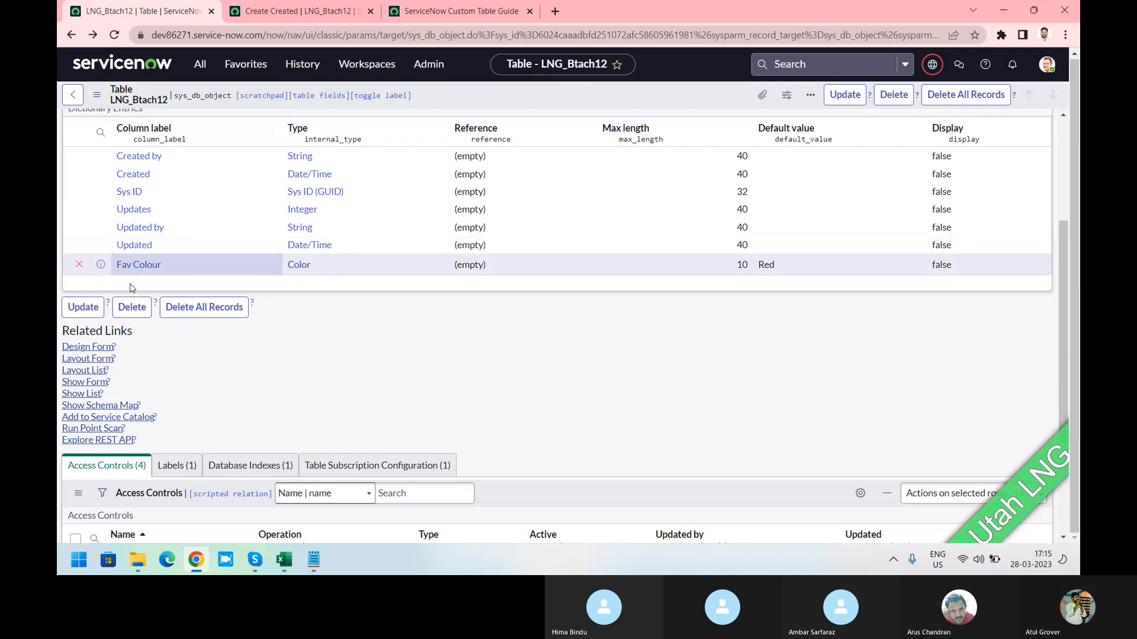
Add a new column labelled Name to the LNG_Btach12 table, with type String and max length 40.
left_click(171, 286)
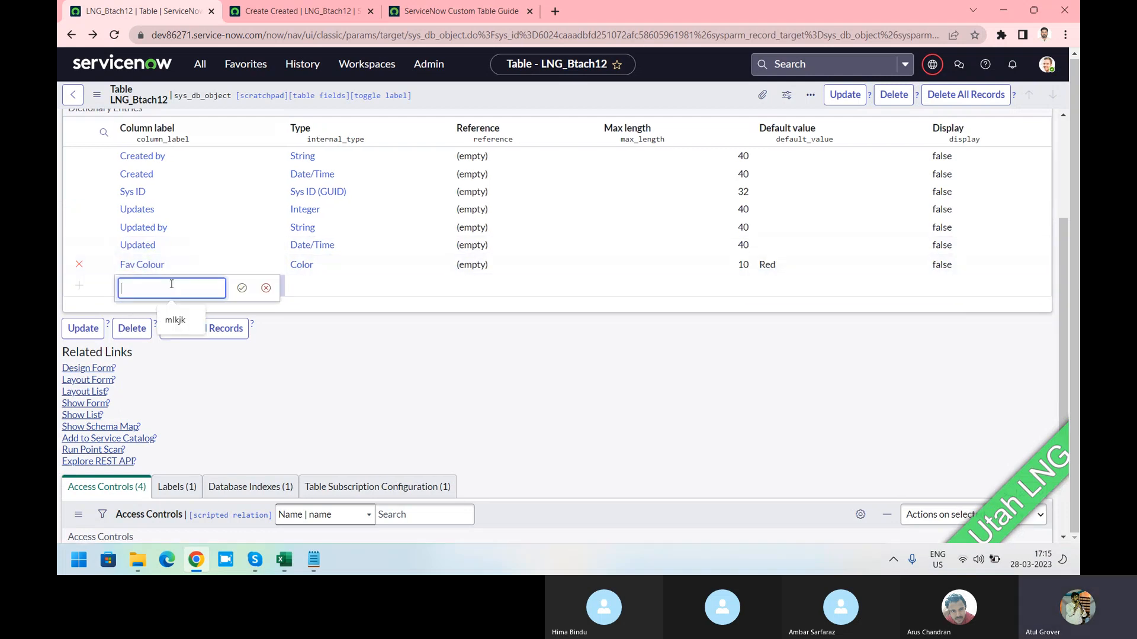
type("Name")
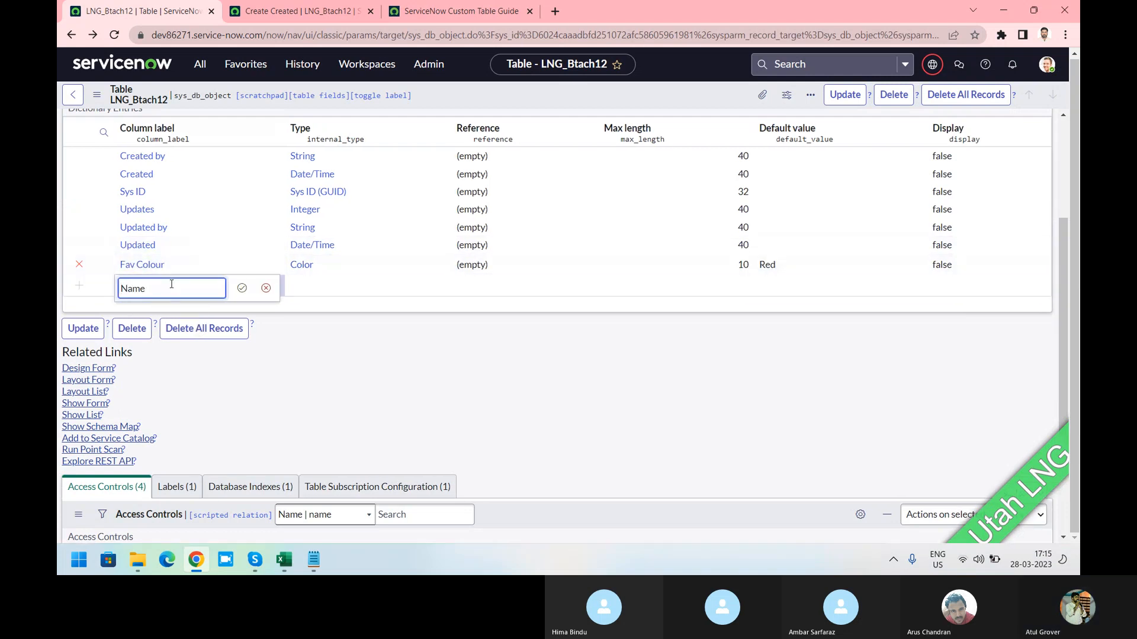
left_click(242, 288)
left_click(348, 296)
left_click(348, 295)
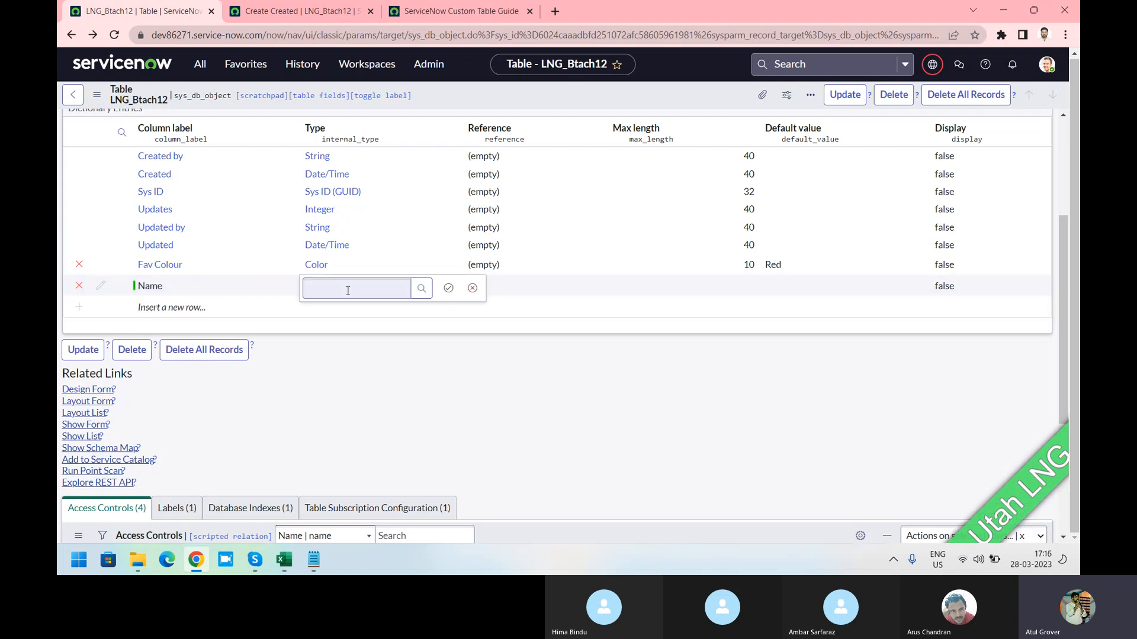
type("Str")
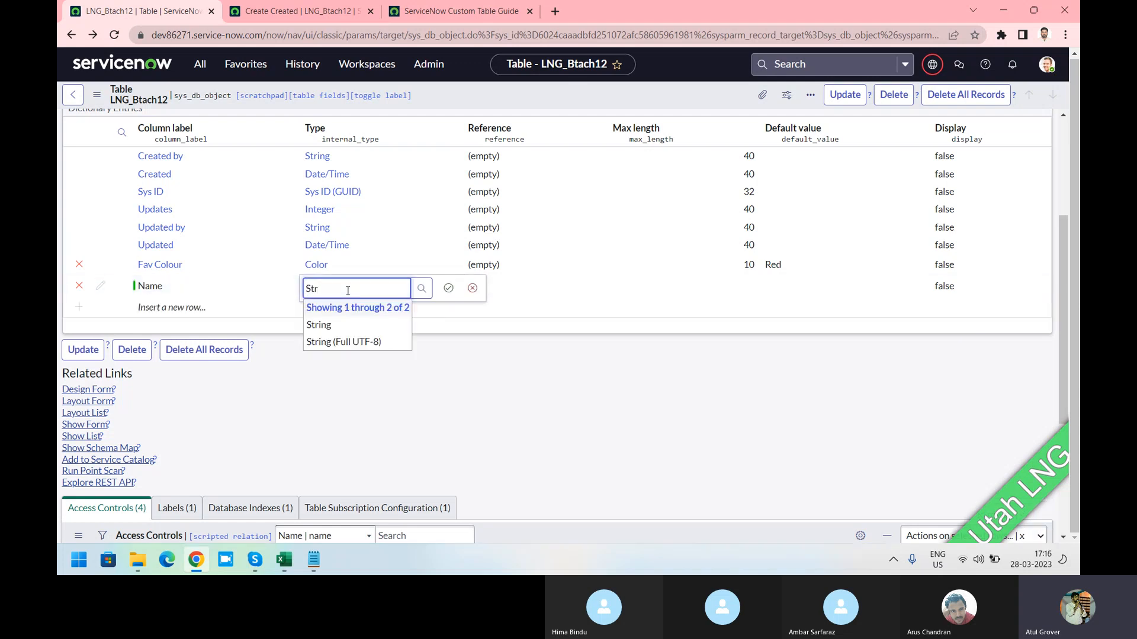
left_click(318, 325)
left_click(450, 290)
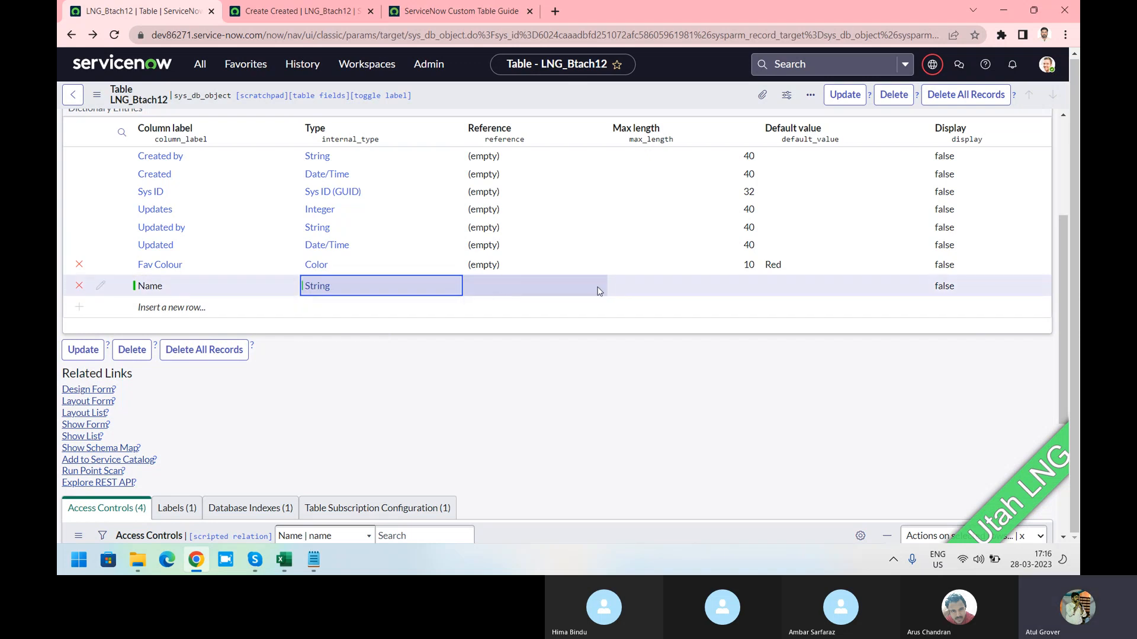
double_click(722, 288)
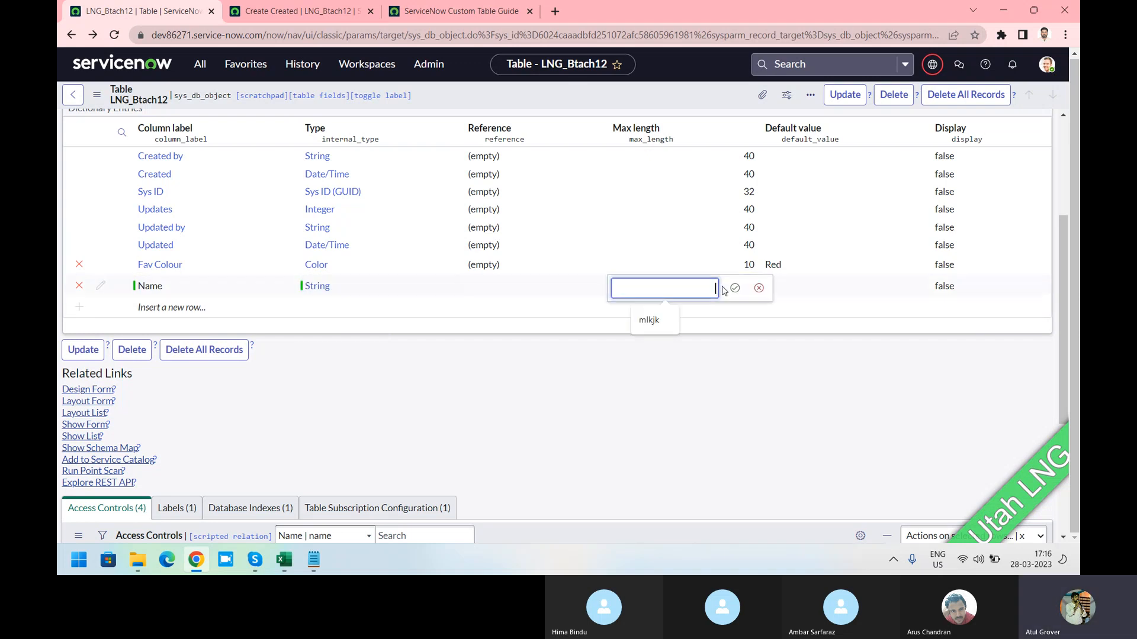
type("40")
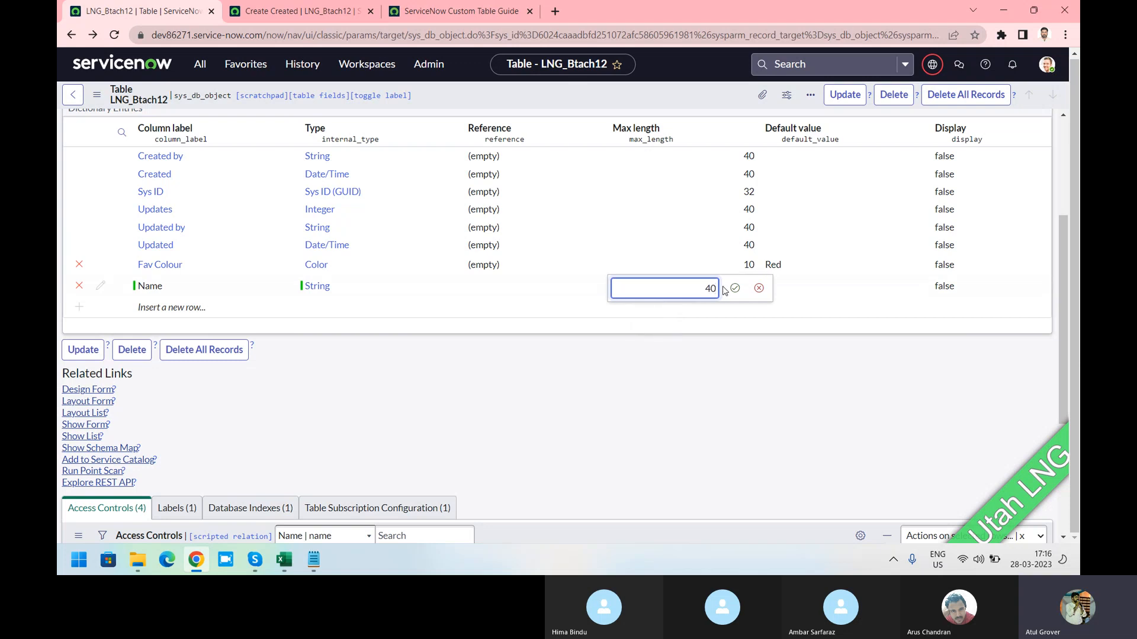
left_click(735, 288)
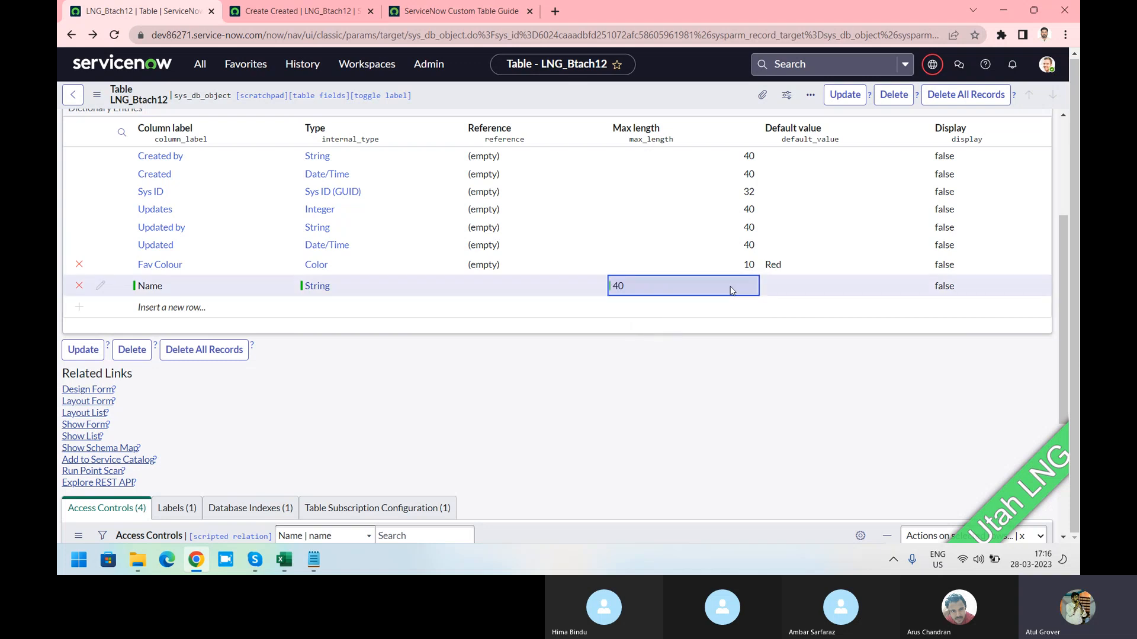
Add a column labelled Assignment Group below the Name column and set its type to Reference.
double_click(162, 309)
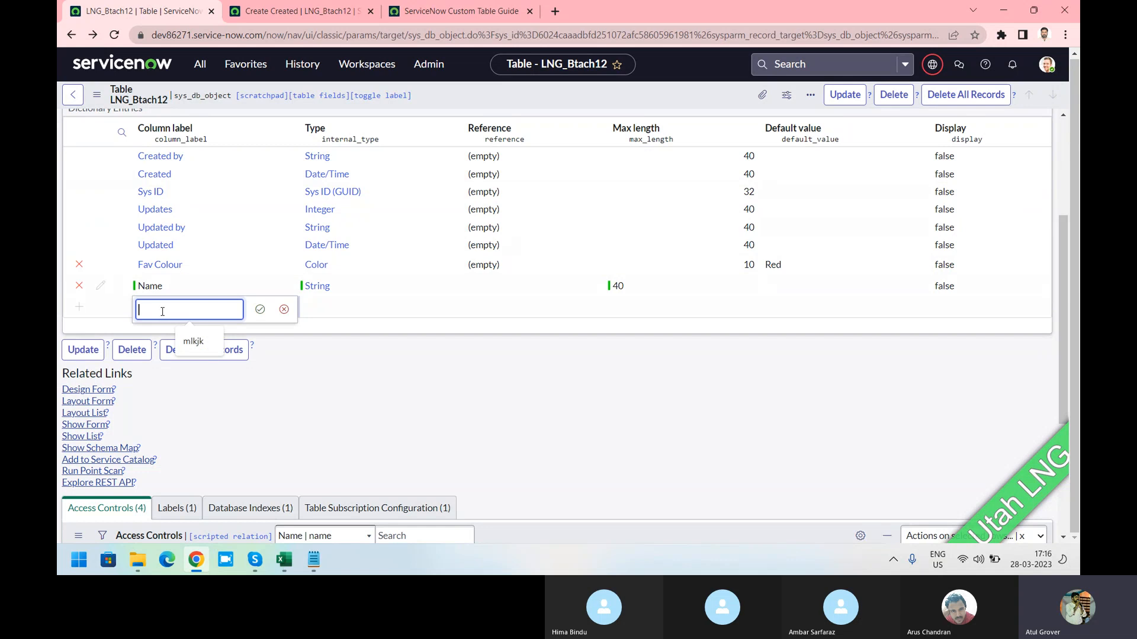
type("A")
key("BackSpace")
type("Assinment")
key("BackSpace")
key("BackSpace")
key("BackSpace")
key("BackSpace")
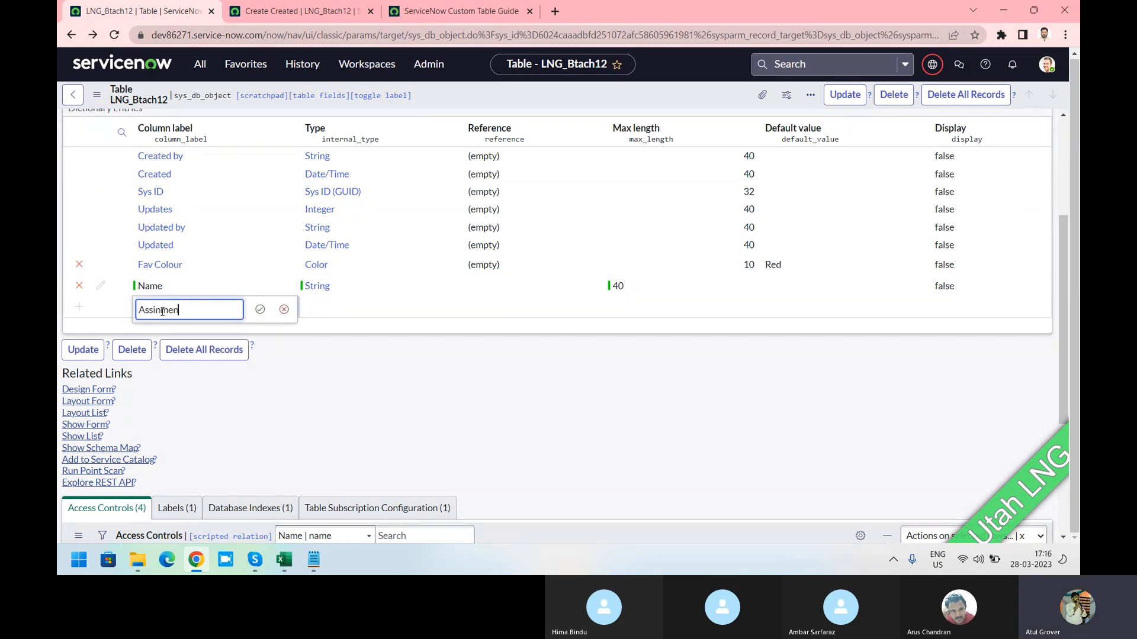
key("BackSpace")
type("gnment")
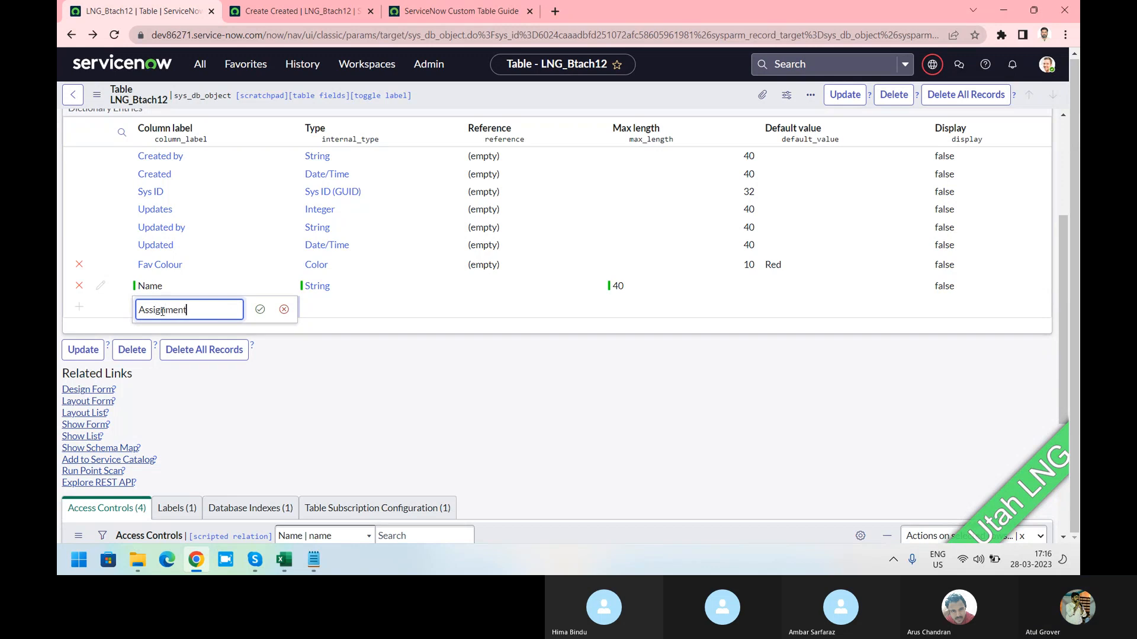
type(" Group")
key("Tab")
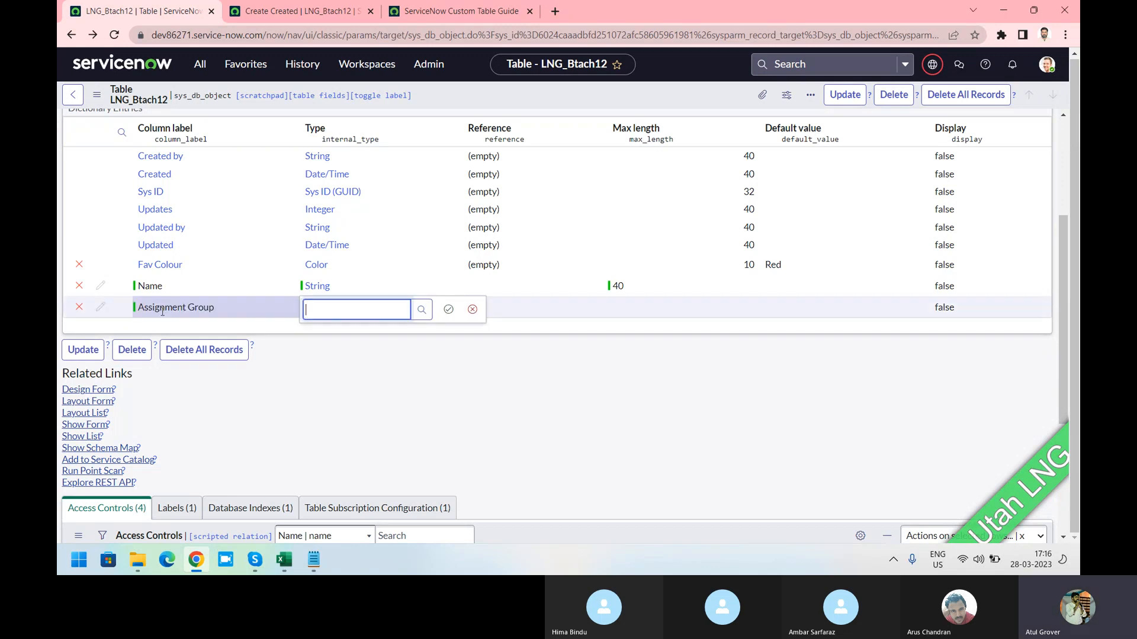
type("Ref")
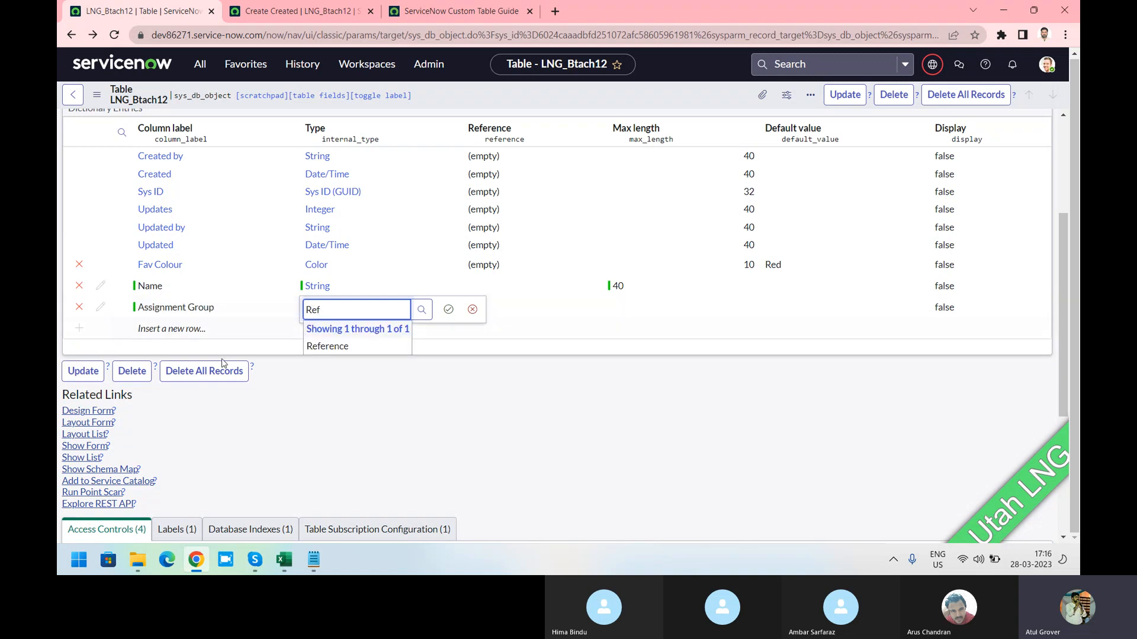
left_click(328, 349)
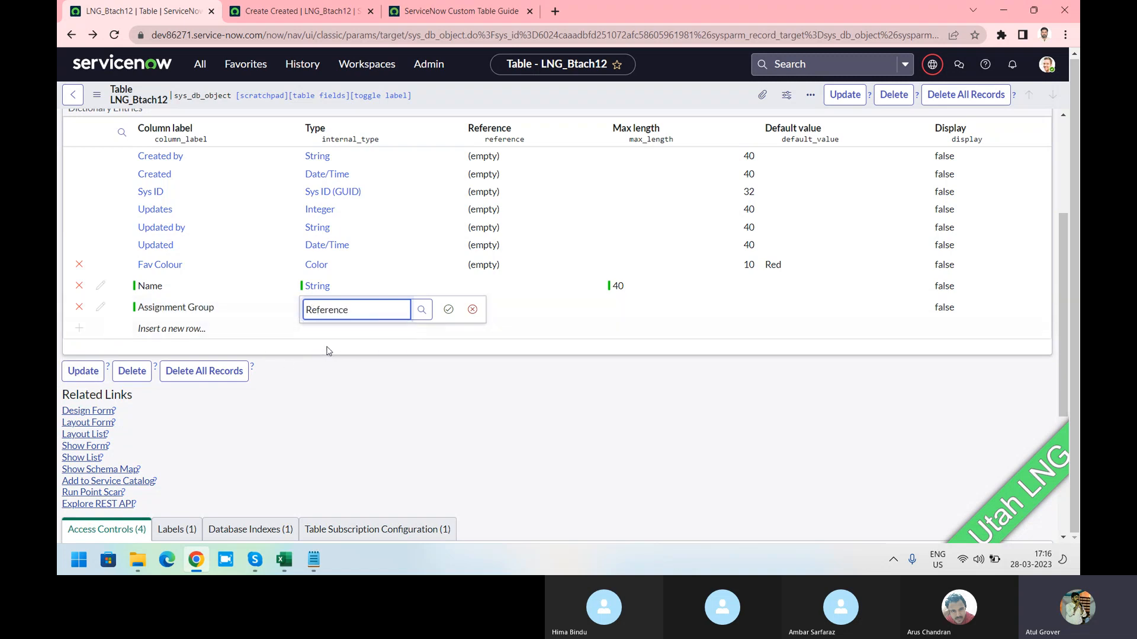
left_click(449, 309)
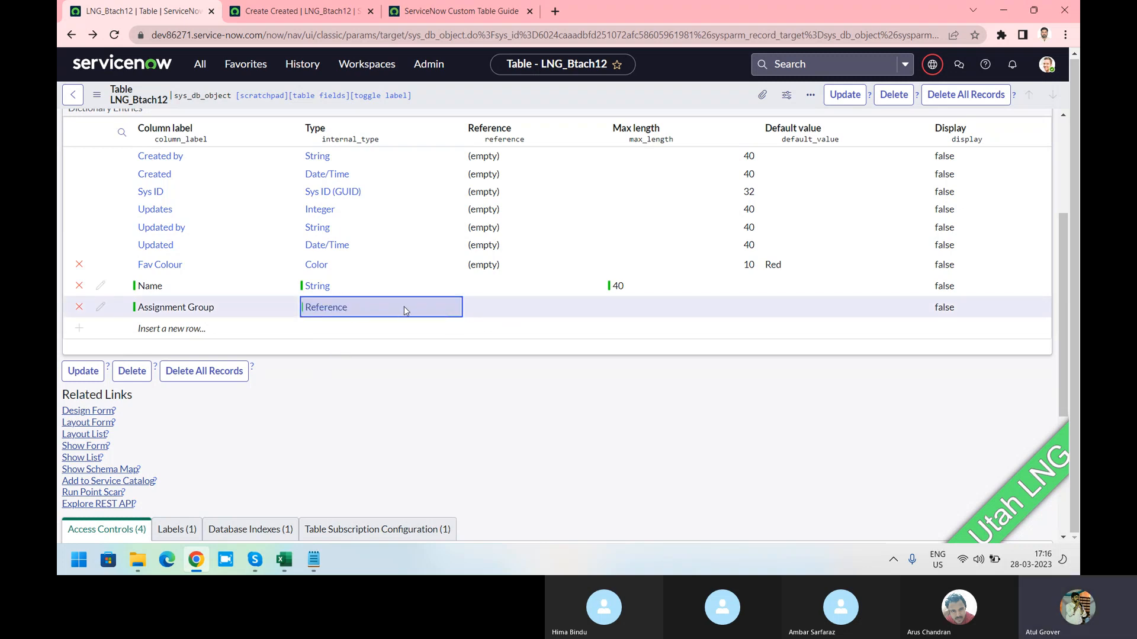
Make the Assignment Group column reference the Group table (sys_user_group) and set its max length to 40.
left_click(507, 308)
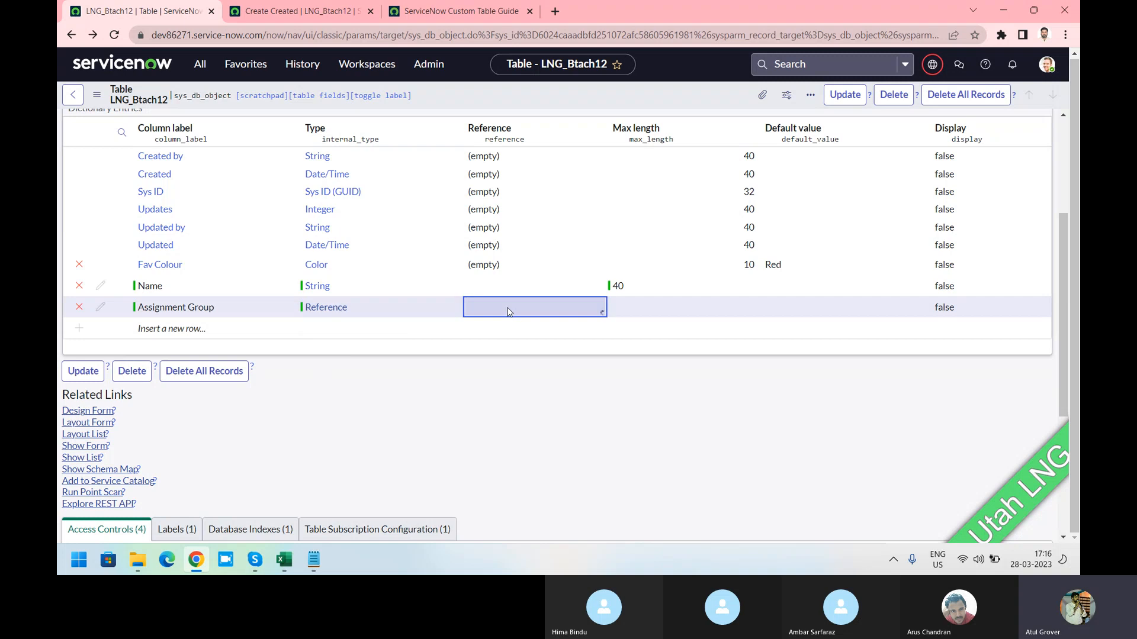
left_click(508, 308)
type("sys")
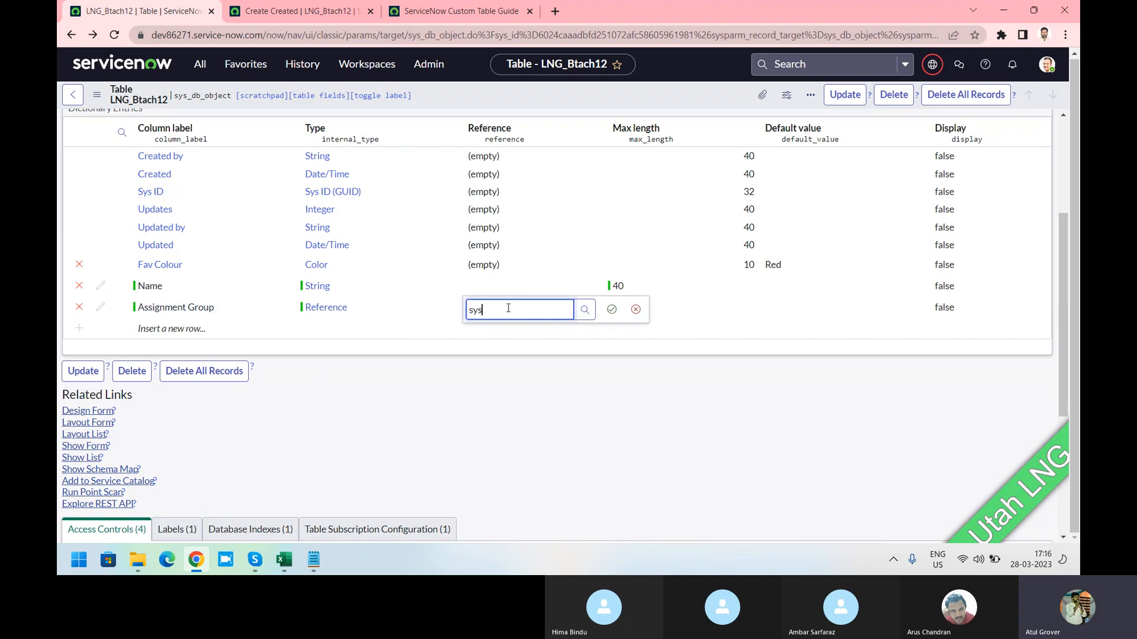
type("_user")
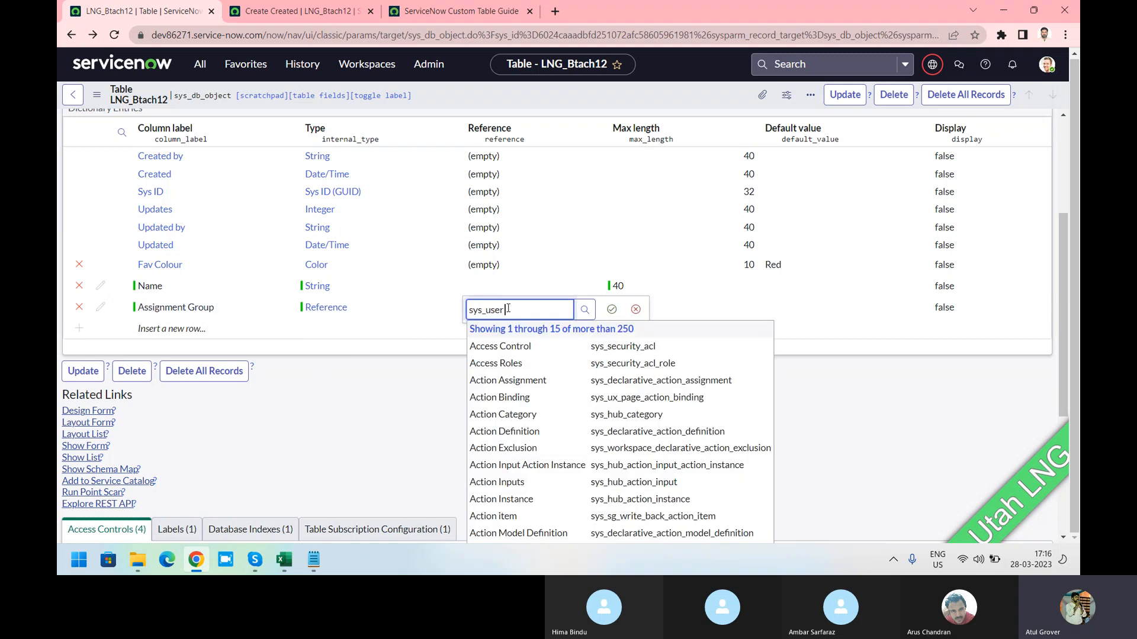
type("_group")
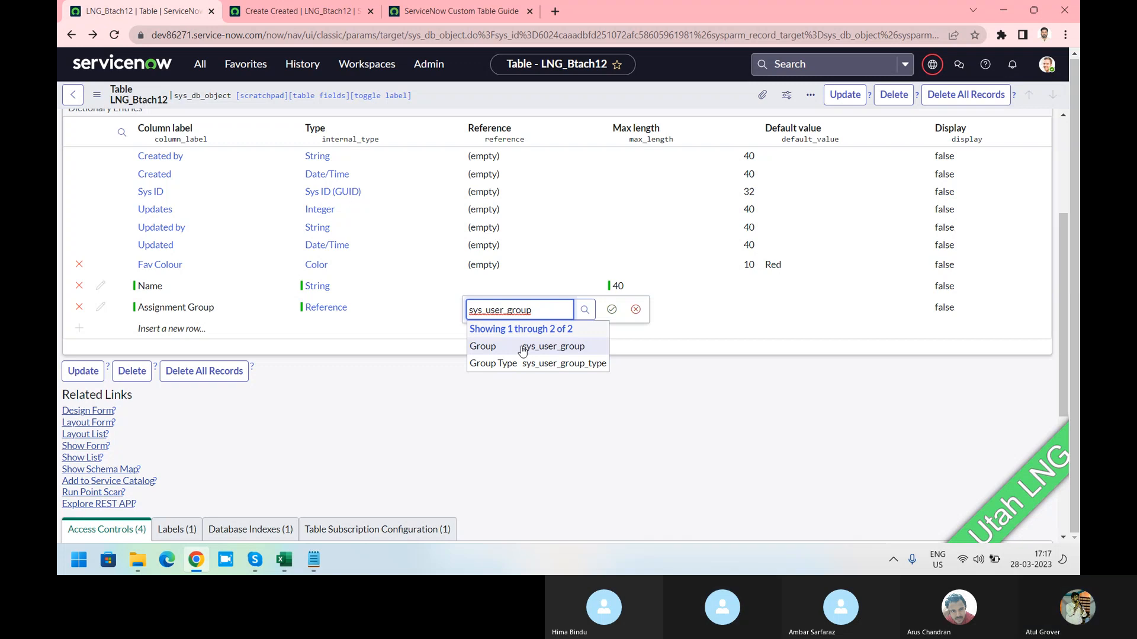
left_click(522, 348)
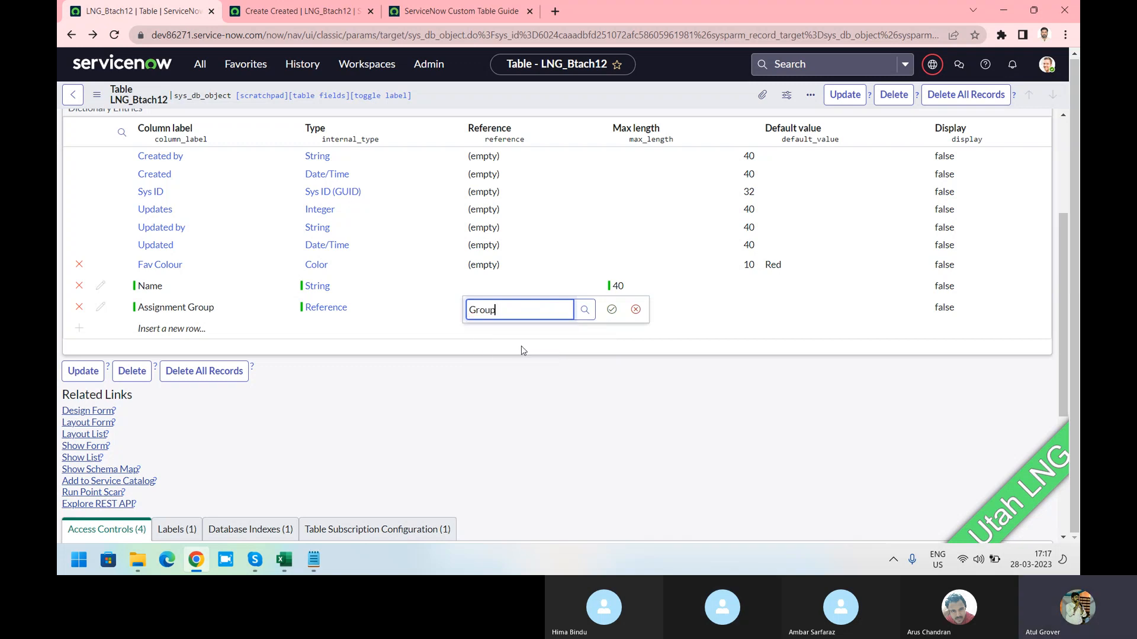
left_click(611, 309)
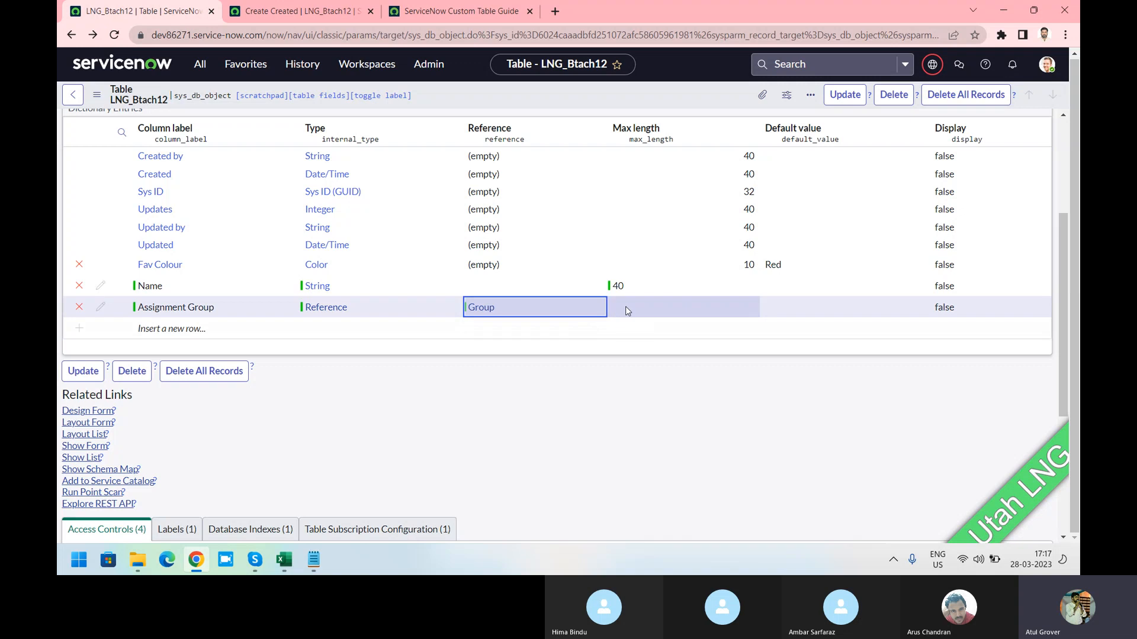
double_click(625, 306)
type("40")
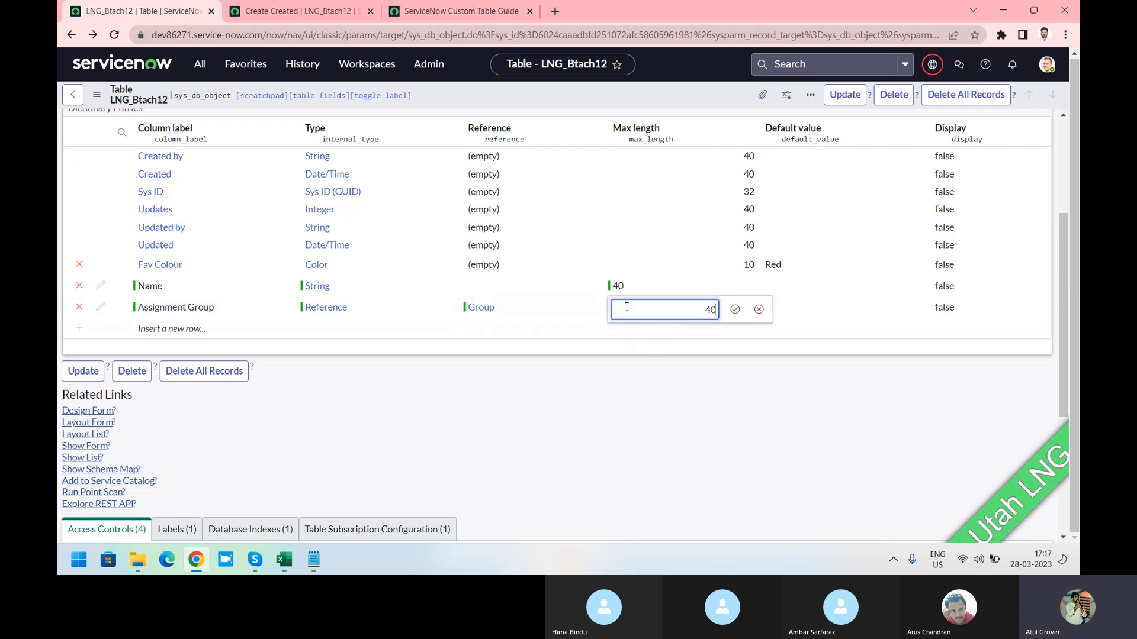
left_click(735, 310)
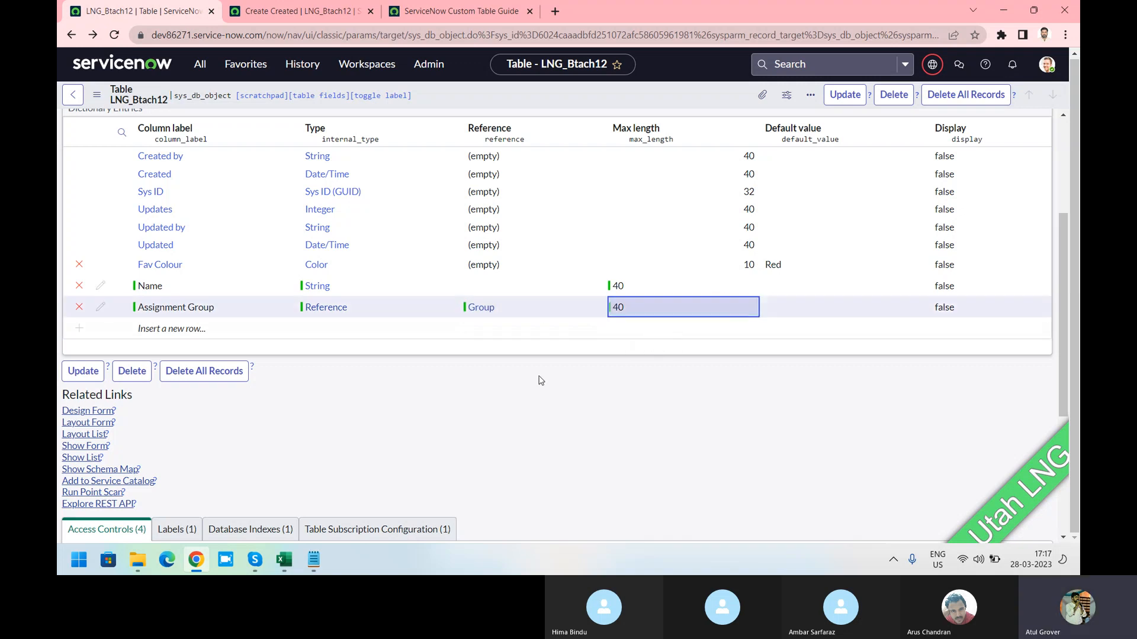
Add a column labelled Description of type String below Assignment Group.
double_click(185, 329)
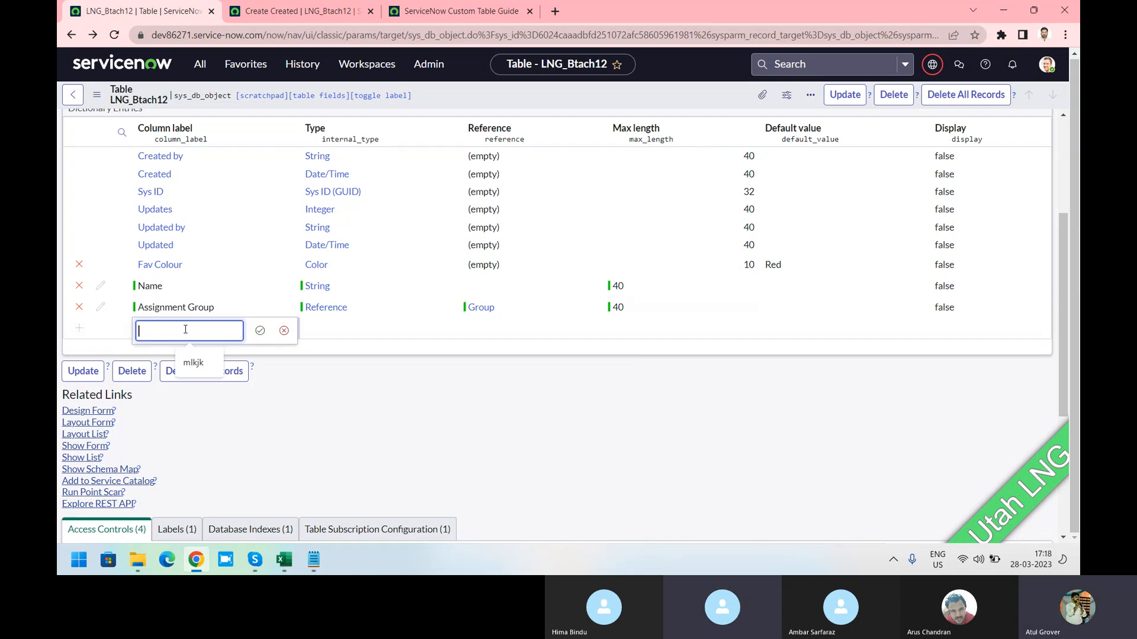
type("Descript")
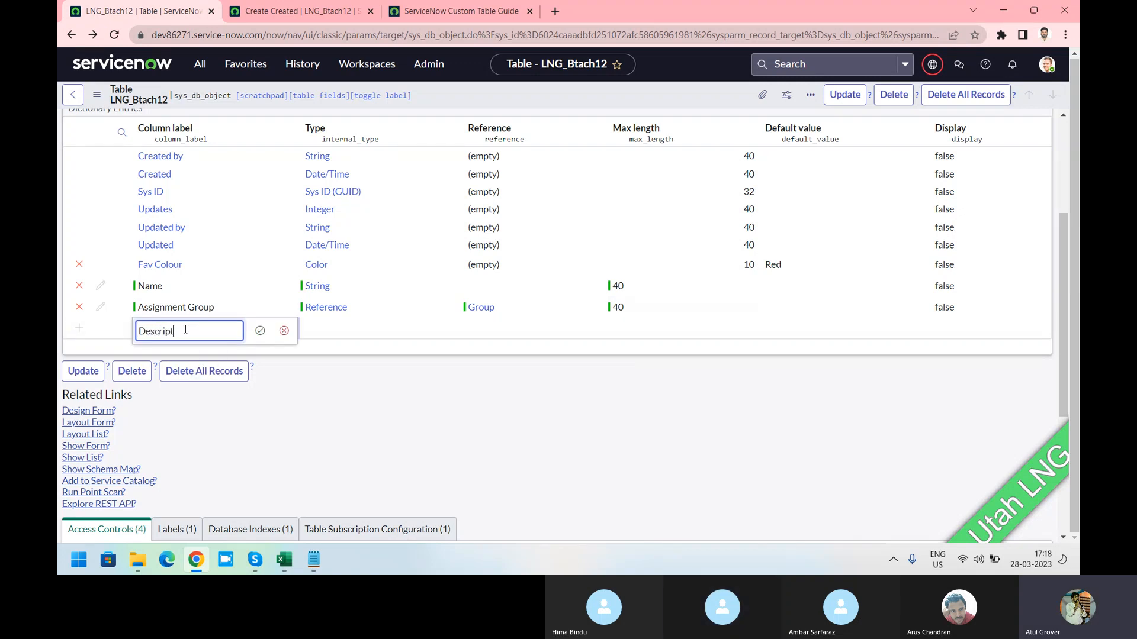
type("ion")
key("Tab")
type("S")
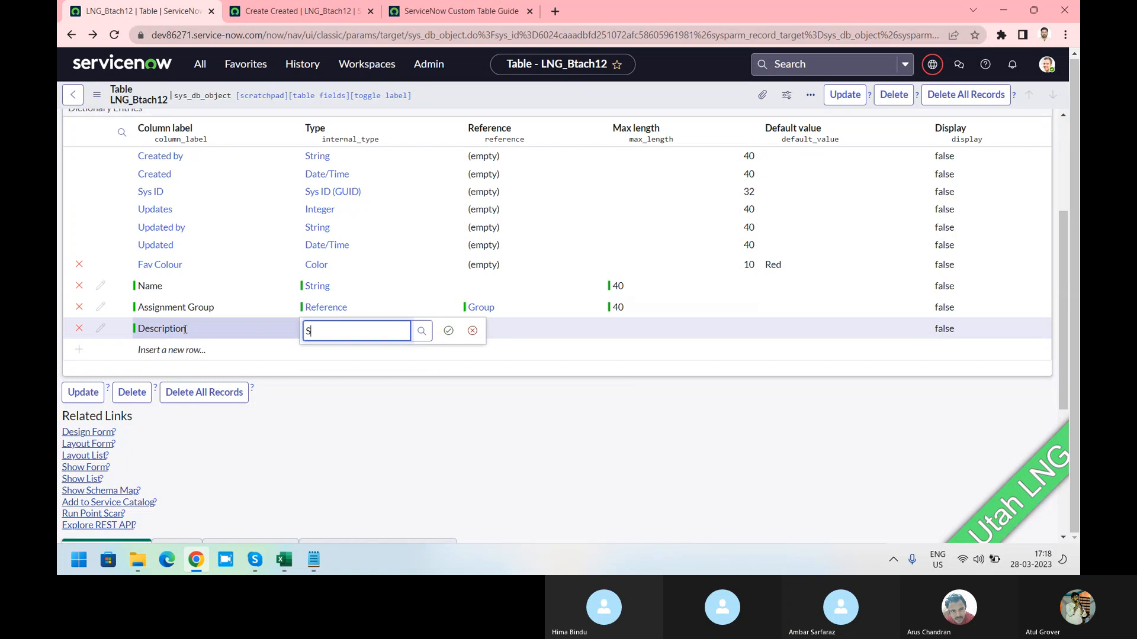
type("tr")
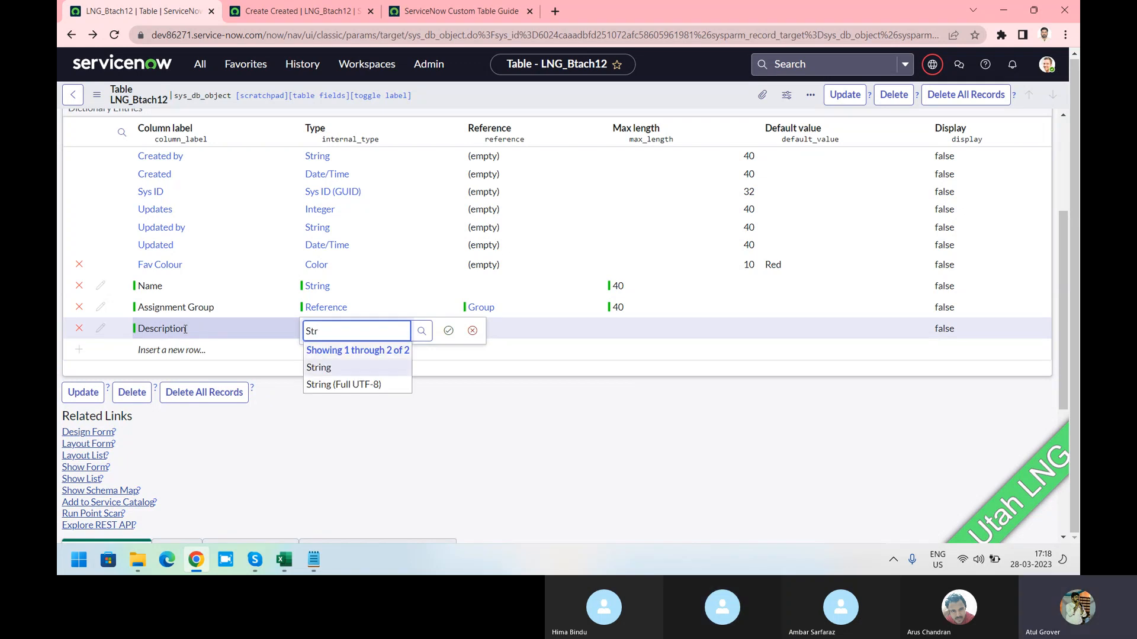
key("Return")
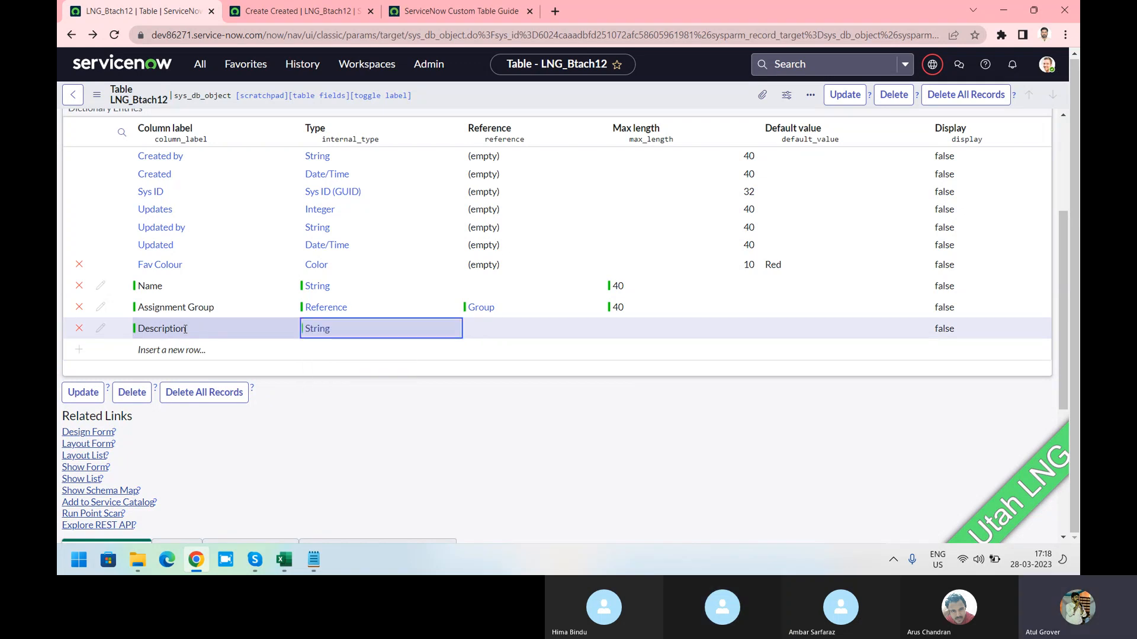
left_click(469, 327)
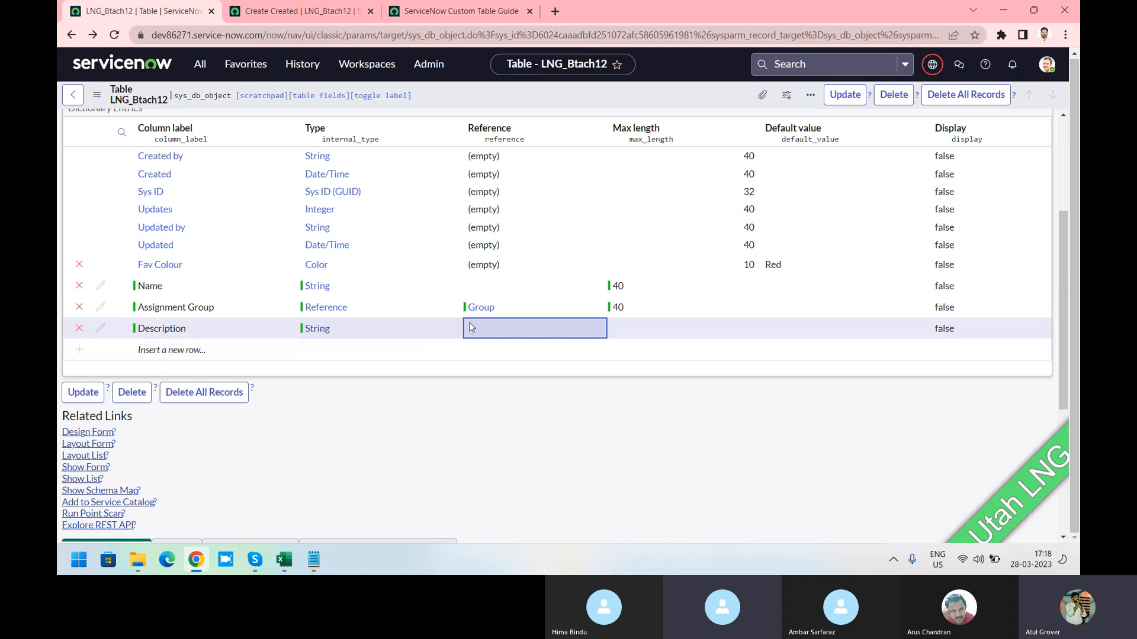
Add a column labelled Work of type Journal Input below Description.
double_click(178, 350)
type("Work")
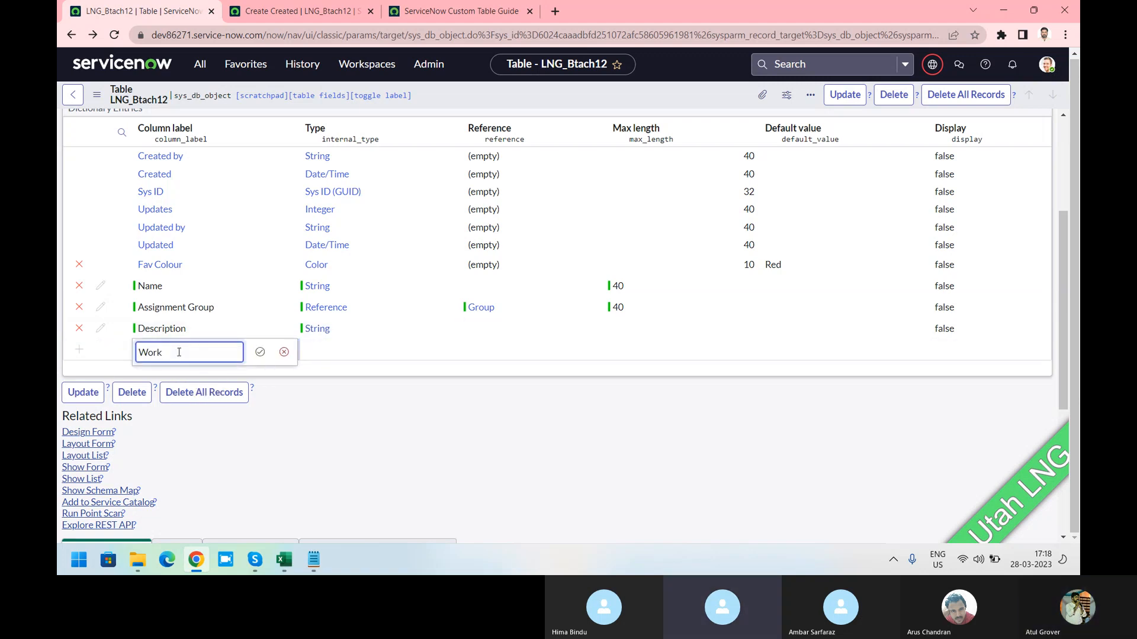
key("Tab")
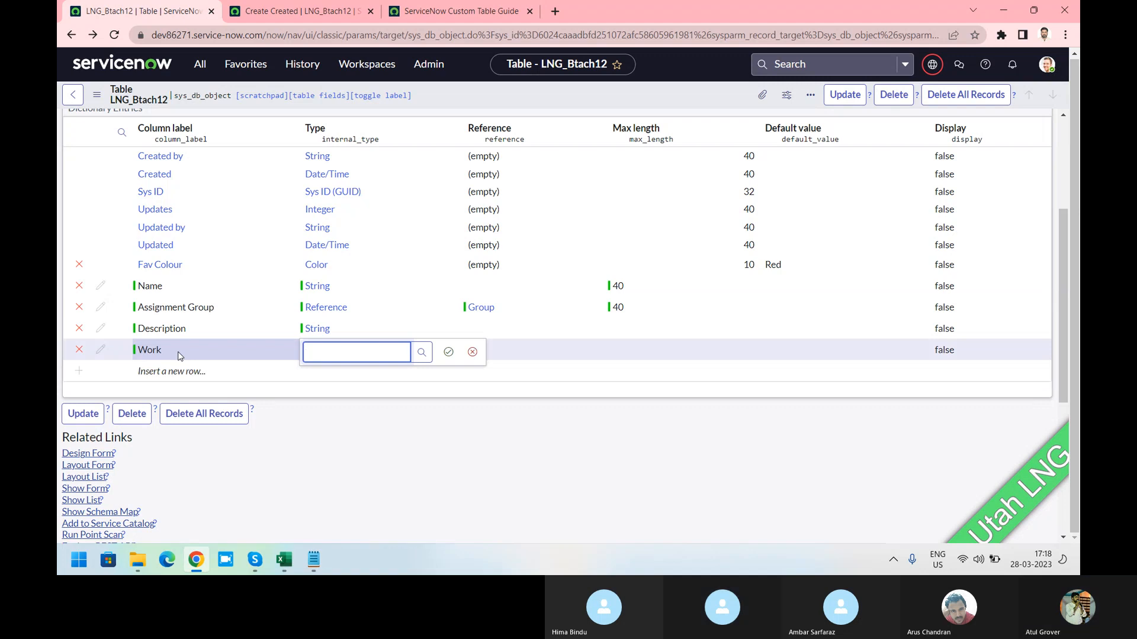
type("Jo")
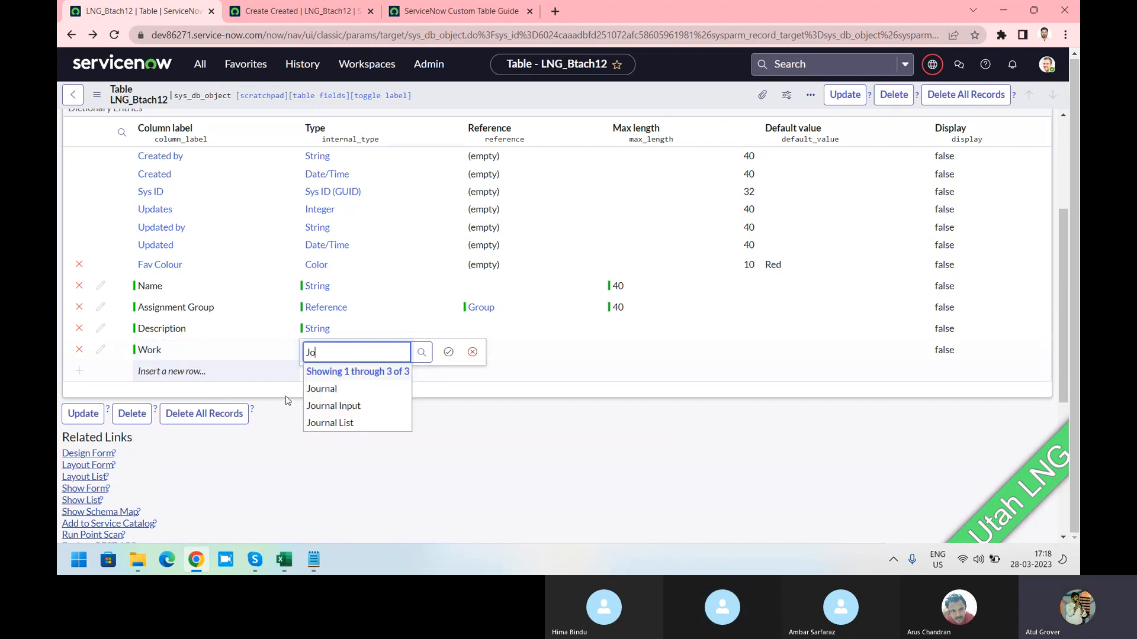
left_click(325, 406)
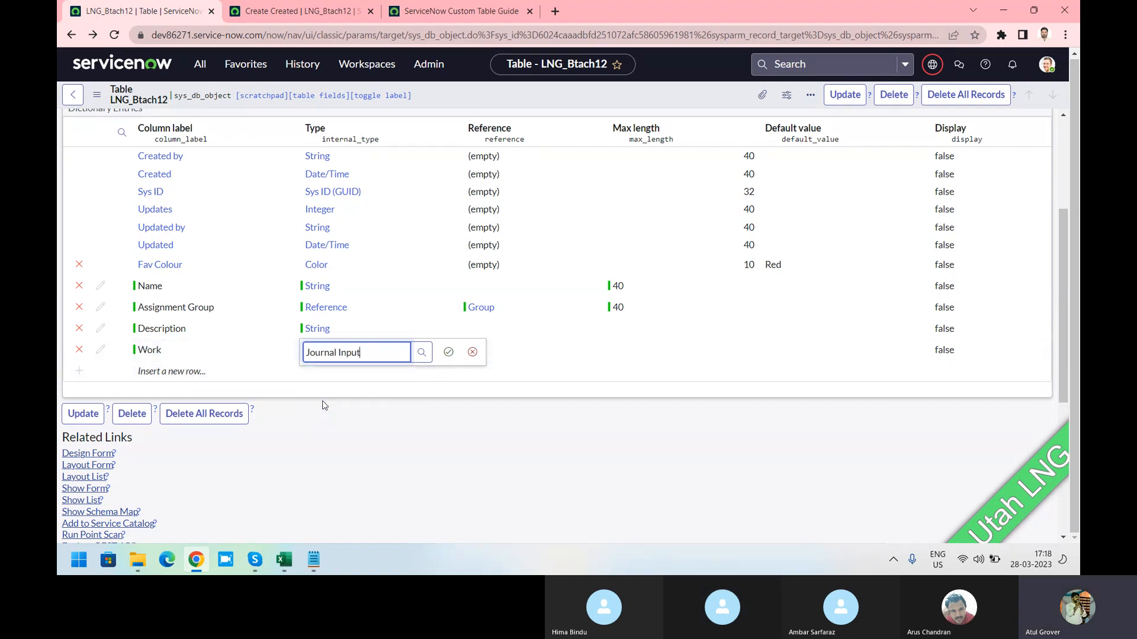
left_click(448, 351)
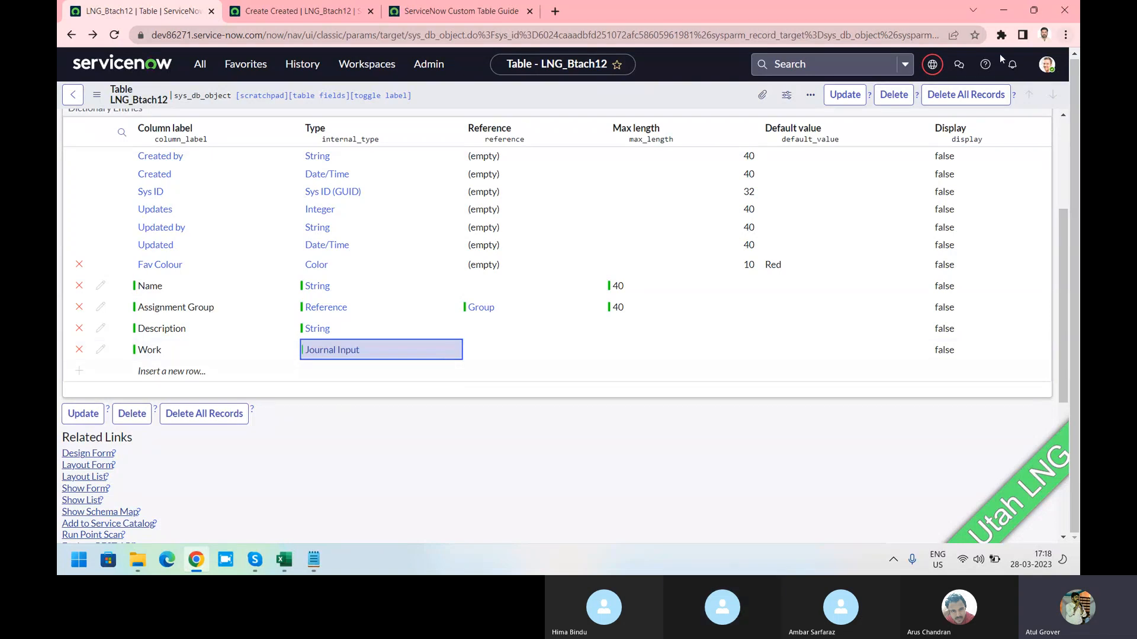
Save the LNG_Btach12 table with its new columns and reload its new record form, discarding the unsaved entry.
right_click(690, 104)
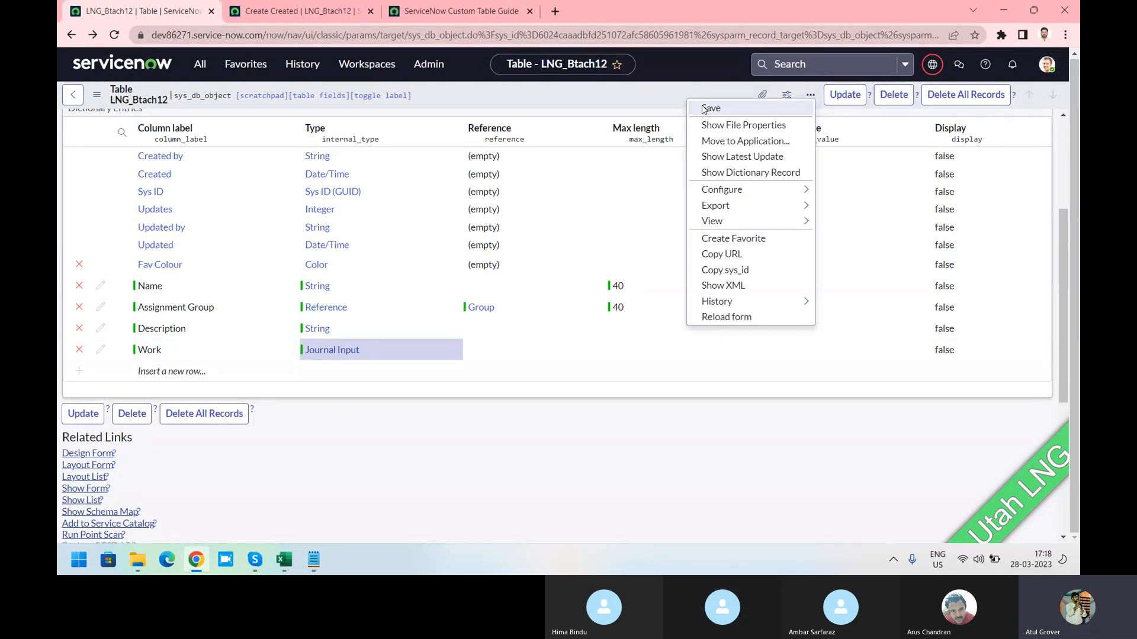
left_click(703, 107)
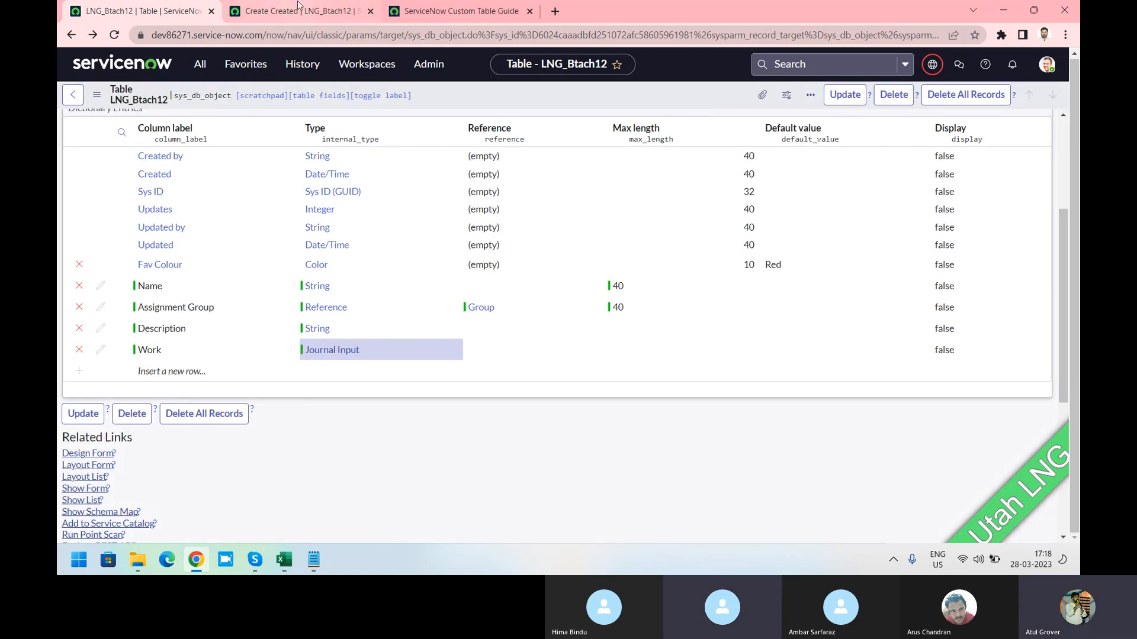
left_click(288, 14)
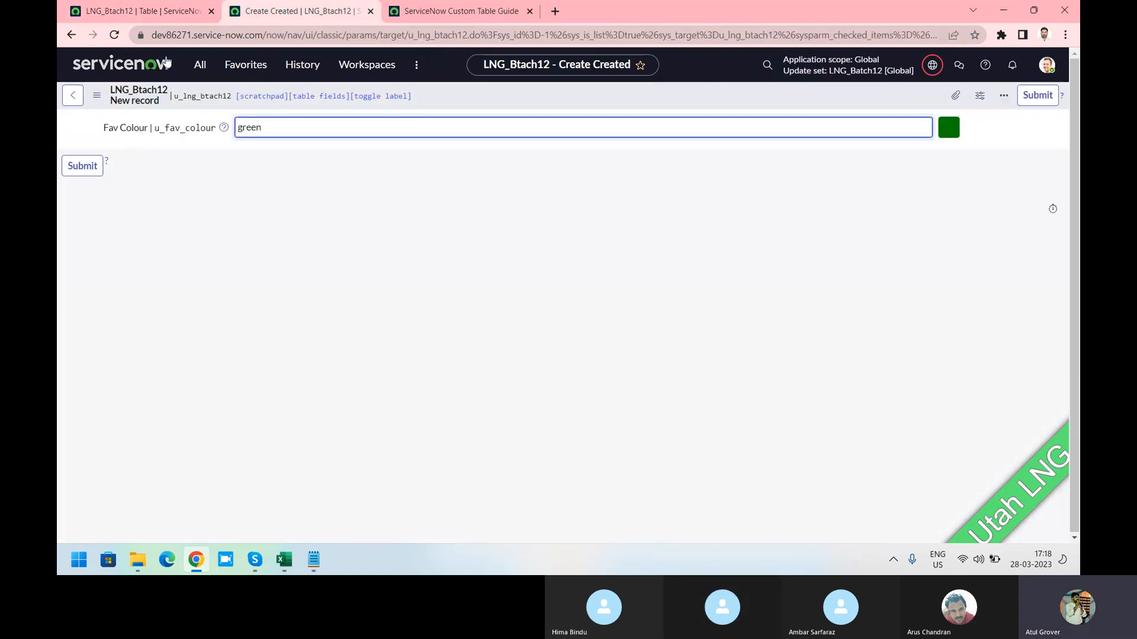
left_click(115, 40)
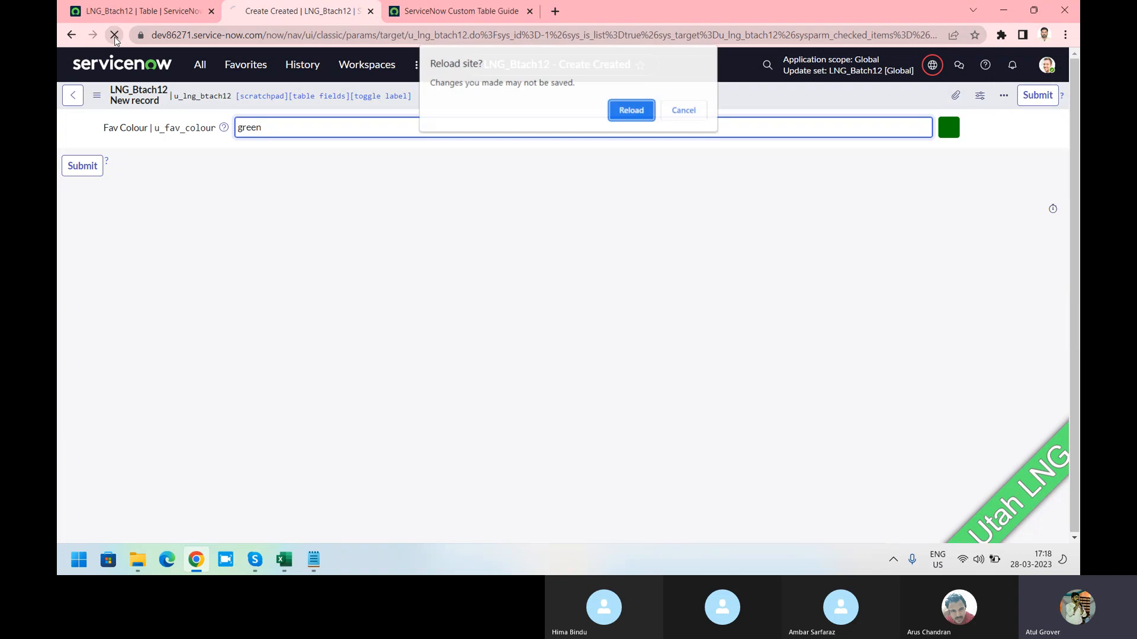
left_click(627, 116)
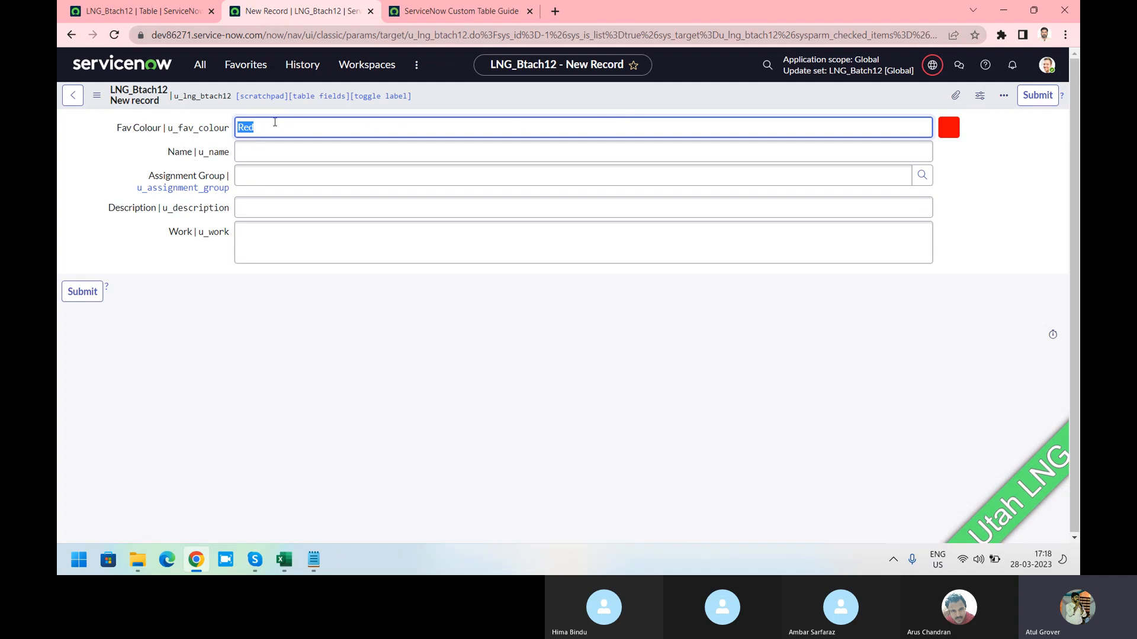
List the groups available in the record's Assignment Group field with the wildcard ** and clear the entry.
left_click(275, 151)
left_click(279, 176)
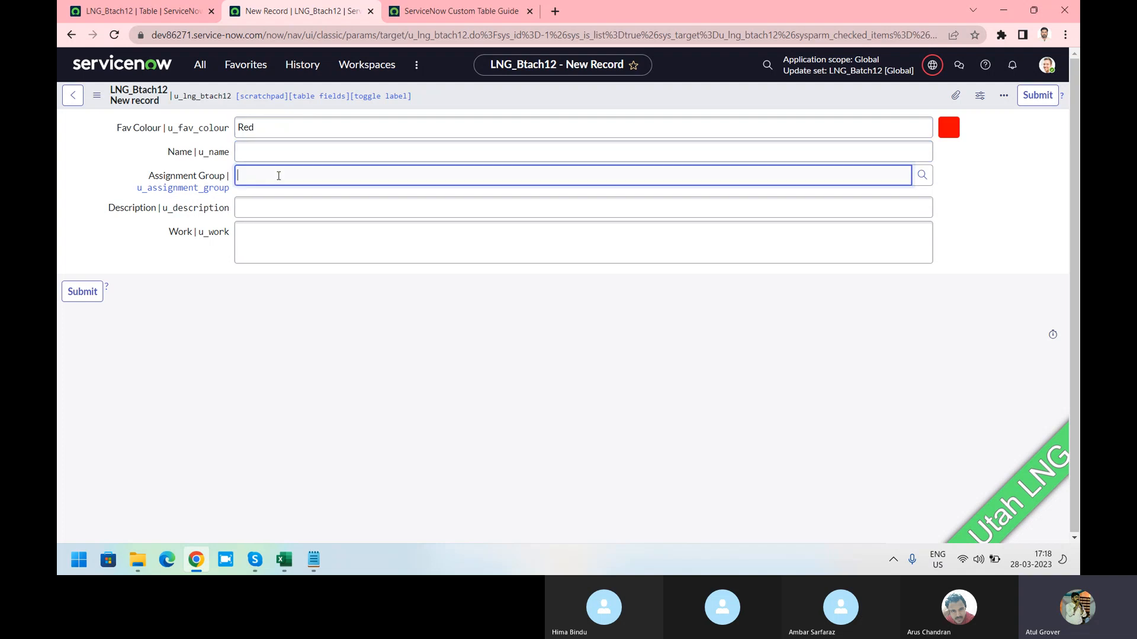
type("**")
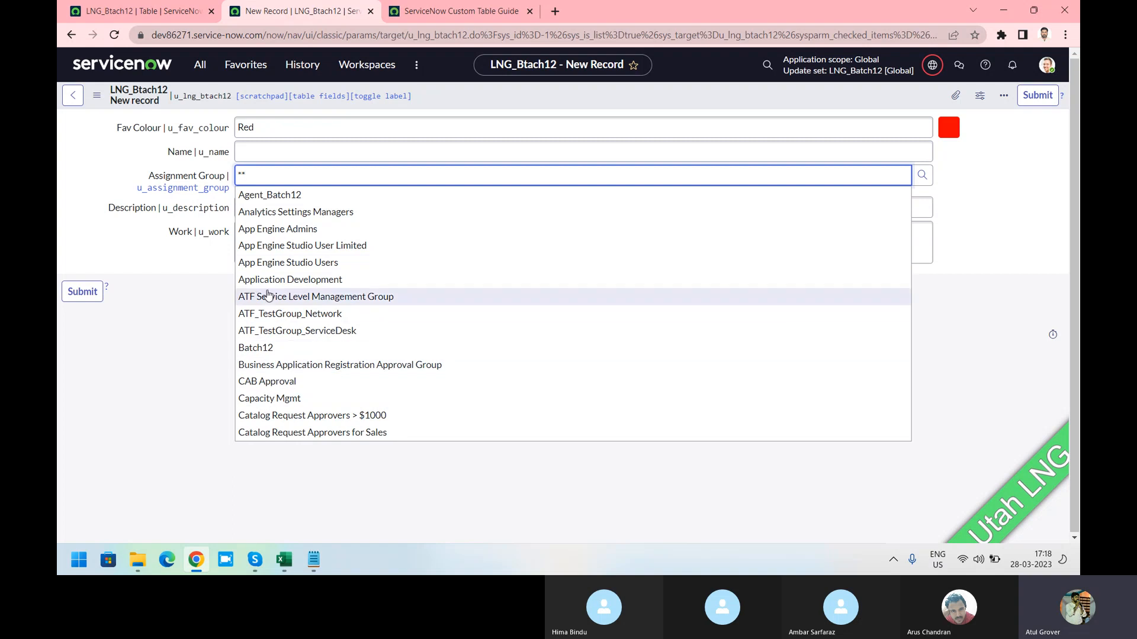
left_click(178, 303)
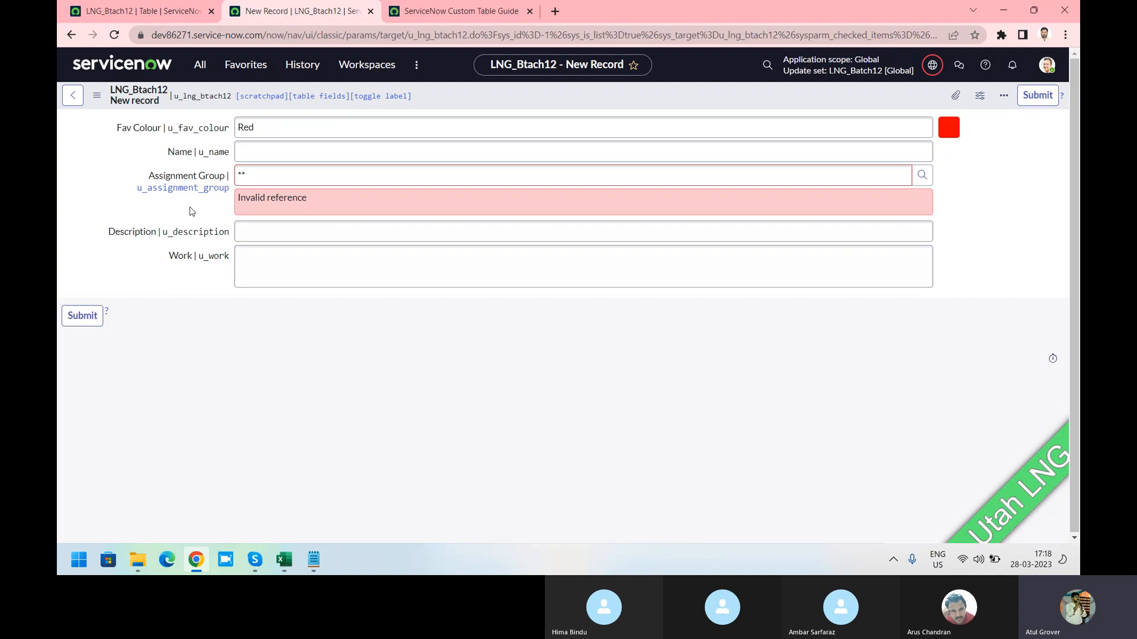
left_click(229, 177)
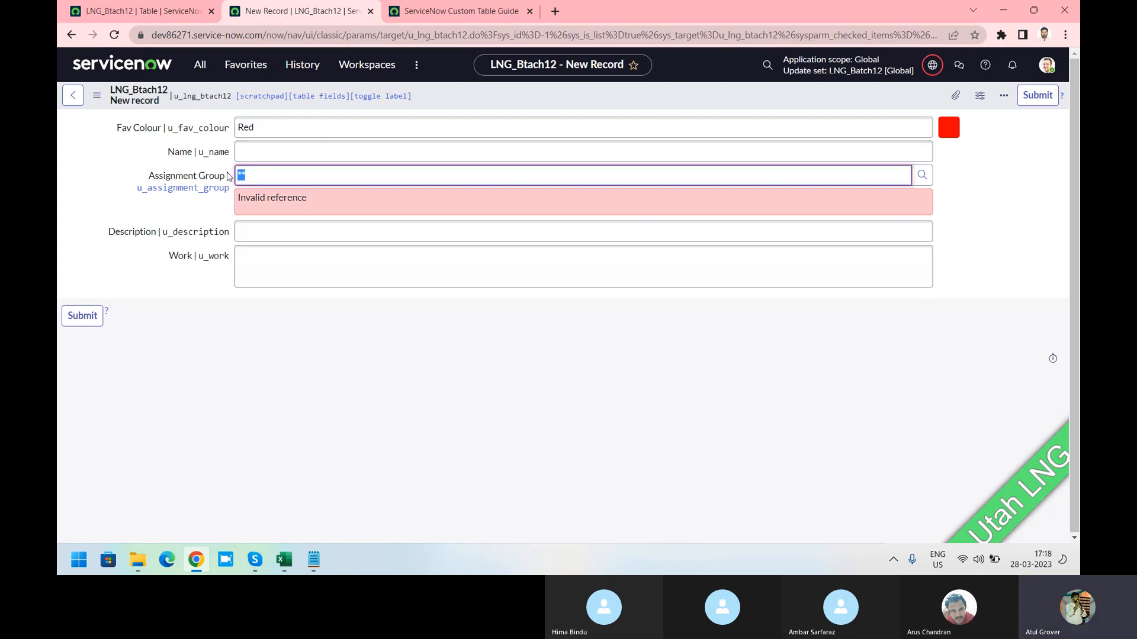
key("BackSpace")
Open the form's Form Design and set the LNG_Btach12 section to a 2 Column layout.
right_click(478, 100)
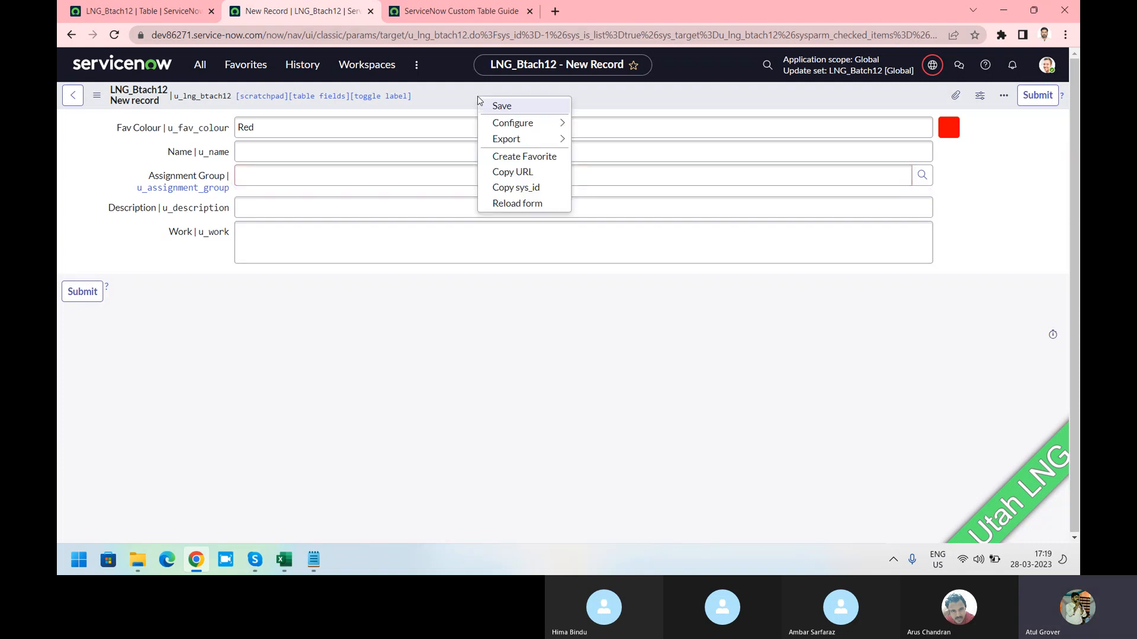
mouse_move(513, 124)
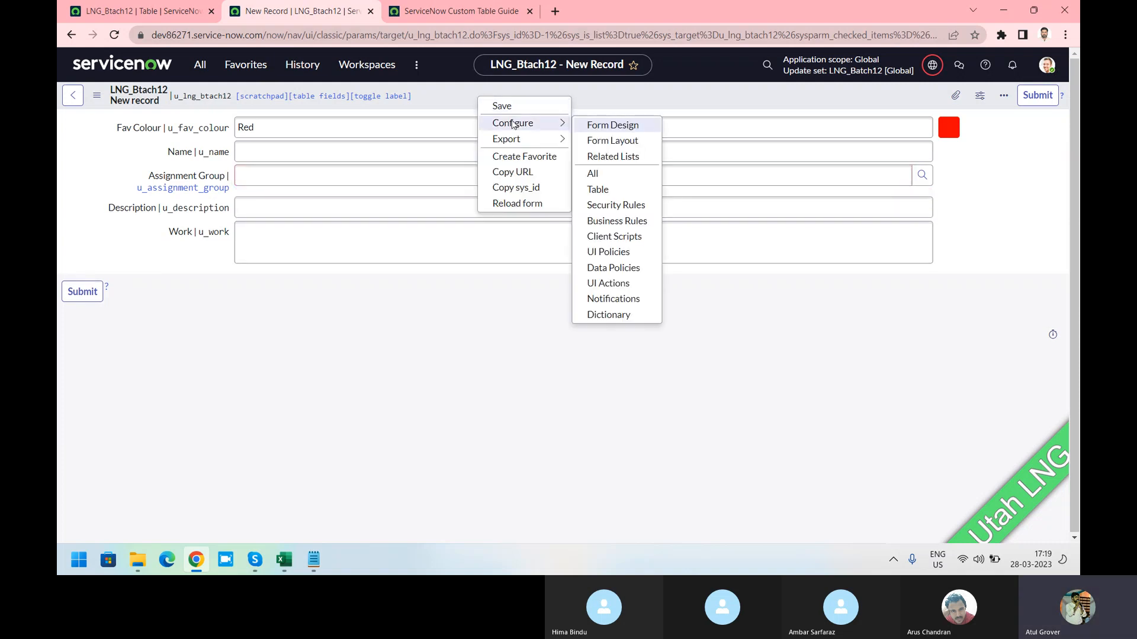
left_click(612, 132)
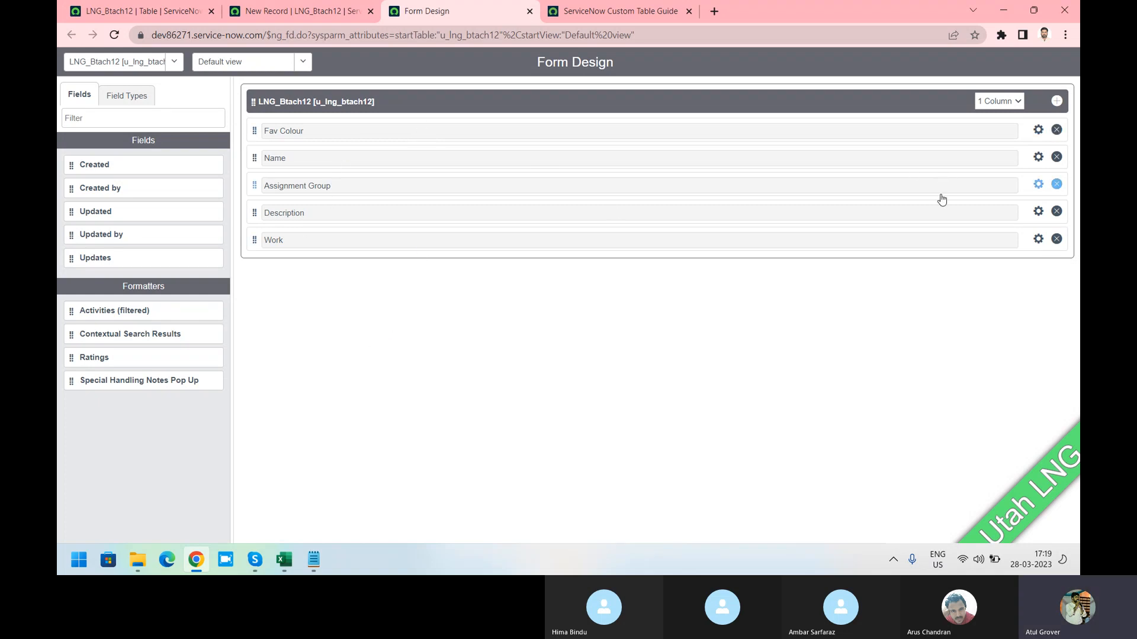
left_click(1019, 107)
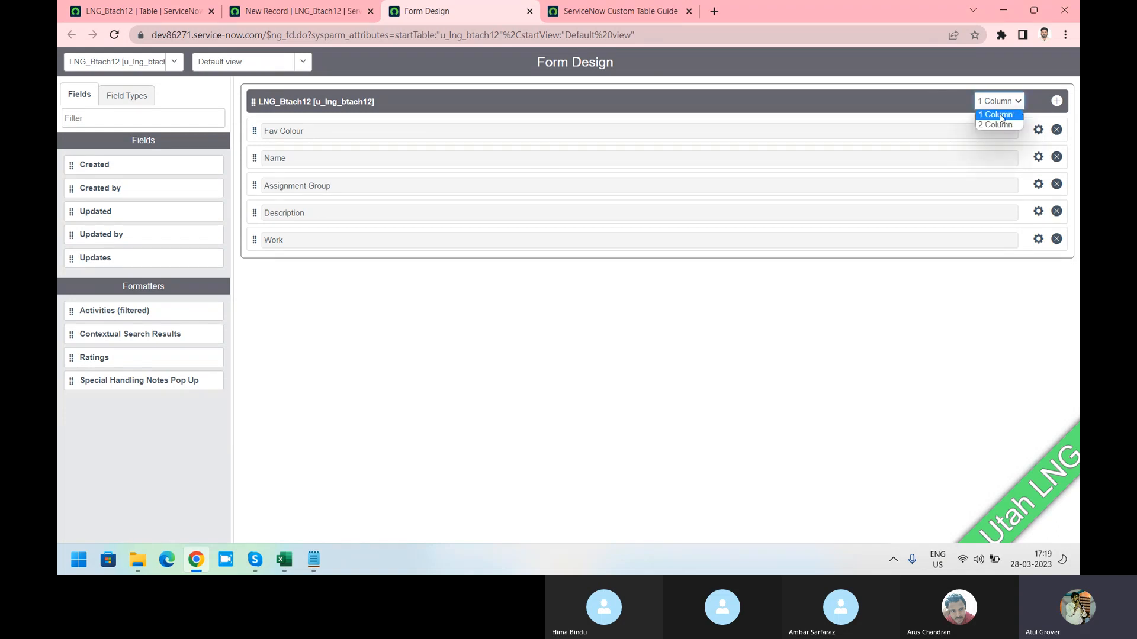
left_click(990, 124)
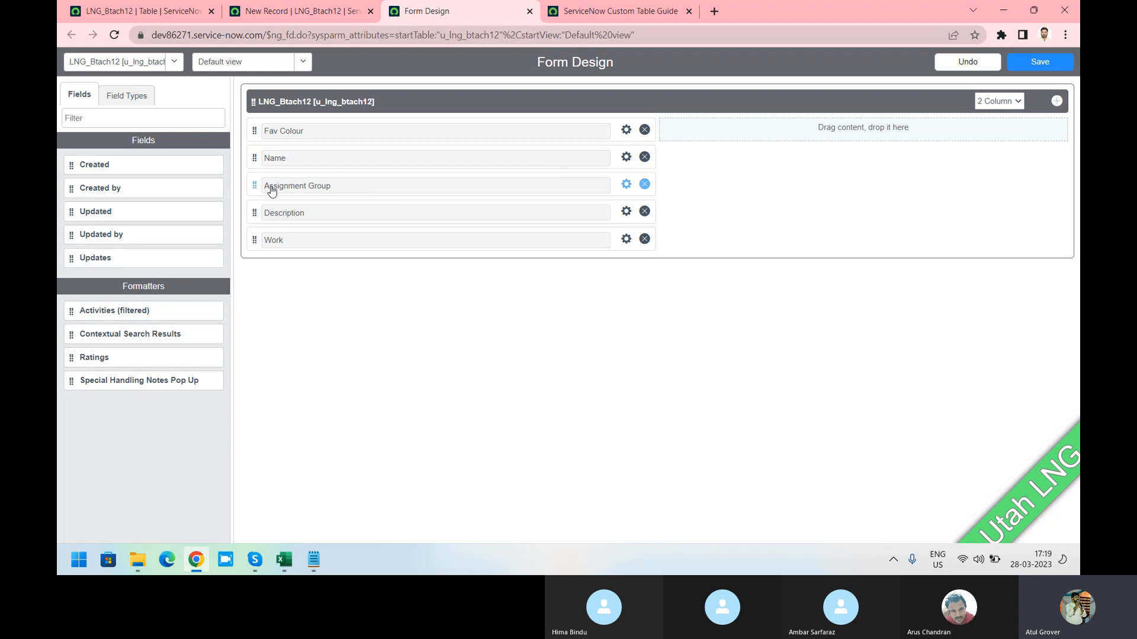
Move the Assignment Group and Work fields into the second column of the LNG_Btach12 section, with Work below Assignment Group.
left_click_drag(264, 187, 331, 187)
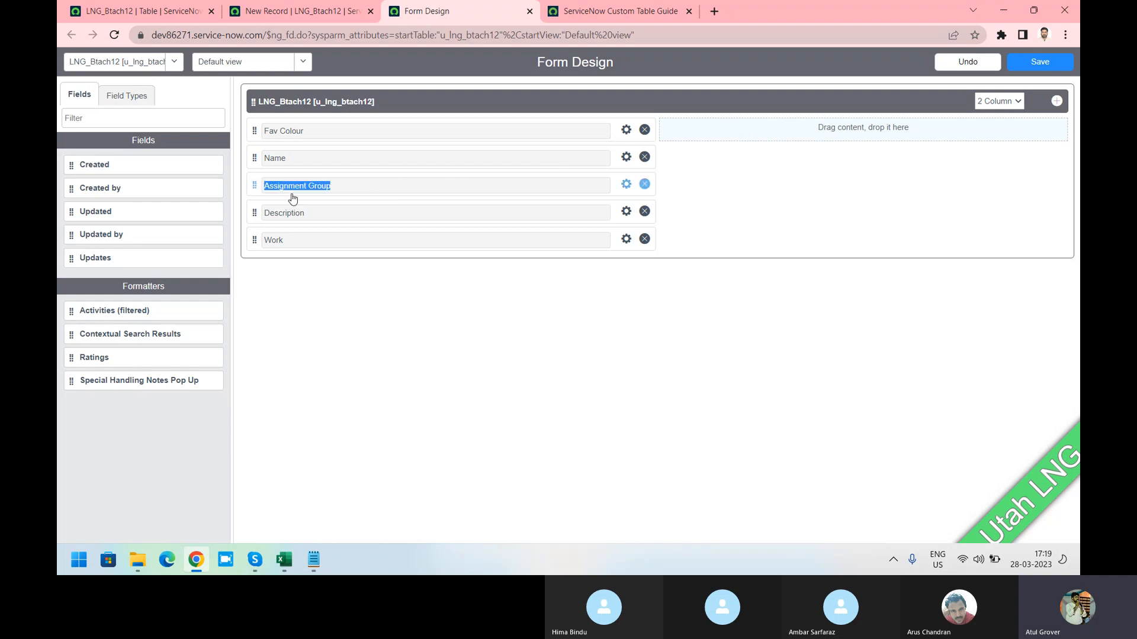
left_click_drag(252, 190, 675, 131)
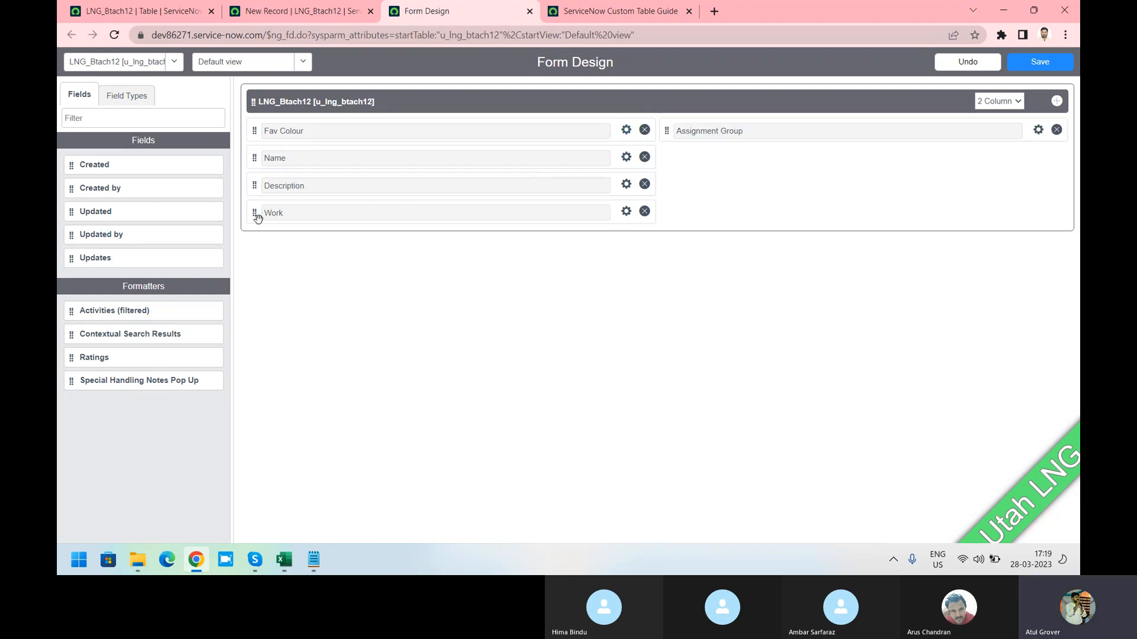
left_click_drag(255, 214, 667, 159)
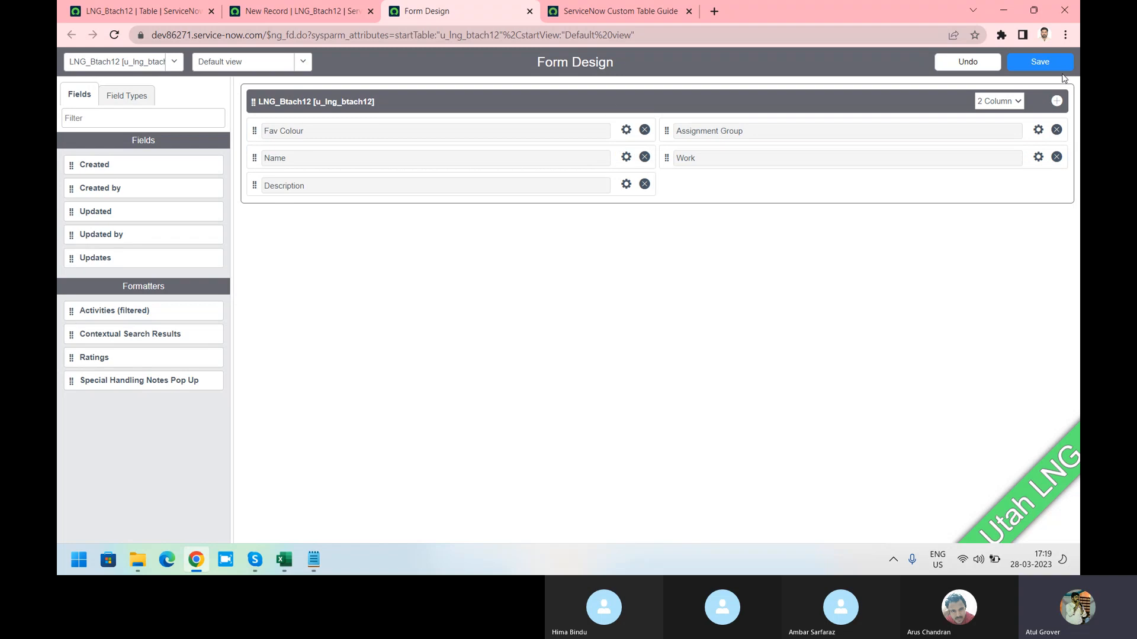
Add a two-column section named Information below the main section and move the Description field into its first column.
left_click(1039, 100)
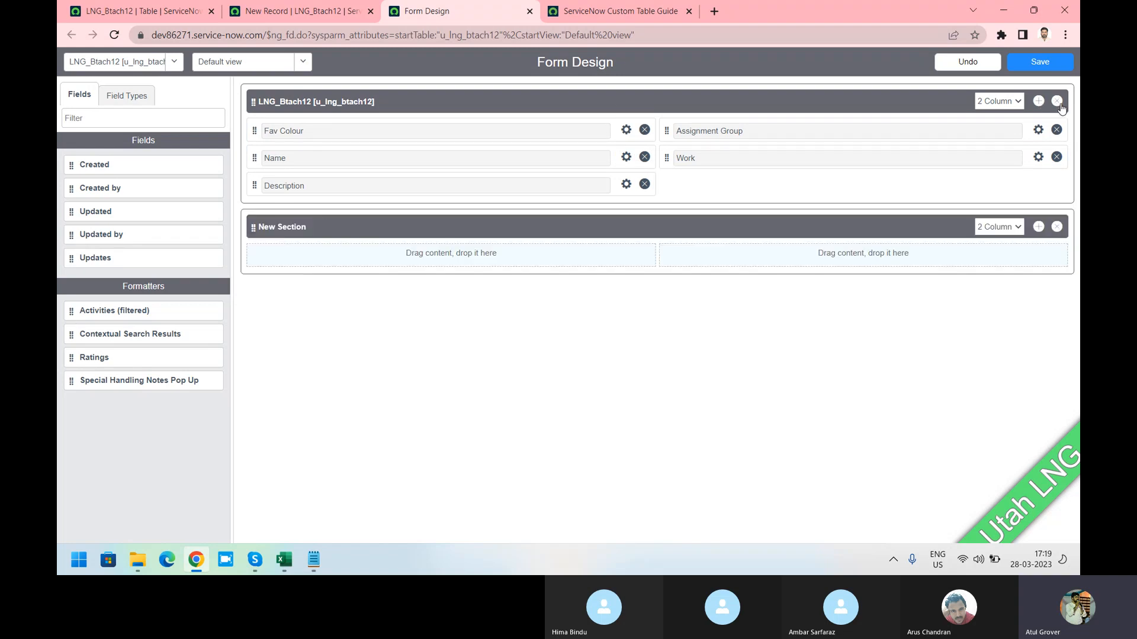
left_click(327, 228)
left_click_drag(327, 229, 220, 228)
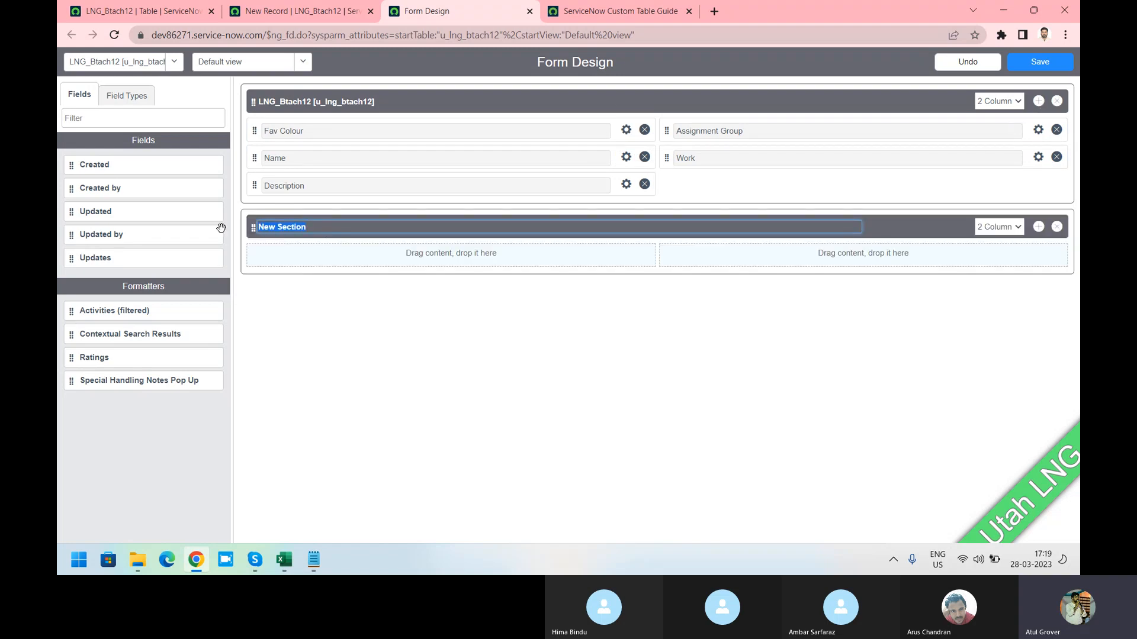
type("Information")
left_click(490, 346)
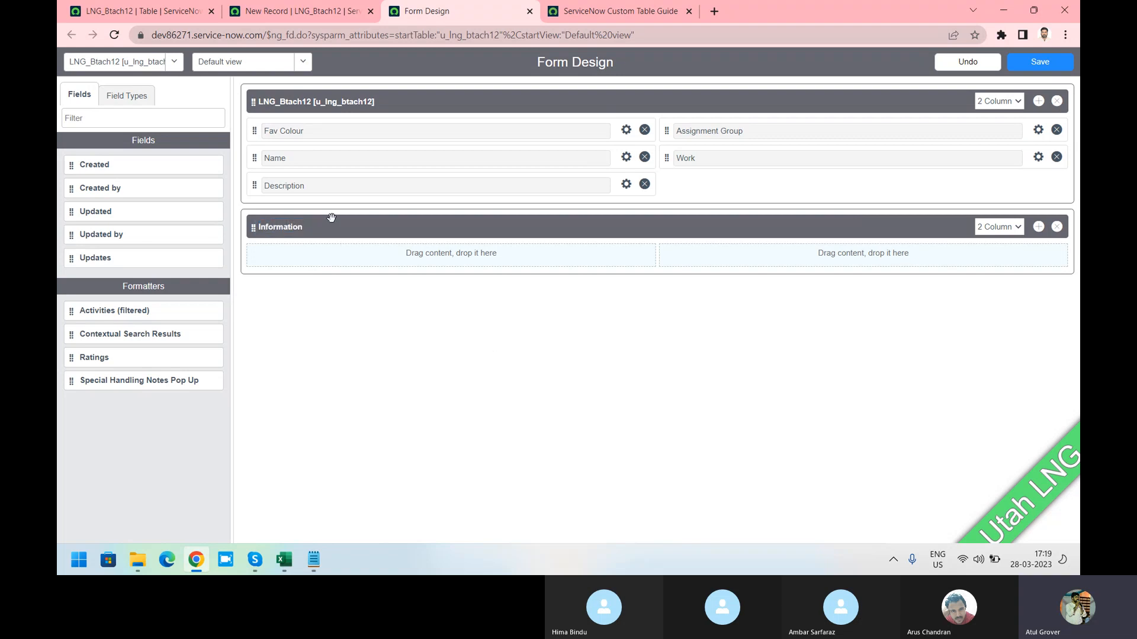
left_click_drag(254, 187, 252, 231)
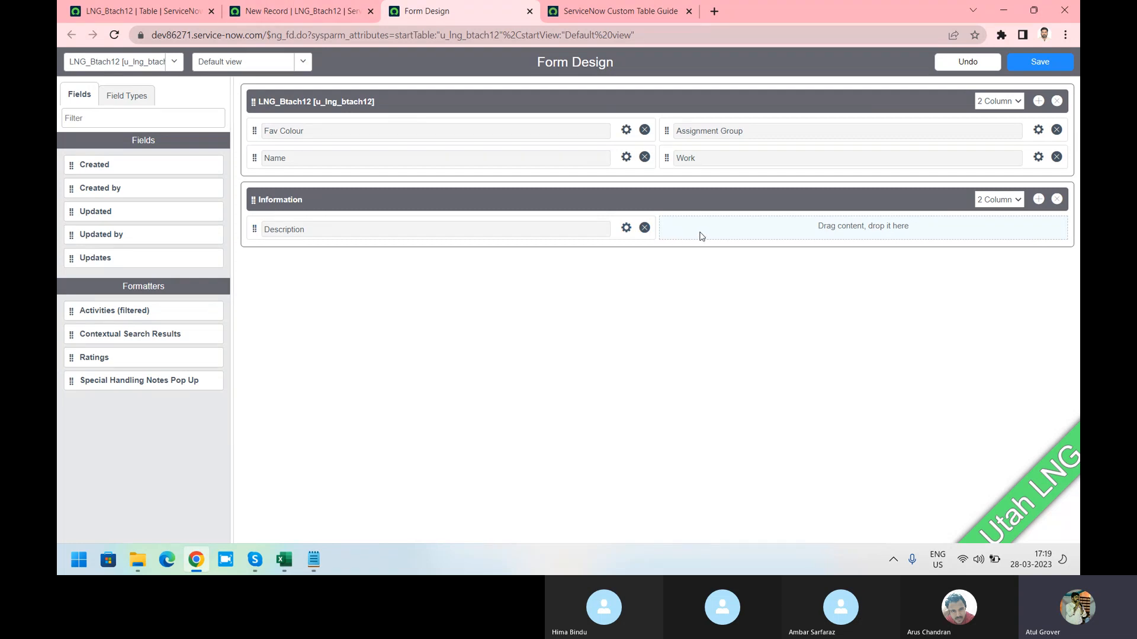
Add a Date/Time field beside Description in the Information section, with label DOB and name u_dob.
left_click(132, 102)
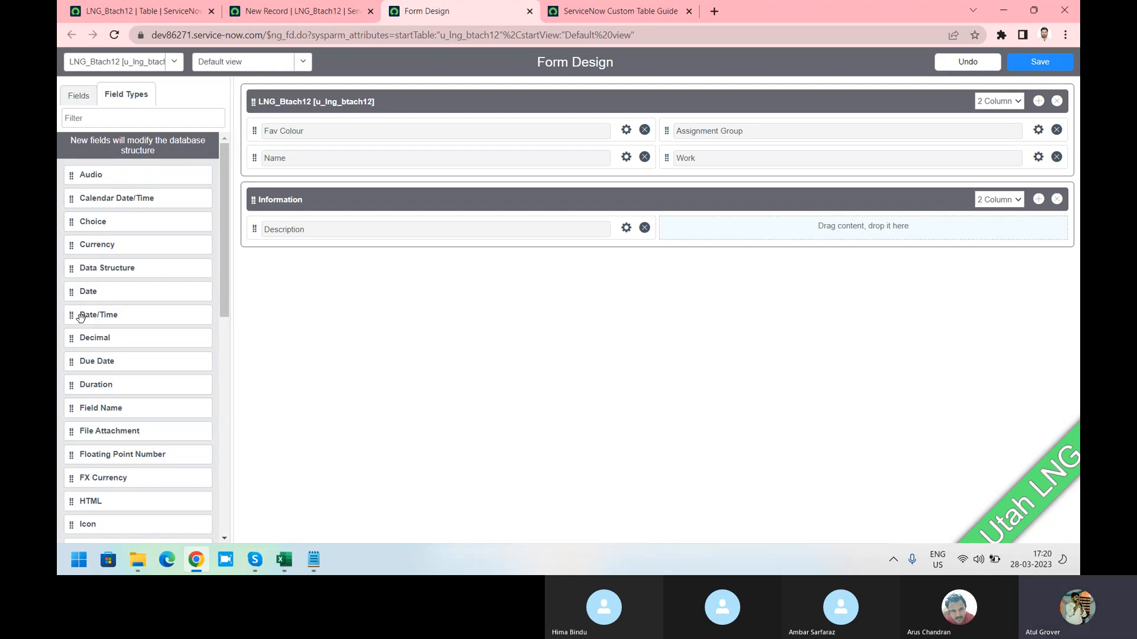
left_click_drag(92, 318, 686, 232)
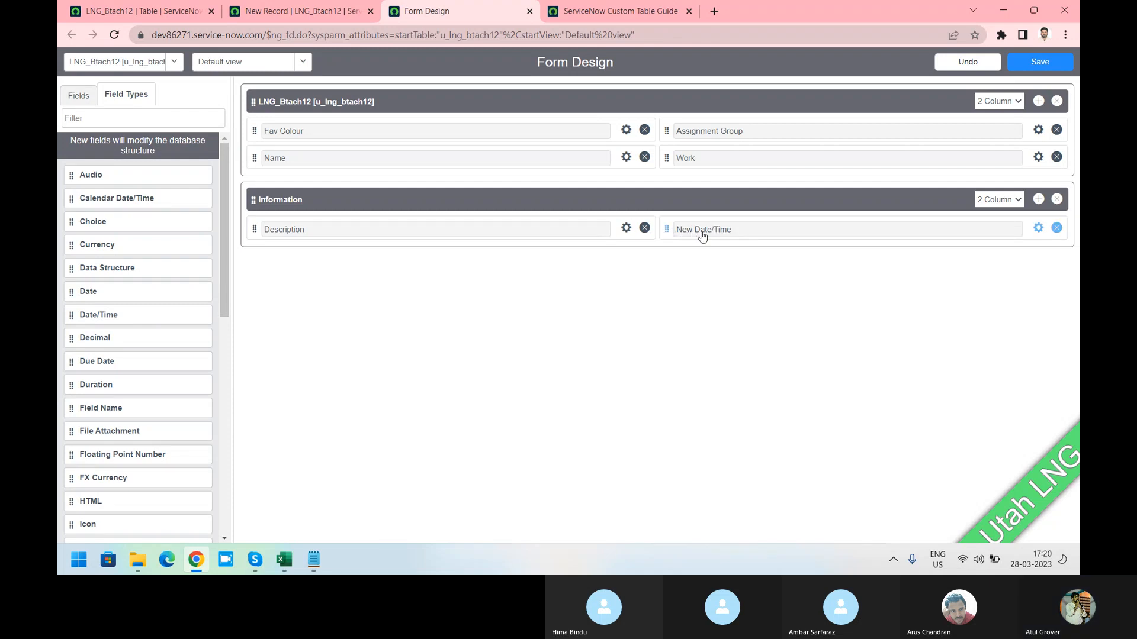
left_click(1039, 229)
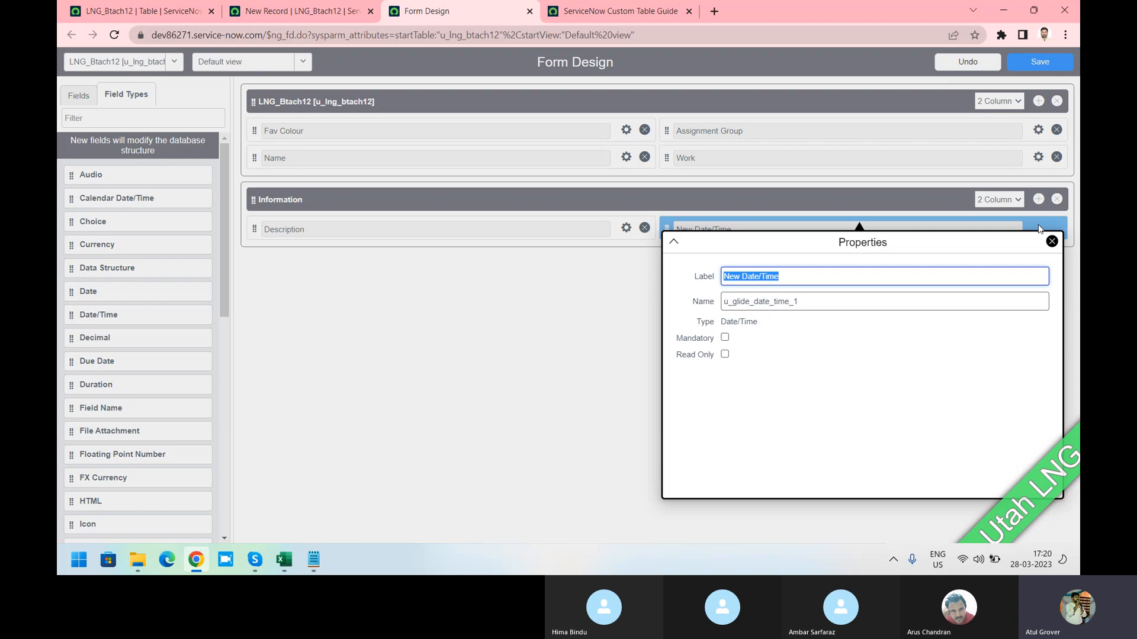
type("DOB")
key("Tab")
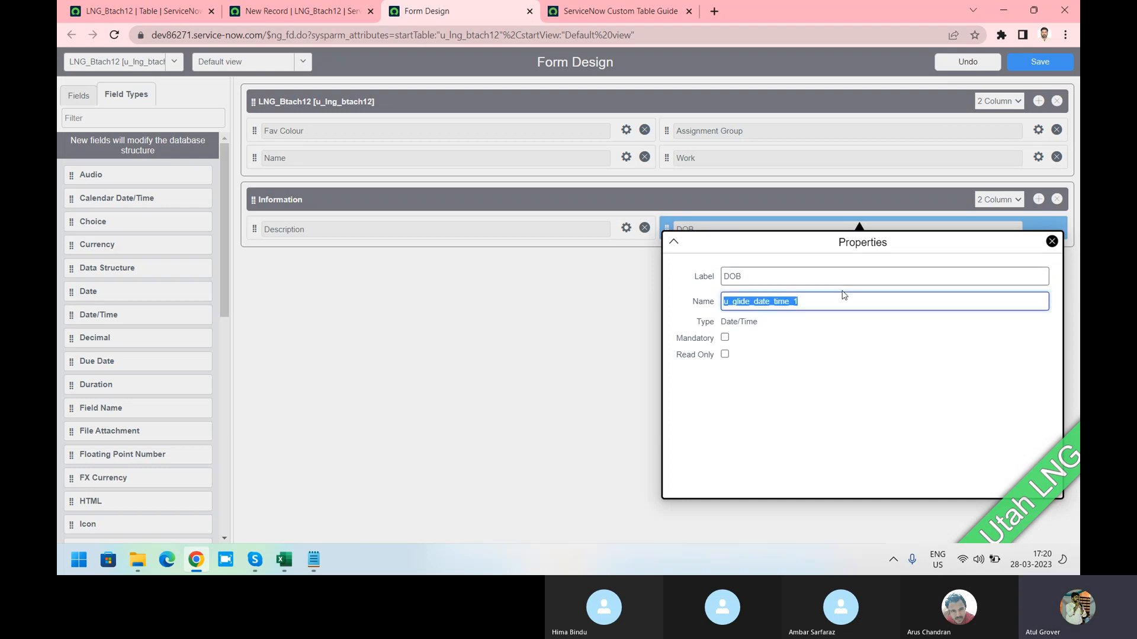
type("u_dob")
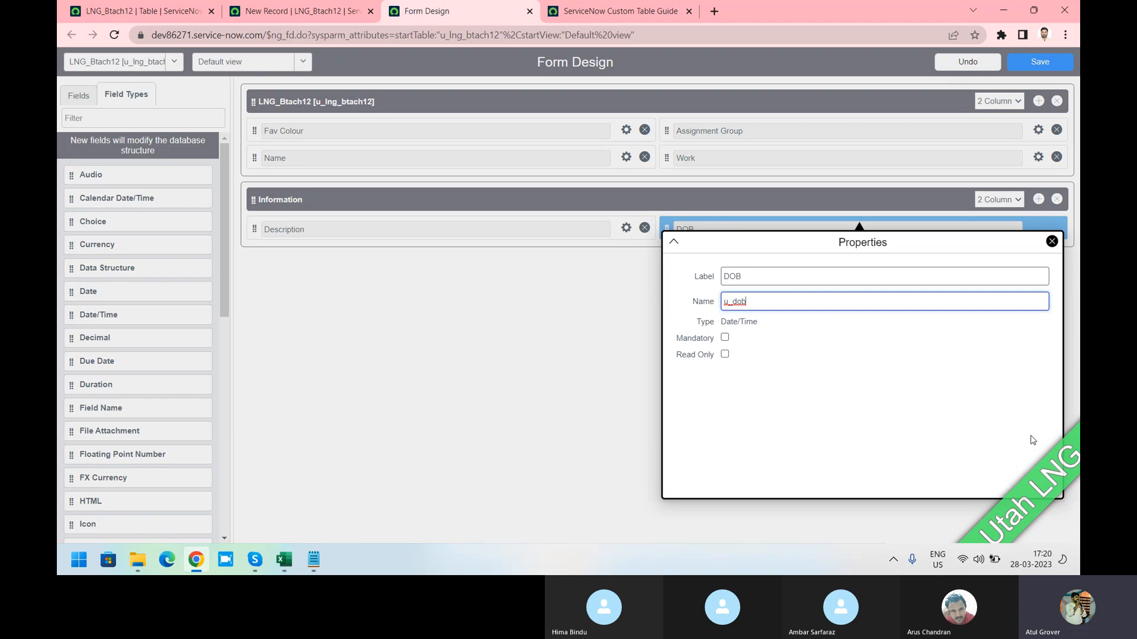
left_click(1052, 241)
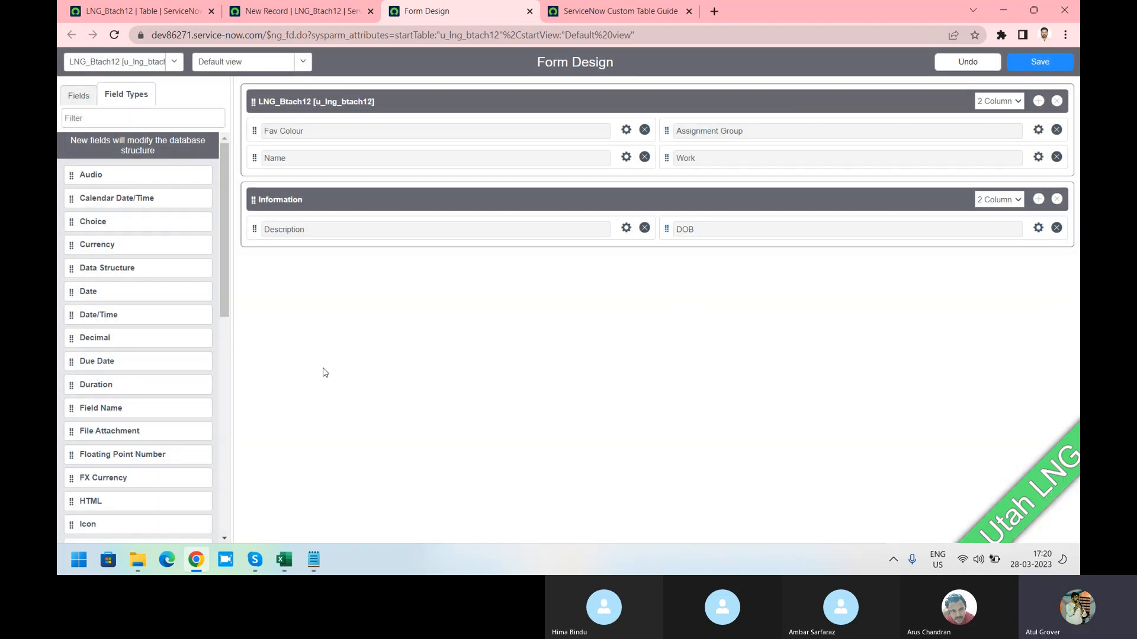
Add an FX Currency field below Description in the Information section and shorten its label to Currency.
scroll(142, 317, "down", 2)
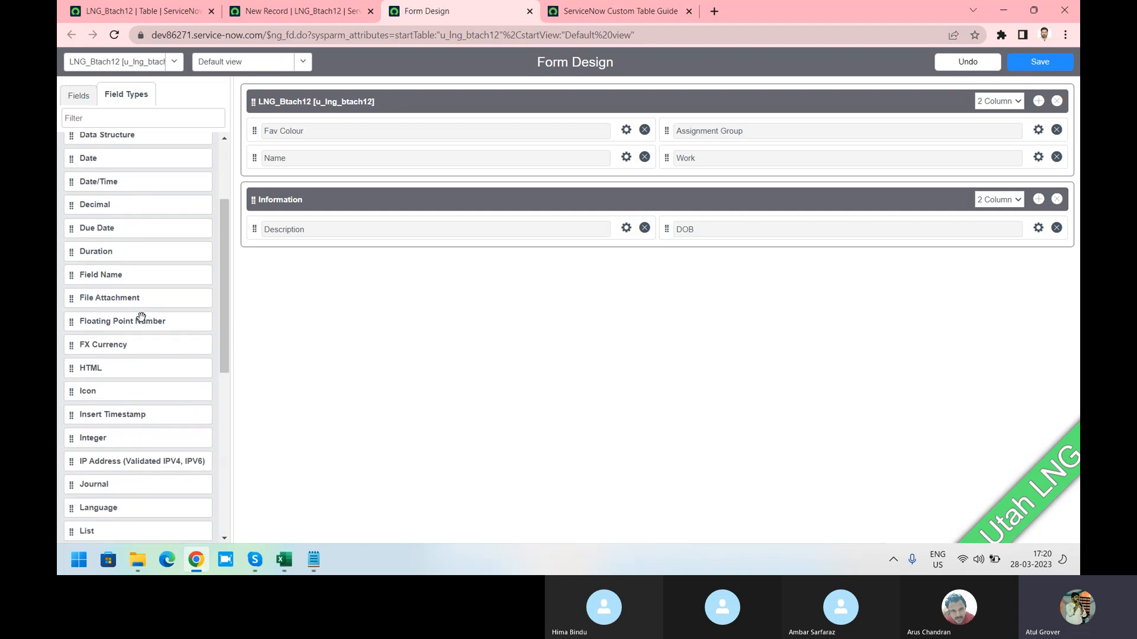
left_click_drag(90, 346, 281, 259)
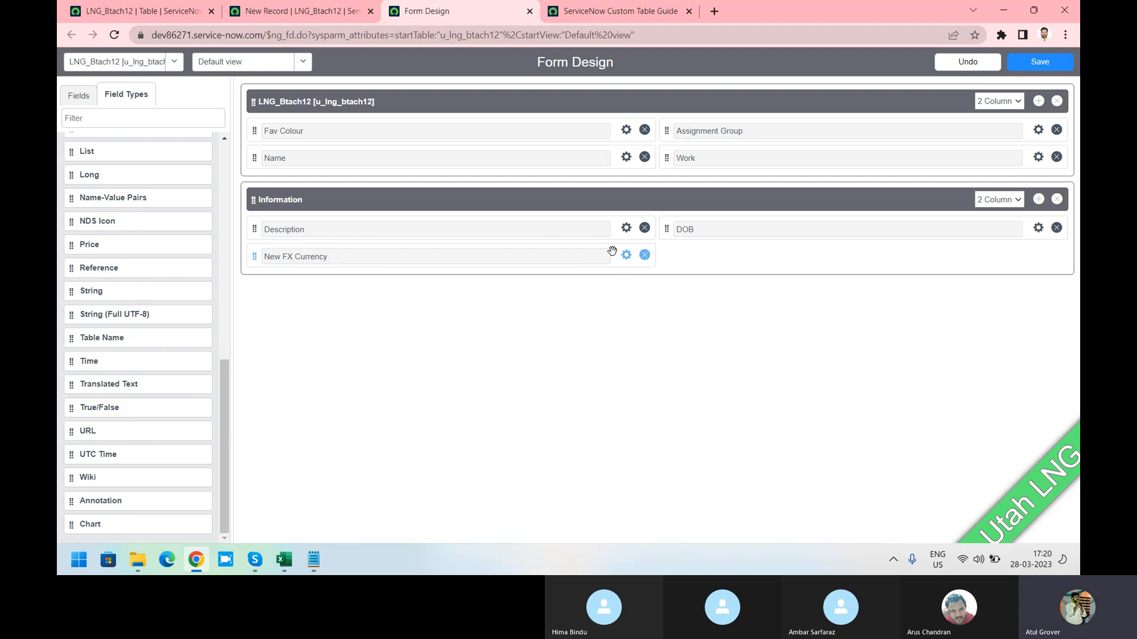
left_click(626, 256)
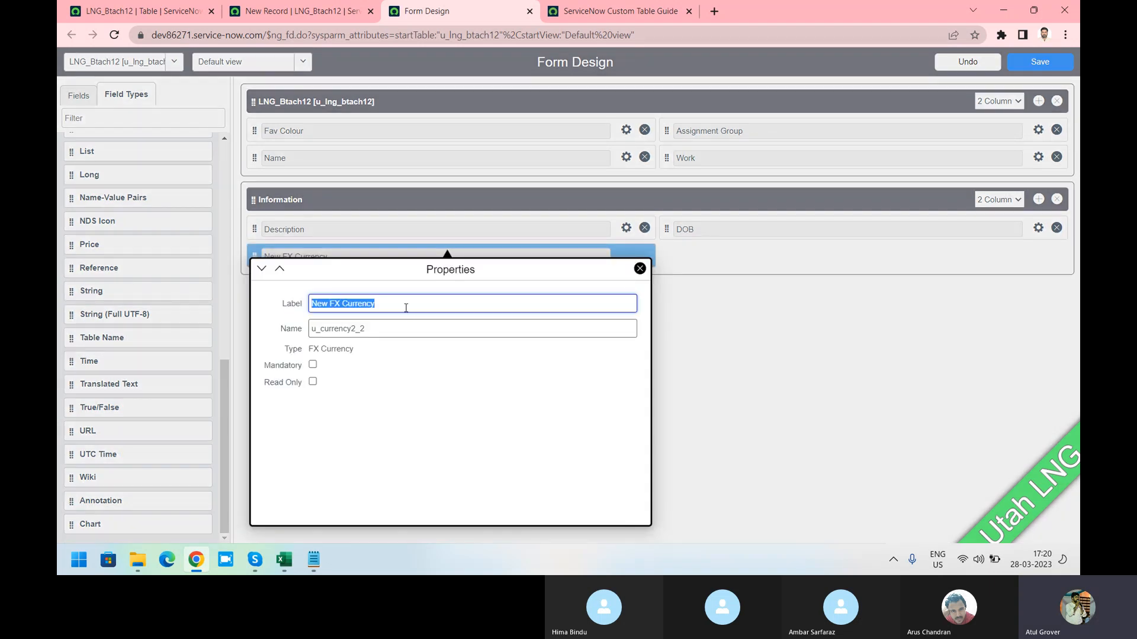
key("Home")
key("Delete")
key("Delete")
key("Delete")
key("Delete")
key("Delete")
key("Delete")
key("Delete")
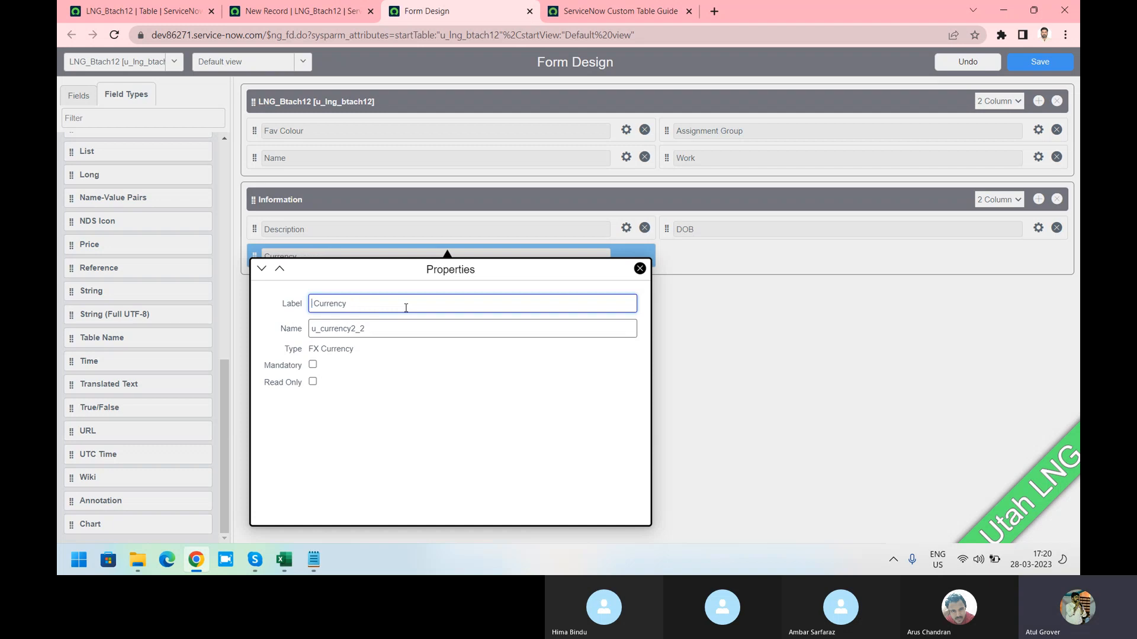
key("Tab")
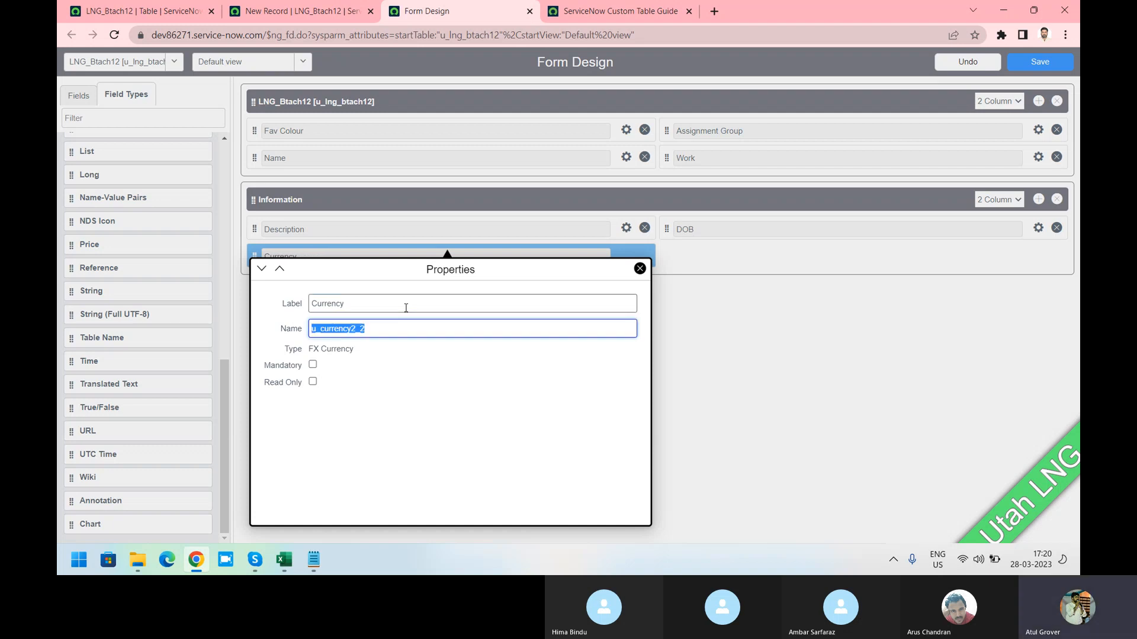
key("End")
left_click(640, 268)
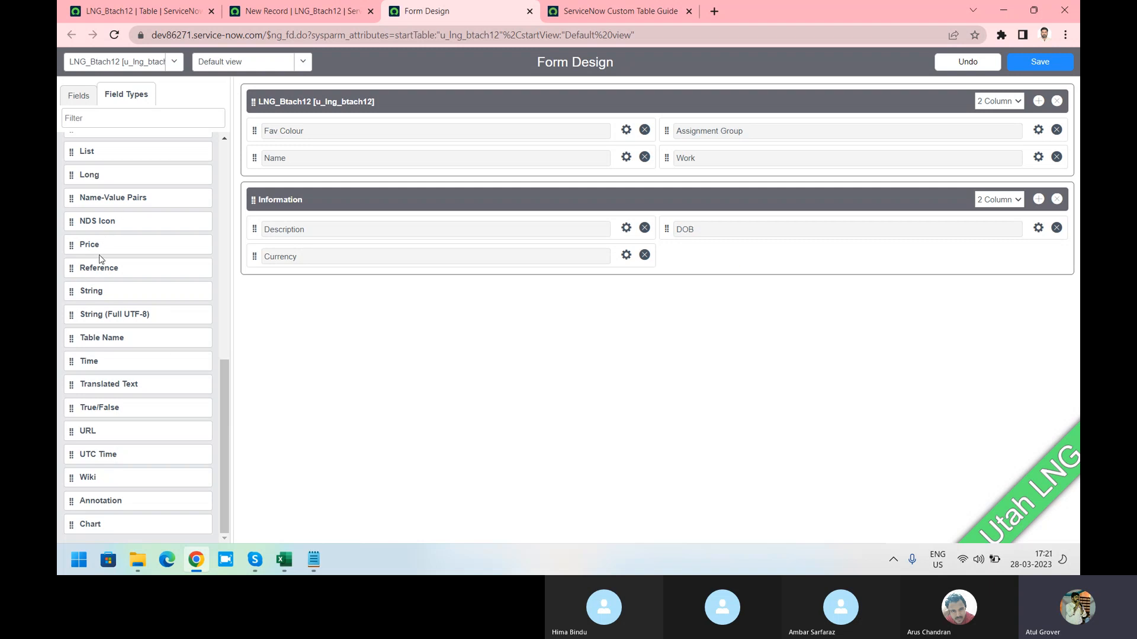
Add a Choice field below DOB in the Information section, with label Gender, name u_gender and default None.
scroll(99, 259, "up", 2)
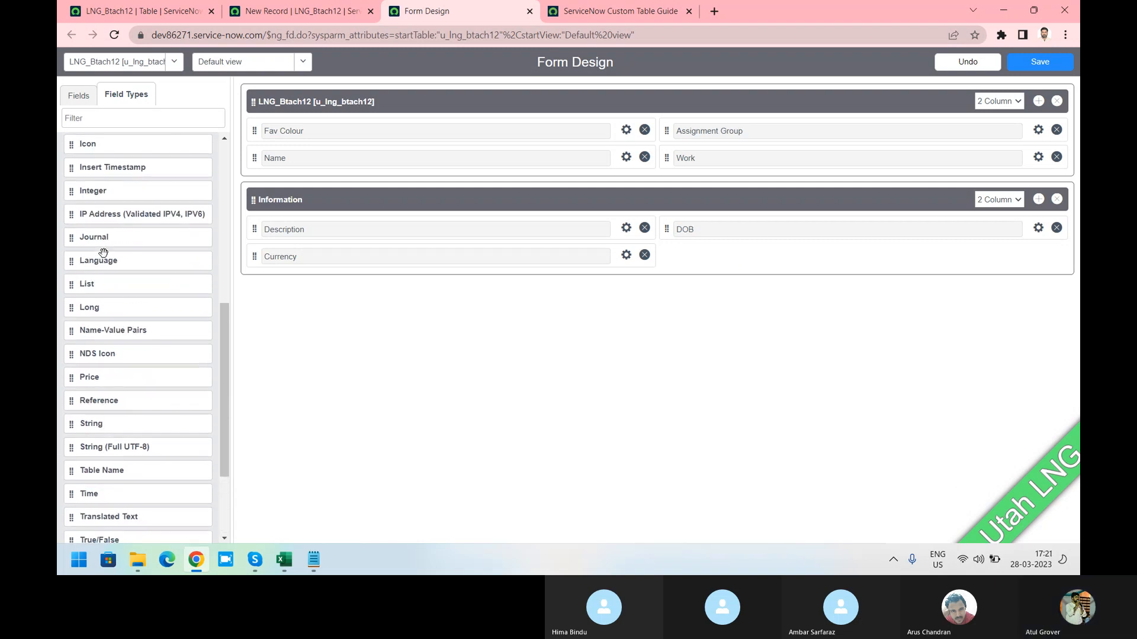
left_click(120, 117)
type("choic")
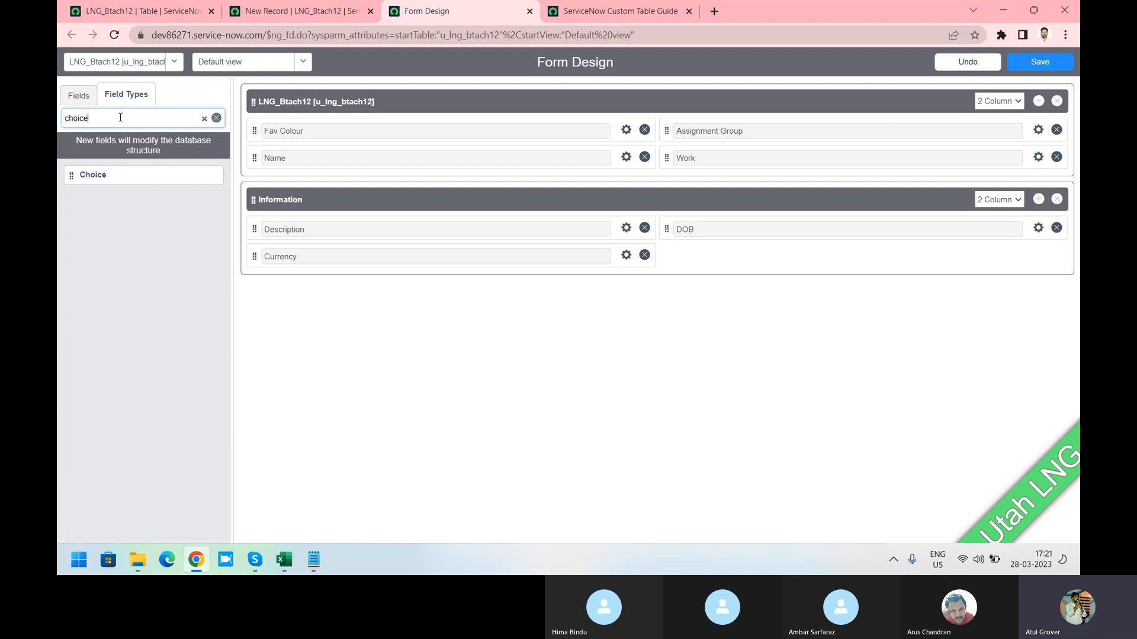
type("e")
left_click_drag(71, 175, 734, 266)
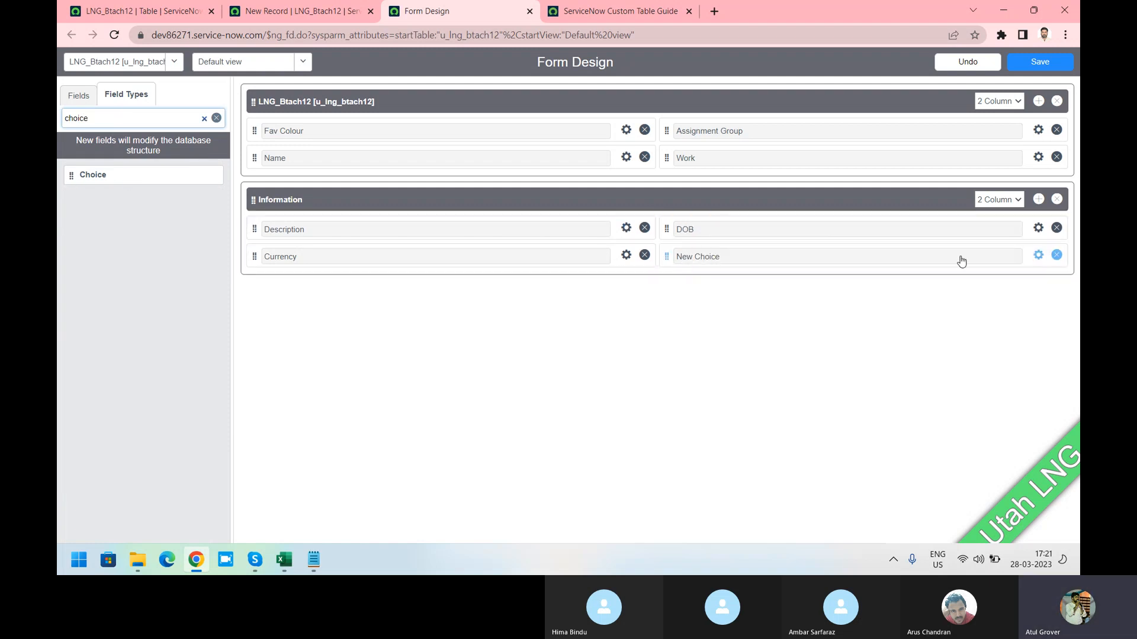
left_click(1038, 254)
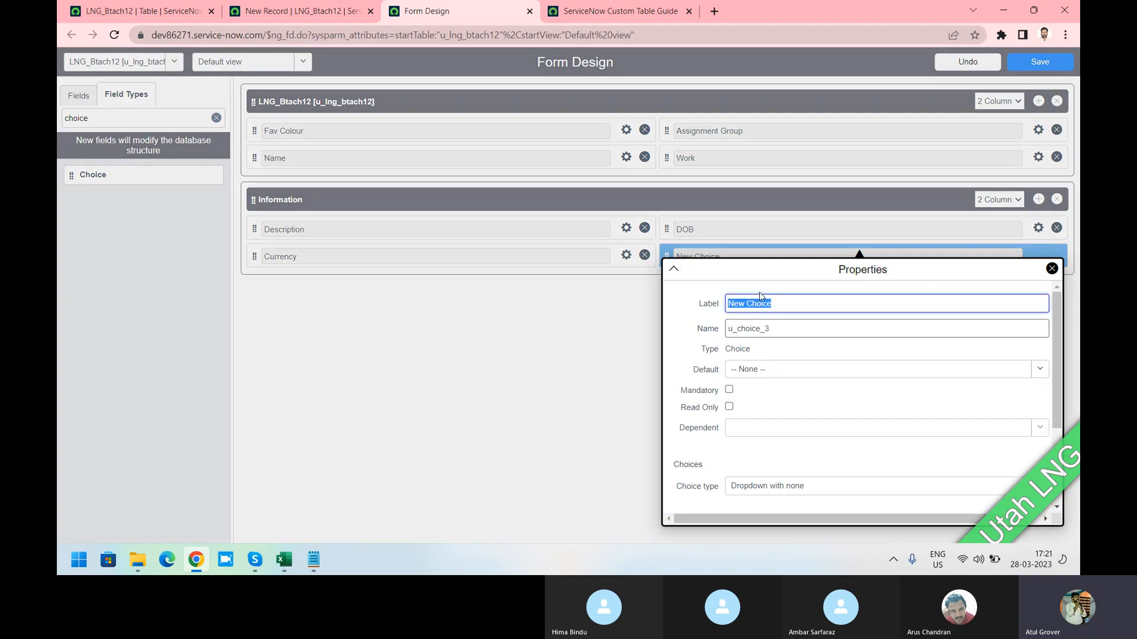
type("Gender")
key("Tab")
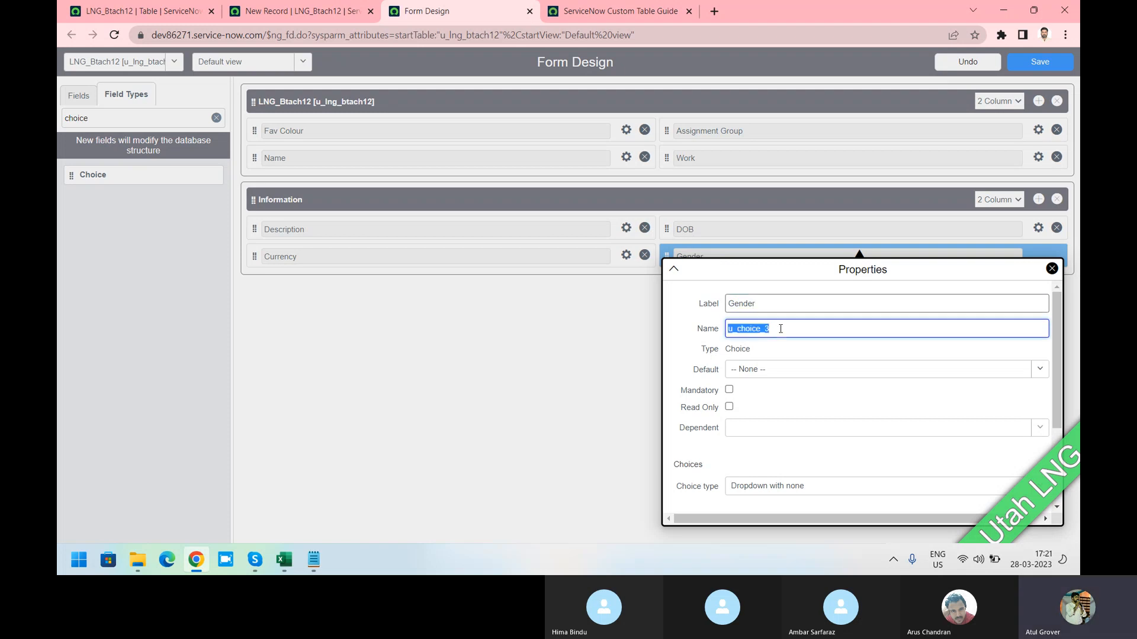
type("u_gender")
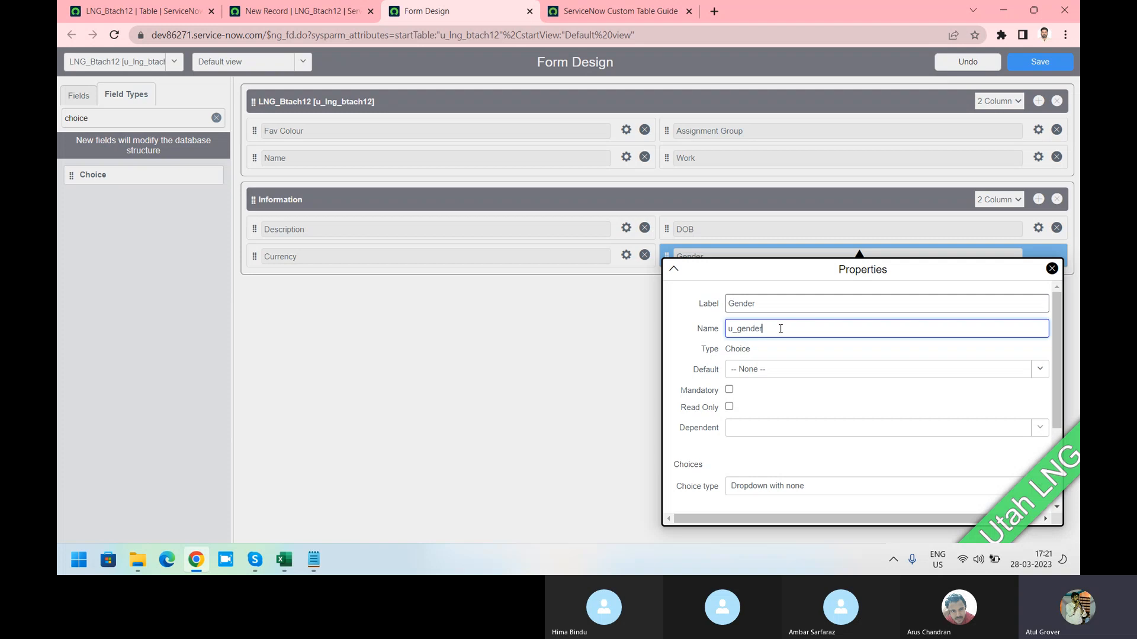
left_click(747, 368)
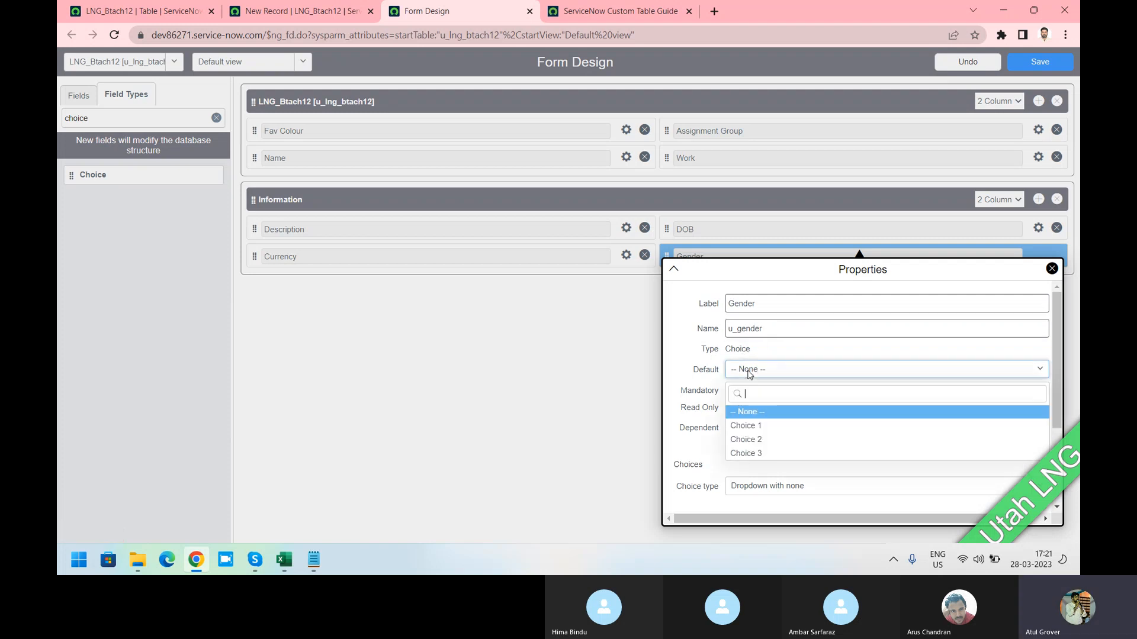
left_click(751, 413)
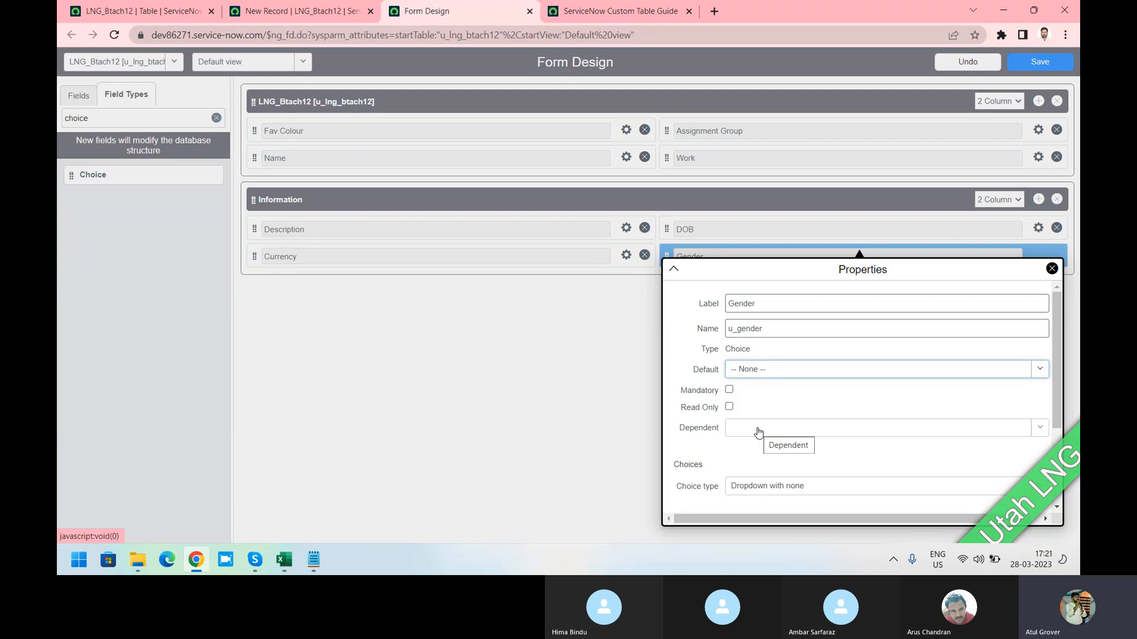
Rename the first option of the Gender field to Male.
scroll(773, 419, "down", 2)
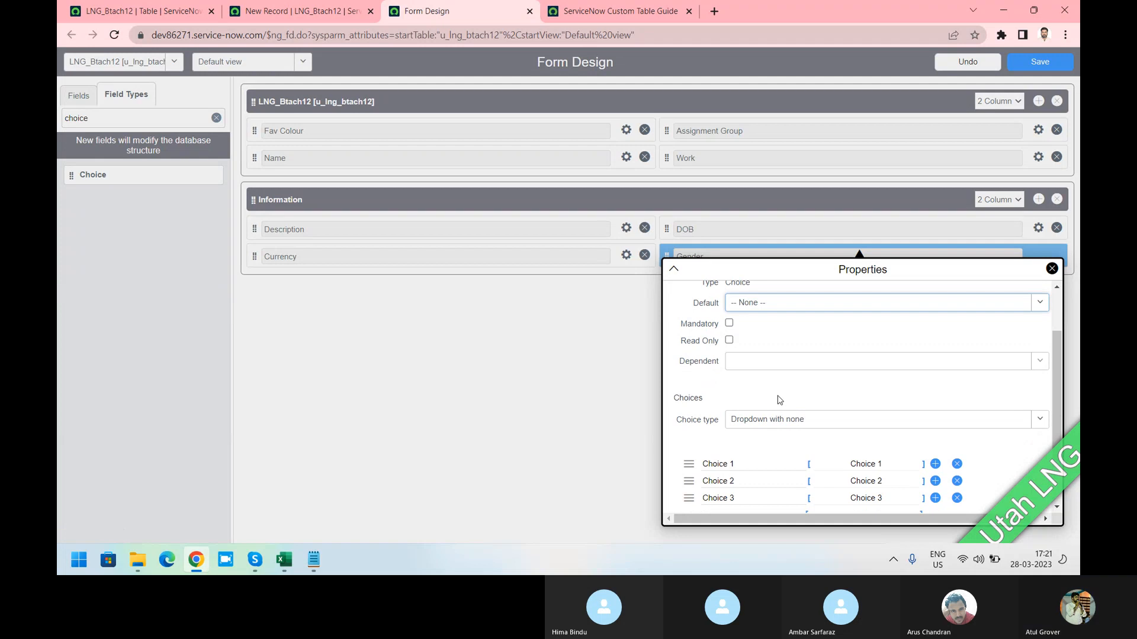
scroll(770, 418, "down", 1)
left_click(747, 408)
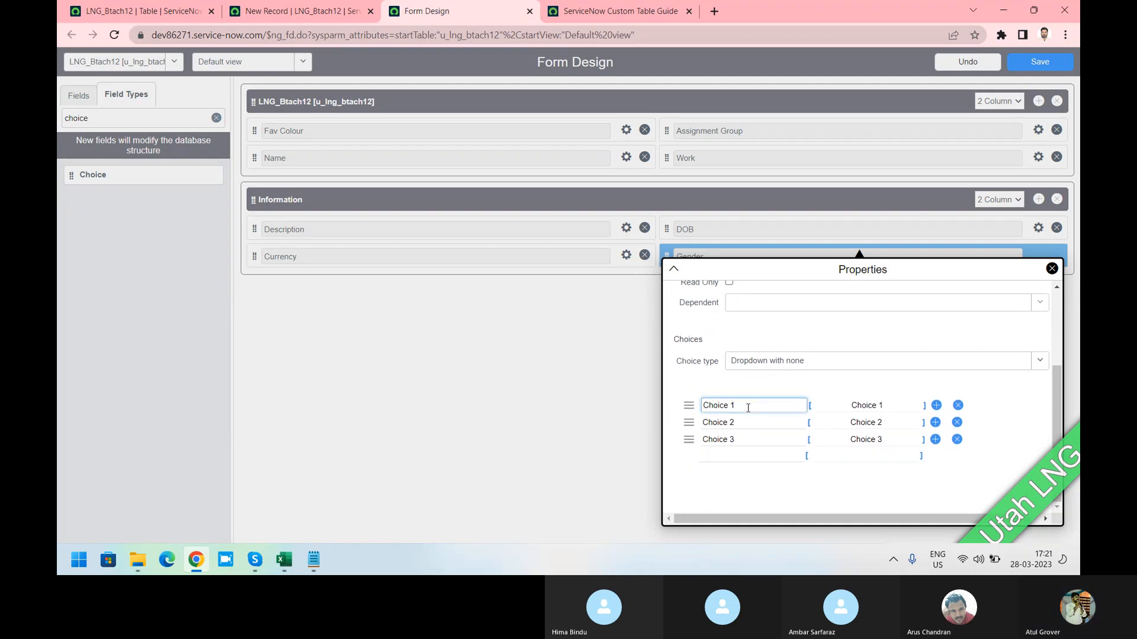
key("BackSpace")
key("BackSpace")
key("BackSpace")
key("BackSpace")
key("BackSpace")
key("BackSpace")
key("BackSpace")
key("BackSpace")
type("Male")
key("Tab")
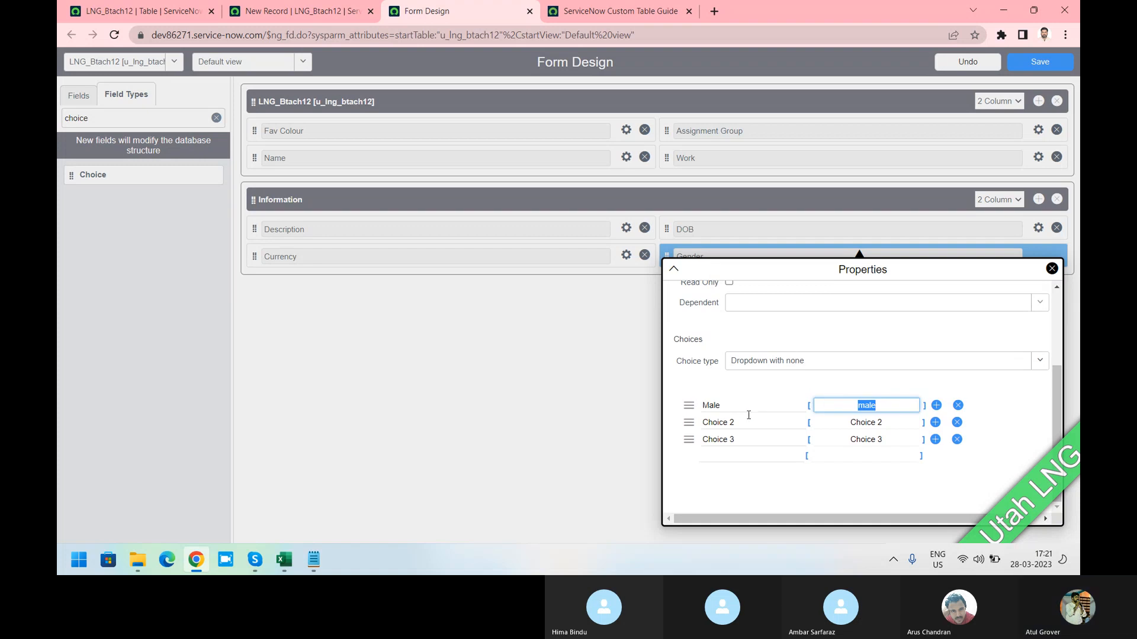
Rename the second Gender option to Female, remove the third option and close the field's properties.
left_click(749, 418)
key("BackSpace")
key("BackSpace")
key("BackSpace")
key("BackSpace")
key("BackSpace")
key("BackSpace")
key("BackSpace")
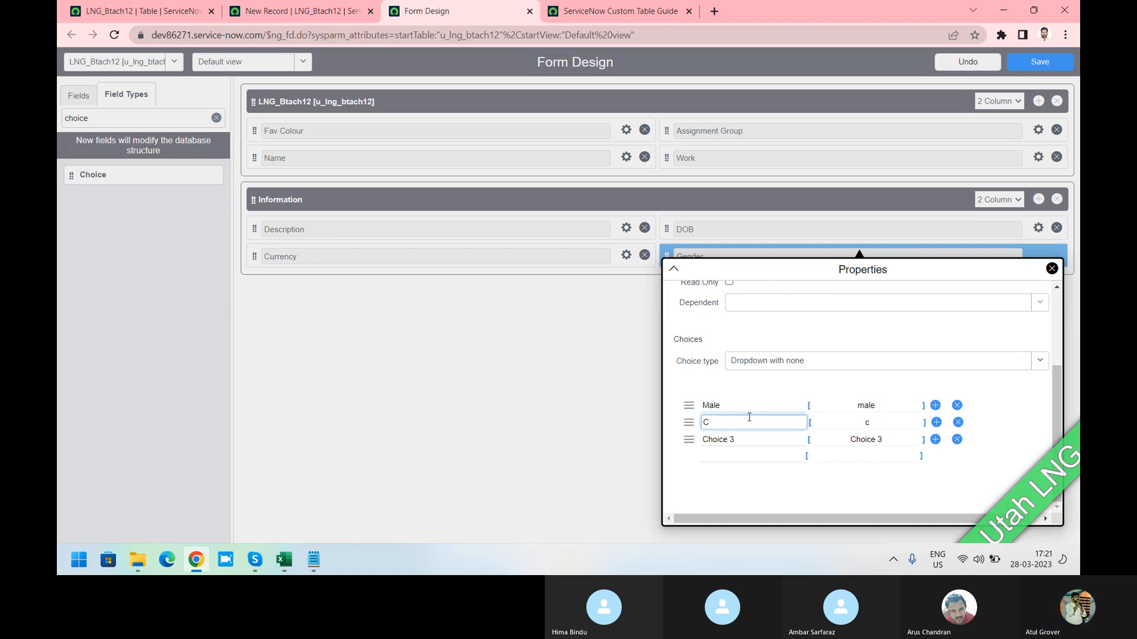
type("Female")
left_click(957, 439)
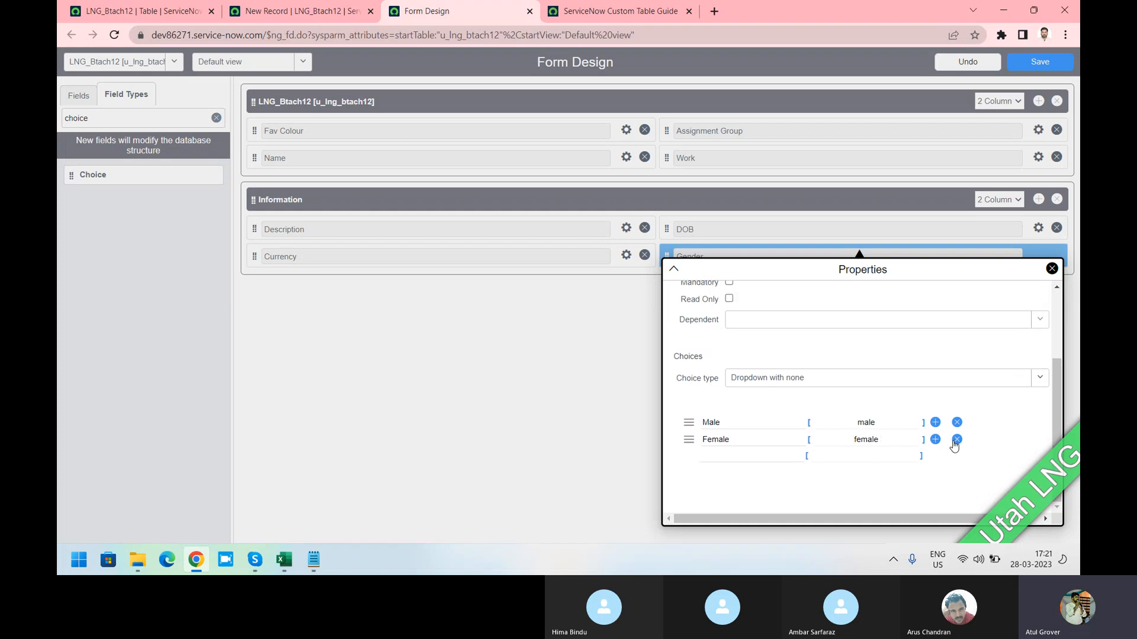
left_click(1052, 269)
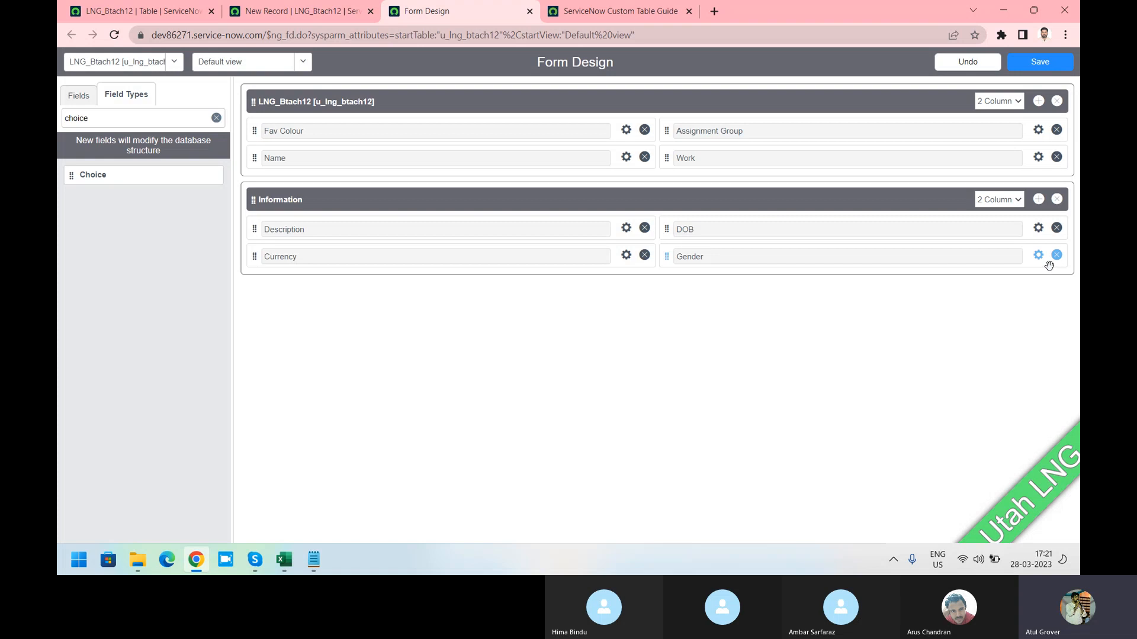
Save the form design and reload the LNG_Btach12 new record form in its browser tab.
left_click(1046, 62)
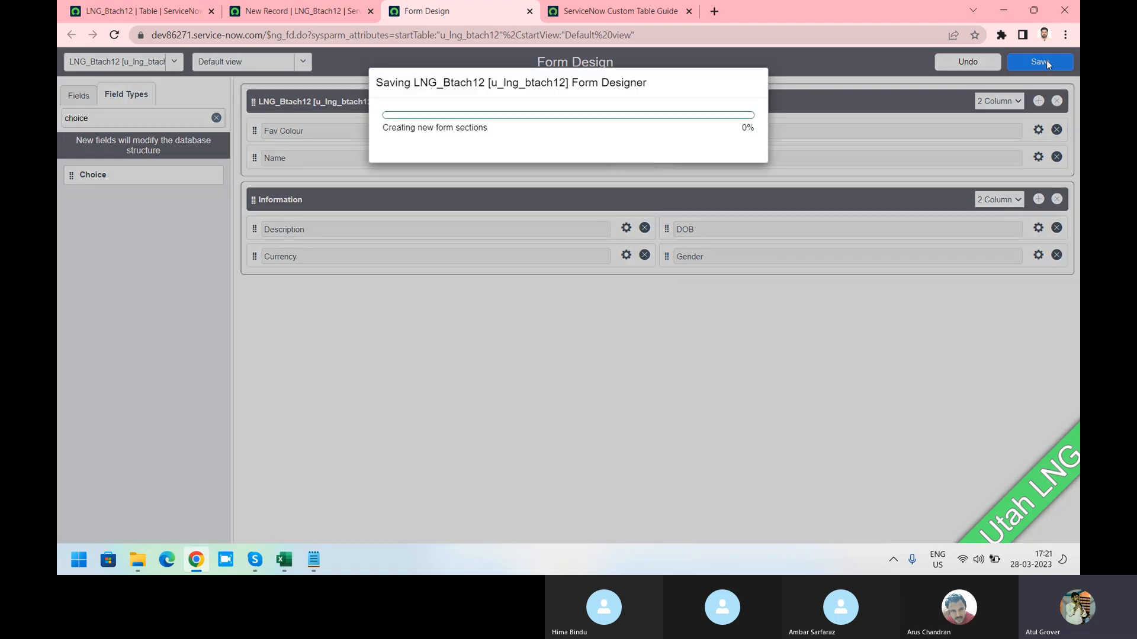
left_click(321, 14)
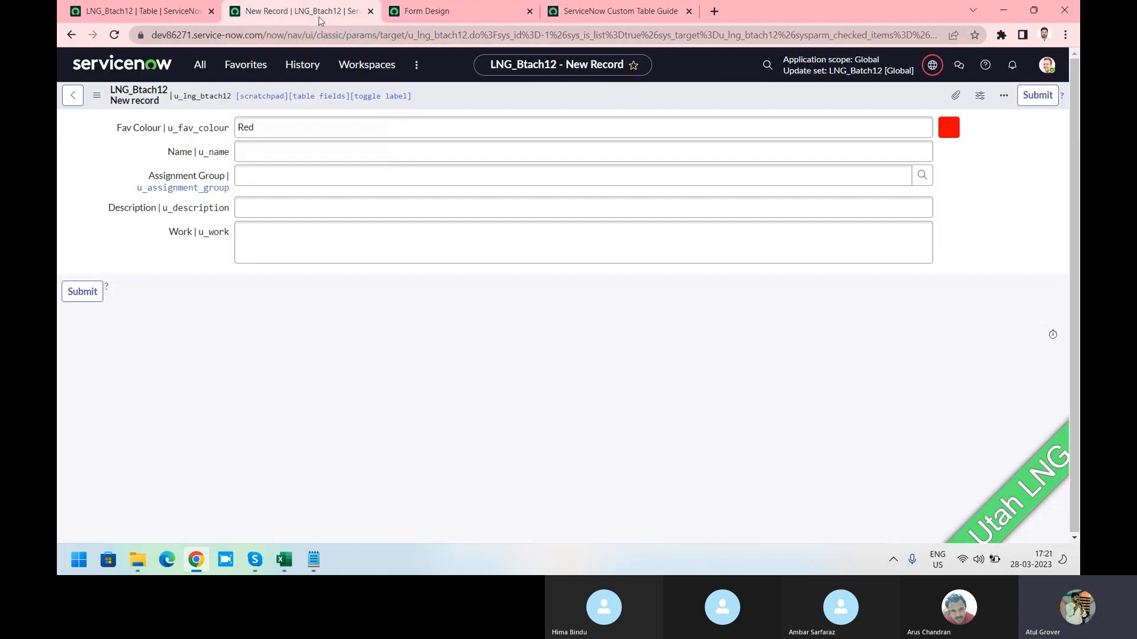
left_click(452, 34)
key("Return")
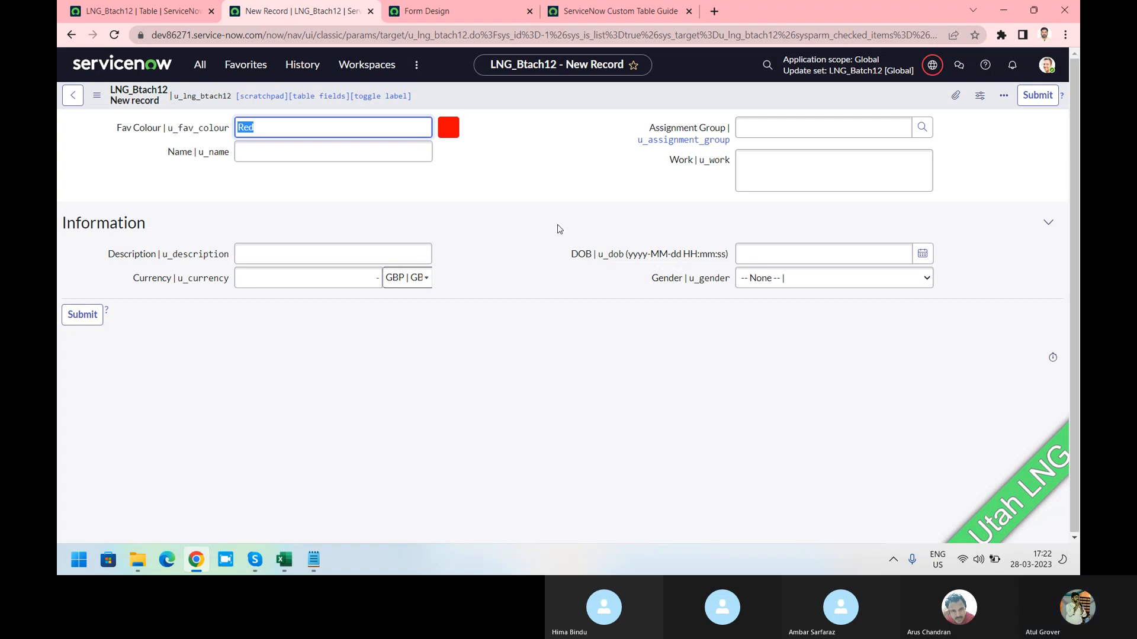
Try out the new record form's fields and pick a date and time for DOB.
left_click(286, 152)
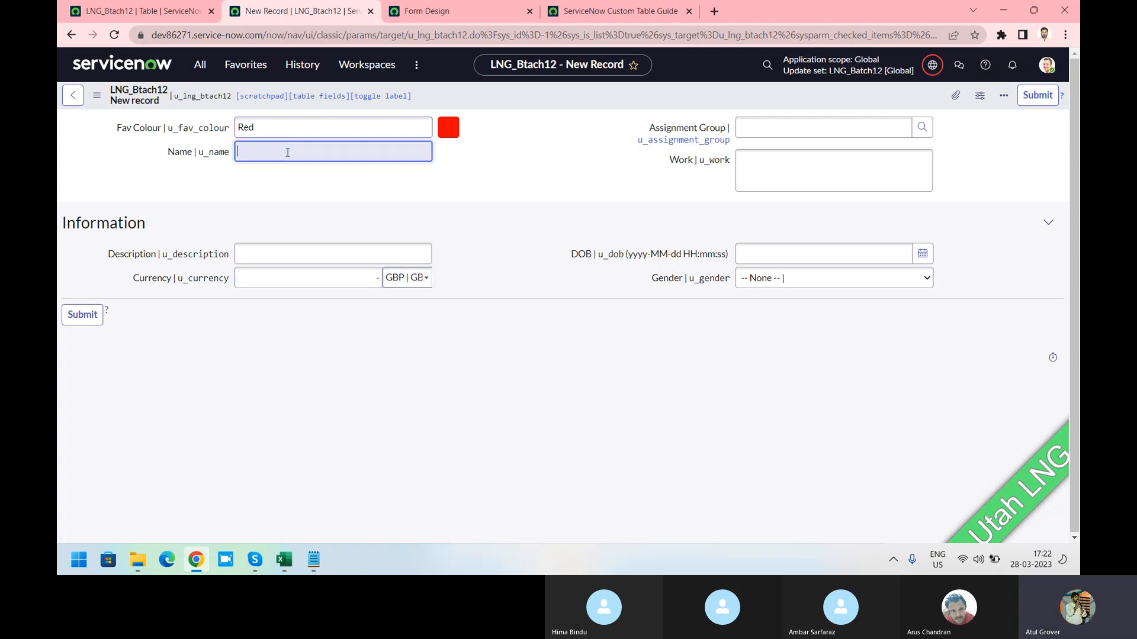
left_click(769, 172)
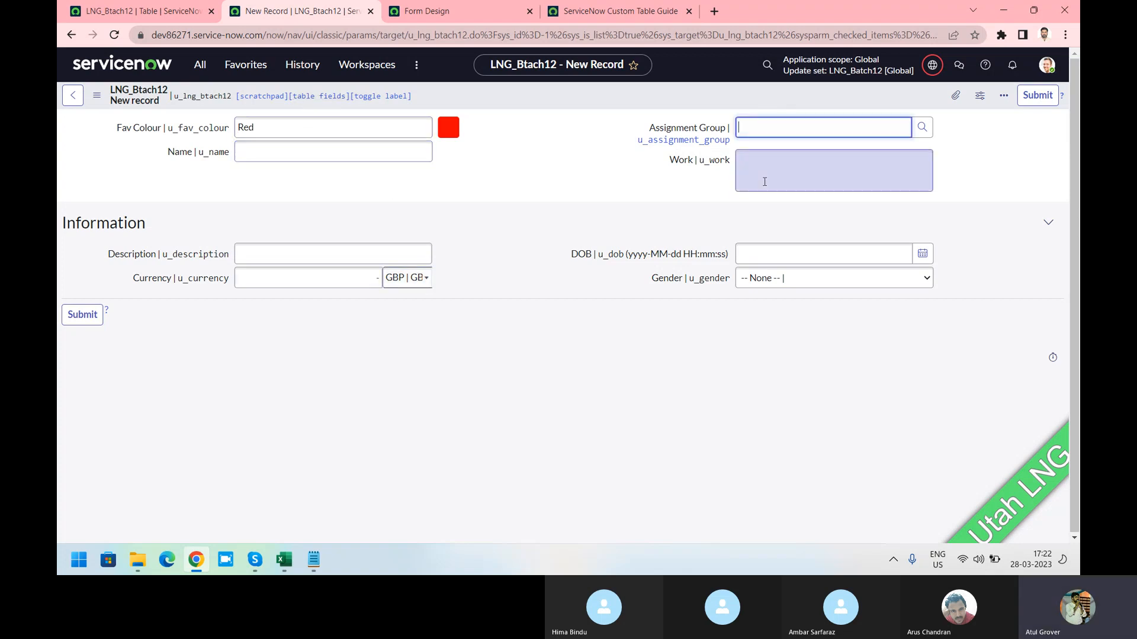
left_click(933, 279)
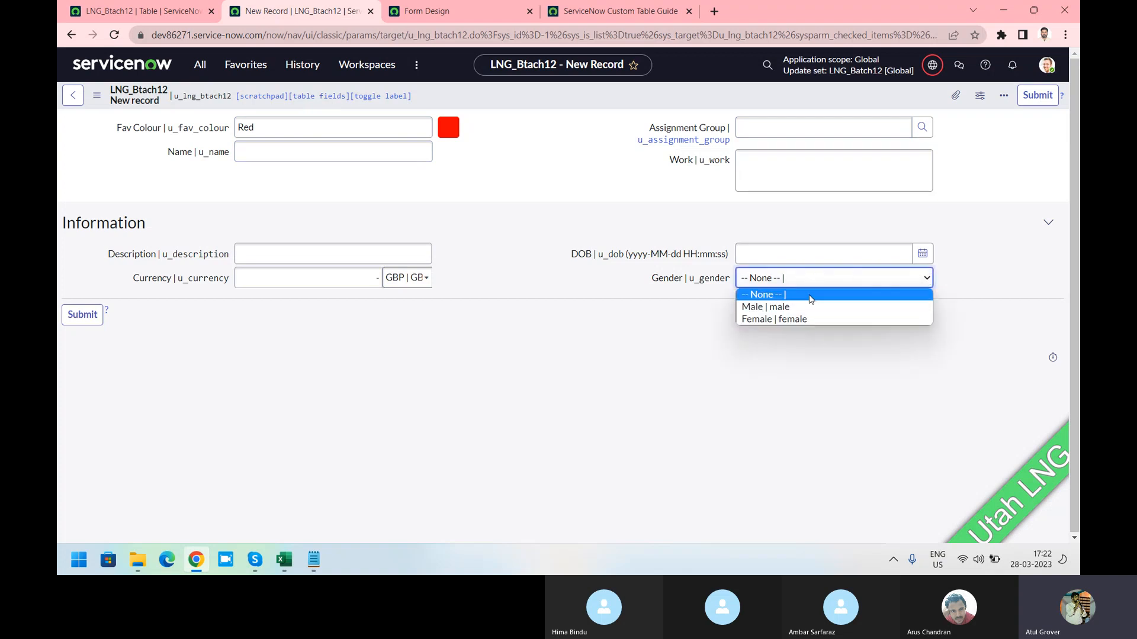
left_click(924, 261)
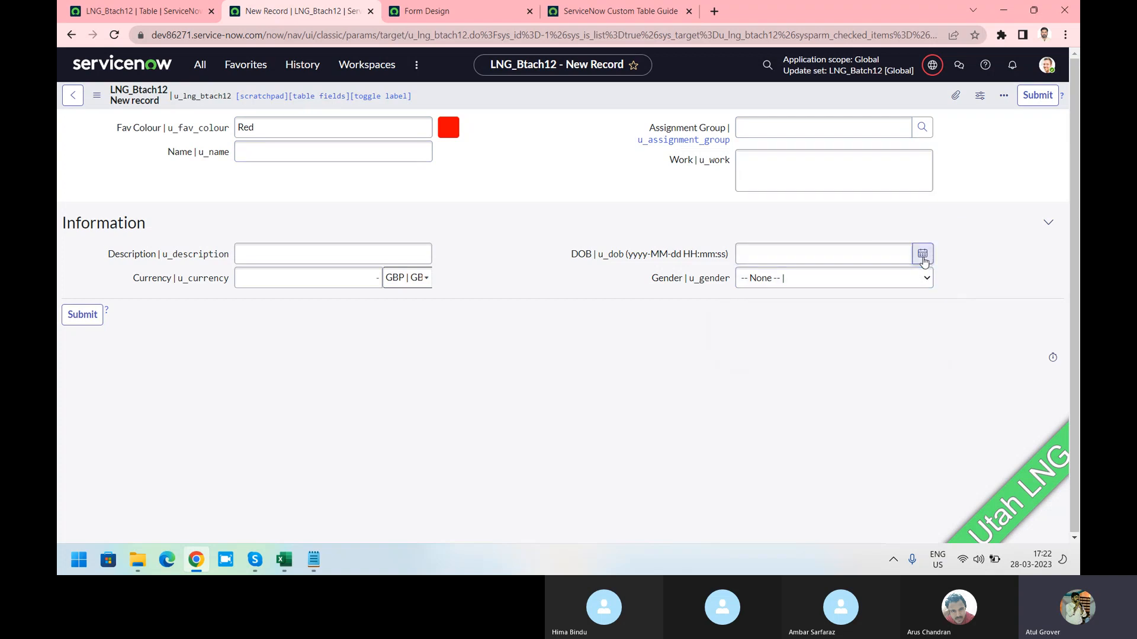
left_click(924, 261)
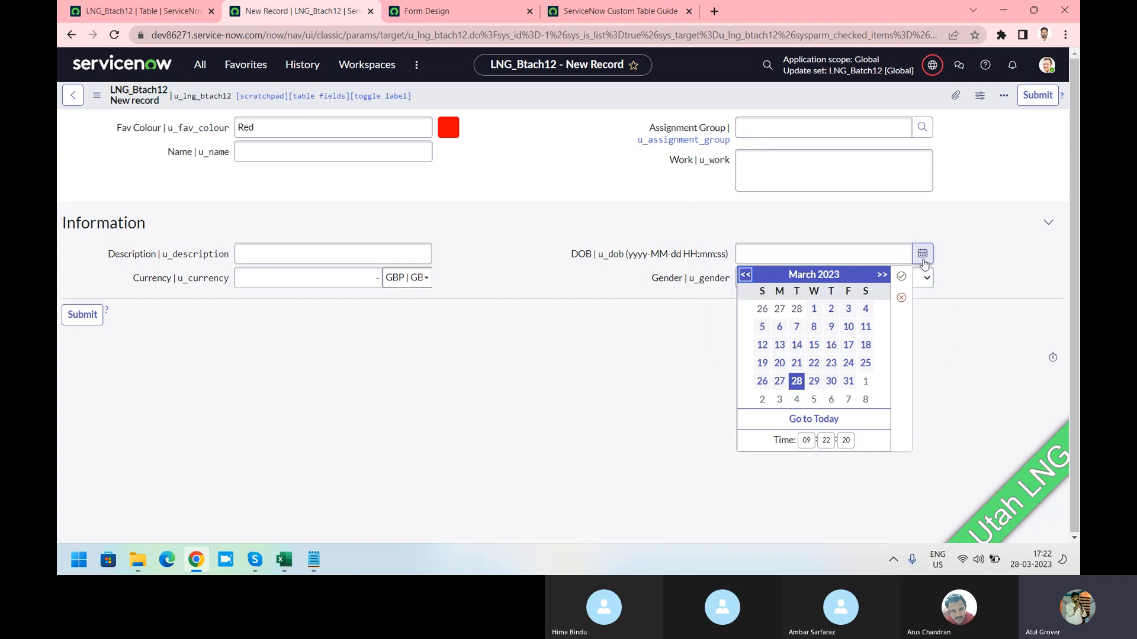
left_click(814, 381)
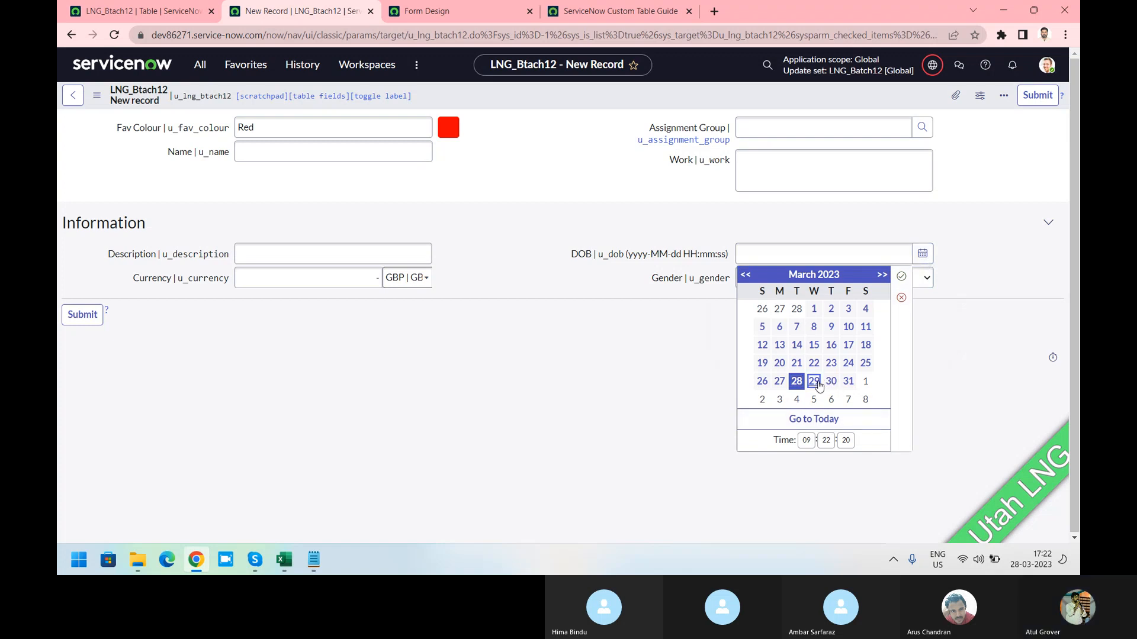
left_click(901, 276)
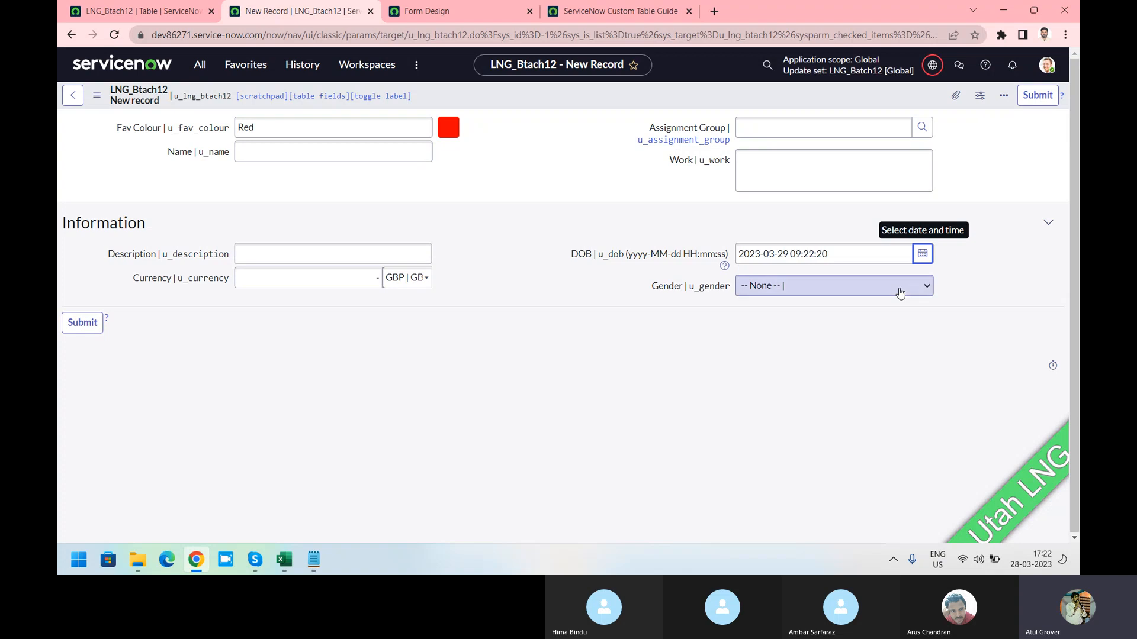
Set Gender to Male and the currency unit to EUR on the new record.
left_click(900, 292)
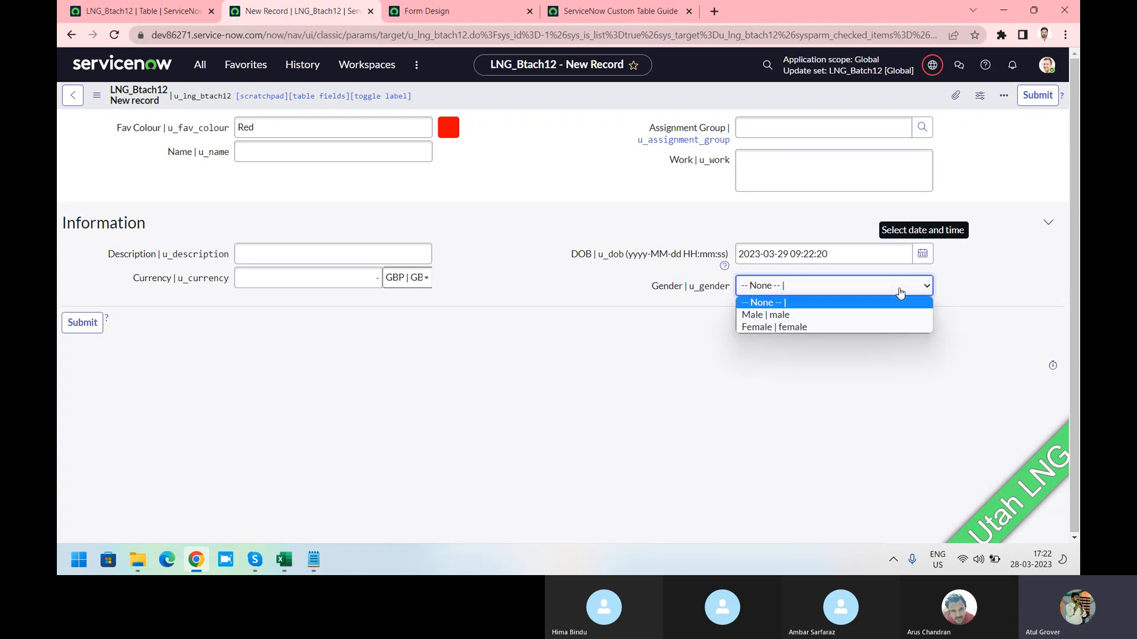
left_click(830, 314)
left_click(407, 277)
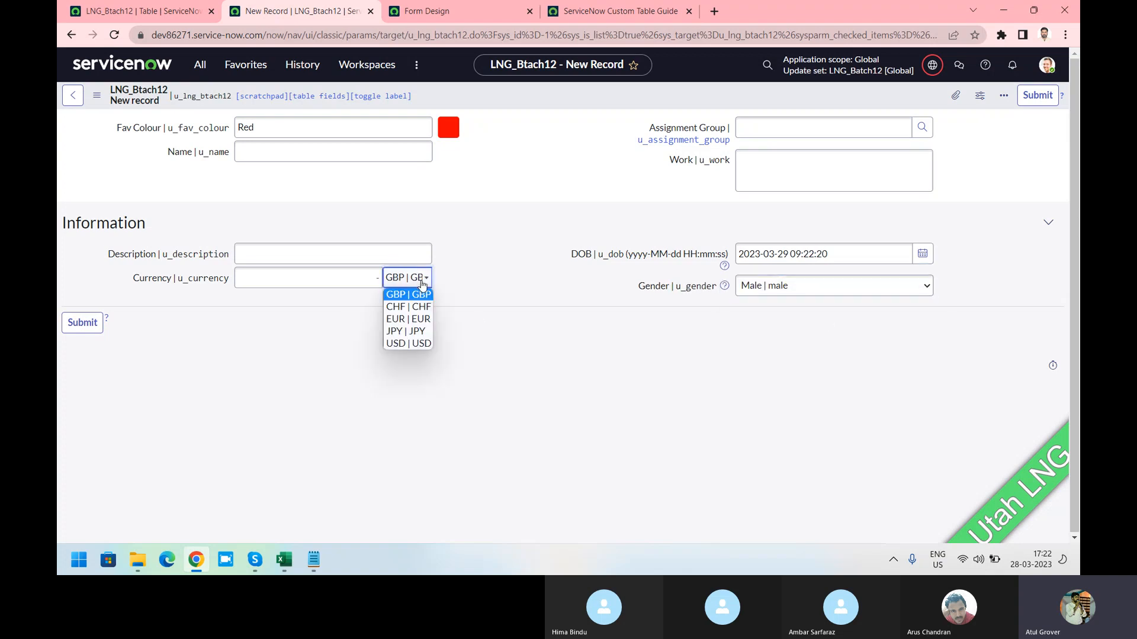
left_click(417, 325)
left_click(333, 277)
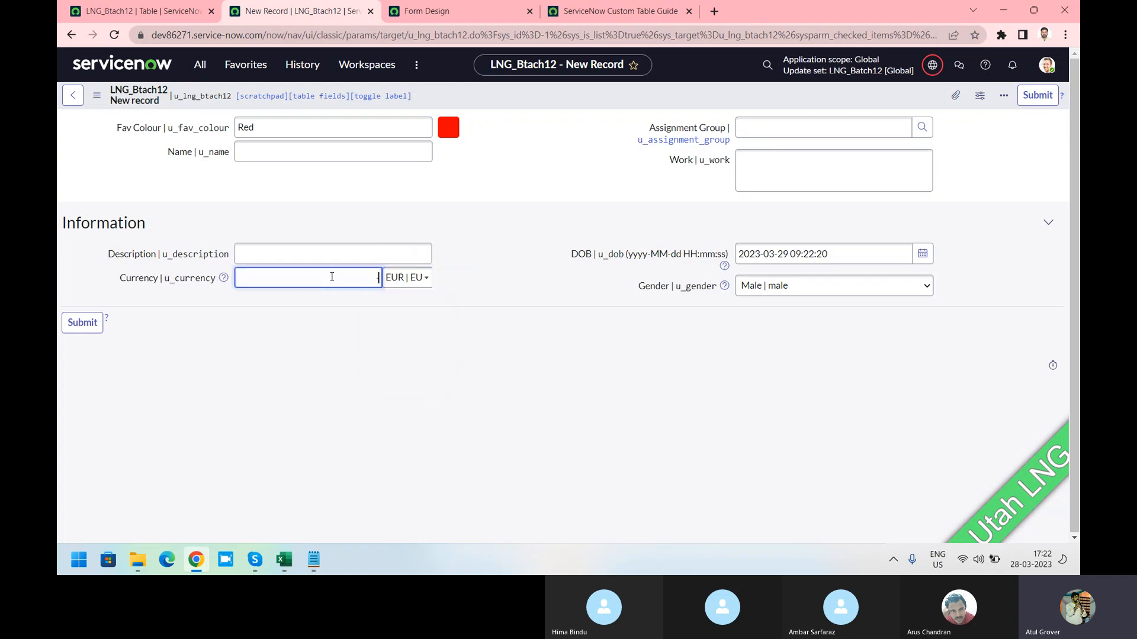
left_click(294, 256)
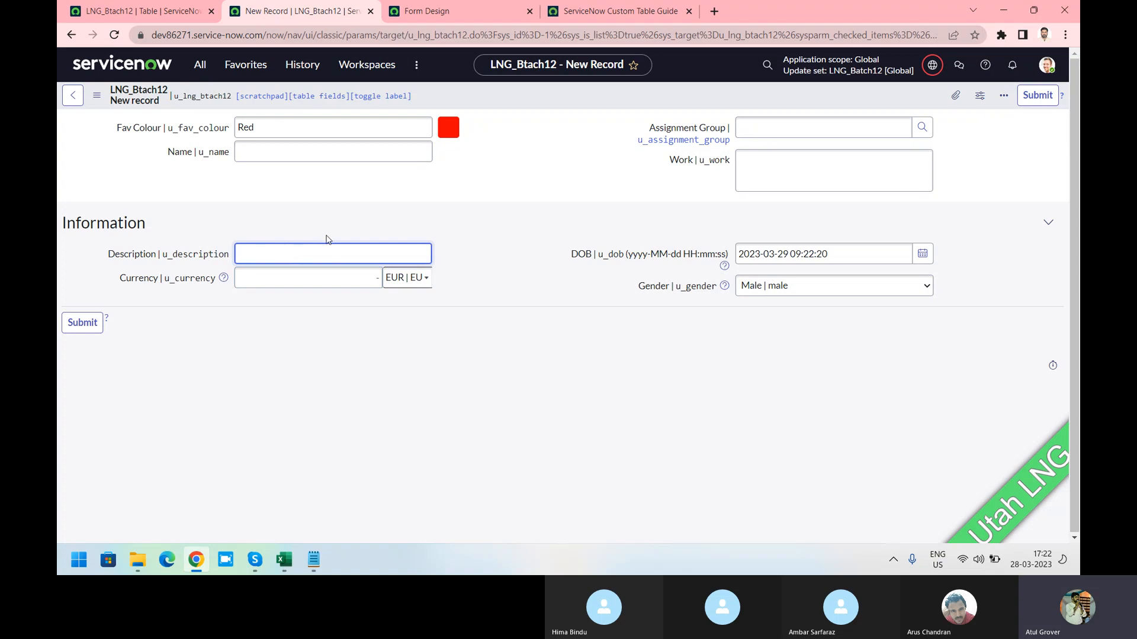
Open the Form Layout configuration for the LNG_Btach12 form, leaving the new record unsaved.
right_click(506, 99)
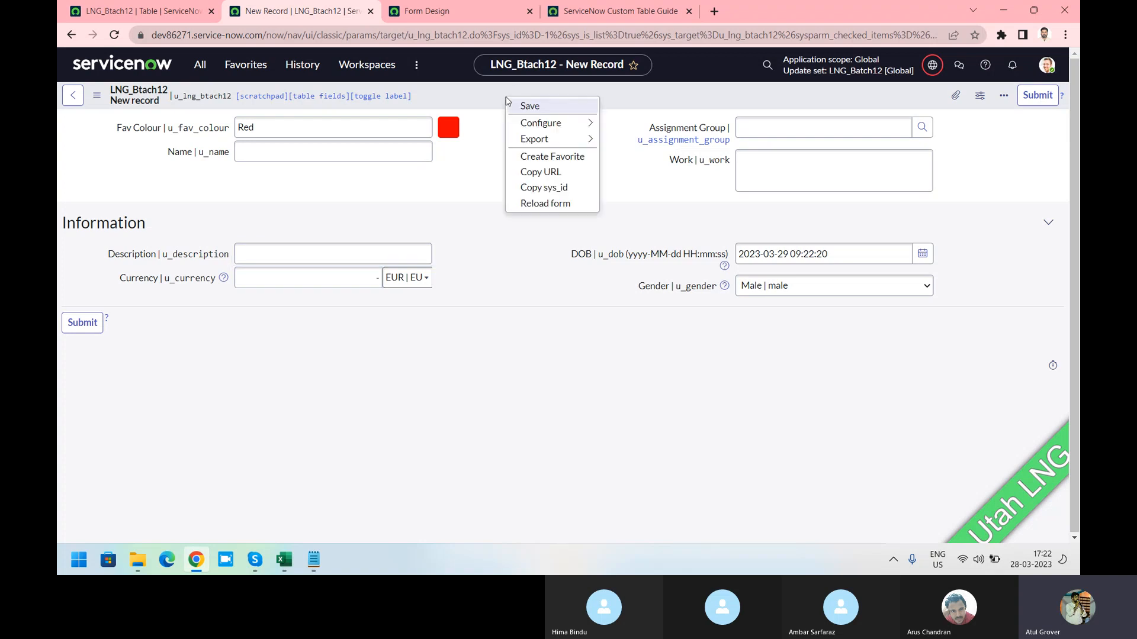
mouse_move(556, 125)
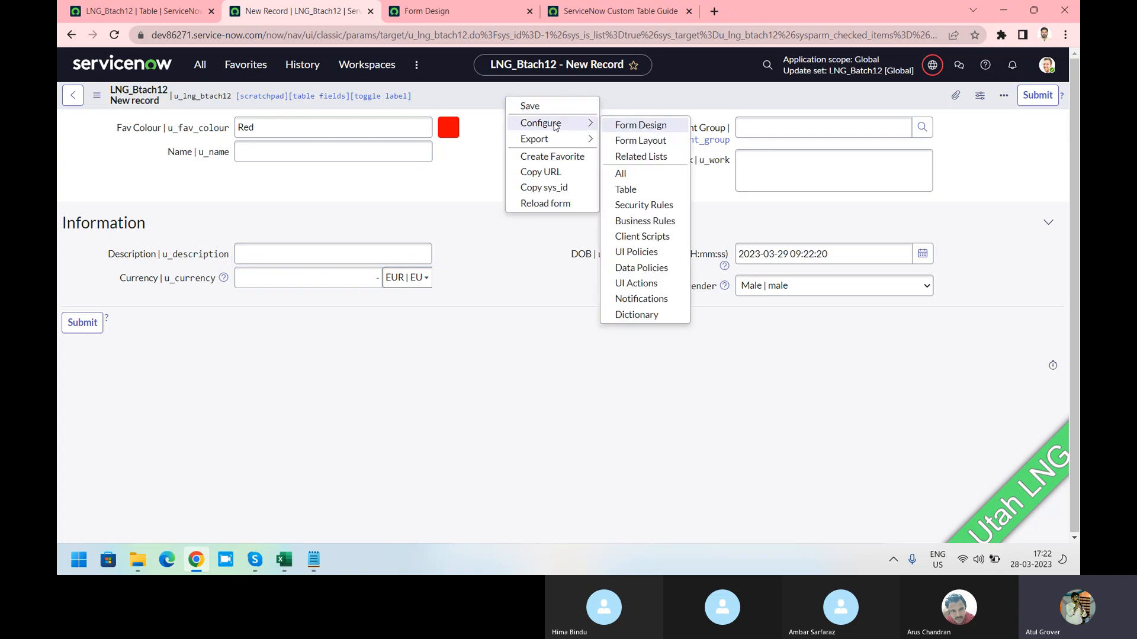
left_click(633, 143)
left_click(639, 117)
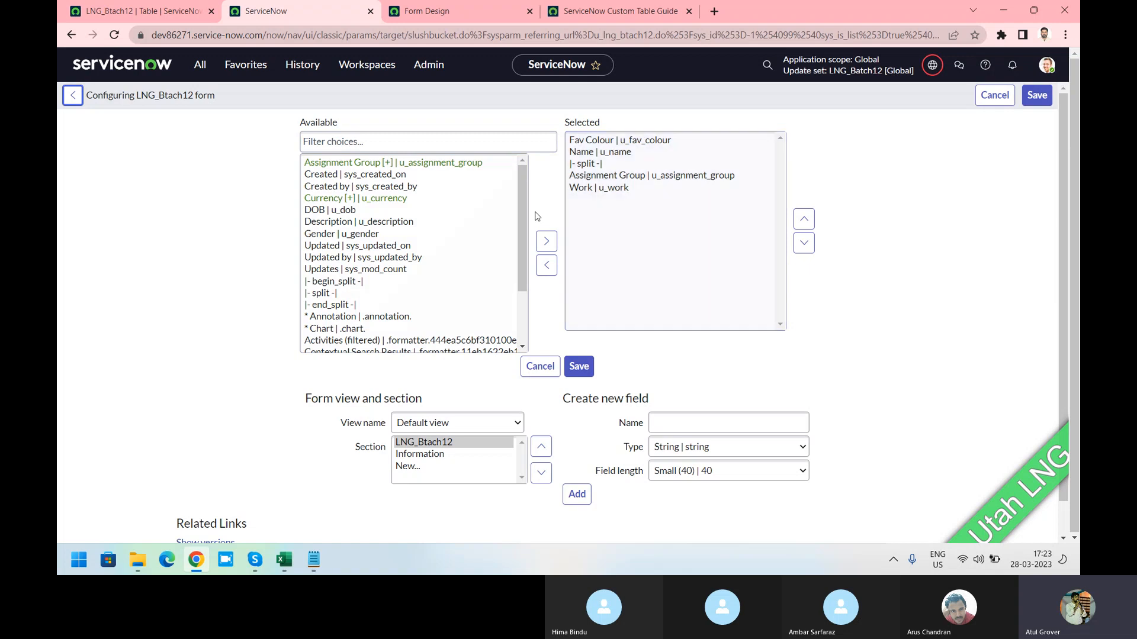
left_click(521, 268)
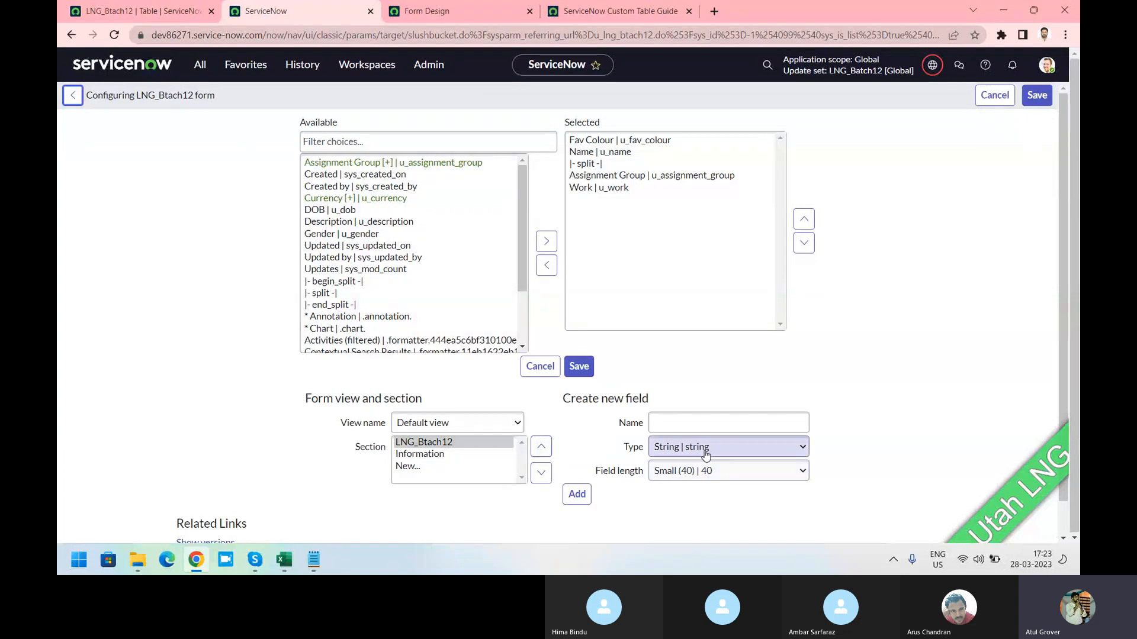
Add a new Choice field named Education to the LNG_Btach12 section of the form layout.
left_click(708, 427)
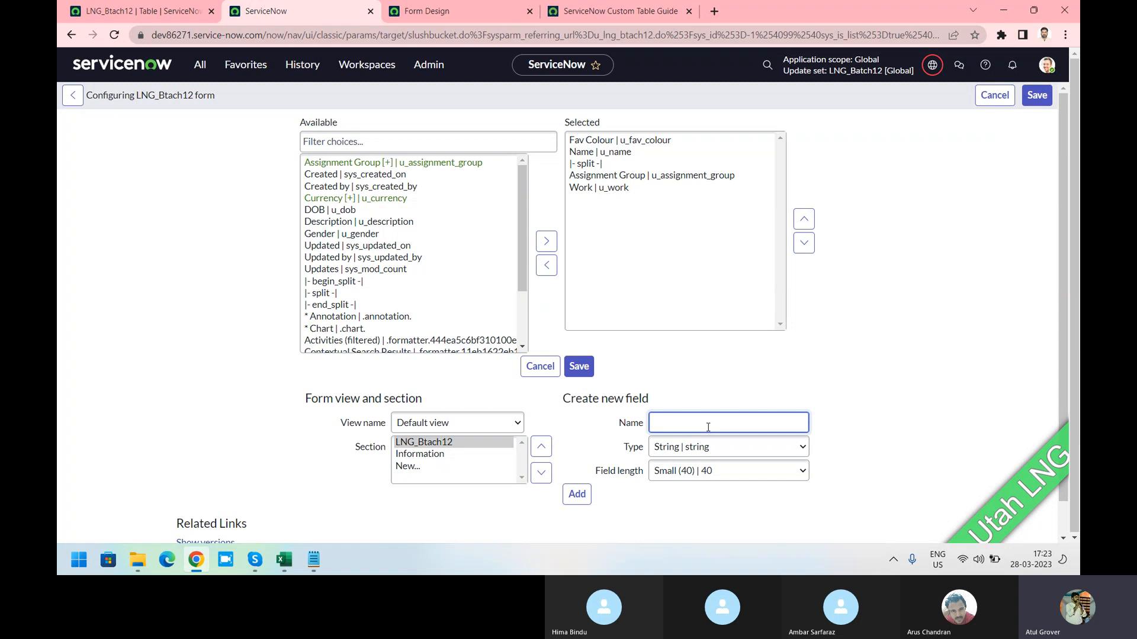
type("Education")
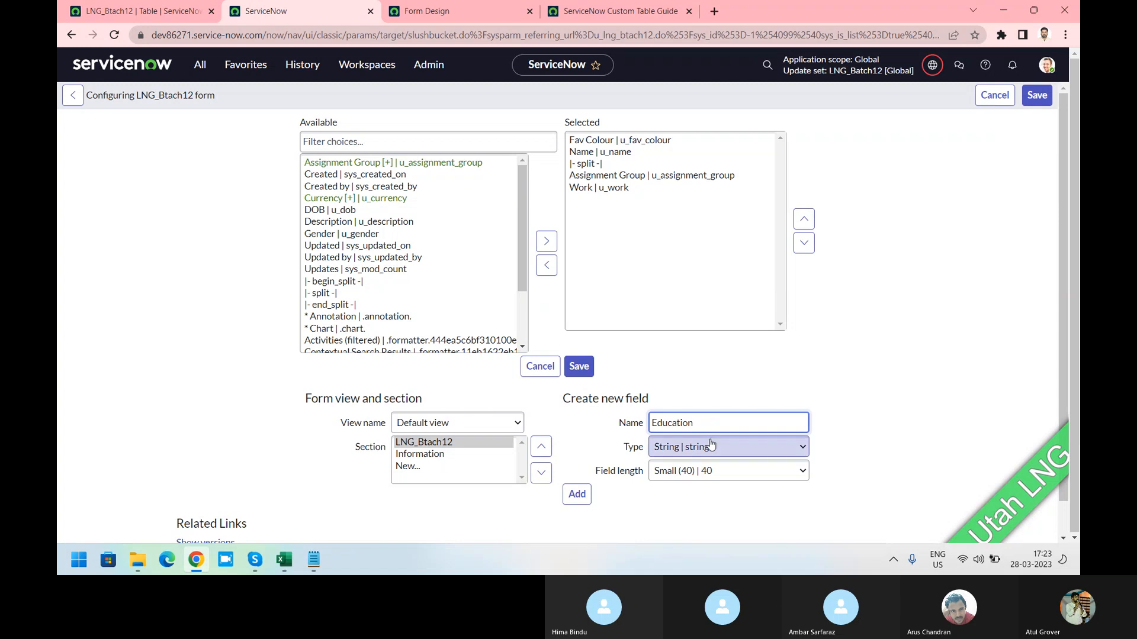
left_click(711, 446)
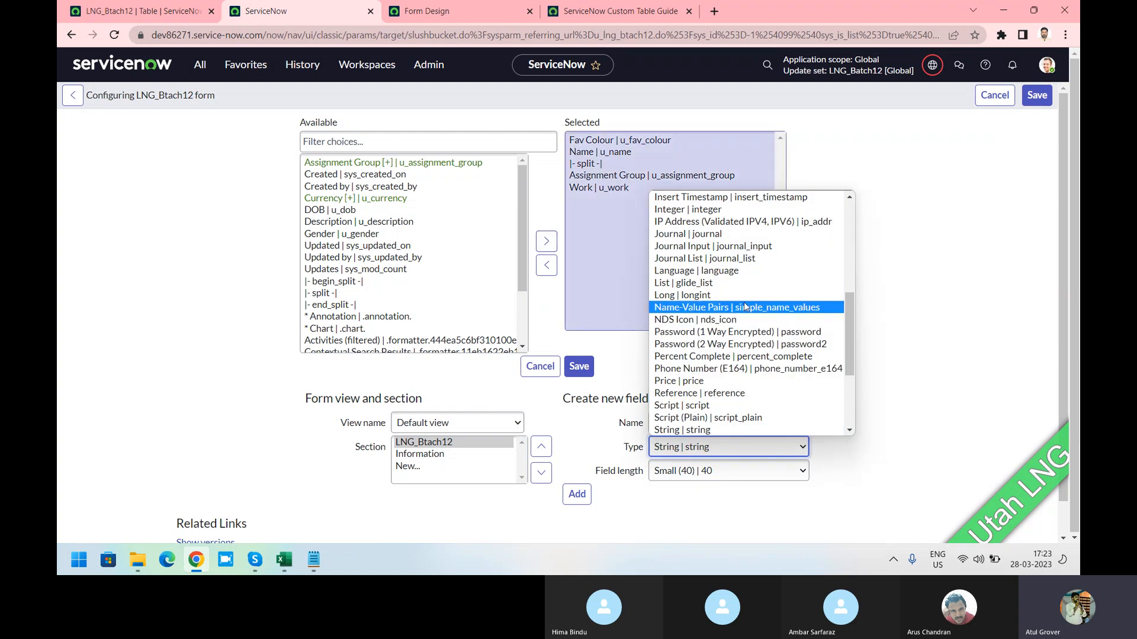
key("c")
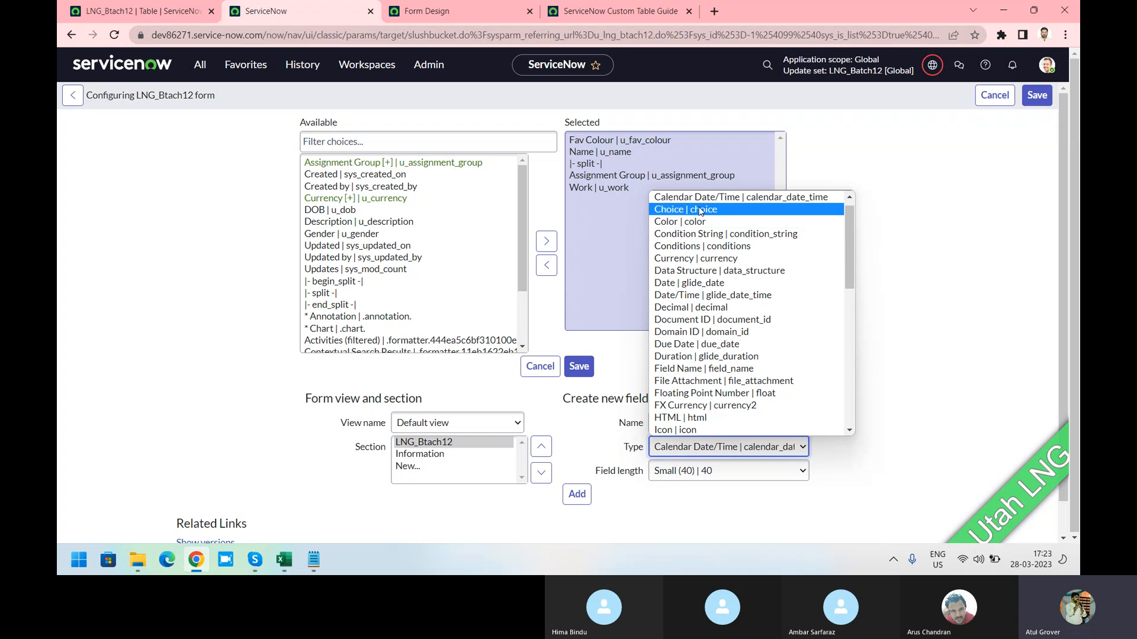
scroll(721, 261, "down", 5)
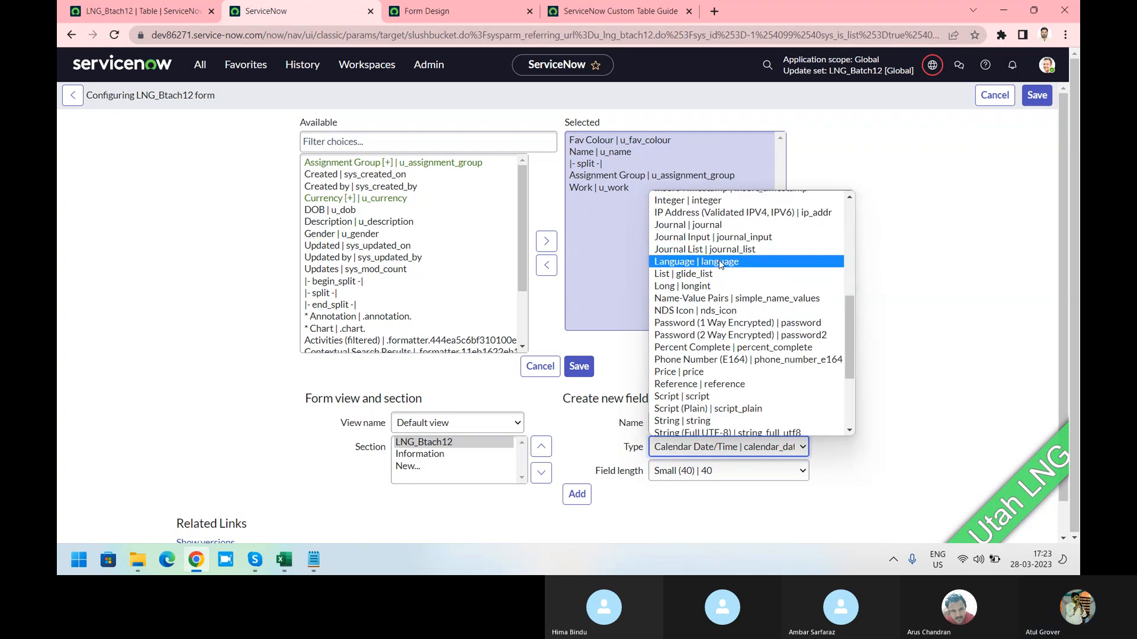
scroll(721, 264, "down", 4)
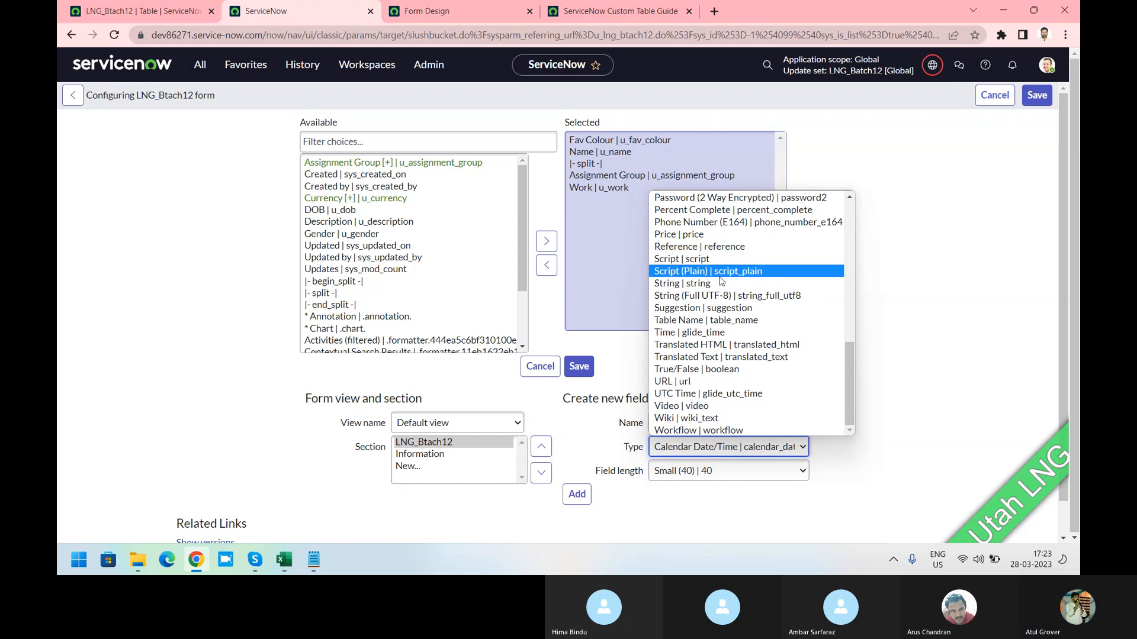
scroll(724, 314, "up", 10)
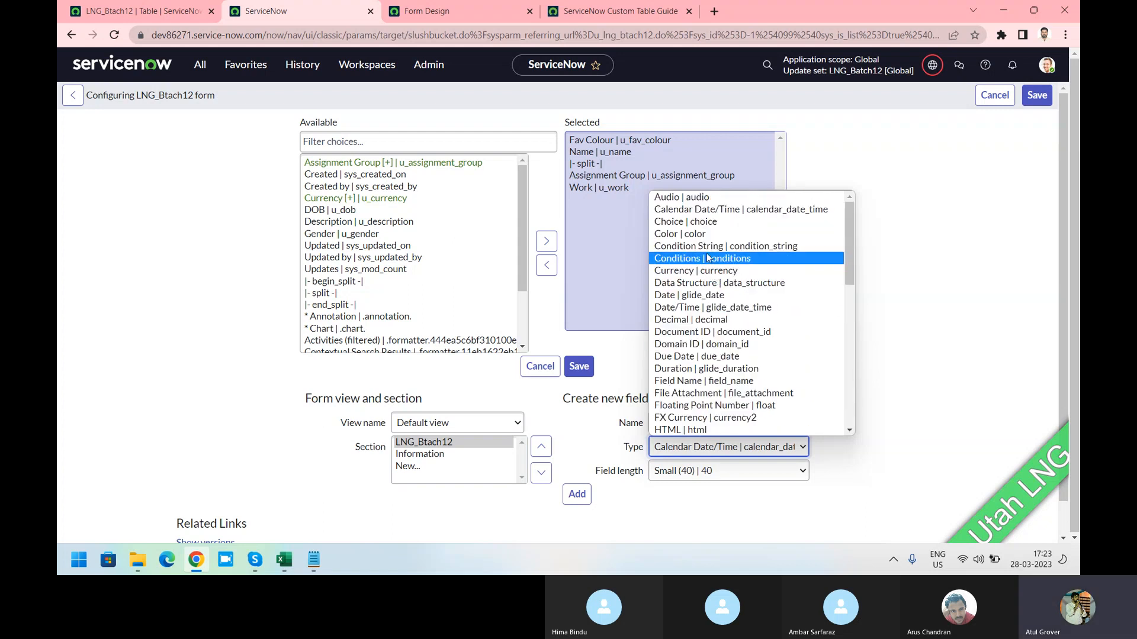
left_click(694, 228)
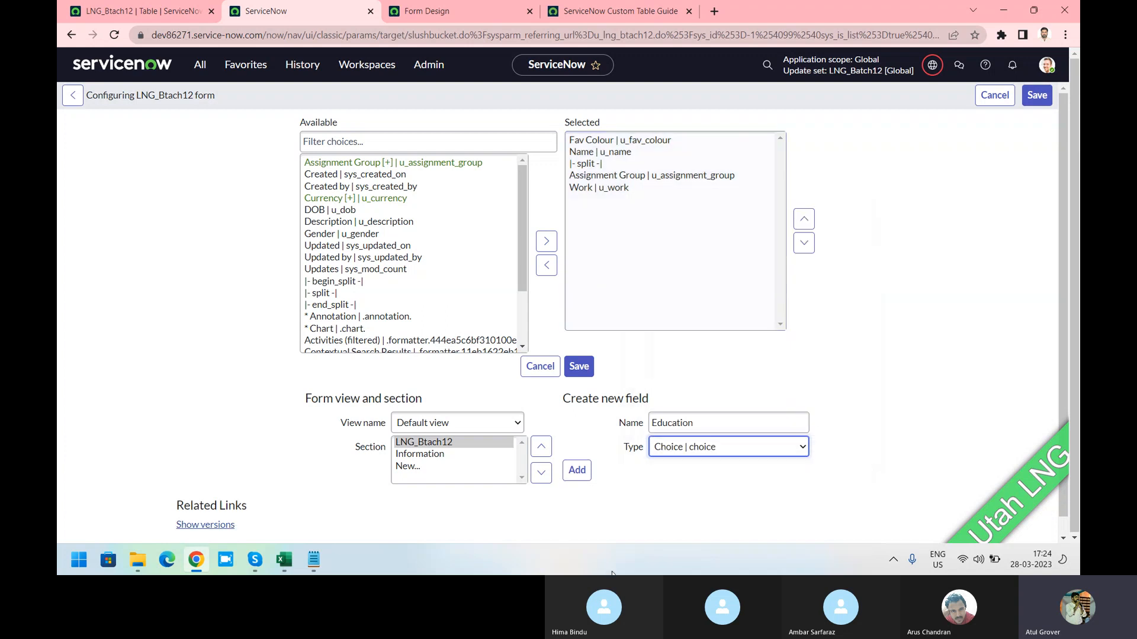
left_click(587, 477)
left_click(598, 203)
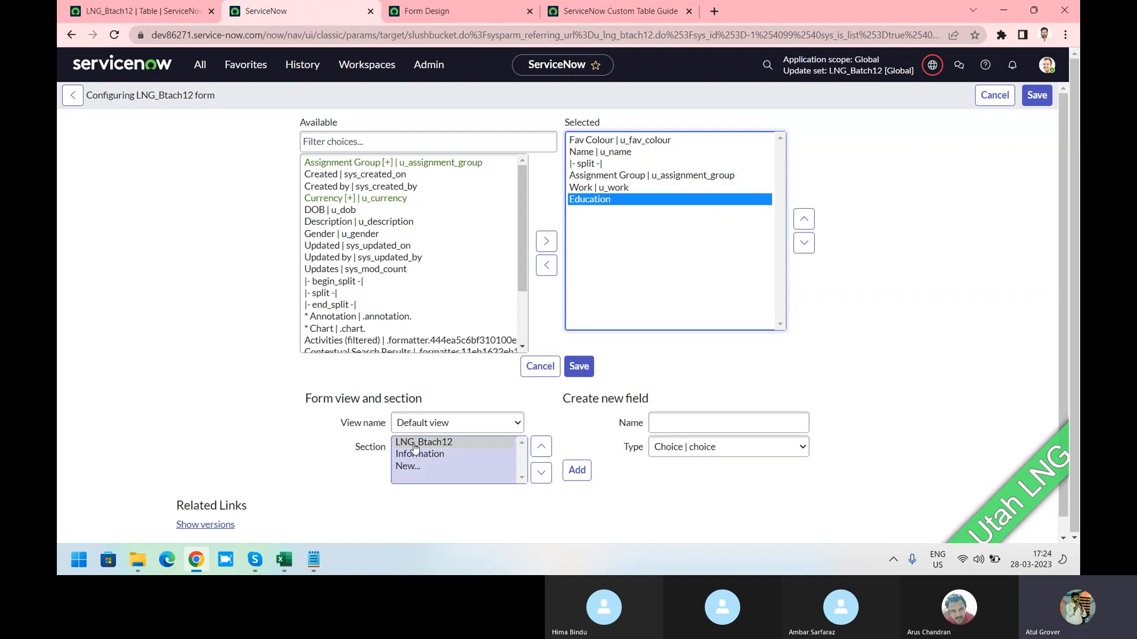
Create a new form section captioned Remark in the Default view.
left_click(414, 468)
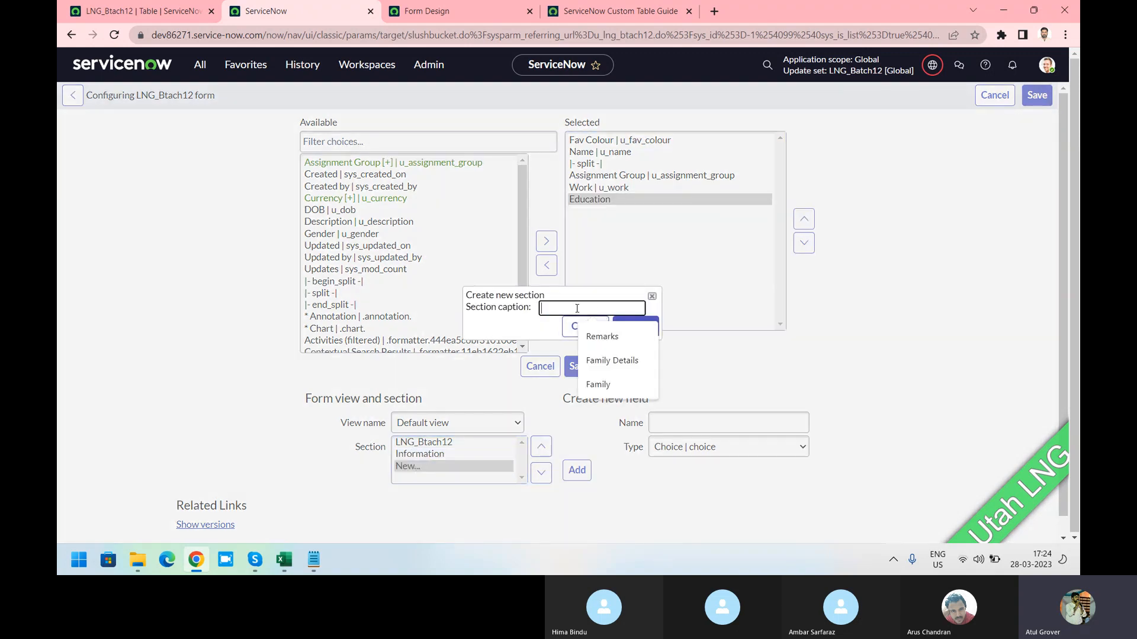
type("Rema")
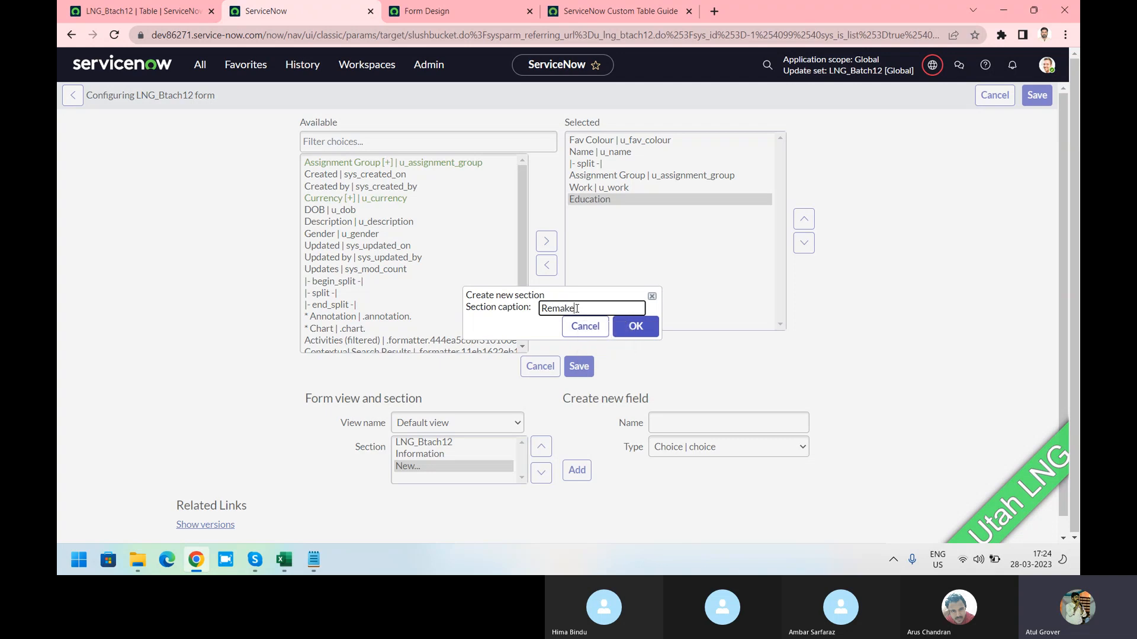
type("rks")
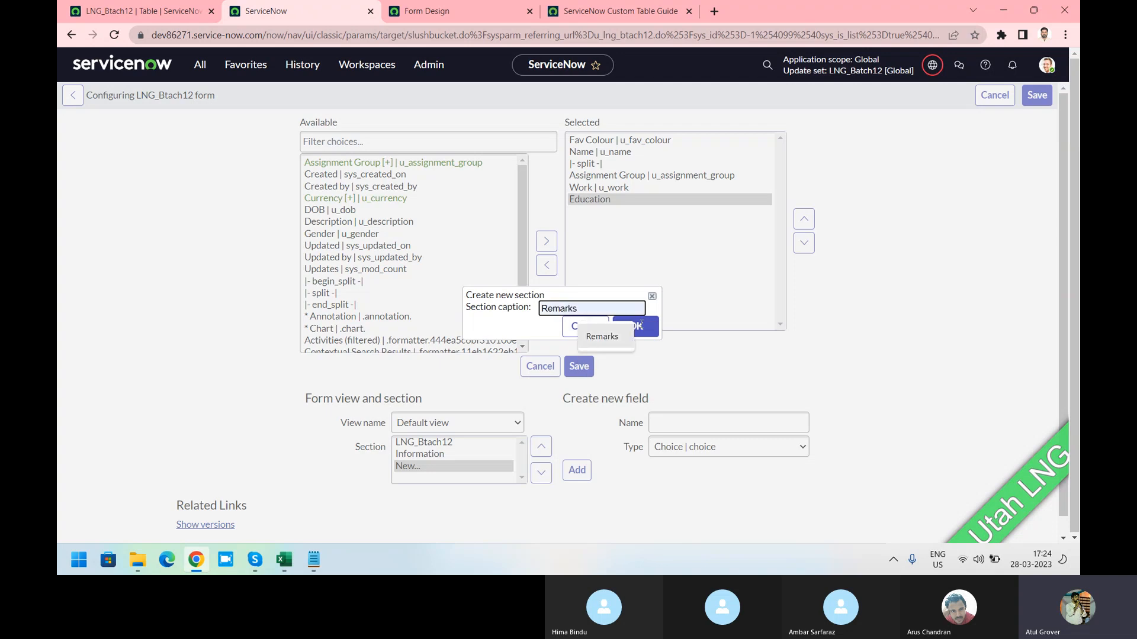
left_click(603, 336)
left_click(644, 328)
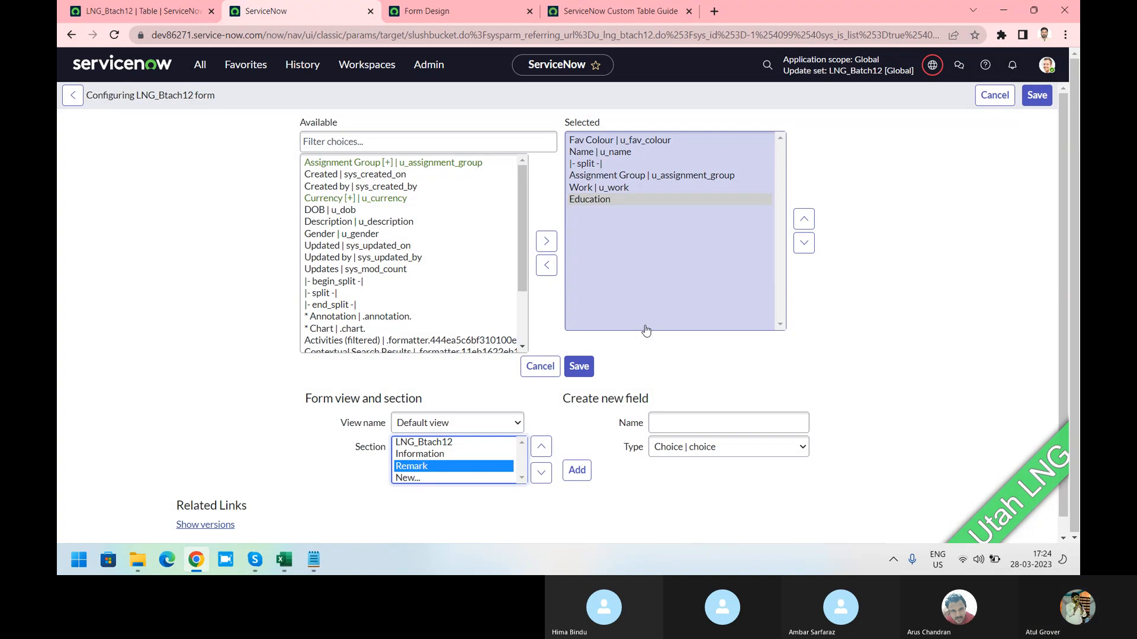
Add the Gender, Name, Updates and Work fields to the Remark section and save the form layout.
left_click(356, 269)
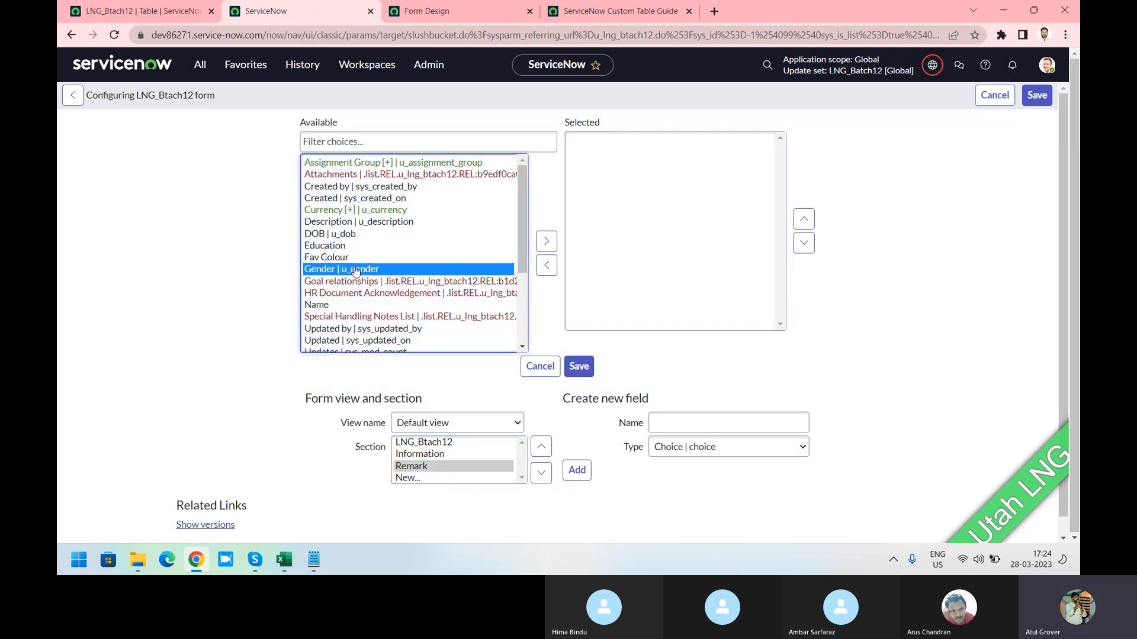
double_click(355, 269)
double_click(324, 295)
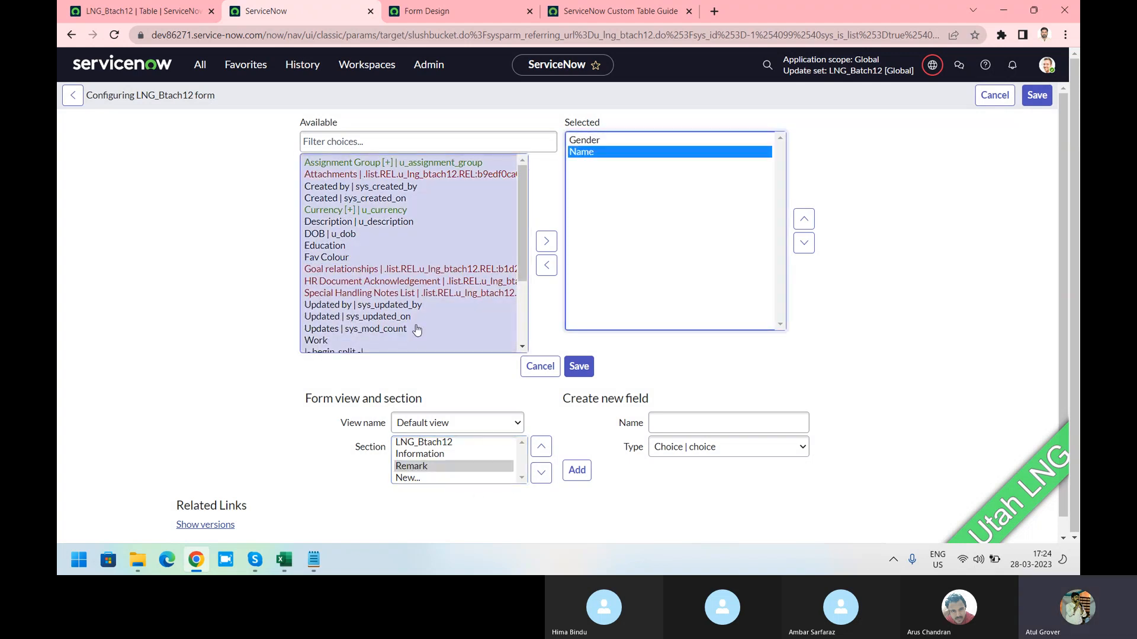
double_click(332, 329)
double_click(333, 329)
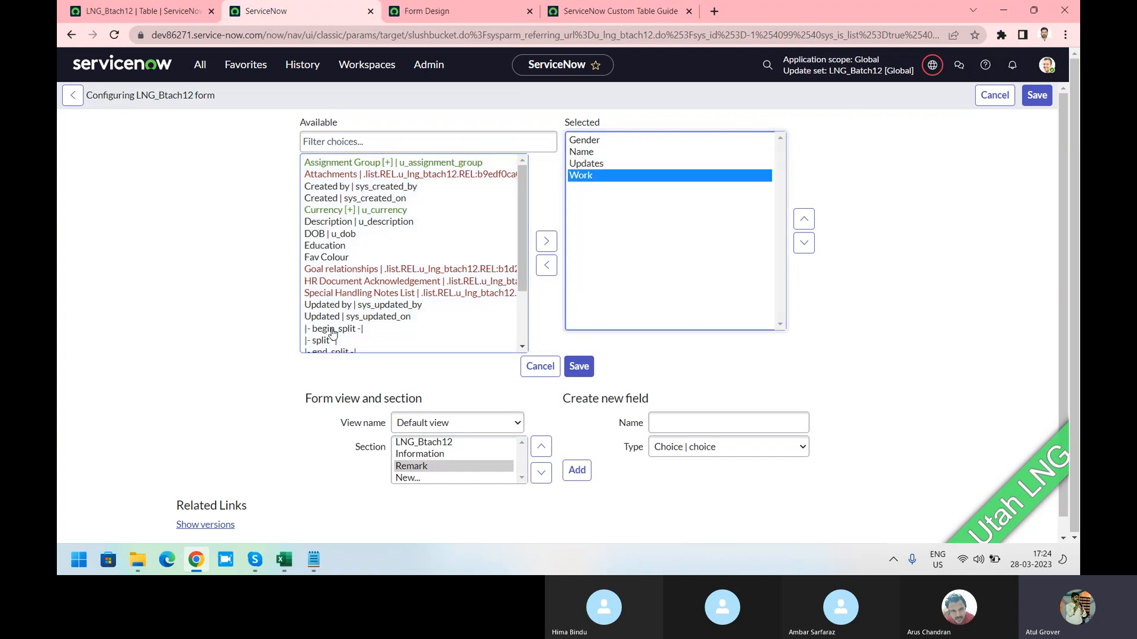
left_click(577, 366)
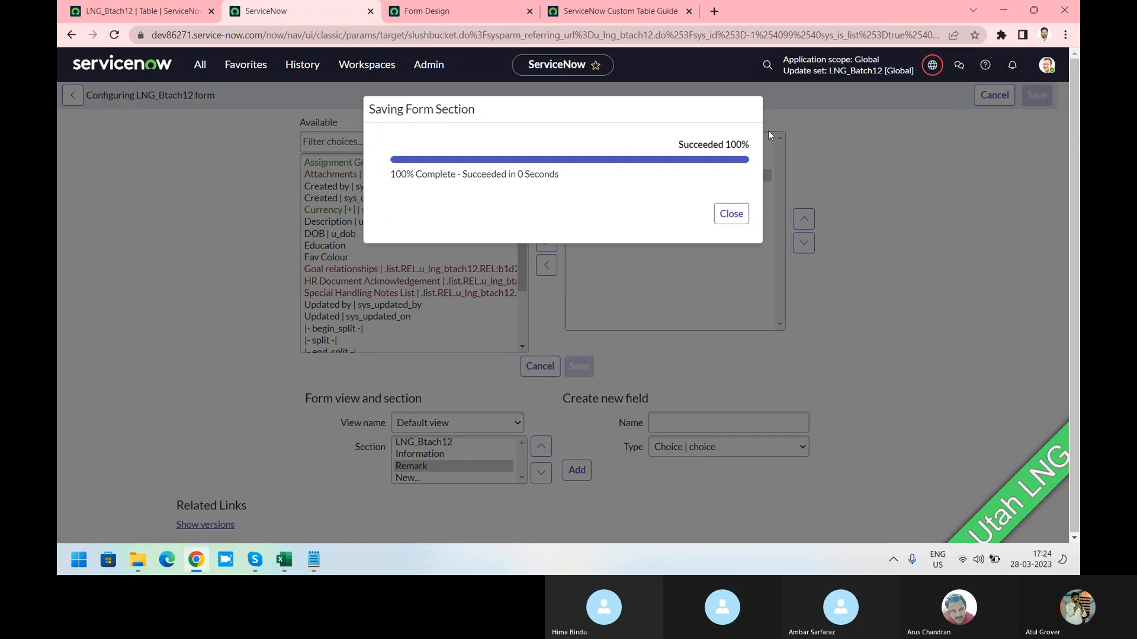
left_click(732, 215)
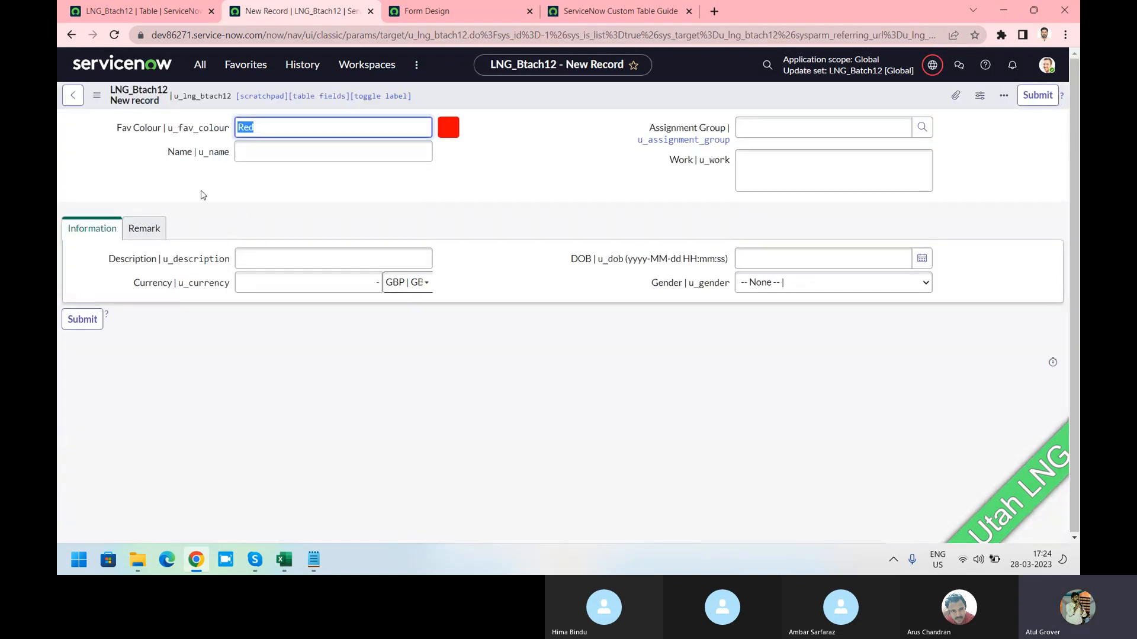
Check the Remark and Information sections on the new record form and compare their Gender choices.
left_click(145, 230)
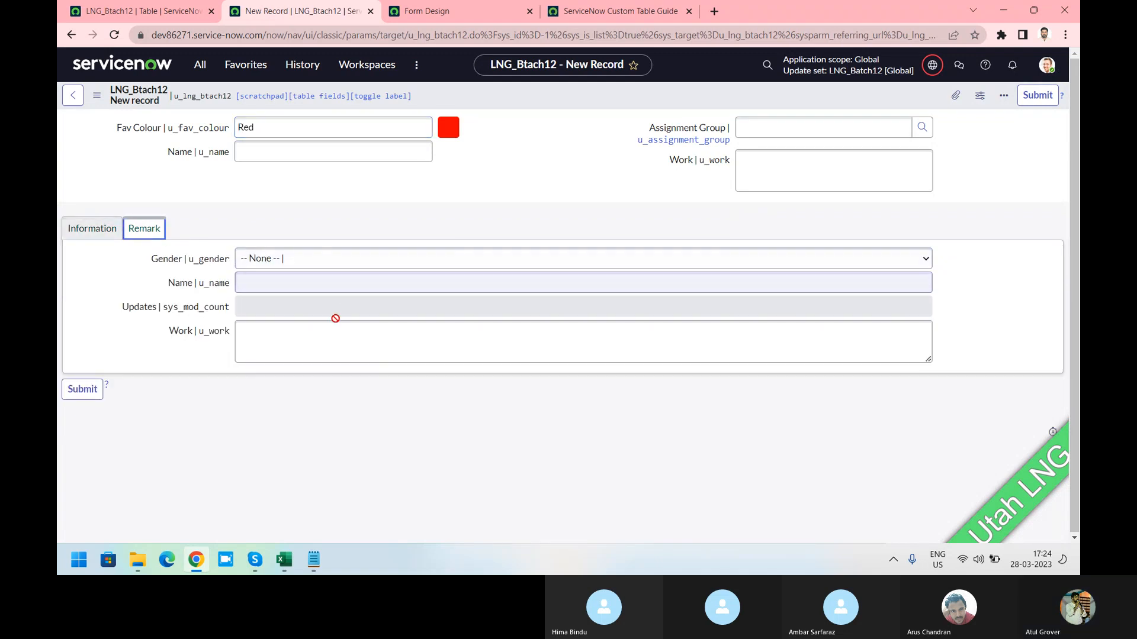
left_click(338, 266)
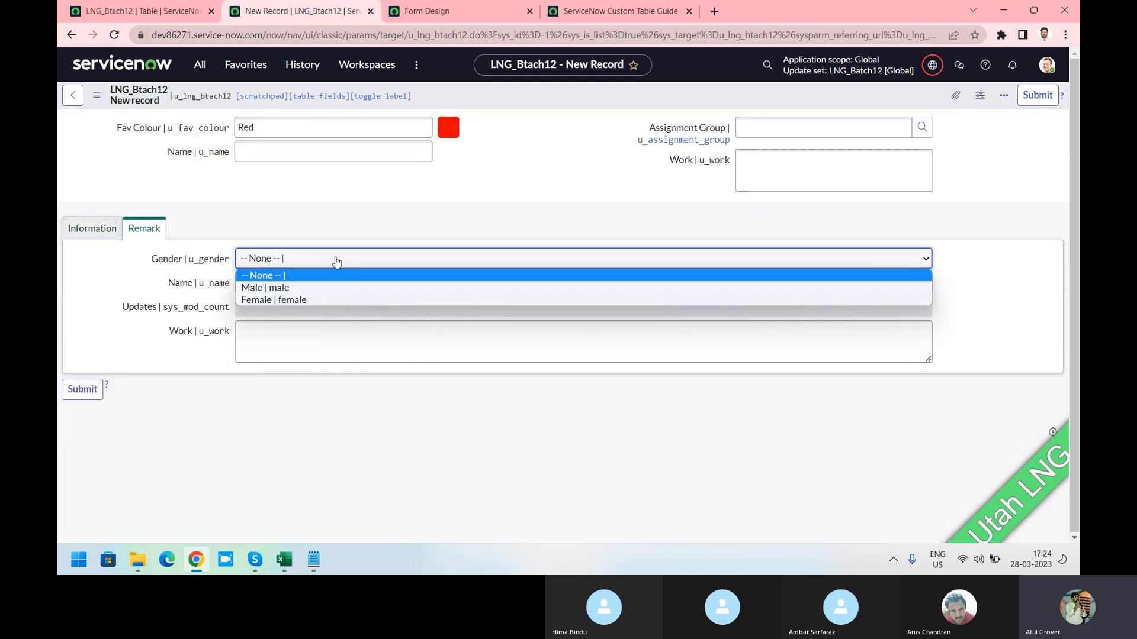
left_click(91, 232)
left_click(769, 284)
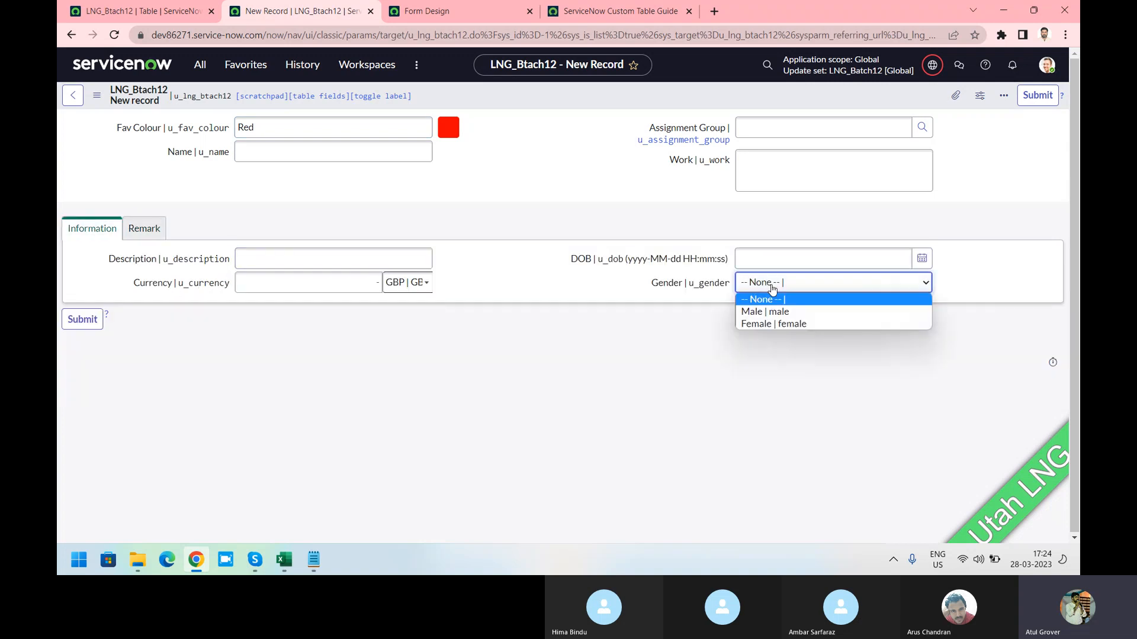
left_click(145, 230)
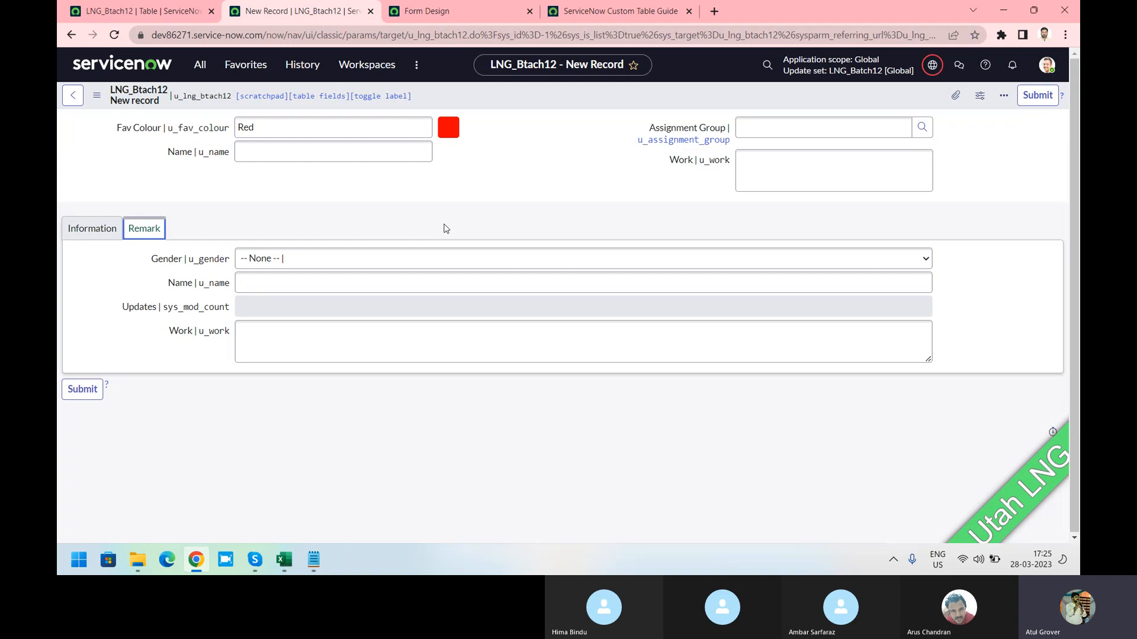
Reload the LNG_Btach12 table record and review its column definitions.
left_click(98, 11)
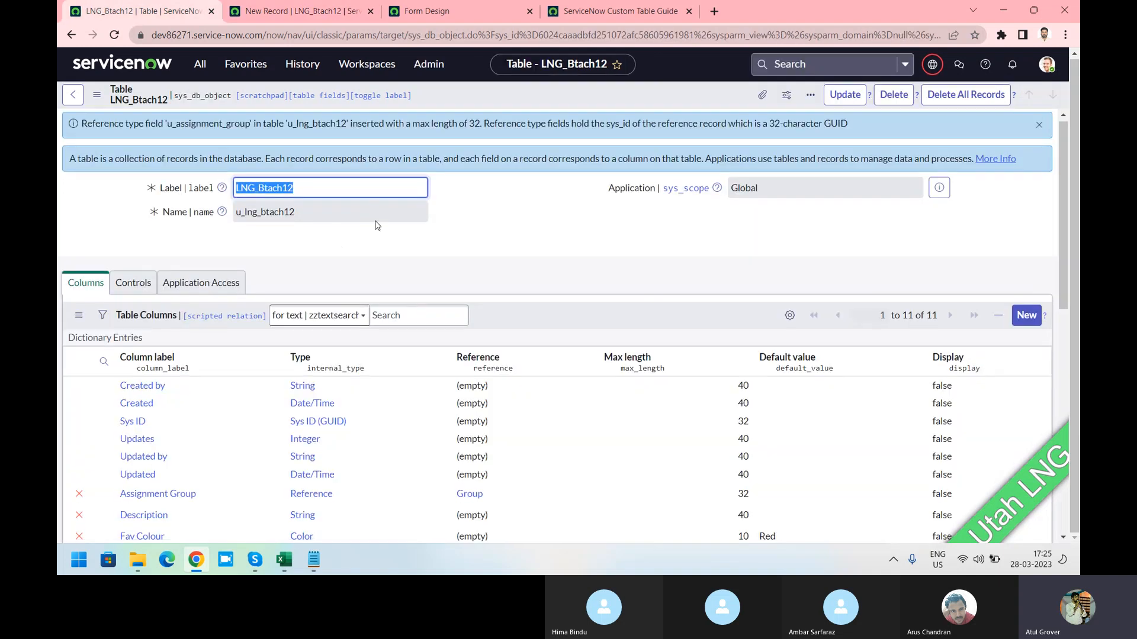
scroll(361, 231, "down", 5)
right_click(468, 100)
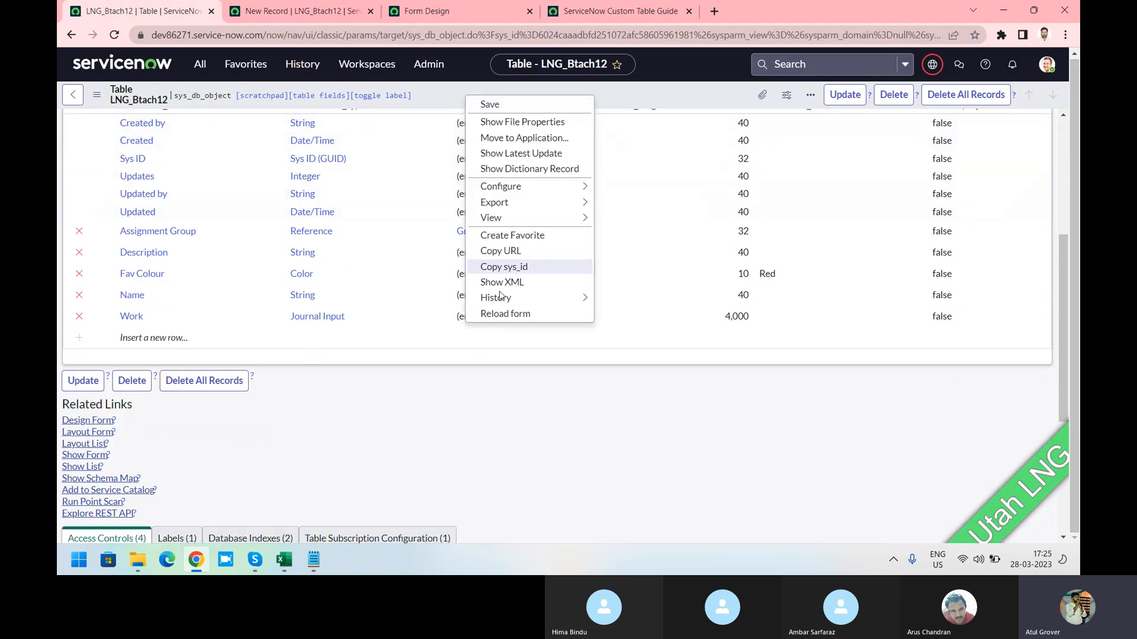
left_click(499, 313)
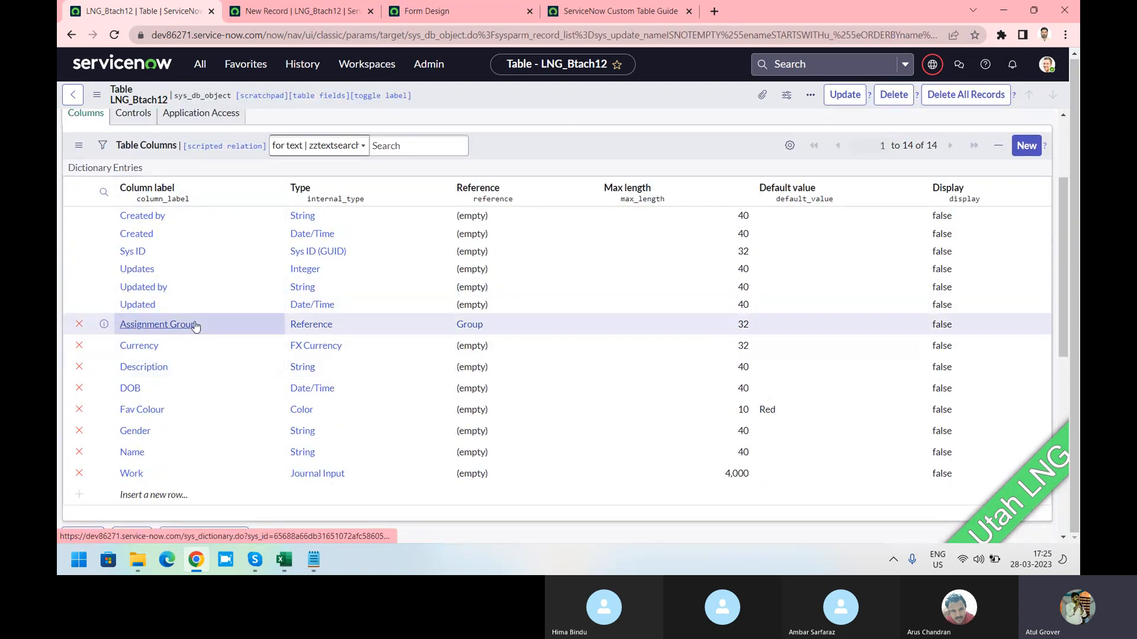
scroll(196, 326, "down", 1)
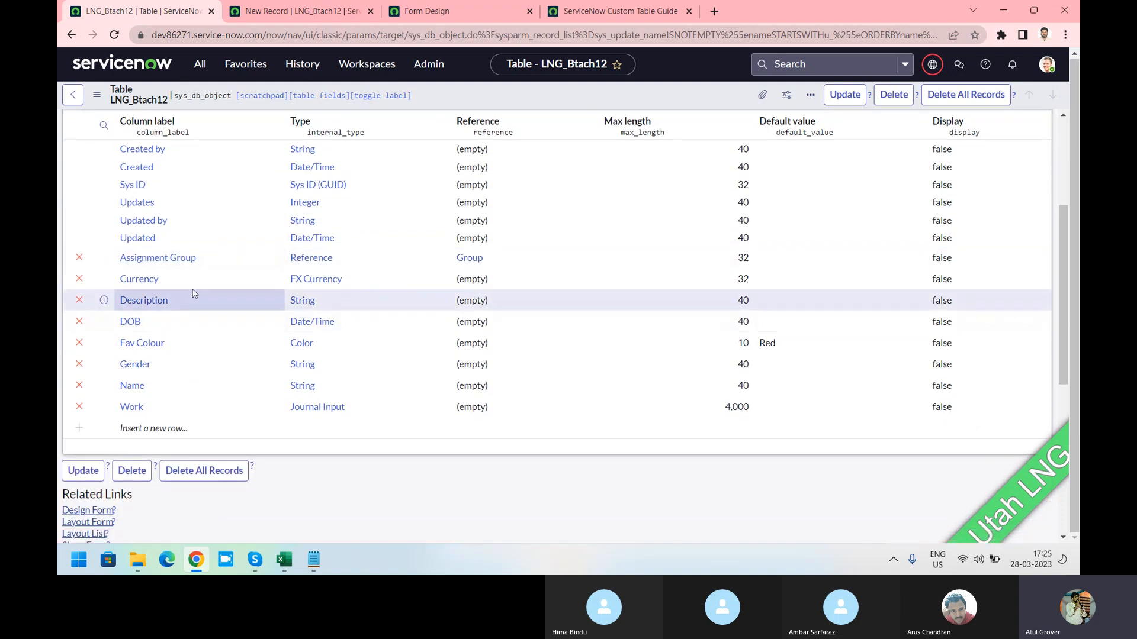
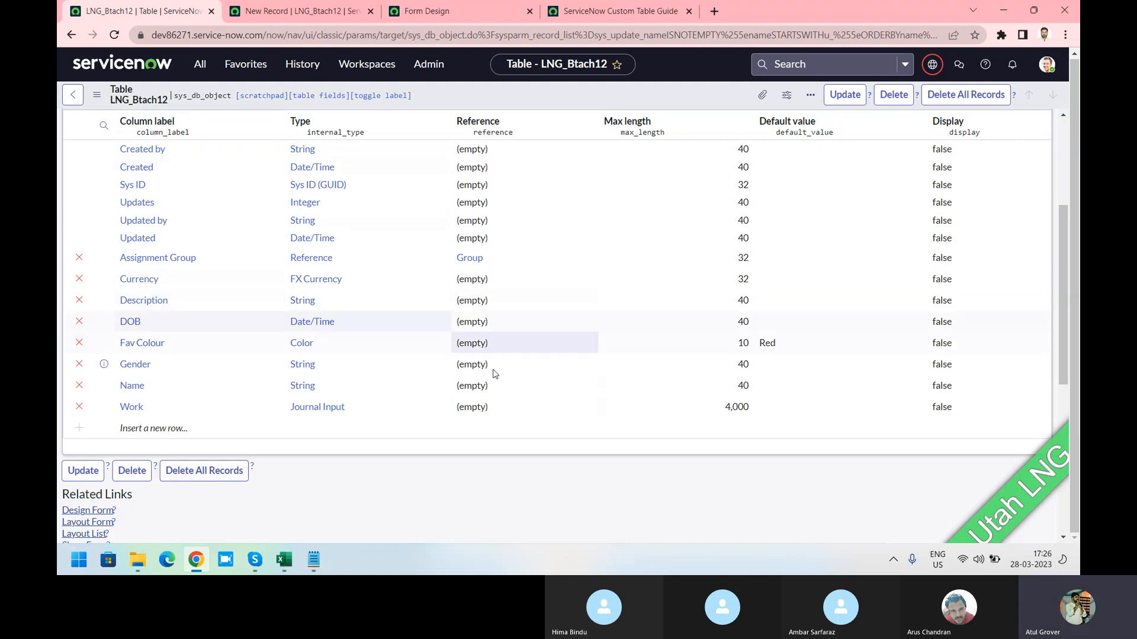
Open the form designer for the LNG_Btach12 table from its related links, then return to the table record.
scroll(341, 416, "down", 2)
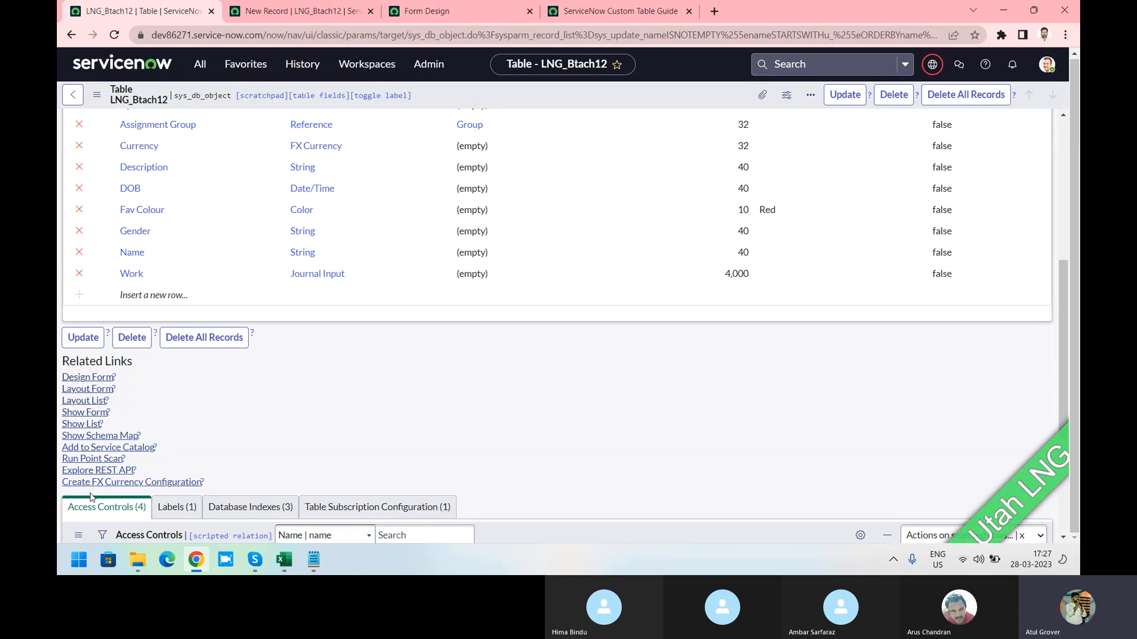
left_click(89, 379)
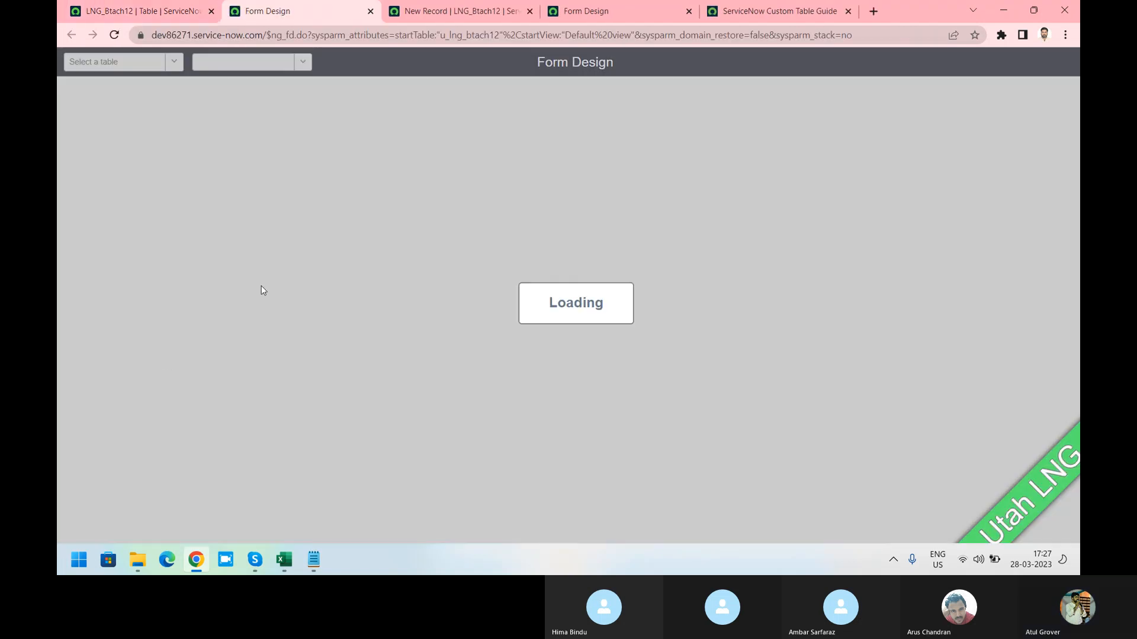
left_click(136, 10)
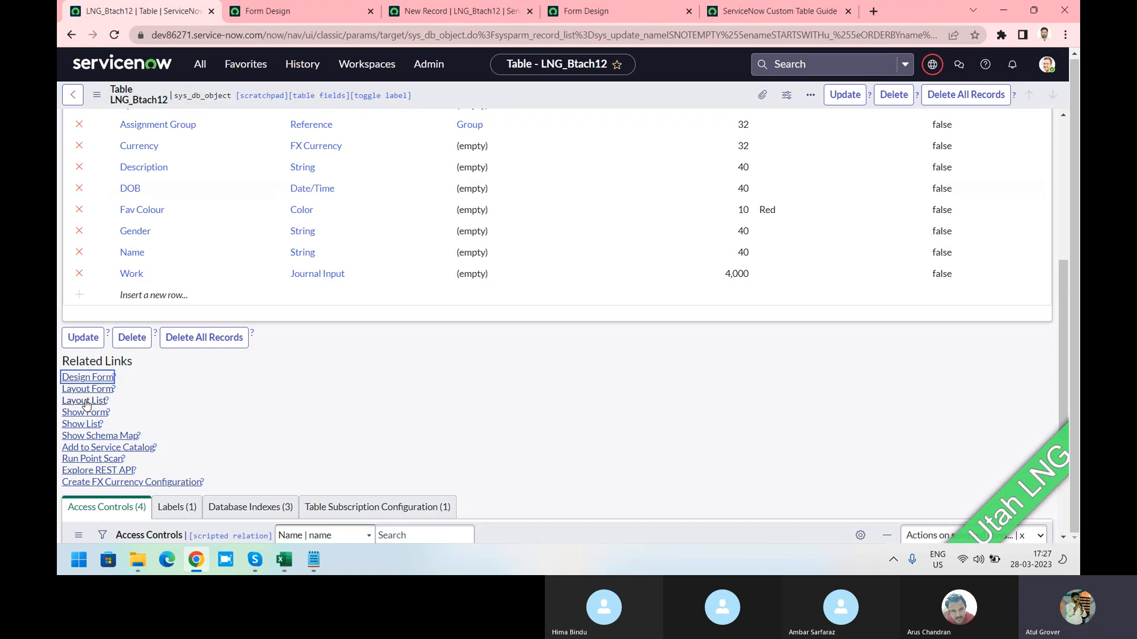
In the new record's browser tab, find the LNG_Btach12s module by filtering for "learn" and open its list.
left_click(416, 18)
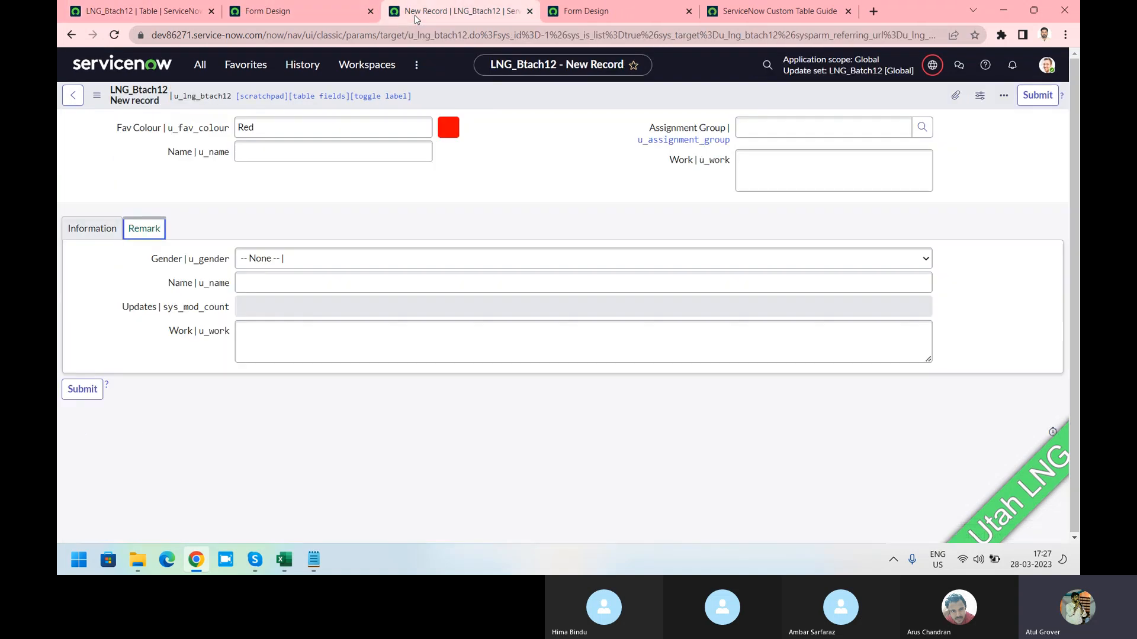
left_click(200, 64)
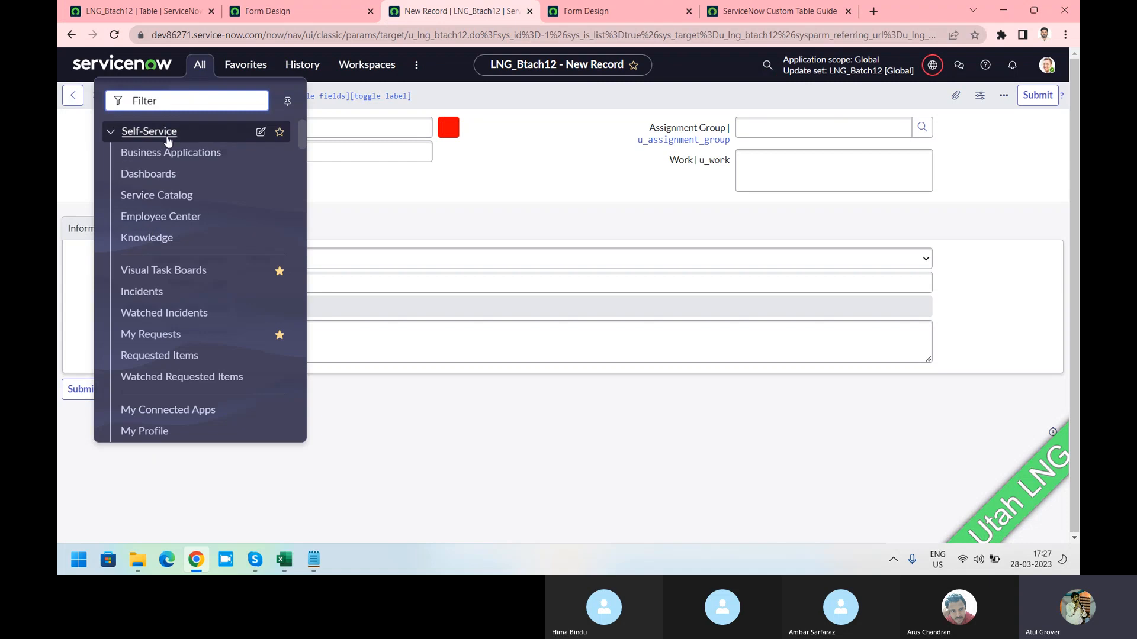
type("learn")
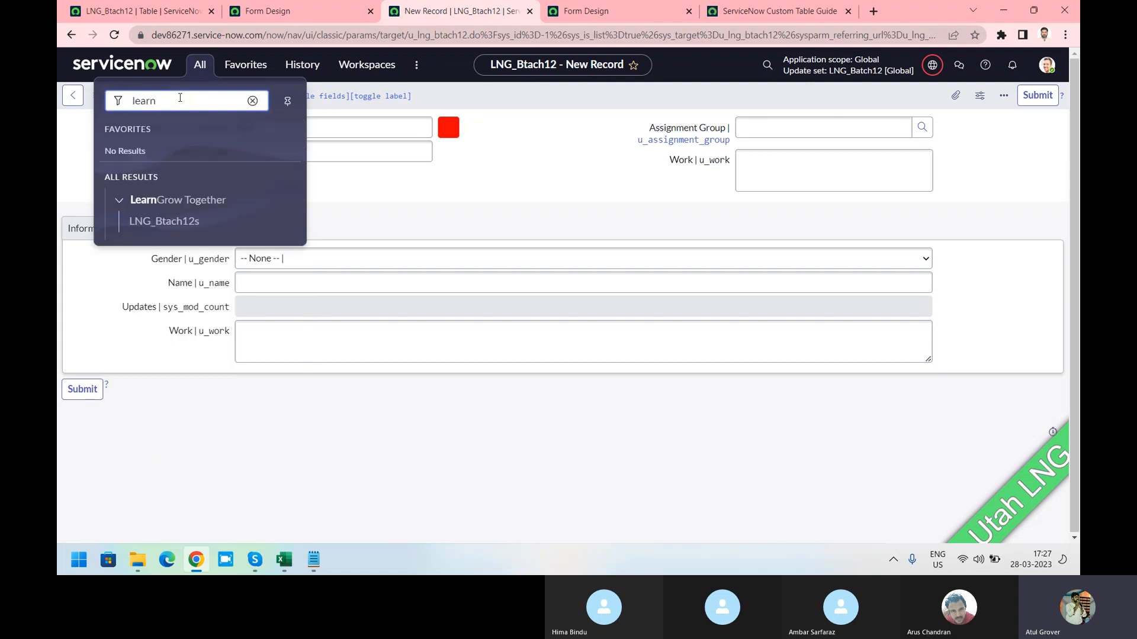
left_click(173, 222)
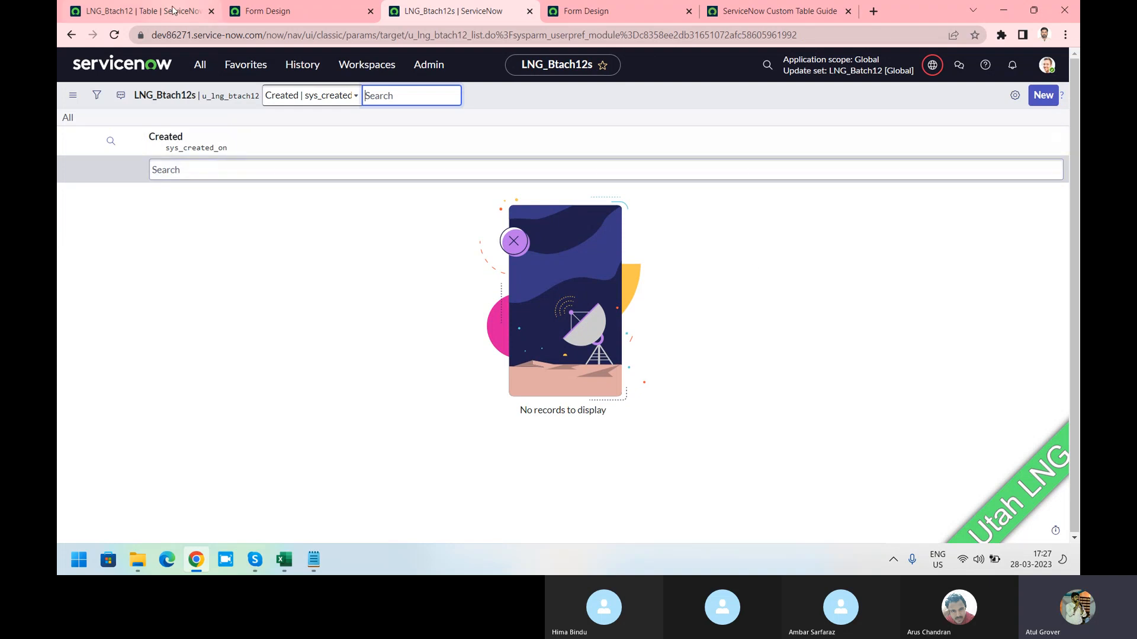
Replace Created with Name, Gender and Description as the LNG_Btach12 list layout's columns, save it, and reload the list to check the columns.
left_click(172, 10)
left_click(78, 402)
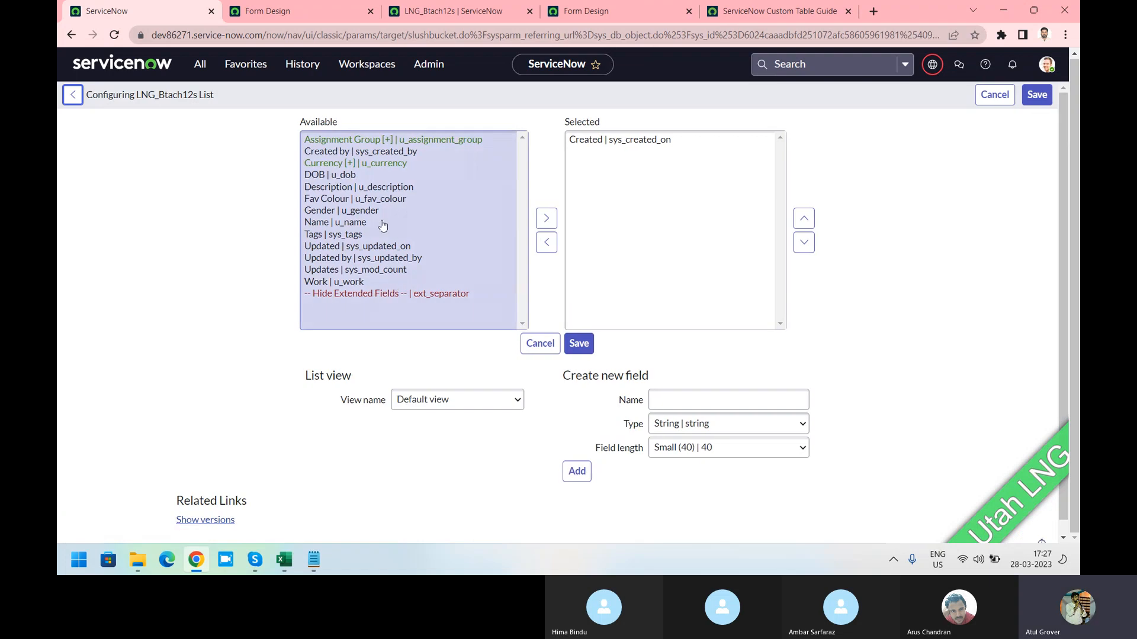
left_click(669, 161)
double_click(630, 142)
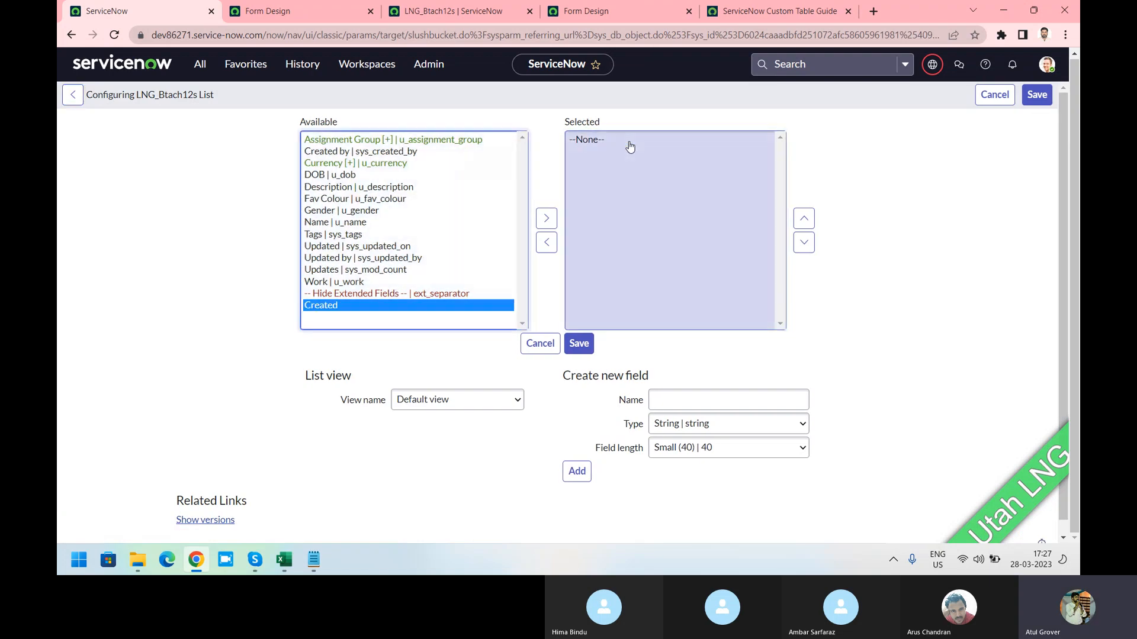
double_click(330, 222)
double_click(330, 211)
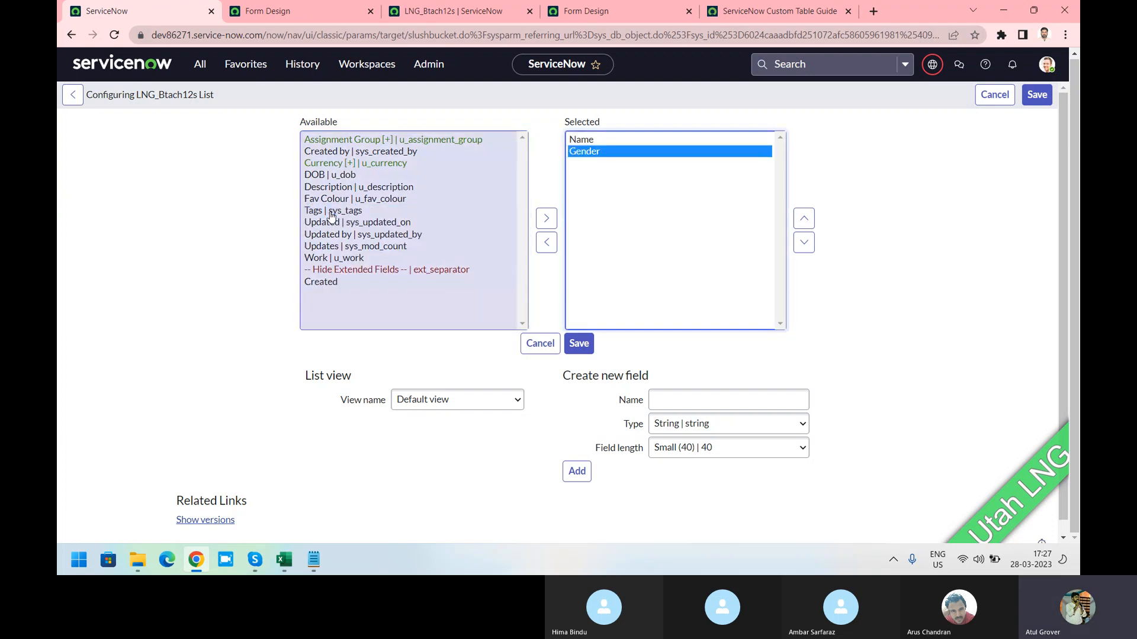
double_click(331, 187)
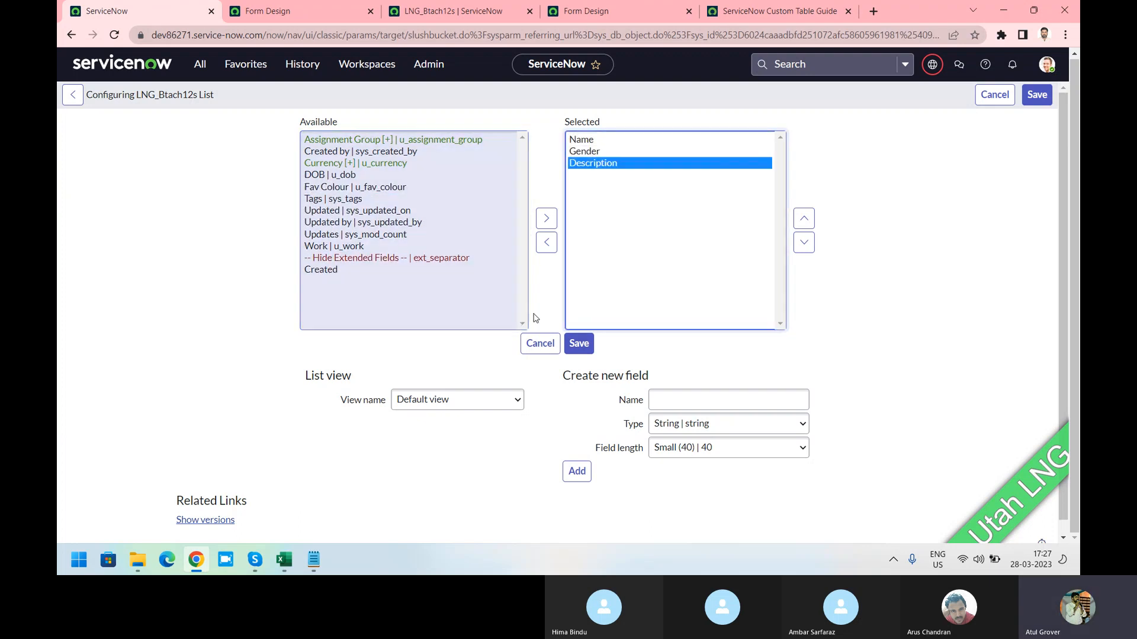
left_click(578, 345)
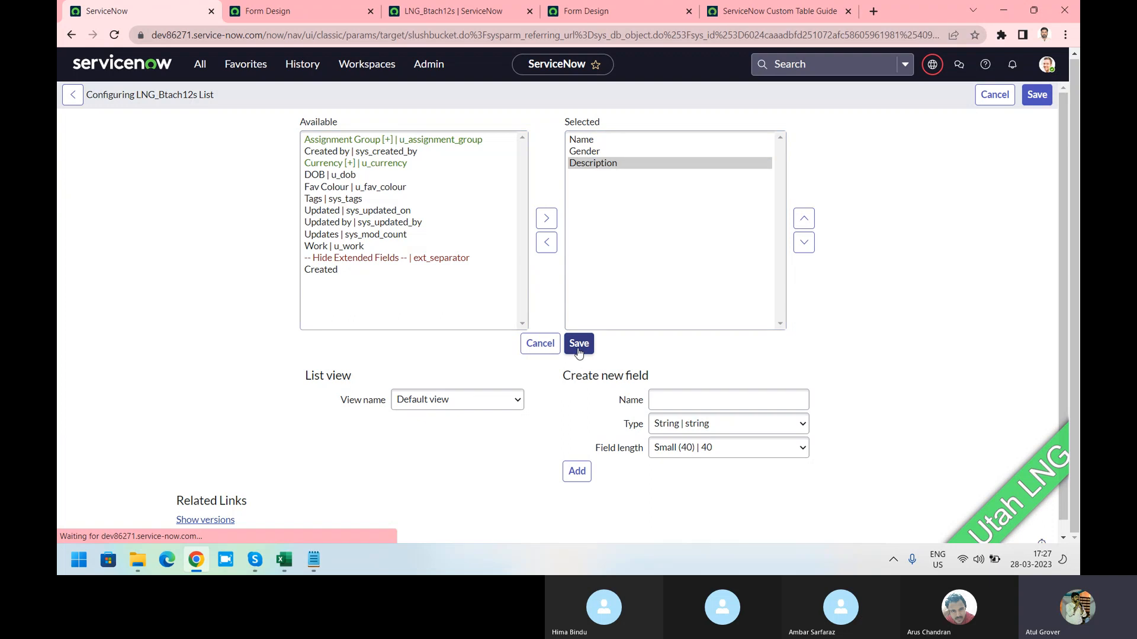
left_click(430, 10)
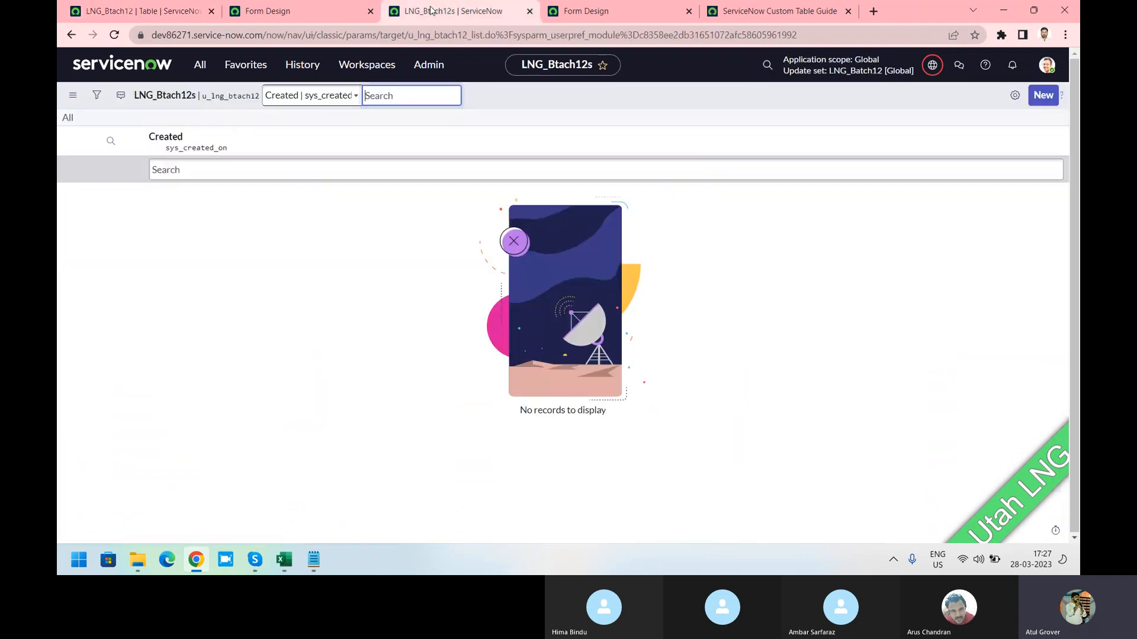
left_click(115, 42)
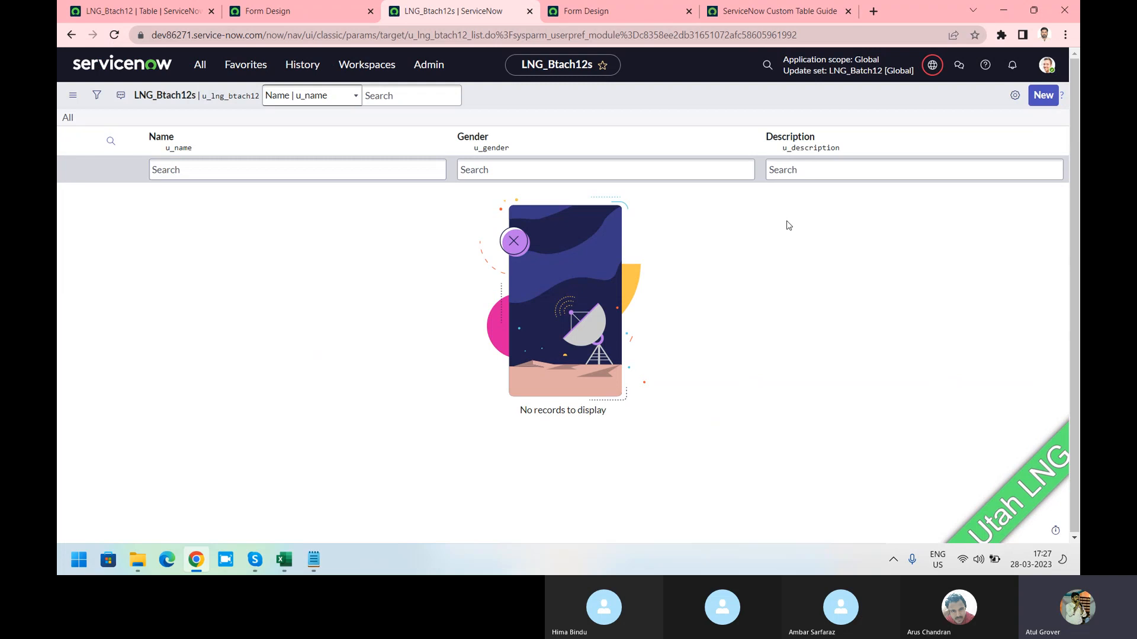
Open the LNG_Btach12 table's schema map, show its referenced and referencing tables, and expand the table's columns.
left_click(142, 10)
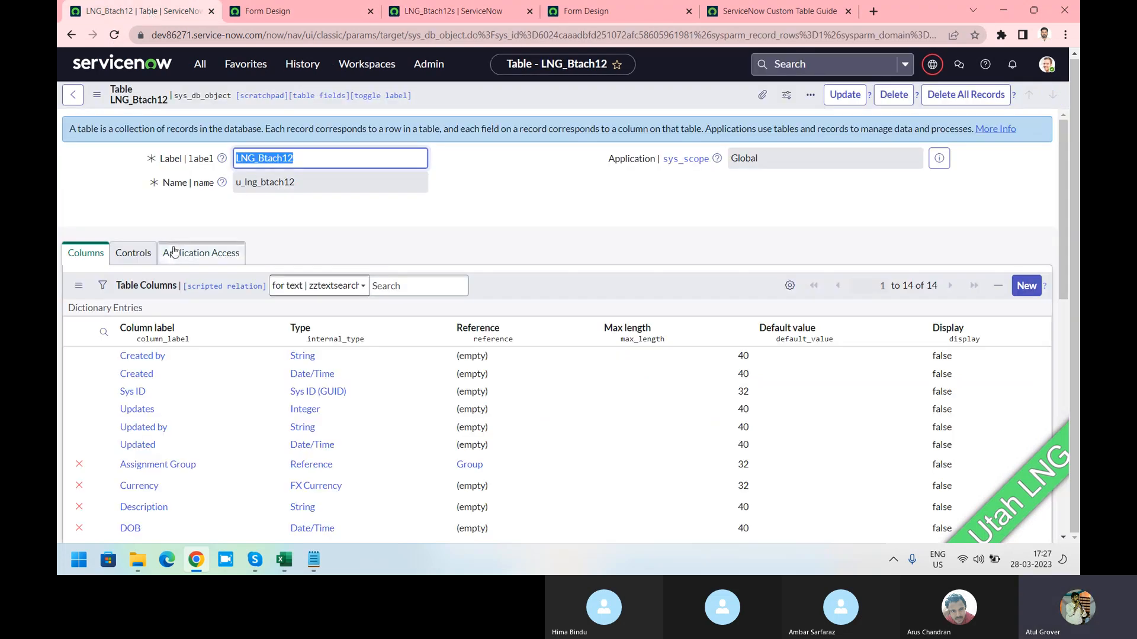
scroll(178, 261, "down", 7)
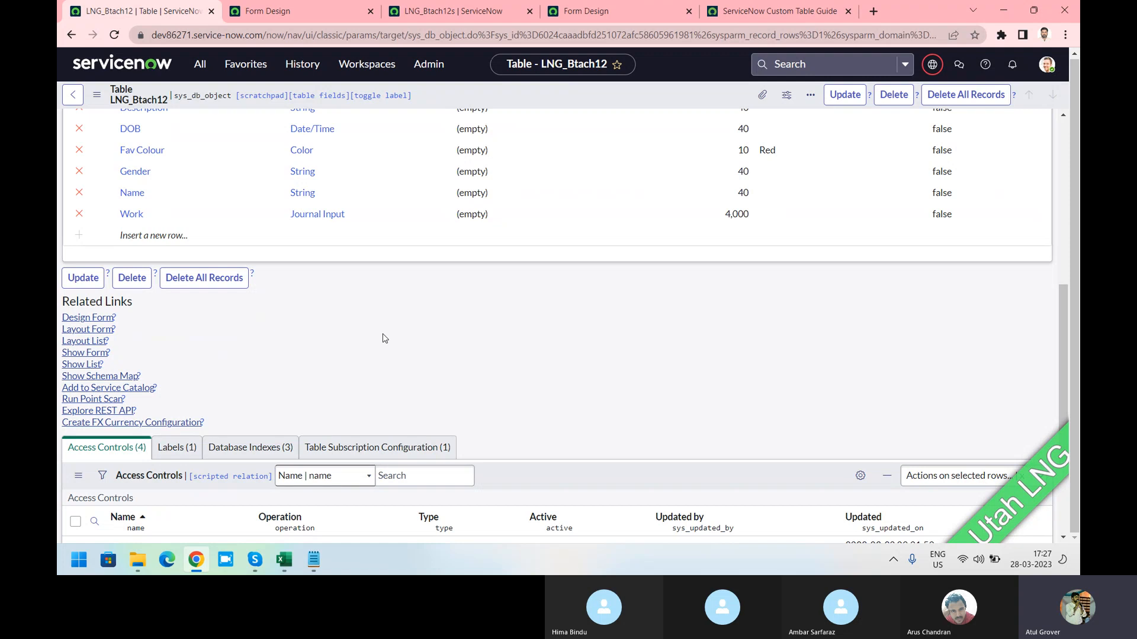
left_click(108, 376)
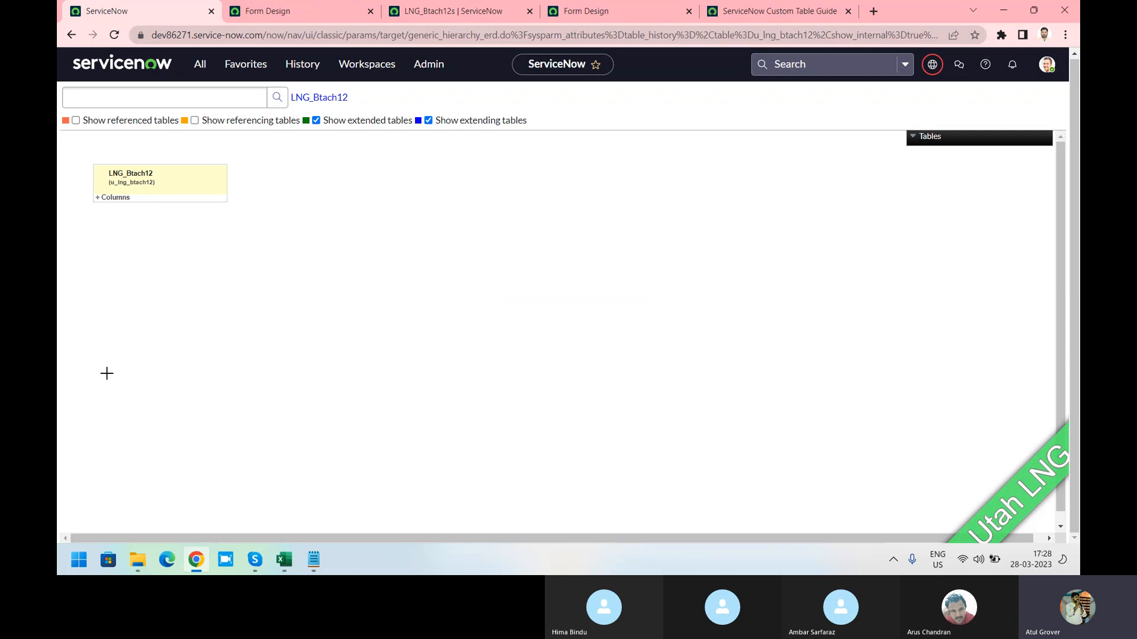
left_click(76, 121)
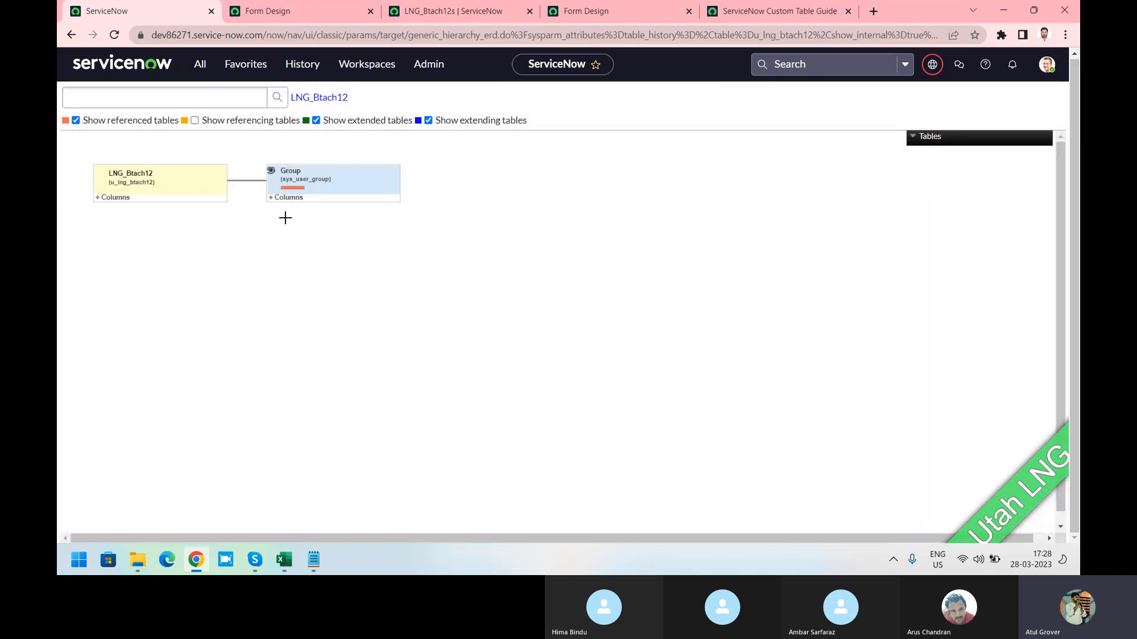
left_click(195, 120)
left_click(99, 201)
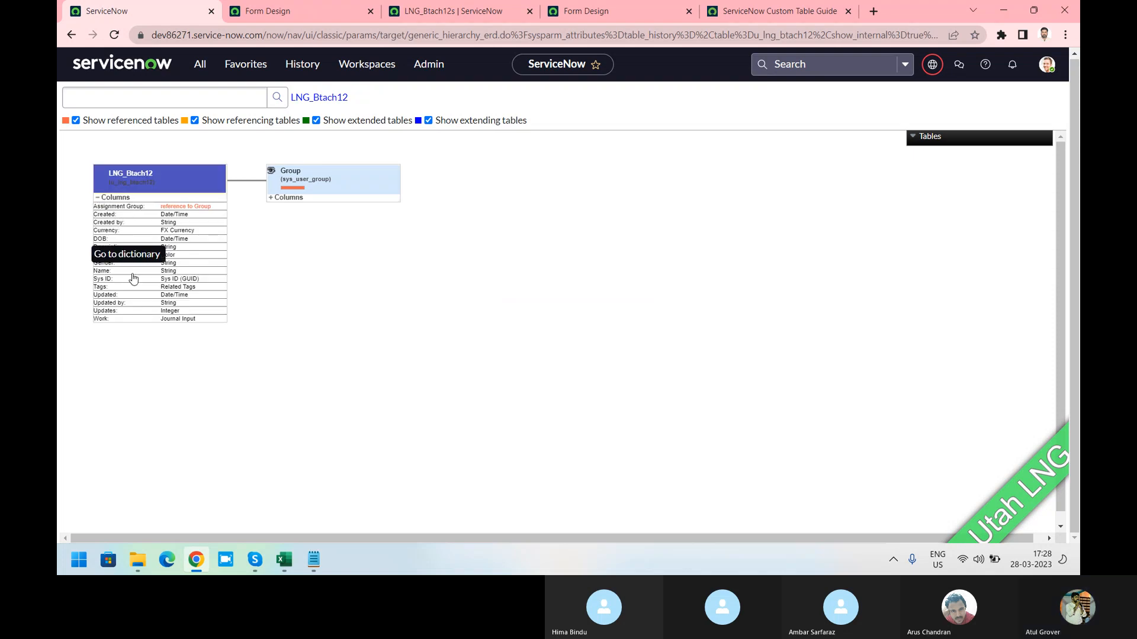
Look up "task" in the schema map's table search, replace it with "incident", and load the Incident table's map.
left_click(120, 102)
left_click(120, 102)
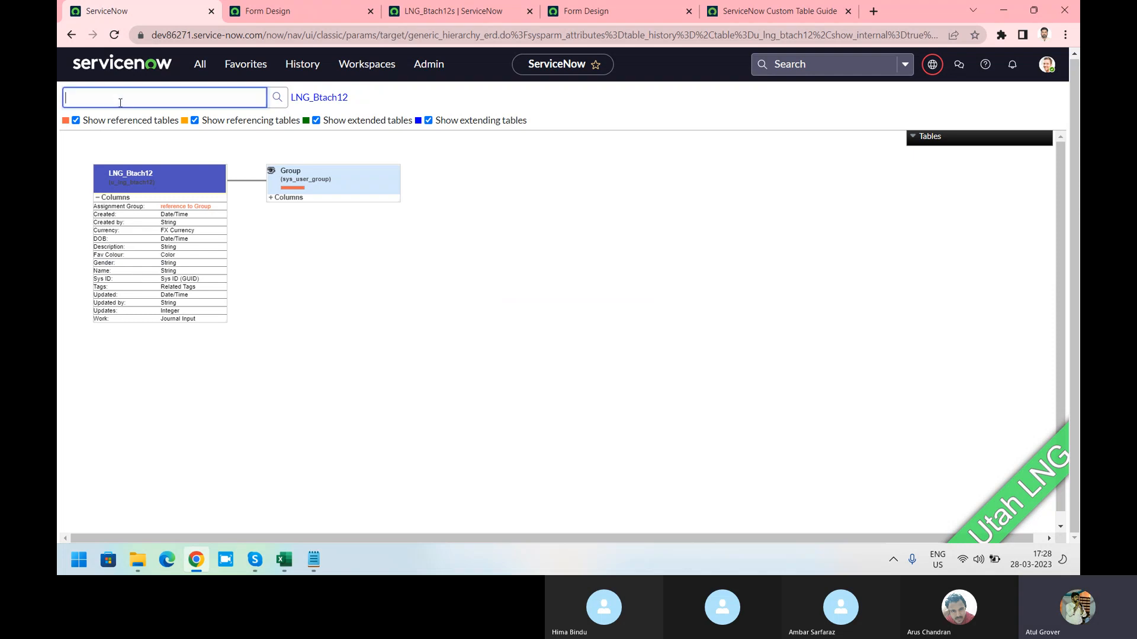
type("task")
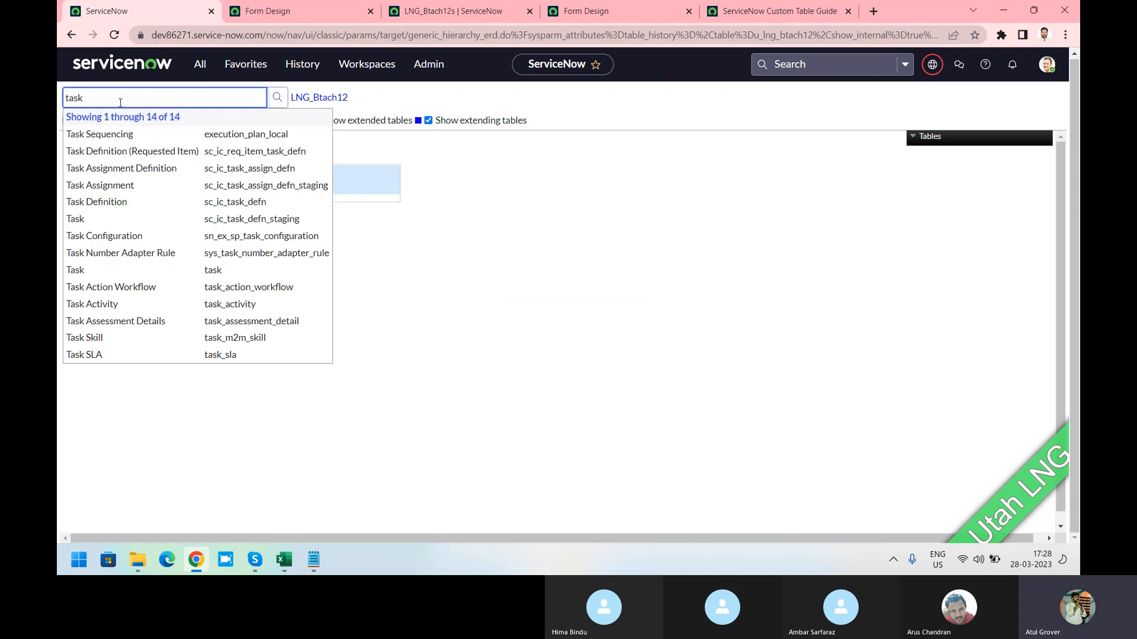
left_click_drag(87, 99, 59, 99)
type("inciden")
key("BackSpace")
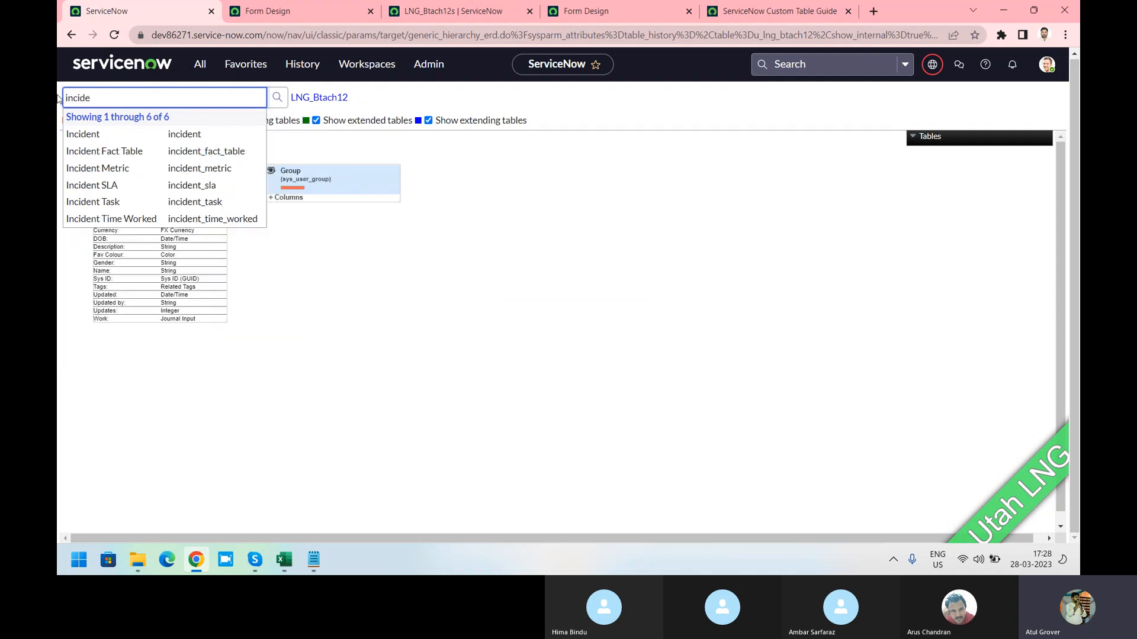
type("dent")
left_click(99, 134)
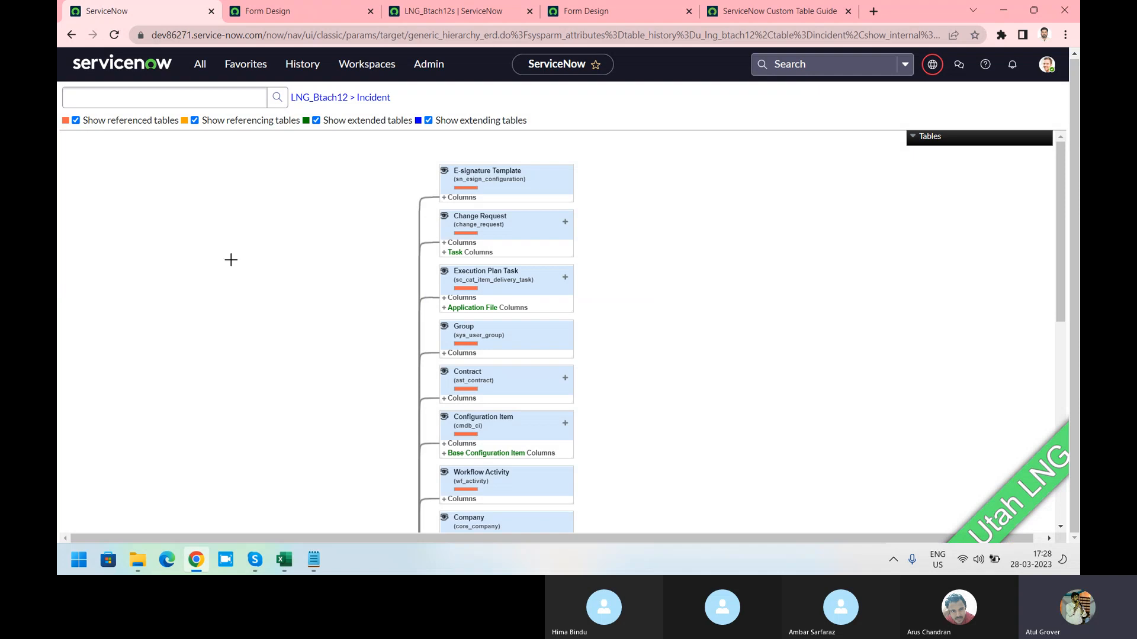
Leave the extended and extending tables out of the Incident map, and hide the Incident Task table beside Incident.
left_click(316, 120)
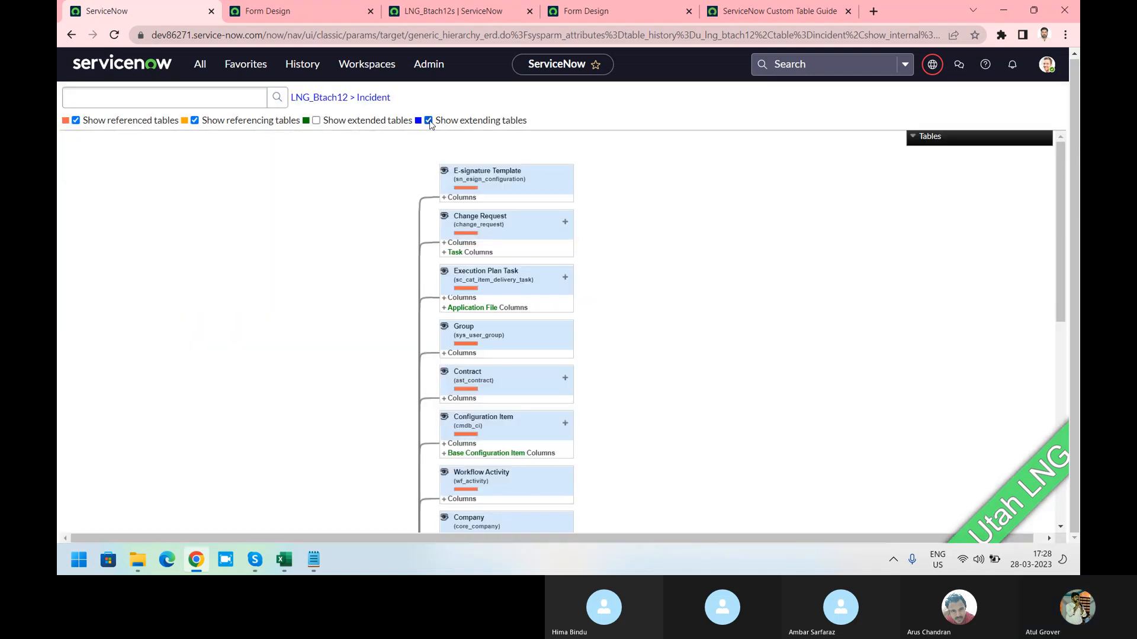
left_click(428, 121)
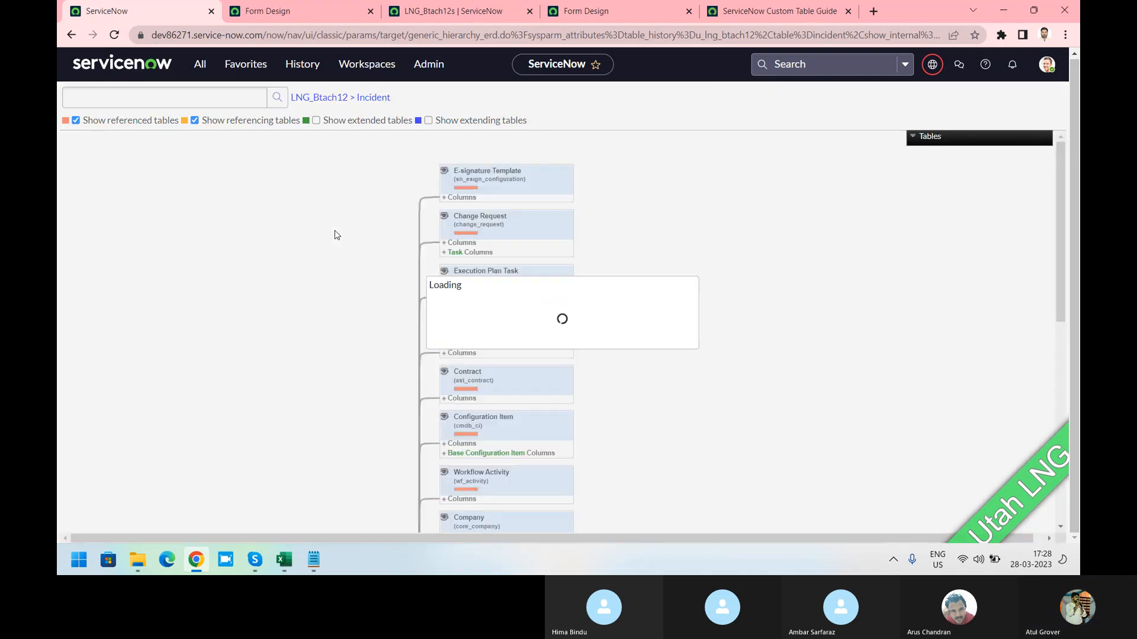
scroll(334, 231, "down", 3)
scroll(334, 231, "down", 5)
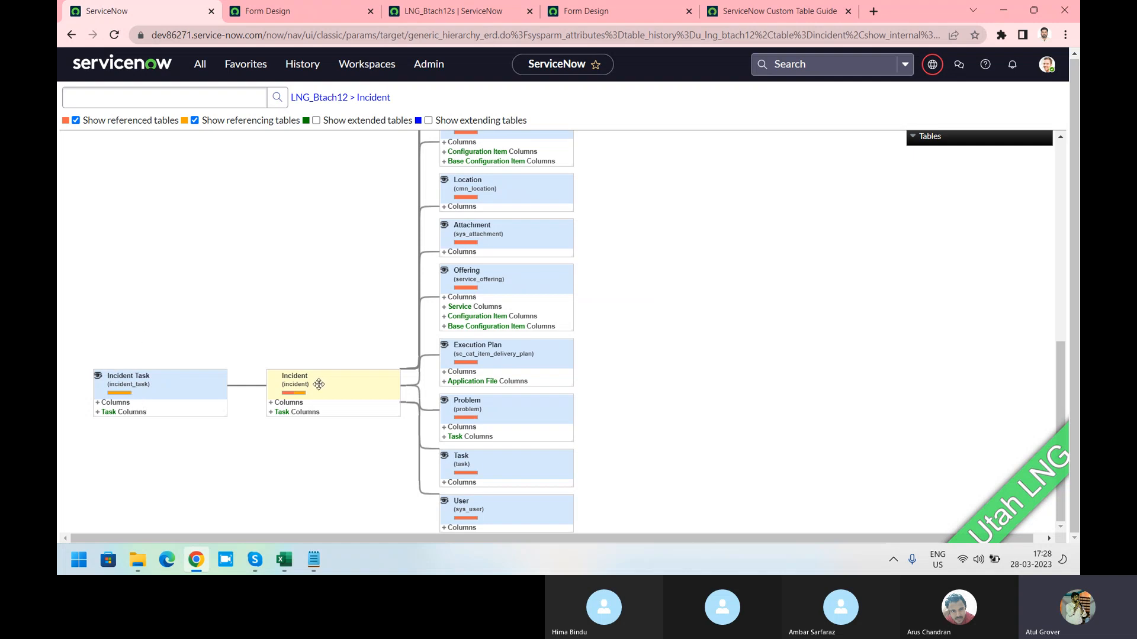
left_click(98, 376)
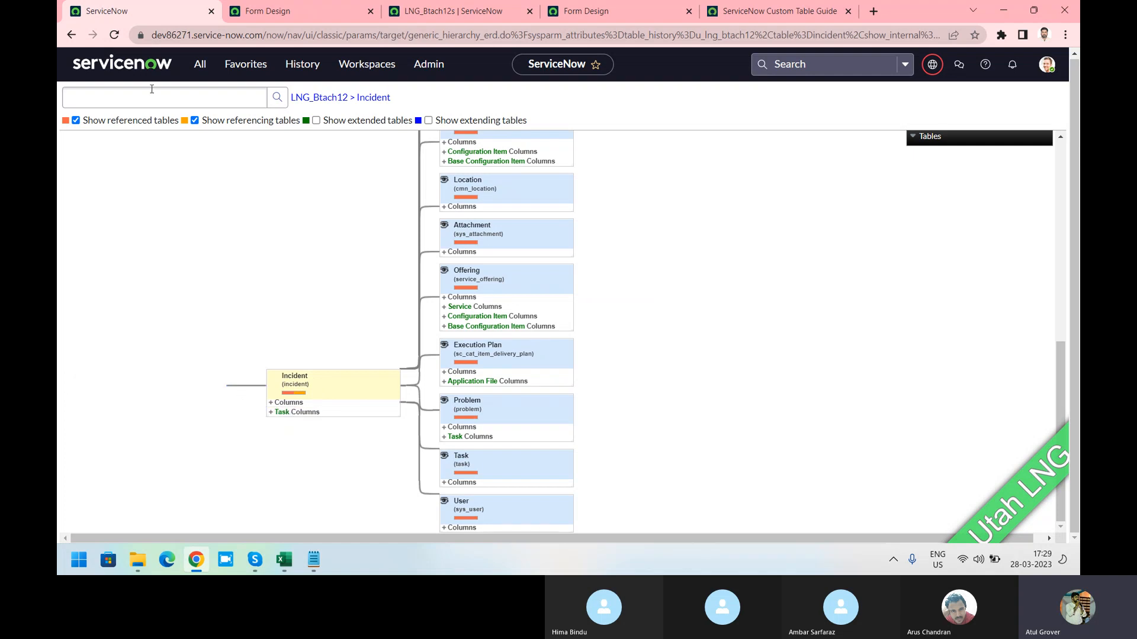
Expand the inherited Task columns and the Incident table's own columns in the map and review both groups.
left_click(272, 412)
scroll(315, 402, "down", 2)
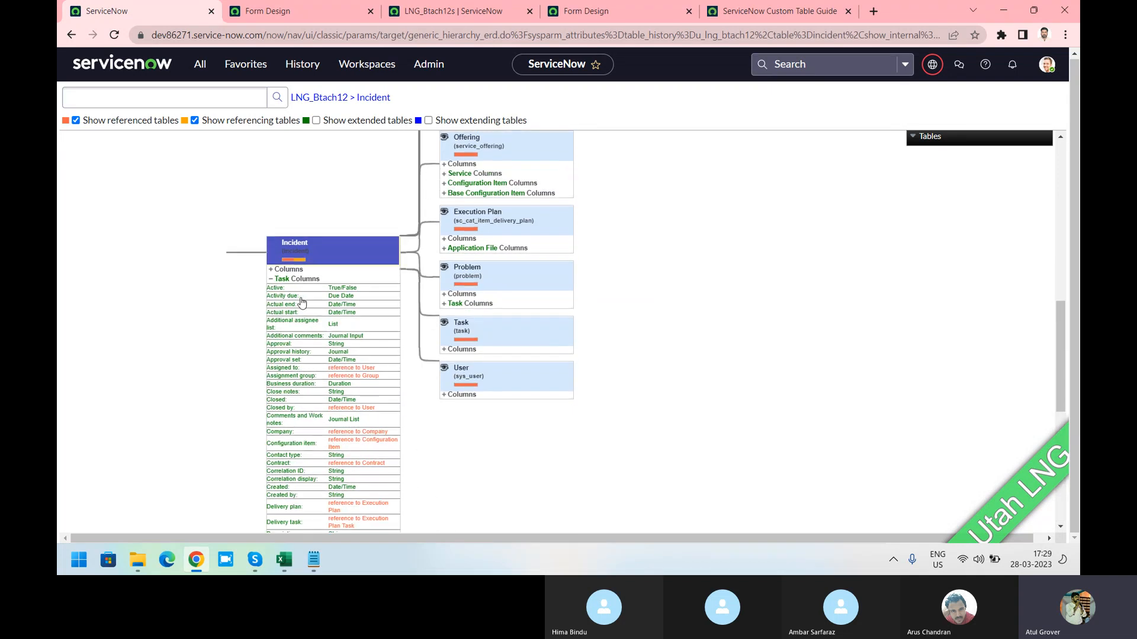
left_click(270, 269)
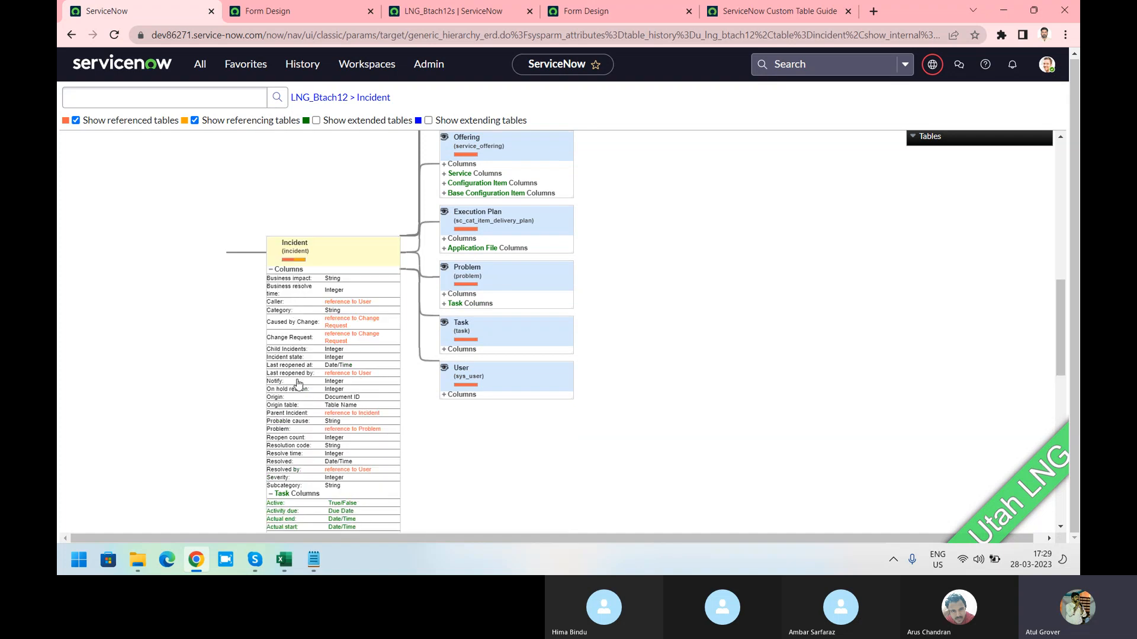
scroll(302, 360, "down", 2)
scroll(305, 277, "down", 2)
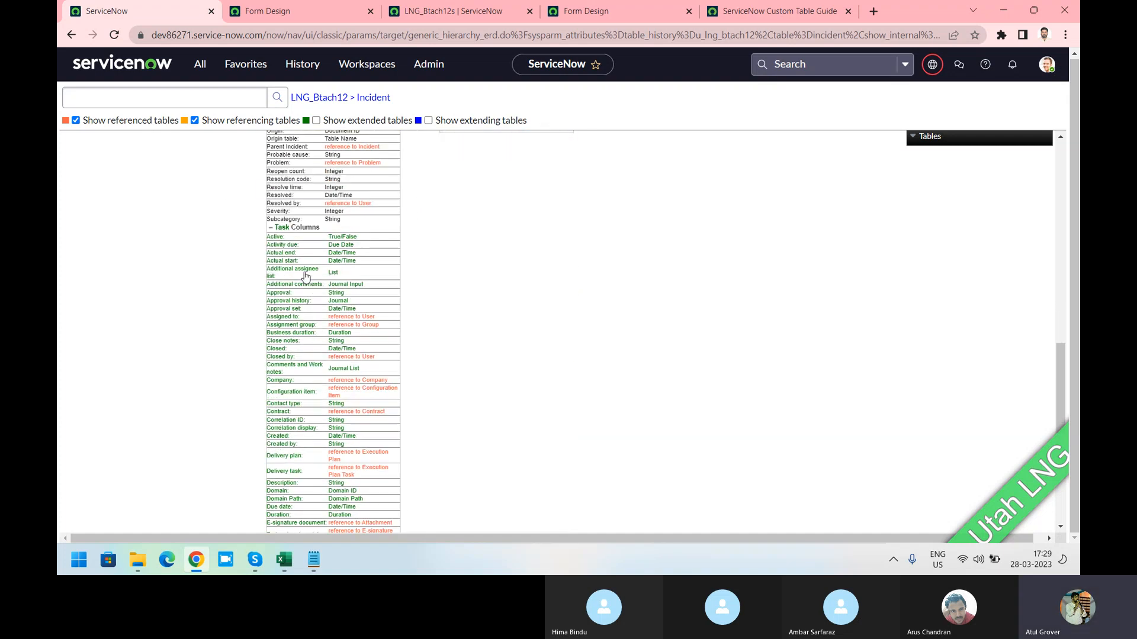
Switch the referencing tables off and back on in the Incident map, then show the extending and extended tables again.
left_click(195, 121)
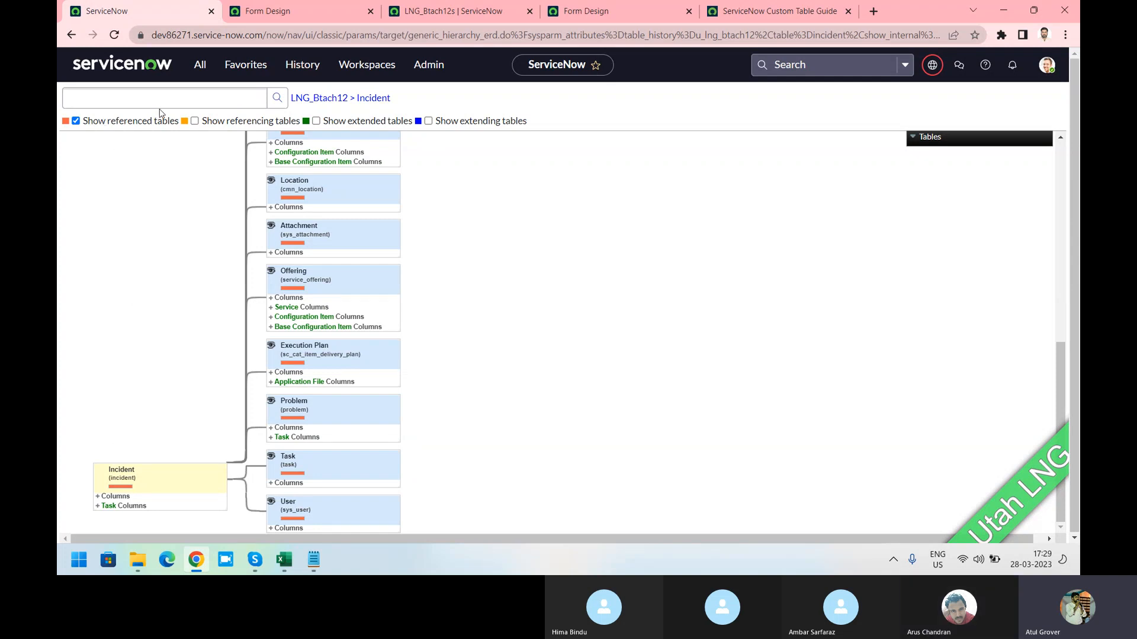
left_click(194, 121)
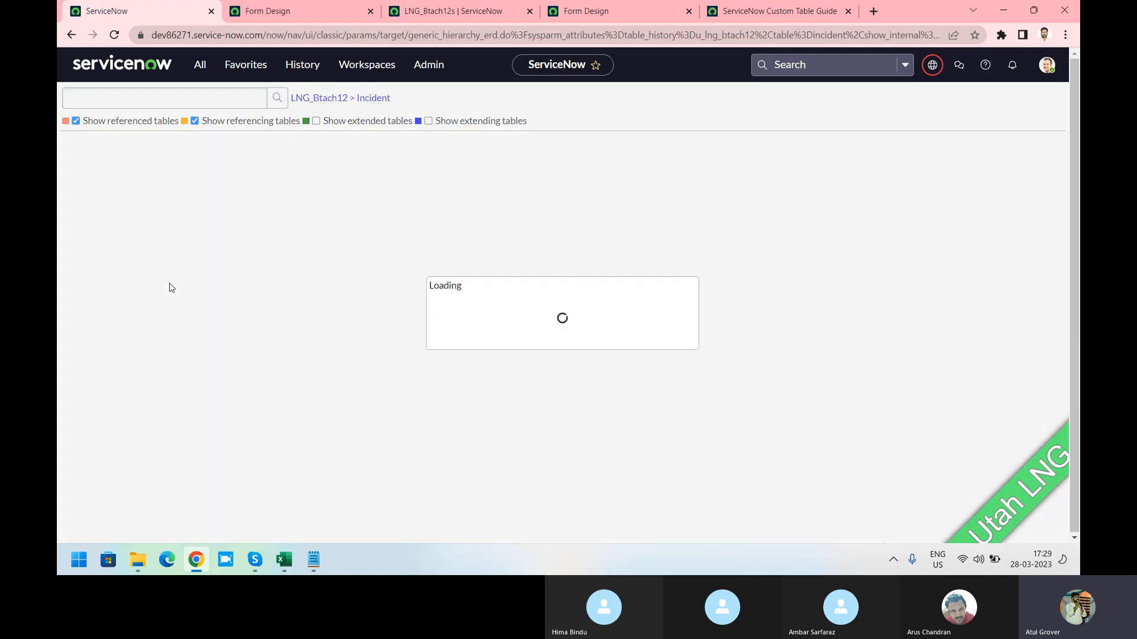
scroll(169, 283, "down", 8)
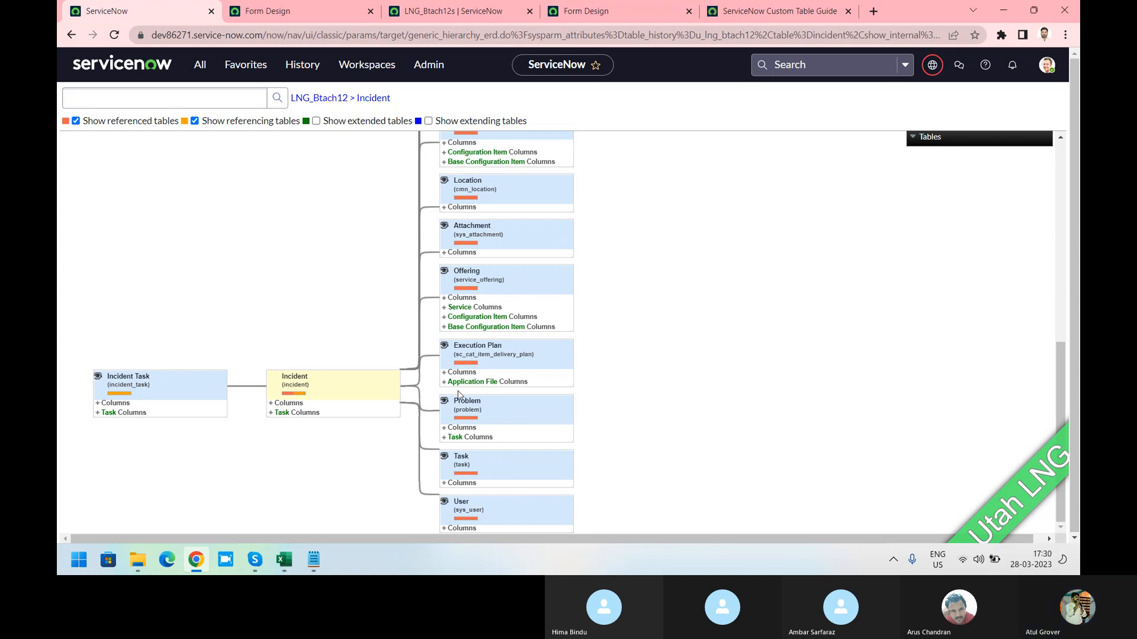
left_click(428, 121)
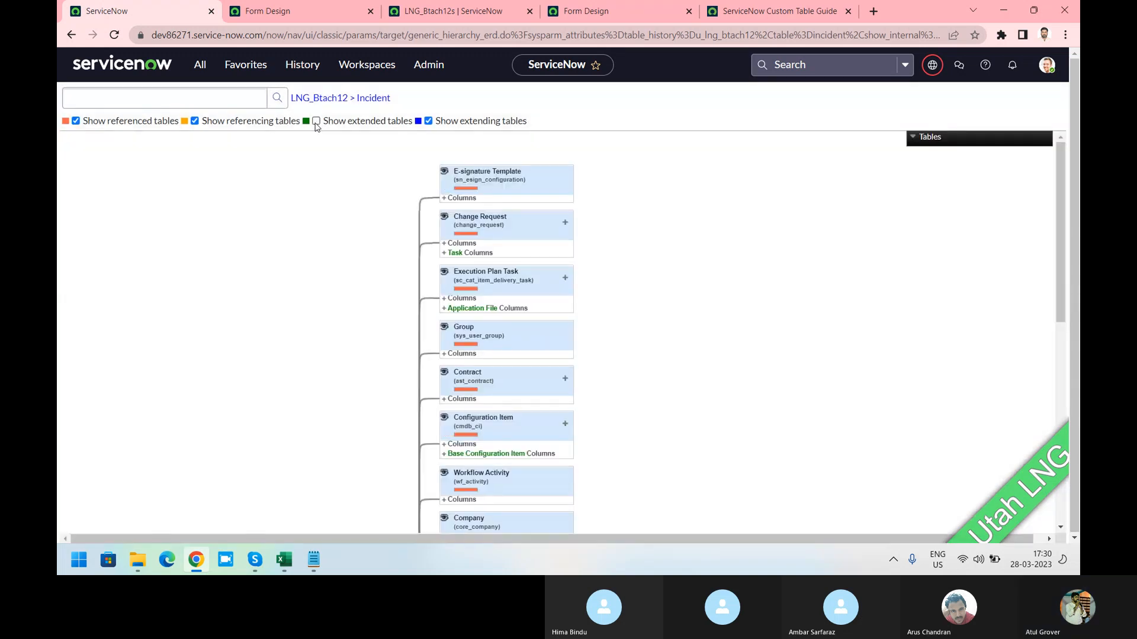
left_click(316, 121)
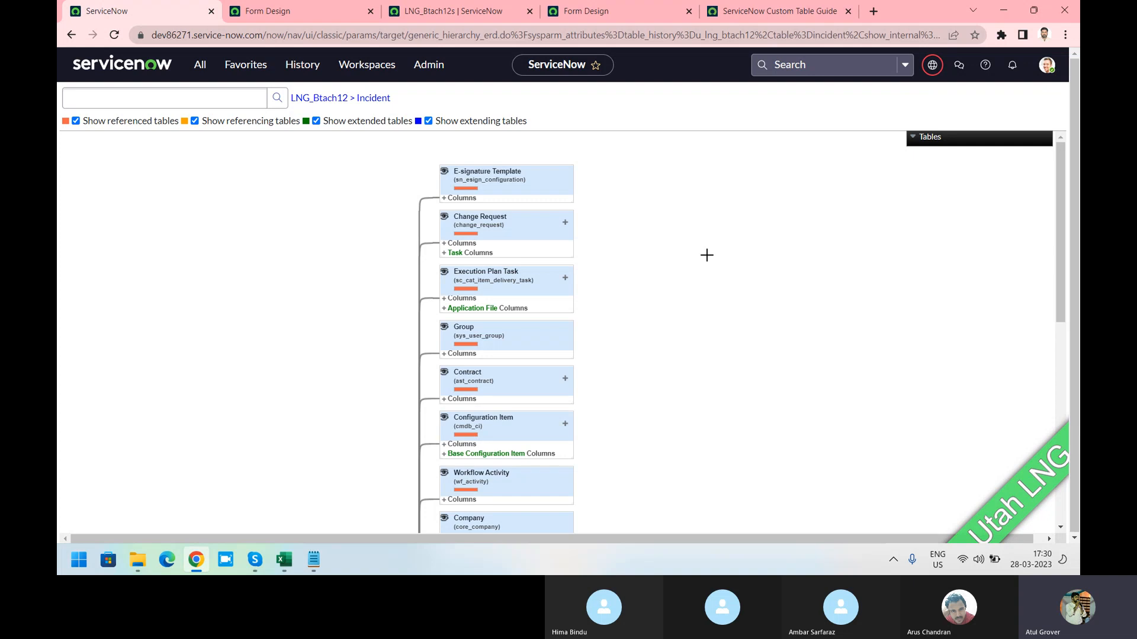
Locate the Service table in the Incident map through the map's list of tables.
mouse_move(950, 163)
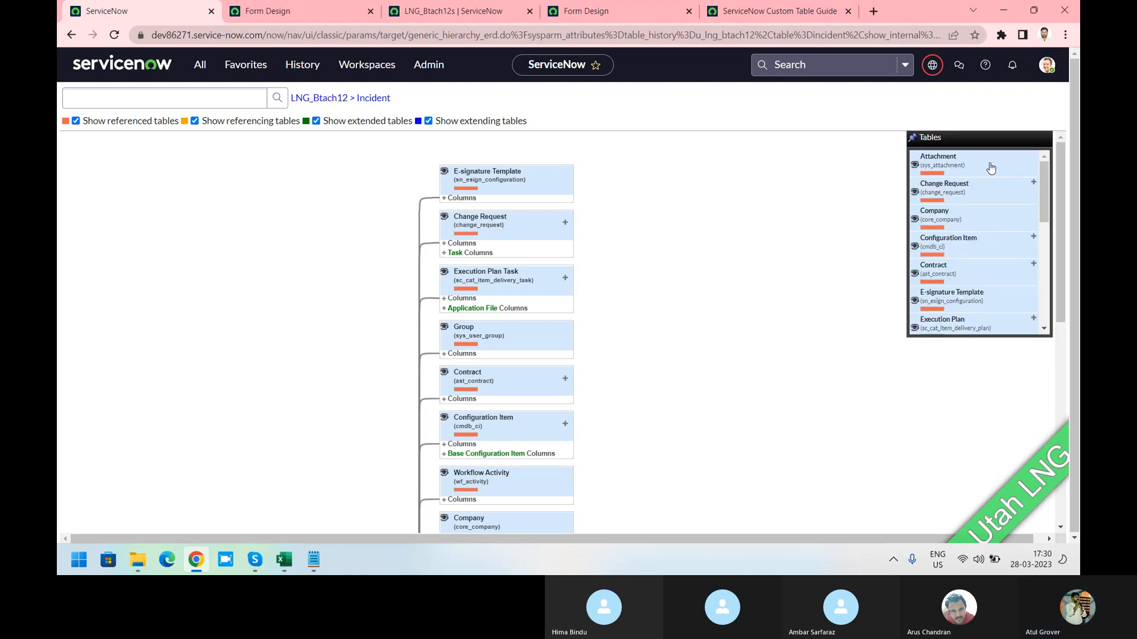
scroll(990, 169, "down", 5)
scroll(992, 178, "down", 1)
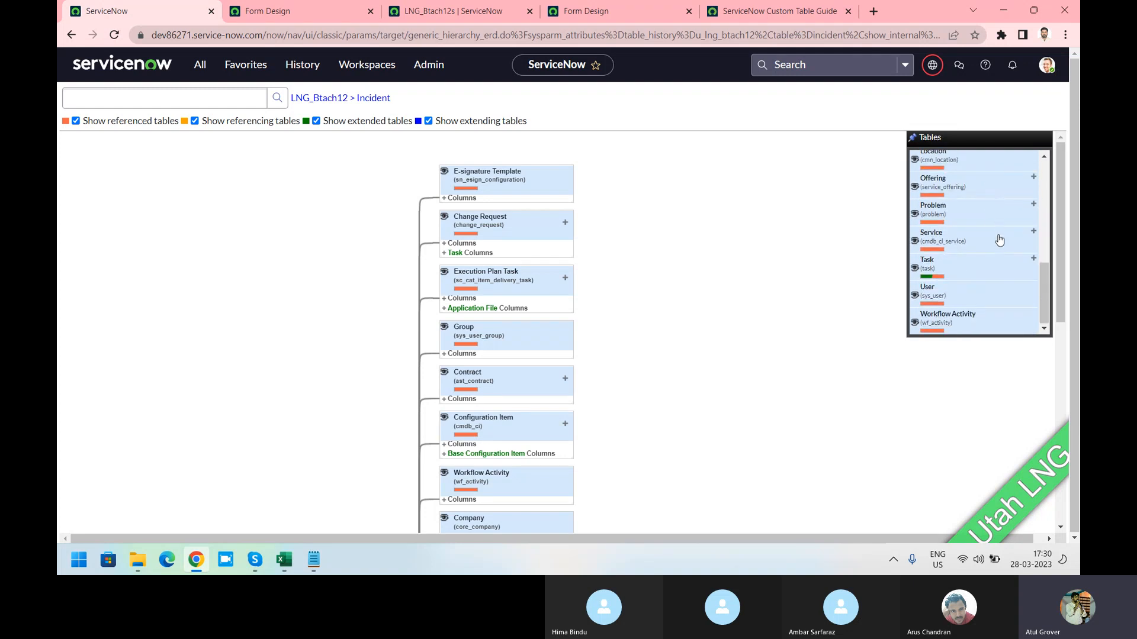
left_click(984, 239)
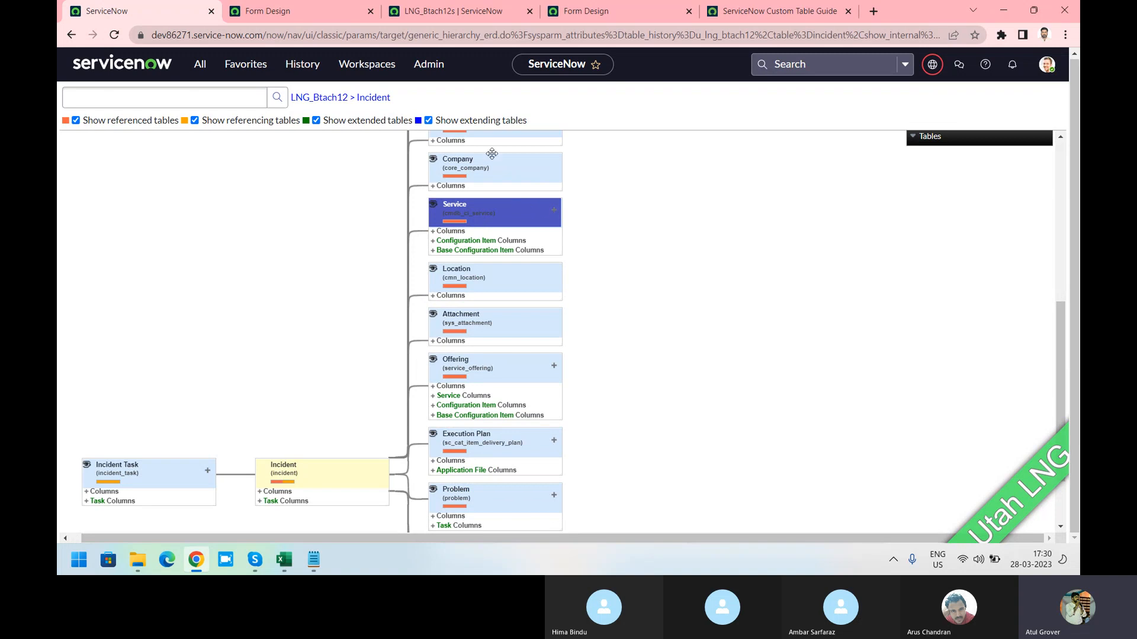
Pin the map's list of tables open and use it to locate the Location table.
mouse_move(960, 144)
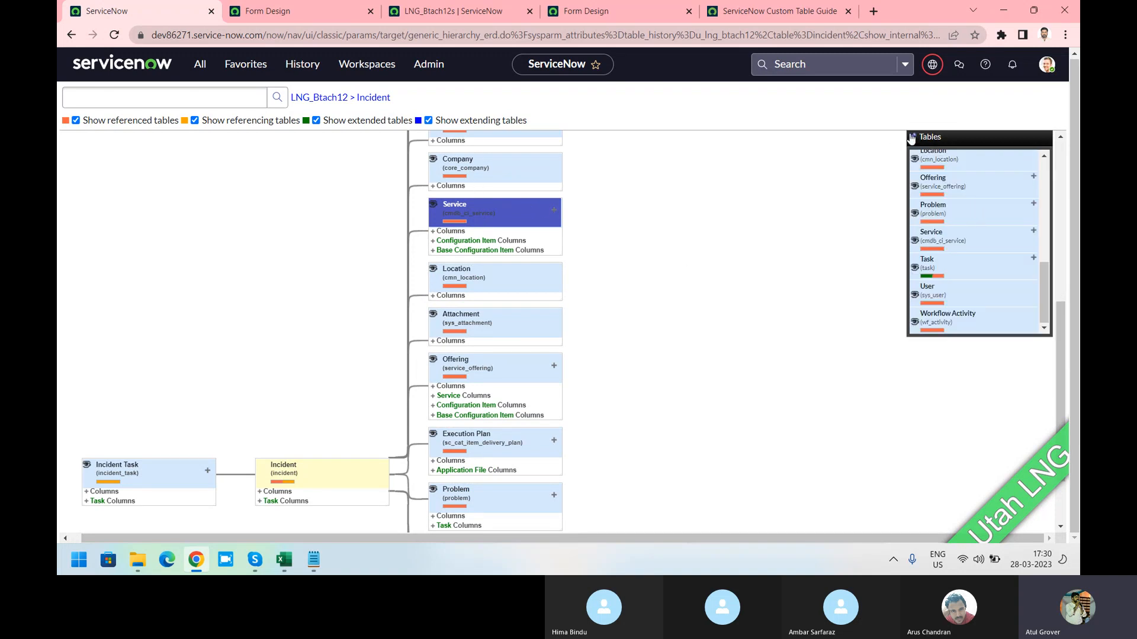
scroll(974, 263, "up", 1)
scroll(975, 264, "up", 2)
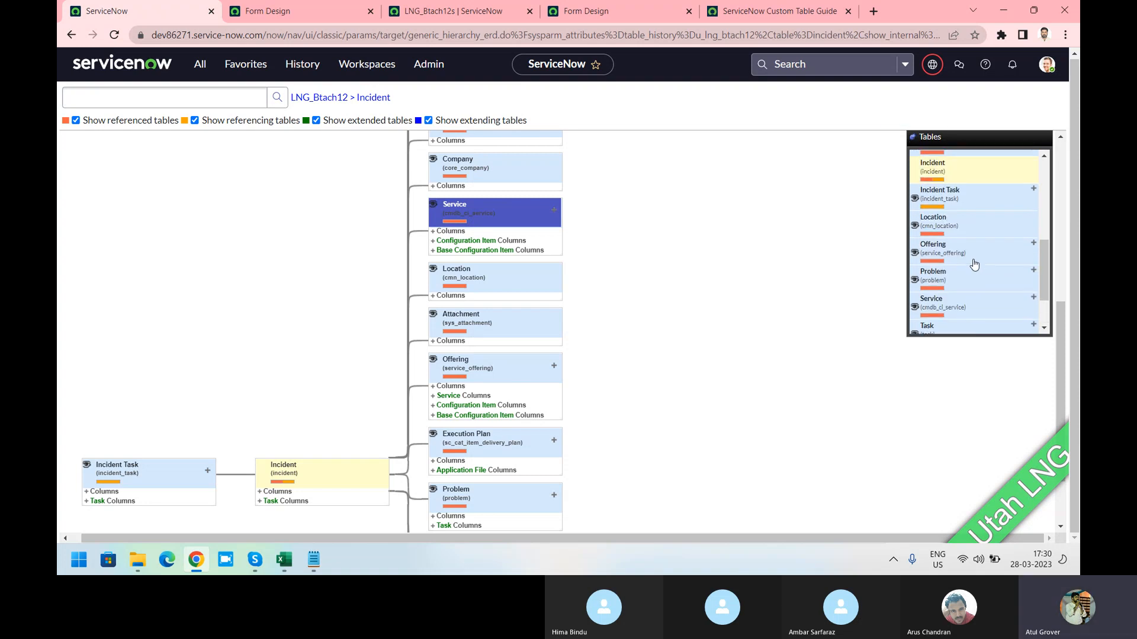
left_click(962, 225)
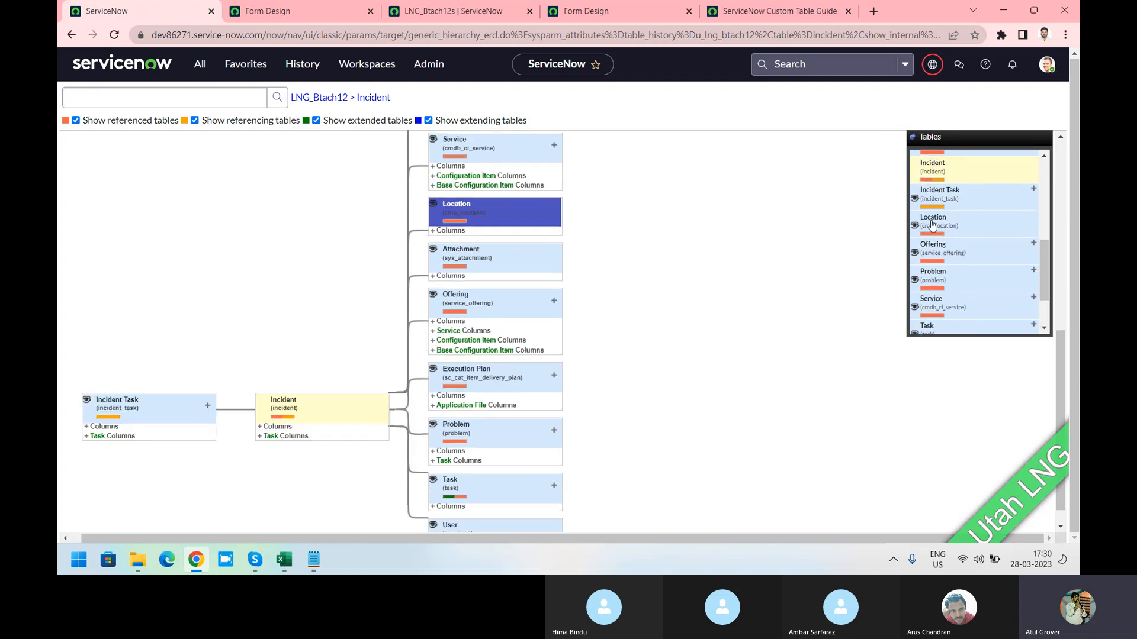
scroll(520, 263, "up", 5)
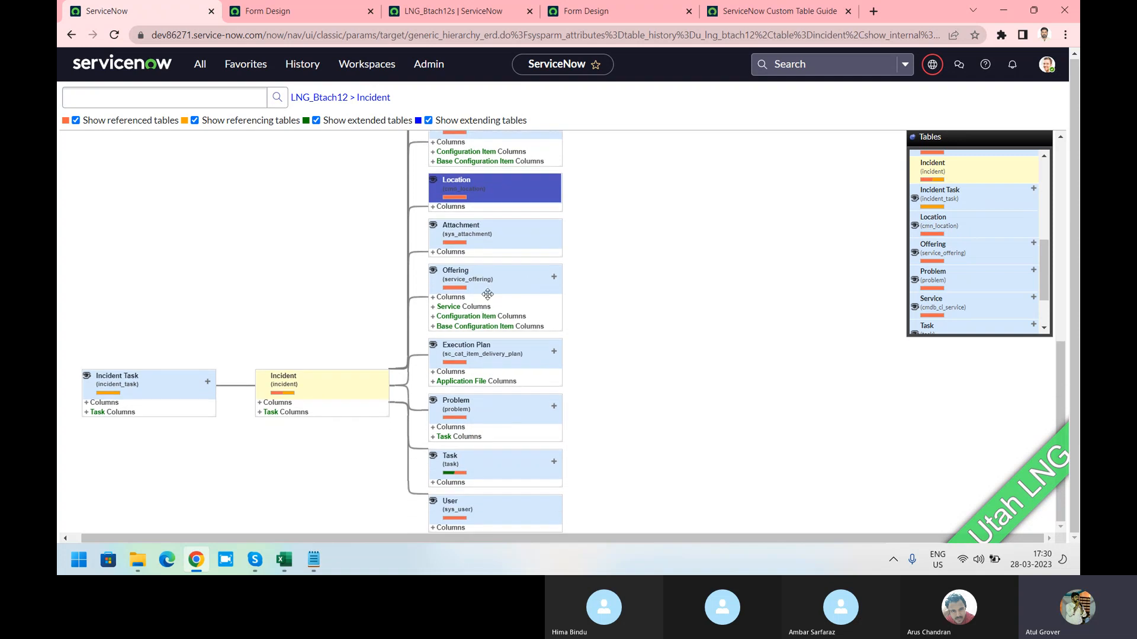
Unpin the map's list of tables and review the tables connected to Incident, from E-signature Template through User.
scroll(485, 309, "down", 5)
left_click(913, 137)
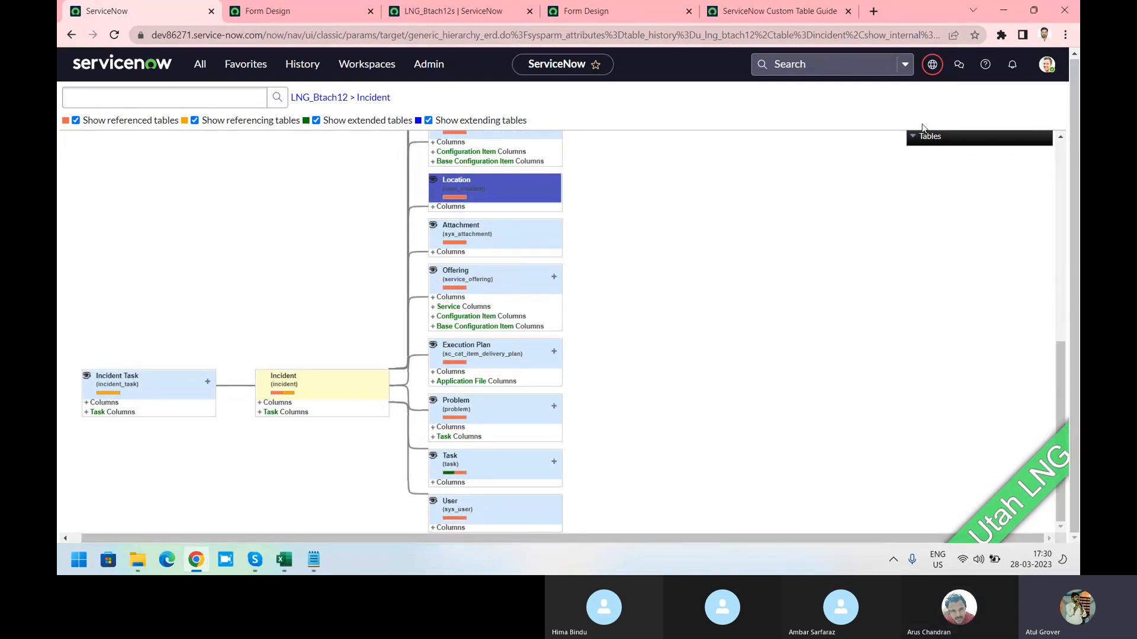
mouse_move(921, 138)
left_click(945, 232)
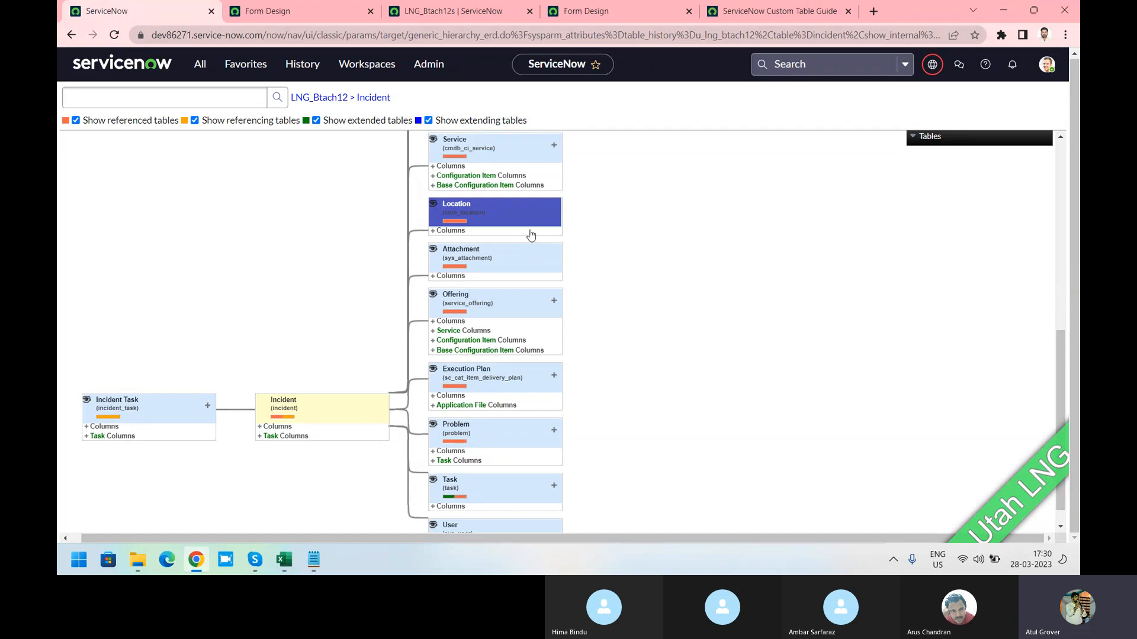
scroll(488, 225, "up", 2)
scroll(502, 209, "up", 5)
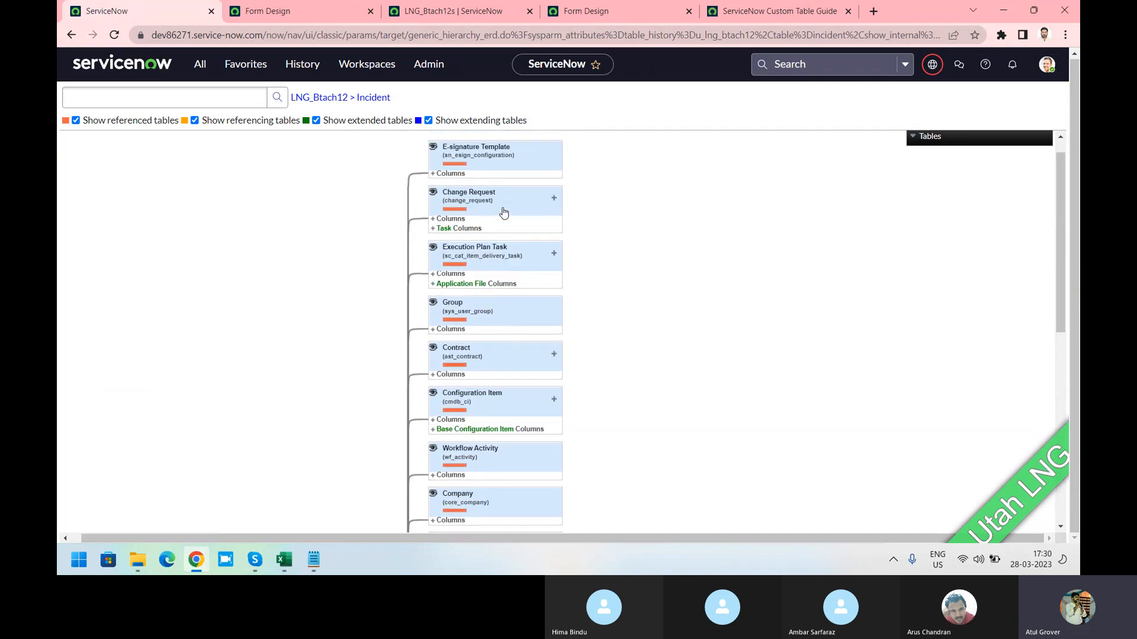
scroll(502, 208, "down", 6)
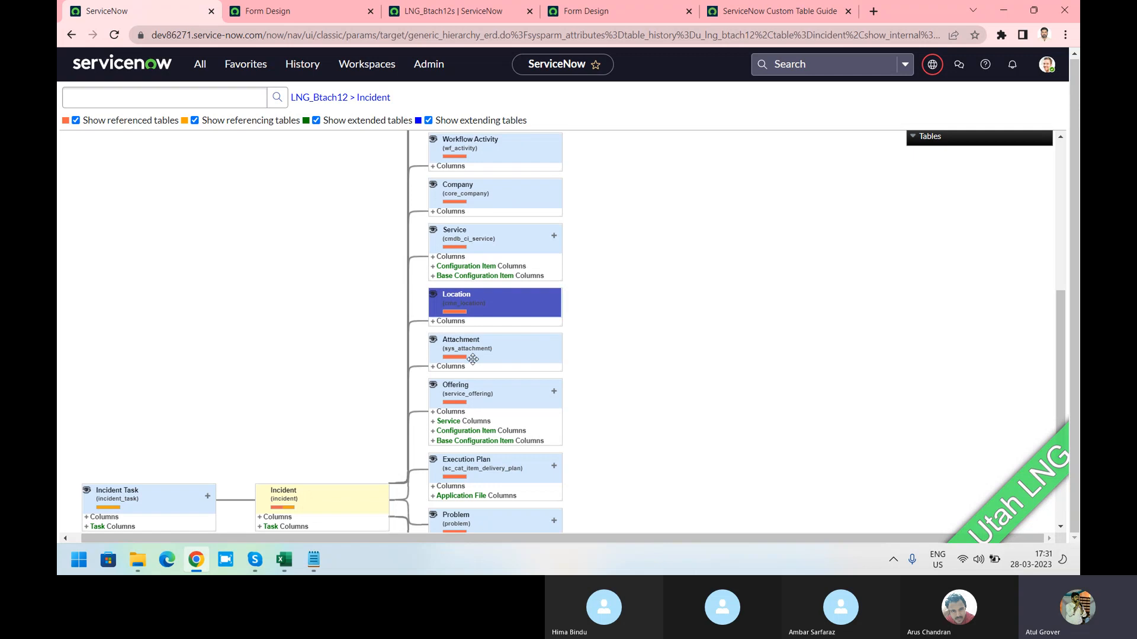
Locate the Service table in the Incident map again through the map's list of tables.
left_click(912, 136)
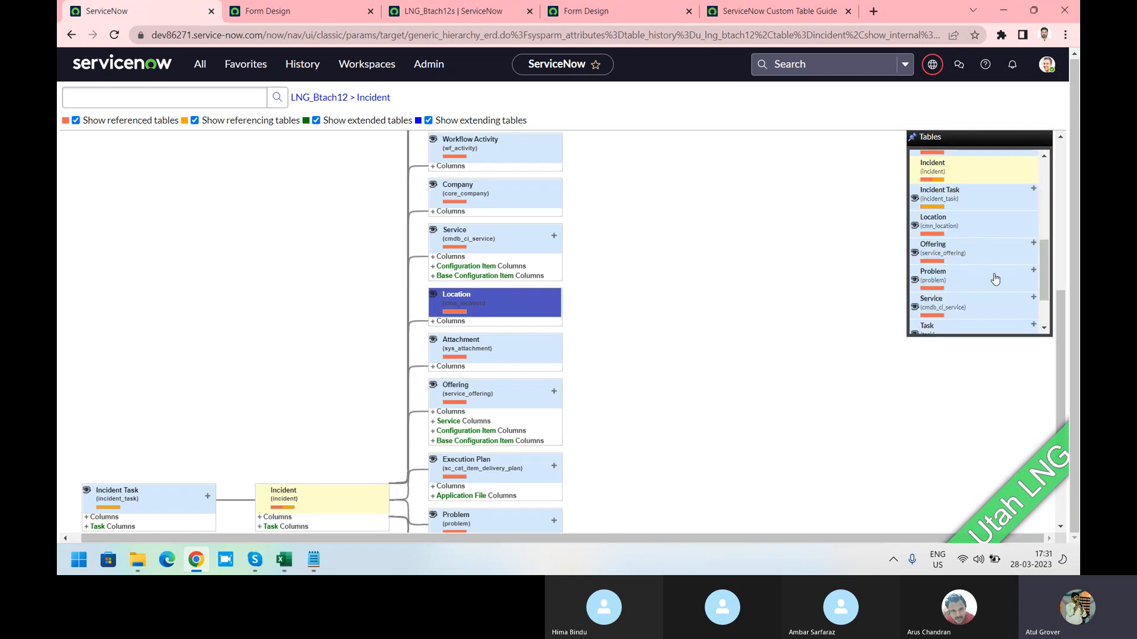
scroll(993, 278, "down", 2)
left_click(981, 239)
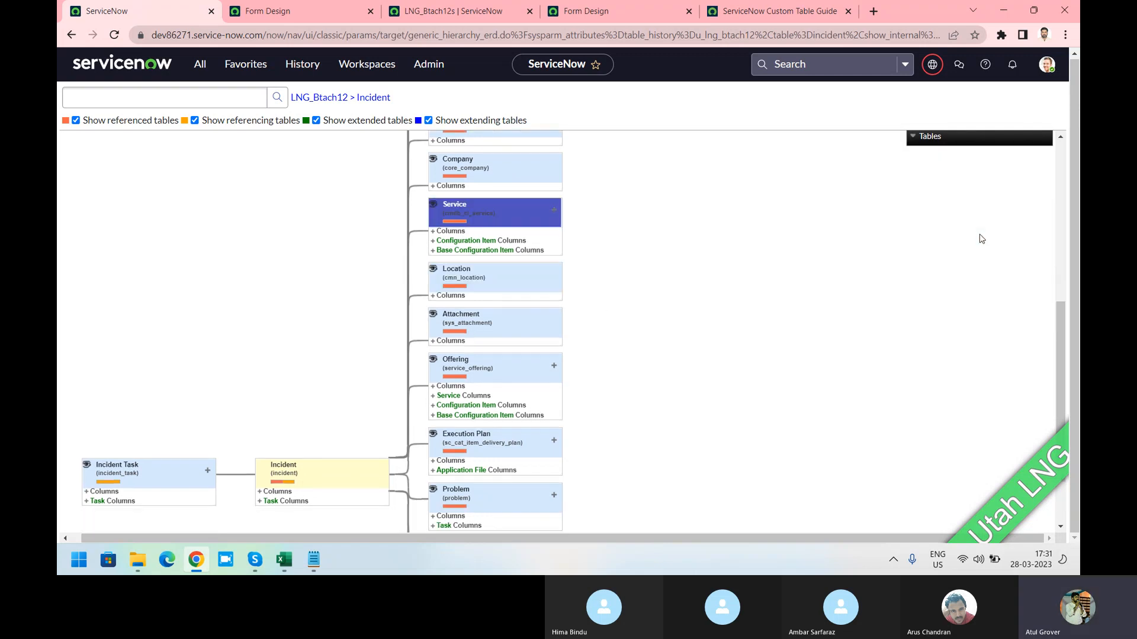
Locate the User table in the Incident map and expand its columns for review.
left_click(927, 142)
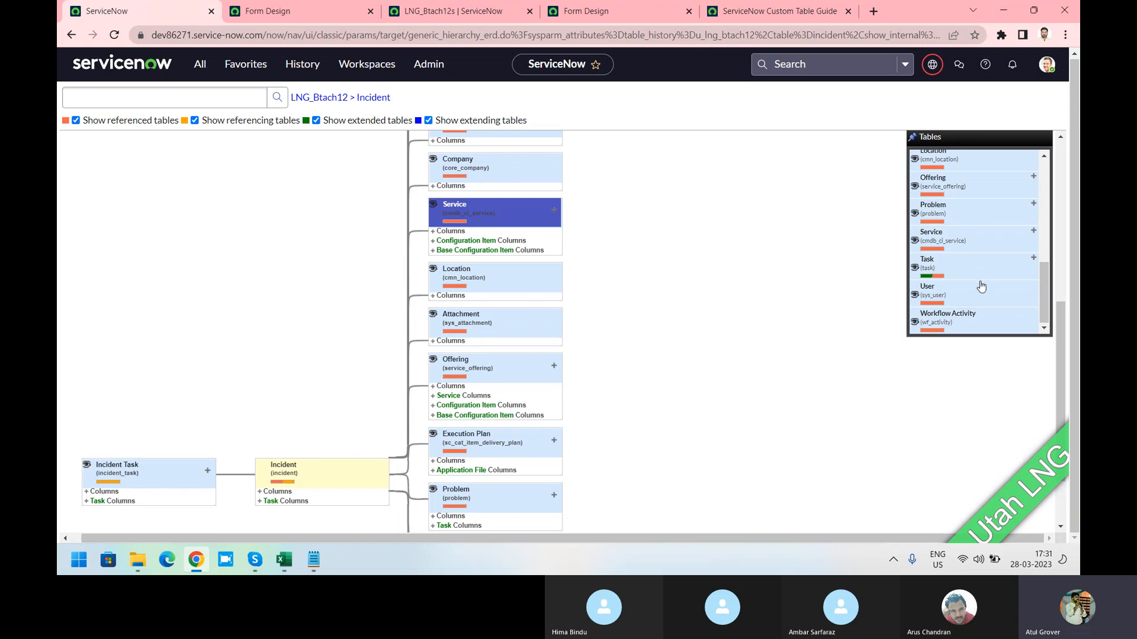
left_click(950, 290)
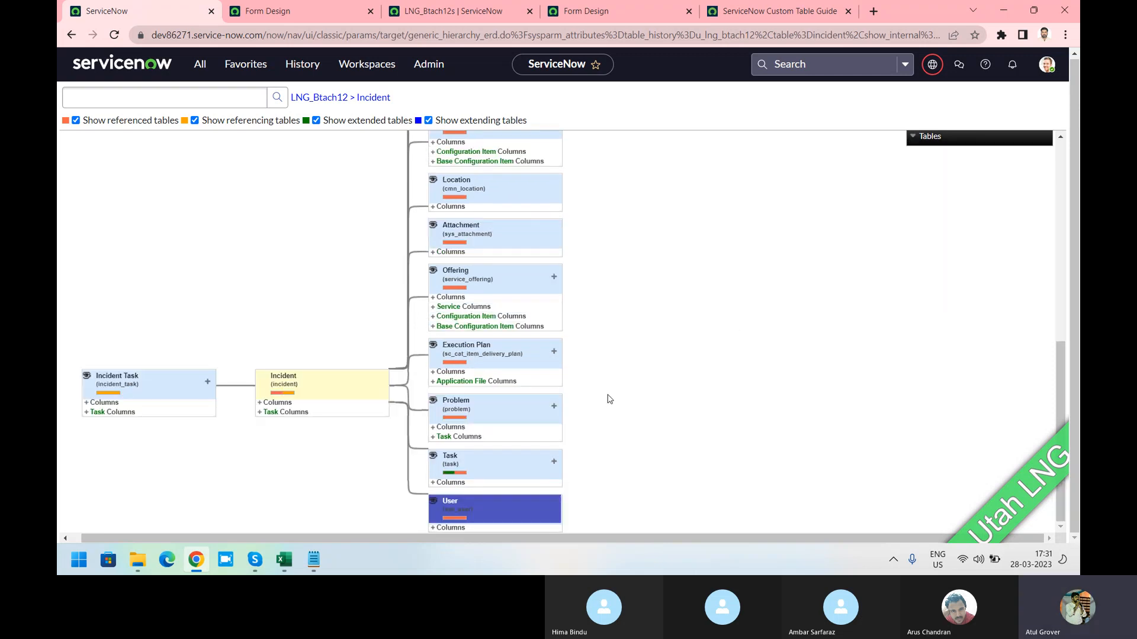
left_click(434, 528)
scroll(667, 366, "down", 5)
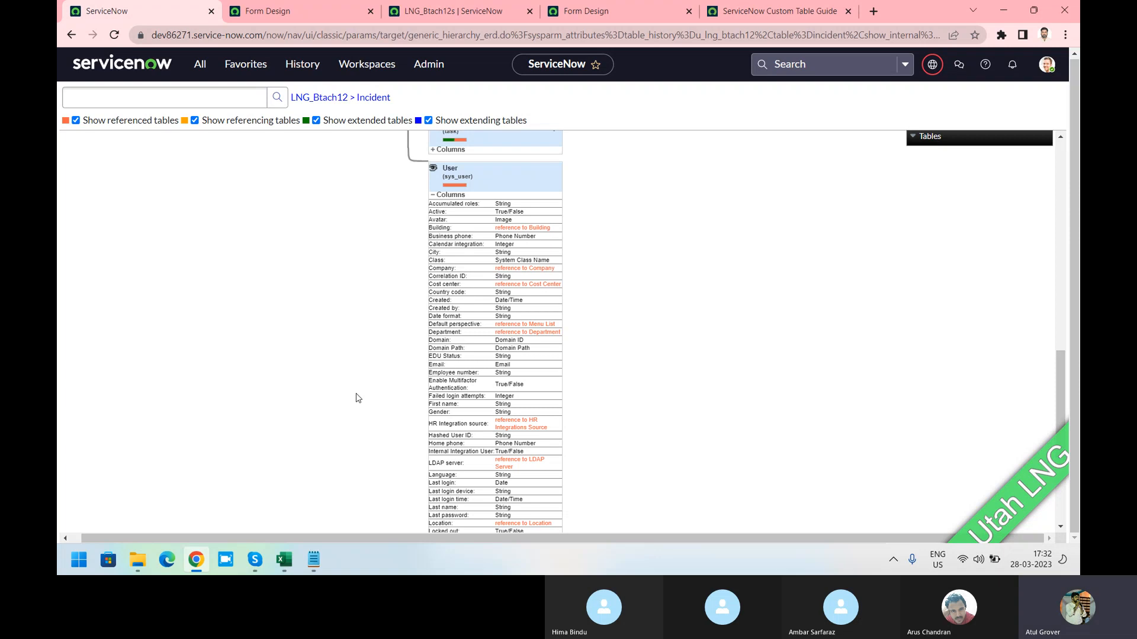
Search the application navigator for "tables" and open the Tables module under System Definition.
left_click(199, 64)
type("tables")
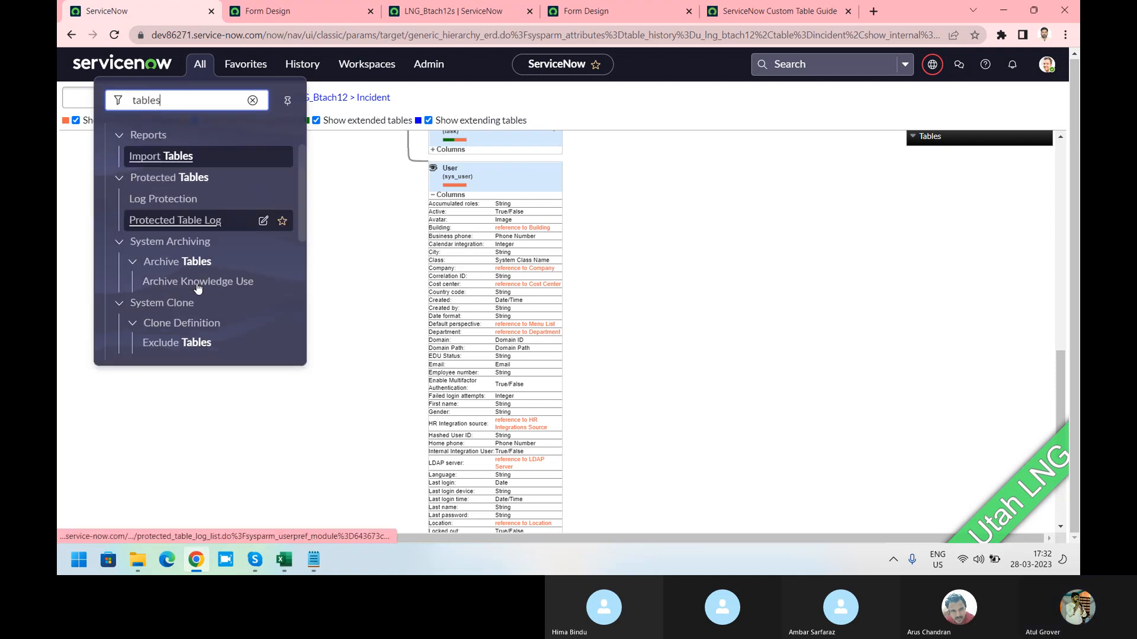
scroll(198, 289, "down", 8)
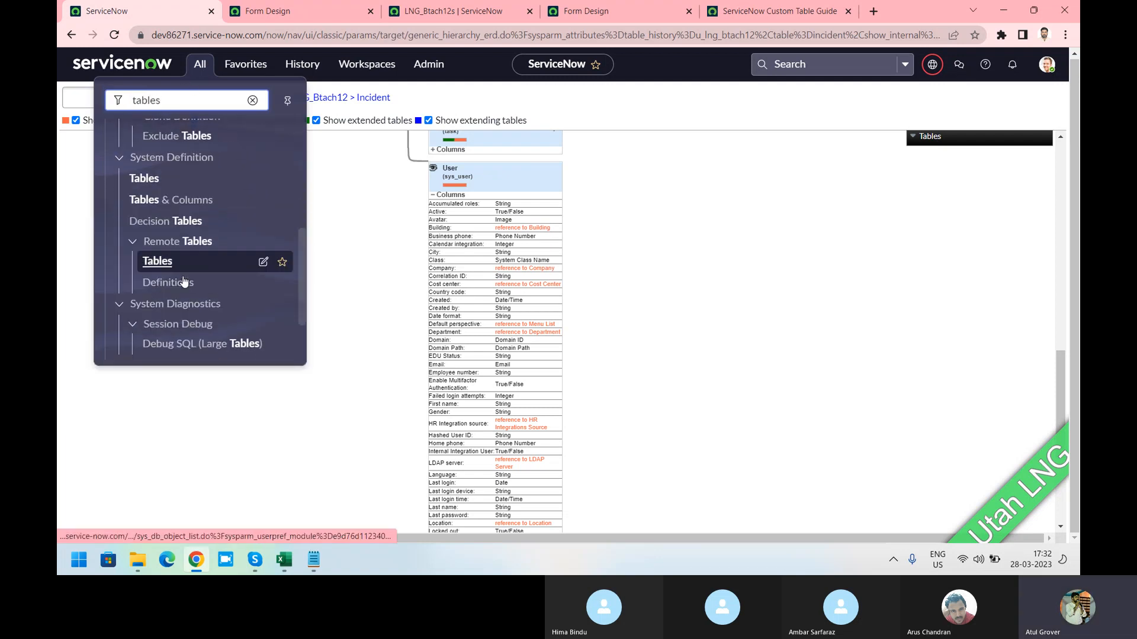
scroll(167, 246, "up", 3)
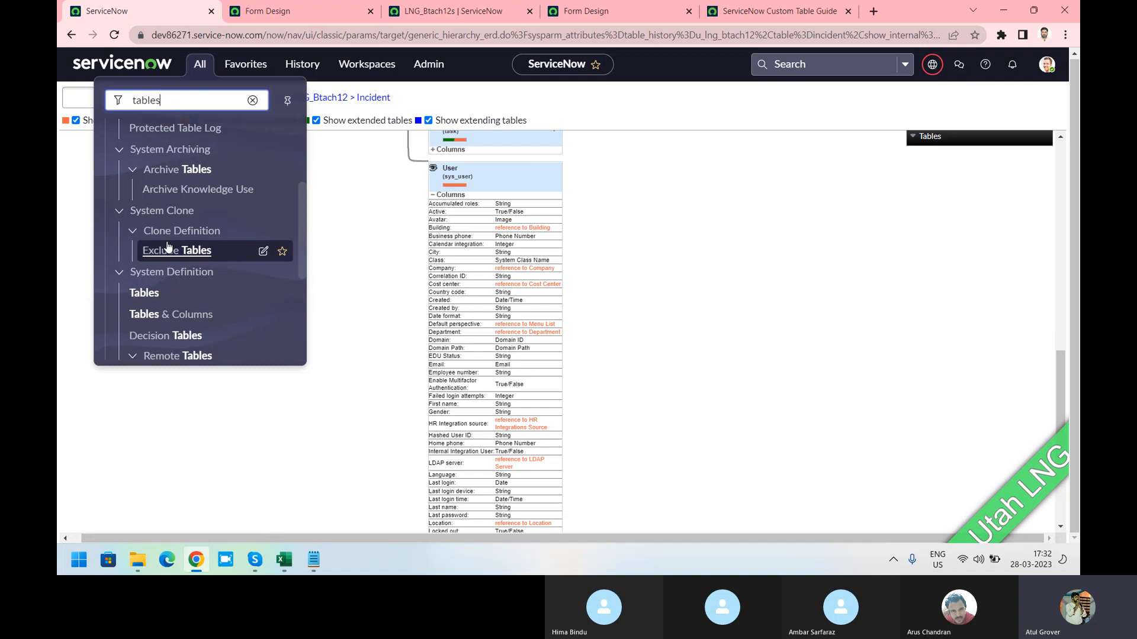
left_click(141, 294)
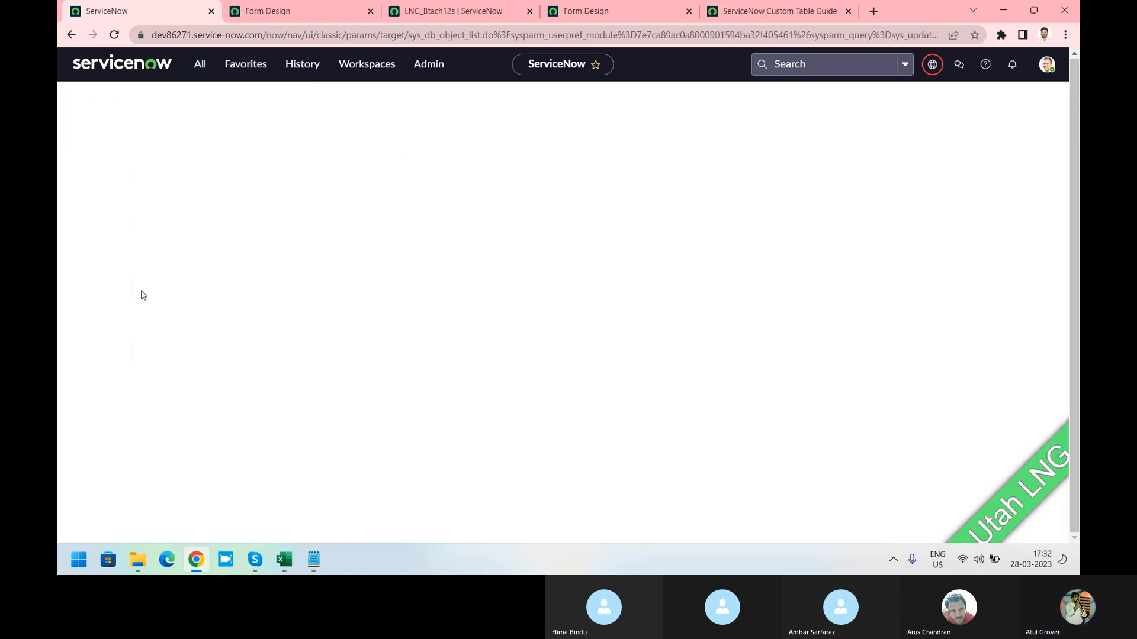
Filter the tables by the name sys_user and open the User table's record.
left_click(392, 170)
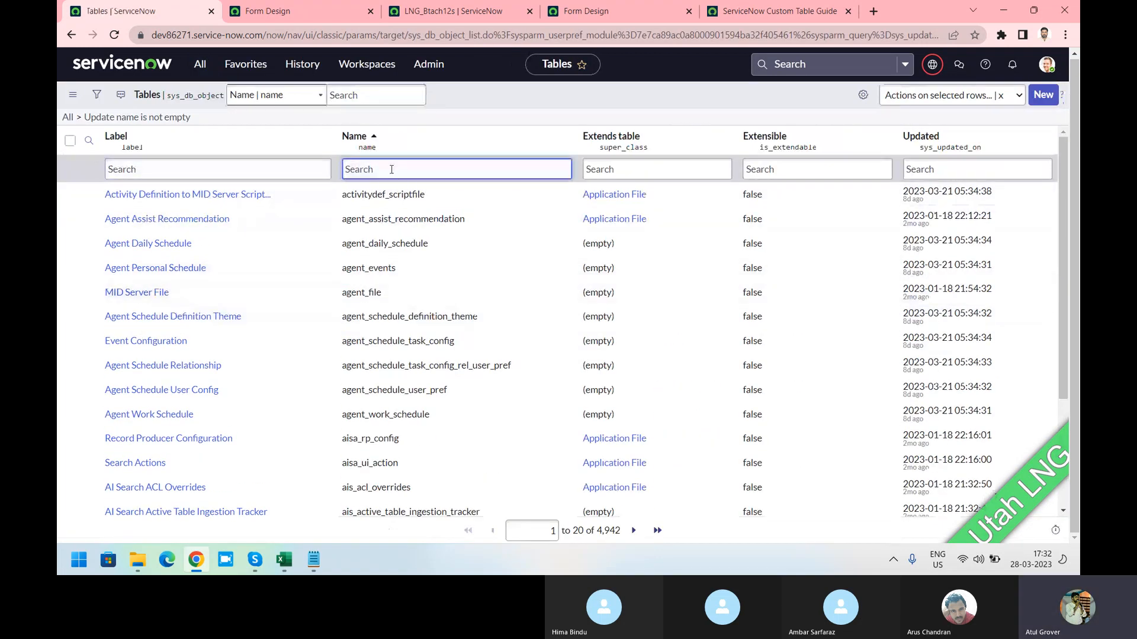
type("sys")
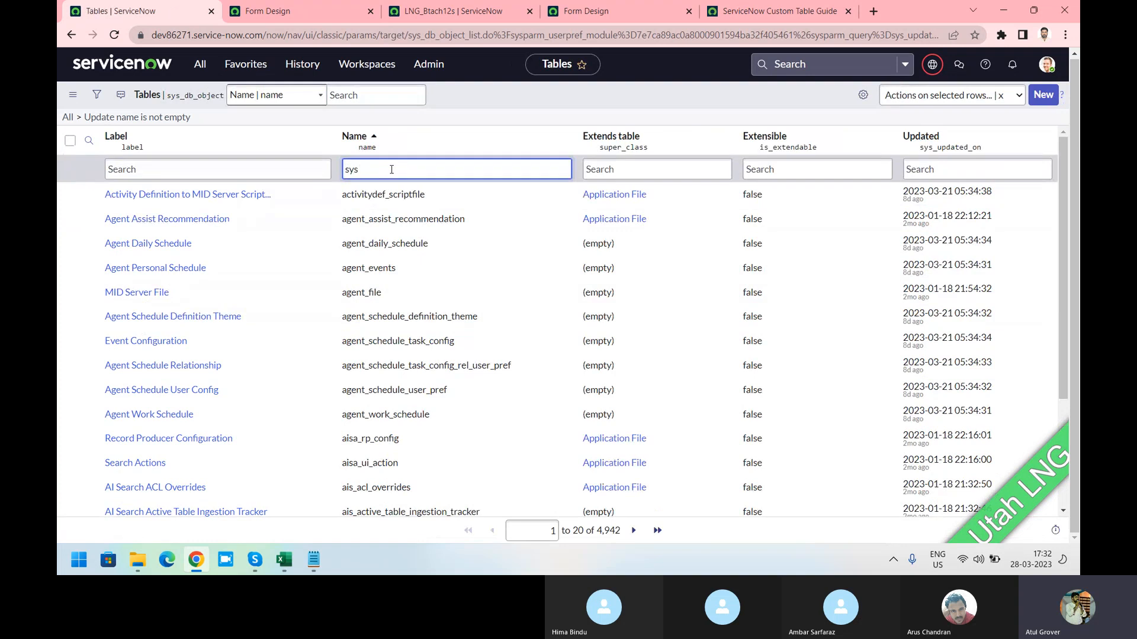
type("_user")
key("Return")
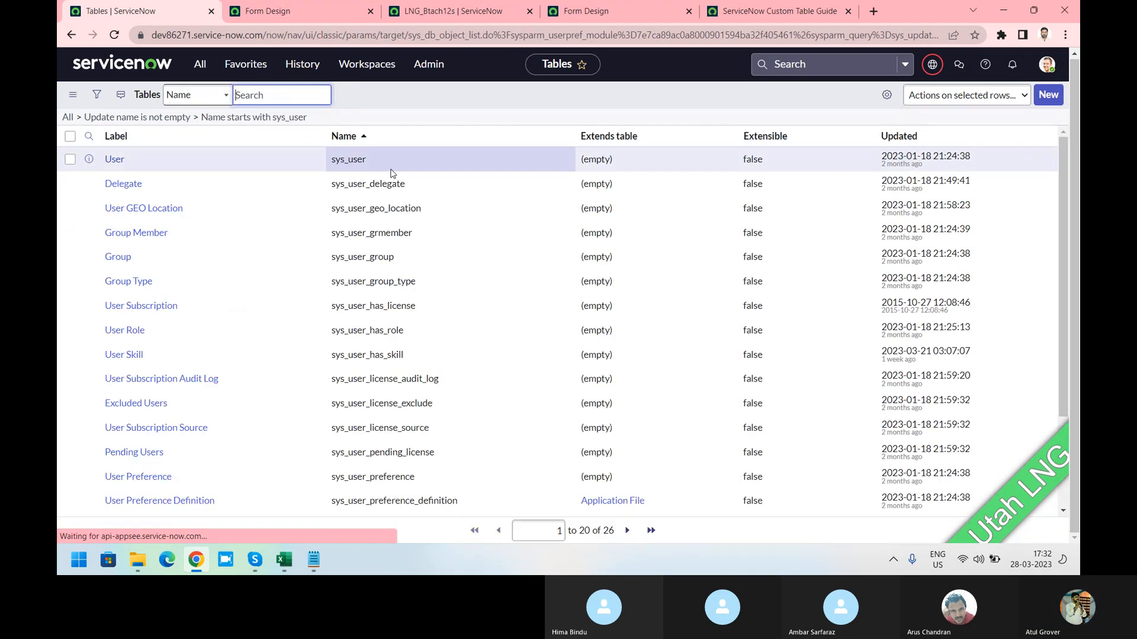
left_click(108, 194)
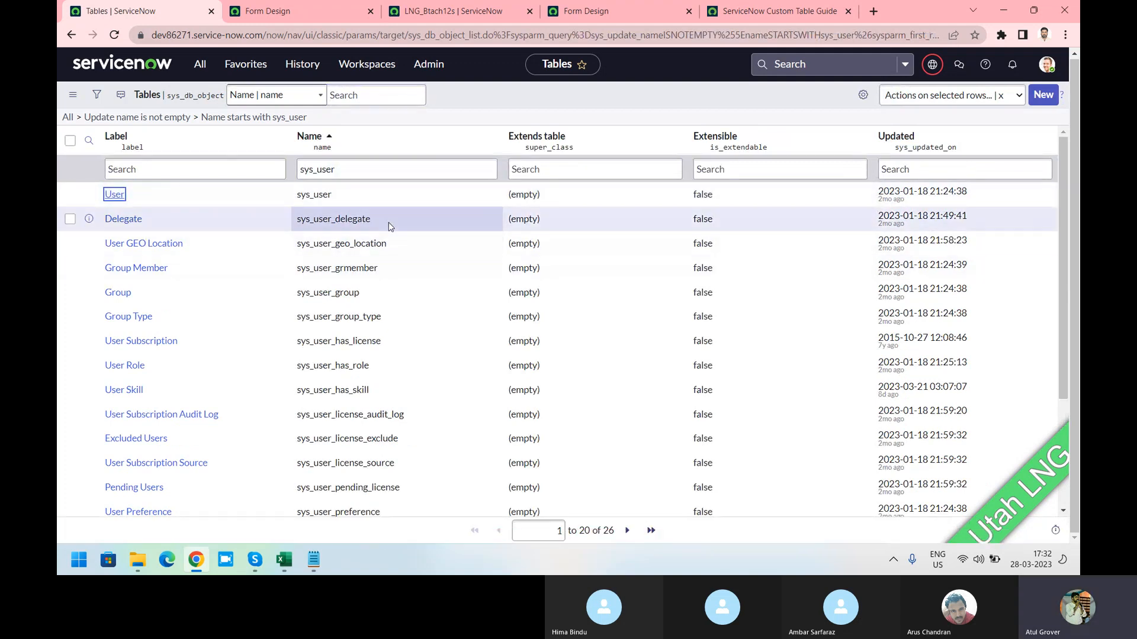
Review the User table's column definitions, including the second page of entries with the Manager reference column.
scroll(390, 309, "down", 3)
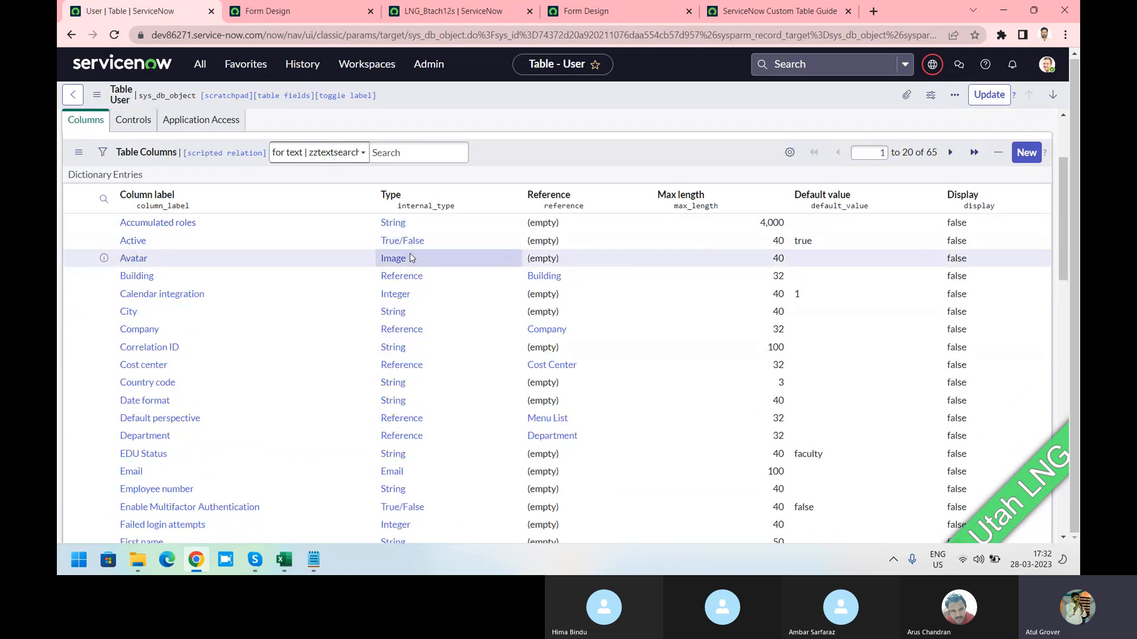
scroll(417, 287, "down", 1)
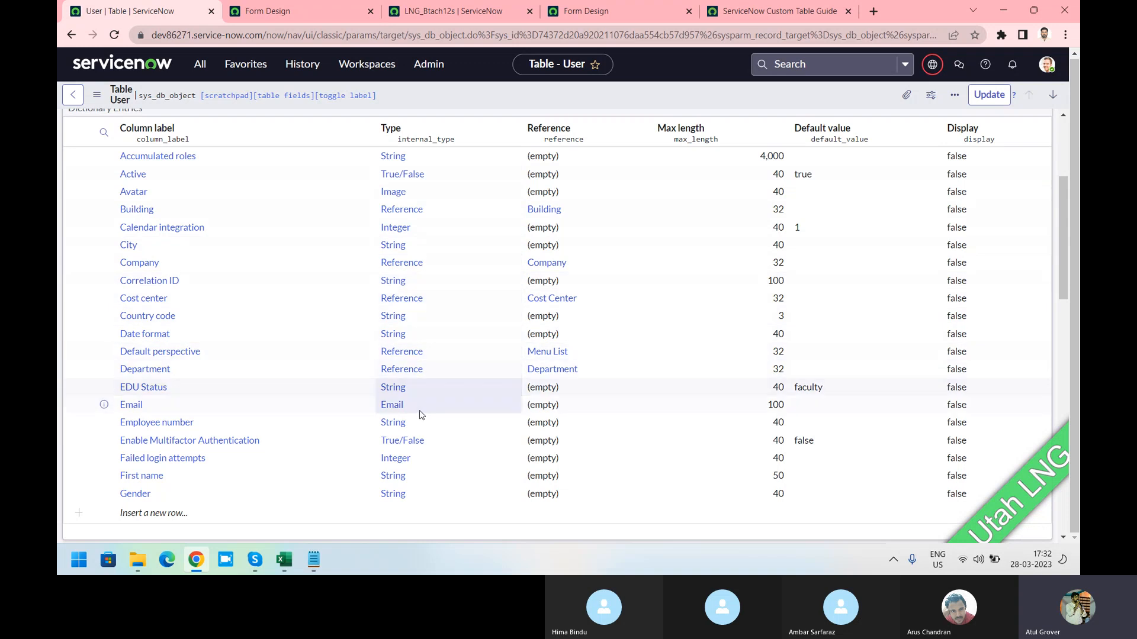
scroll(429, 468, "up", 4)
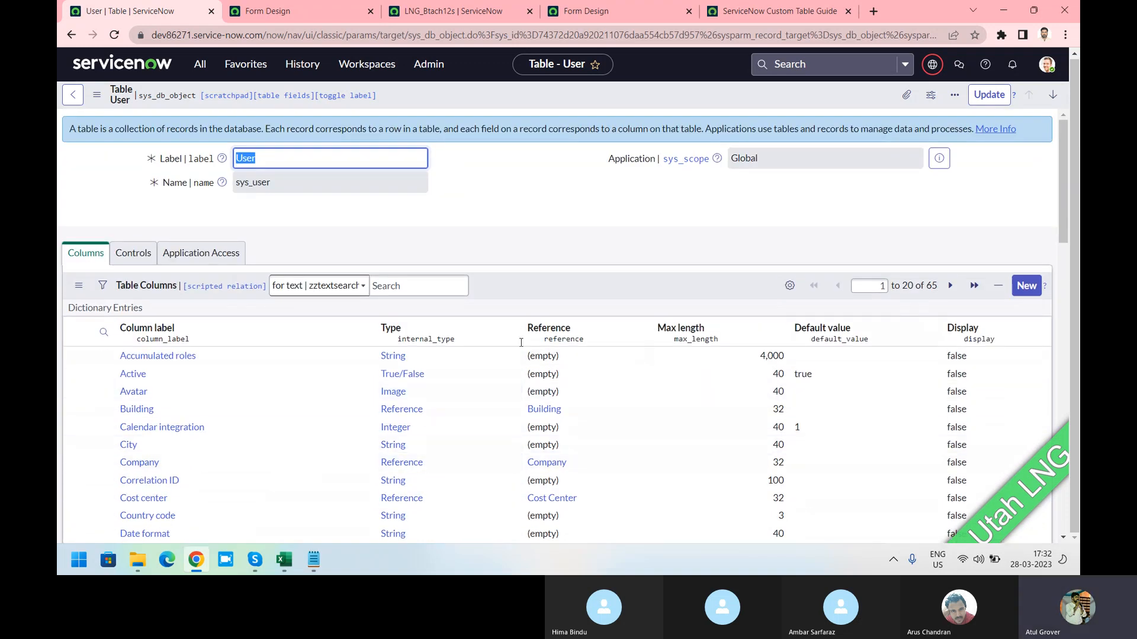
scroll(521, 342, "down", 8)
scroll(242, 307, "up", 4)
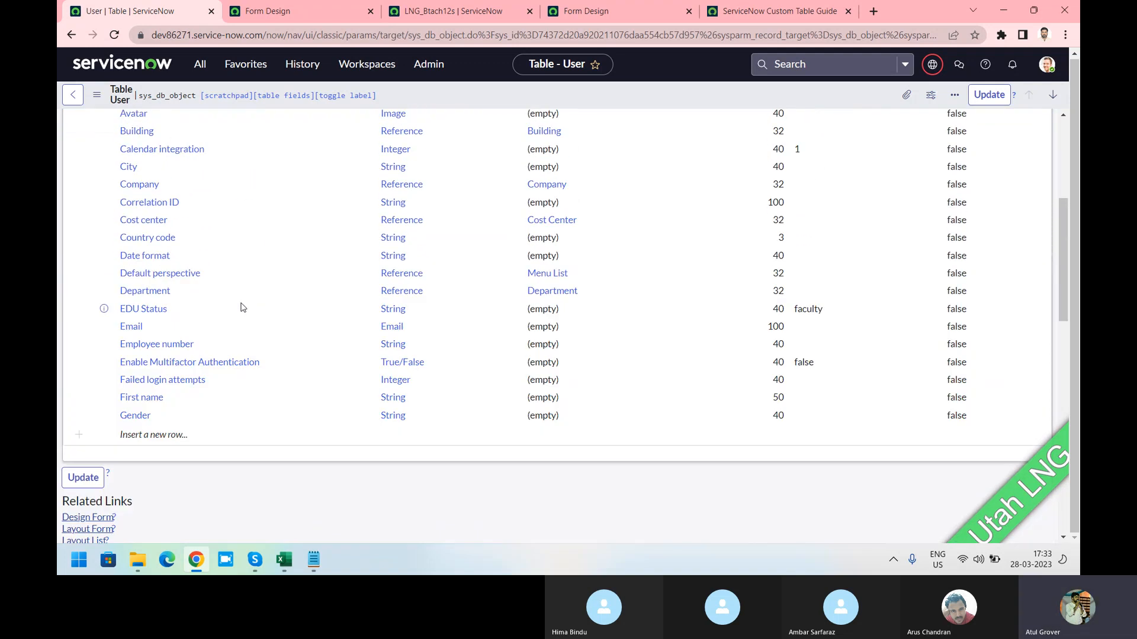
scroll(837, 211, "up", 4)
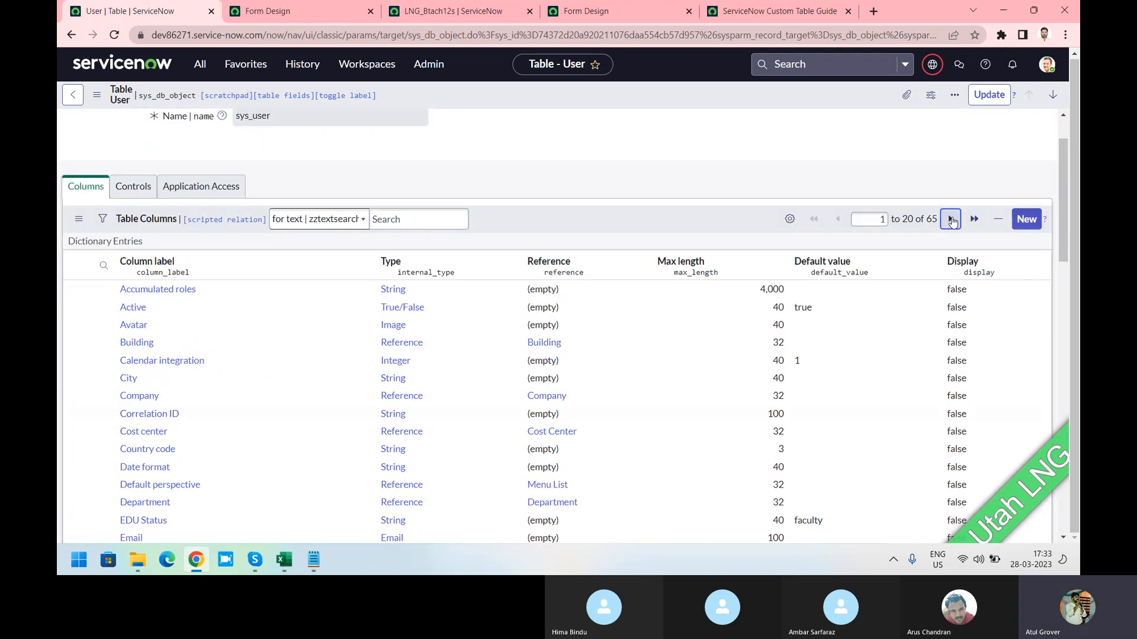
left_click(952, 220)
scroll(439, 324, "down", 2)
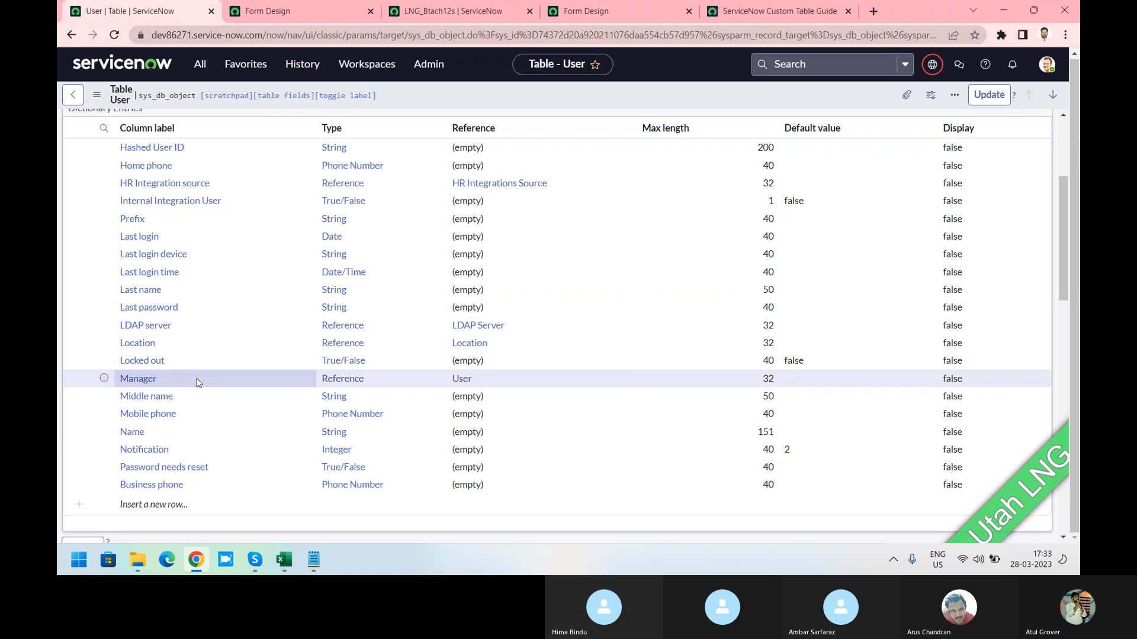
scroll(197, 382, "up", 4)
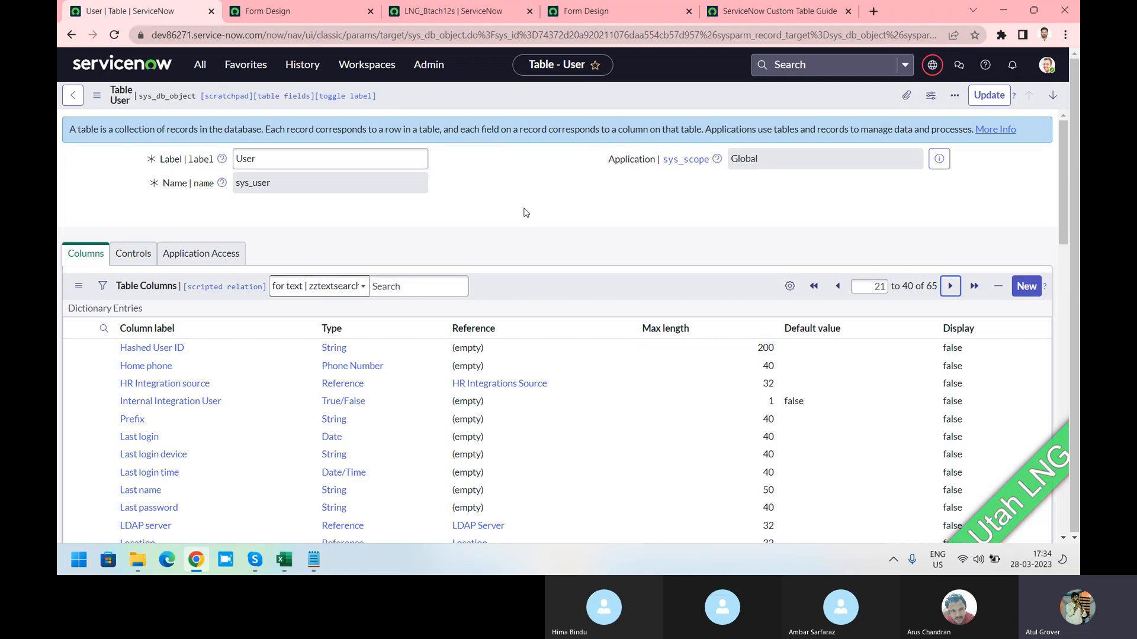
Search the application navigator for "incide" and open the list of active incidents.
left_click(201, 65)
scroll(185, 263, "down", 1)
scroll(190, 233, "up", 3)
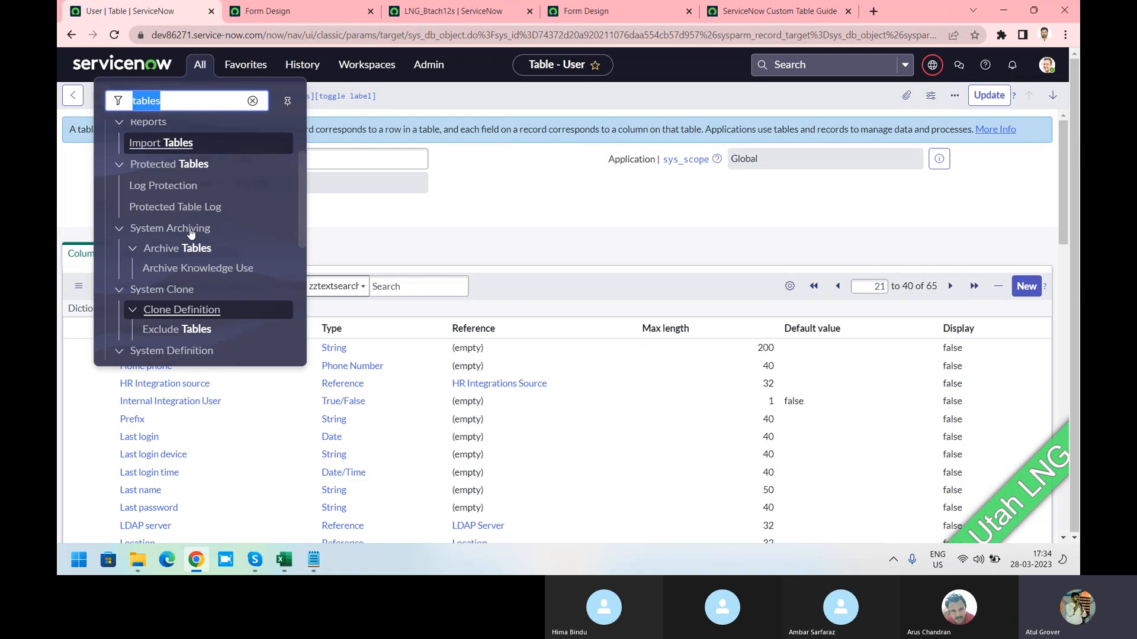
scroll(191, 233, "up", 2)
type("incide")
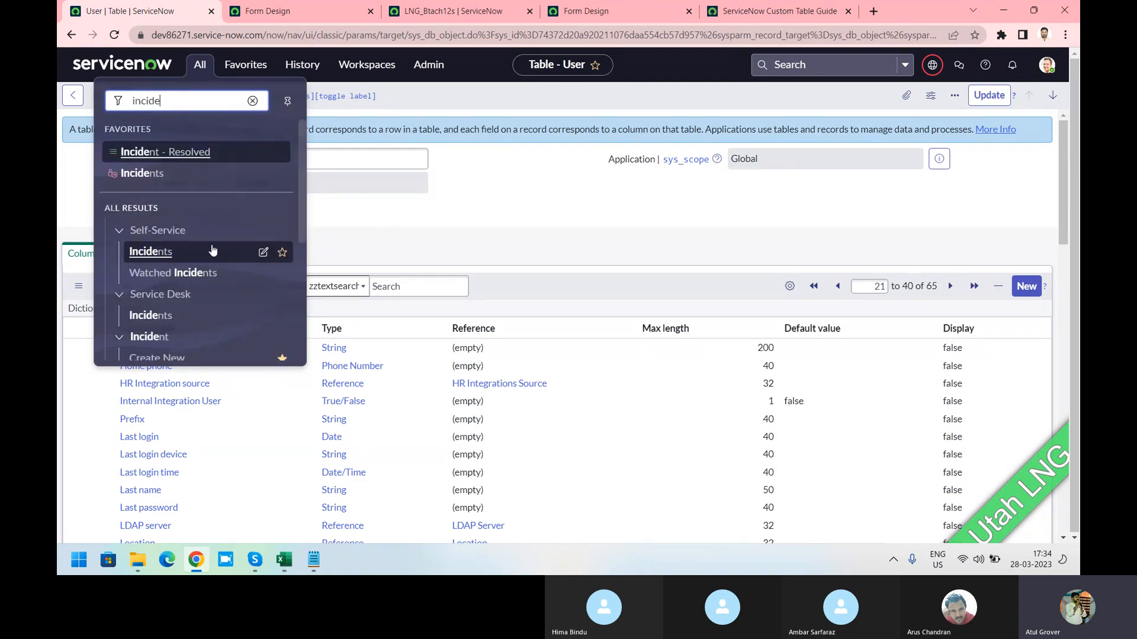
scroll(195, 260, "down", 3)
left_click(151, 266)
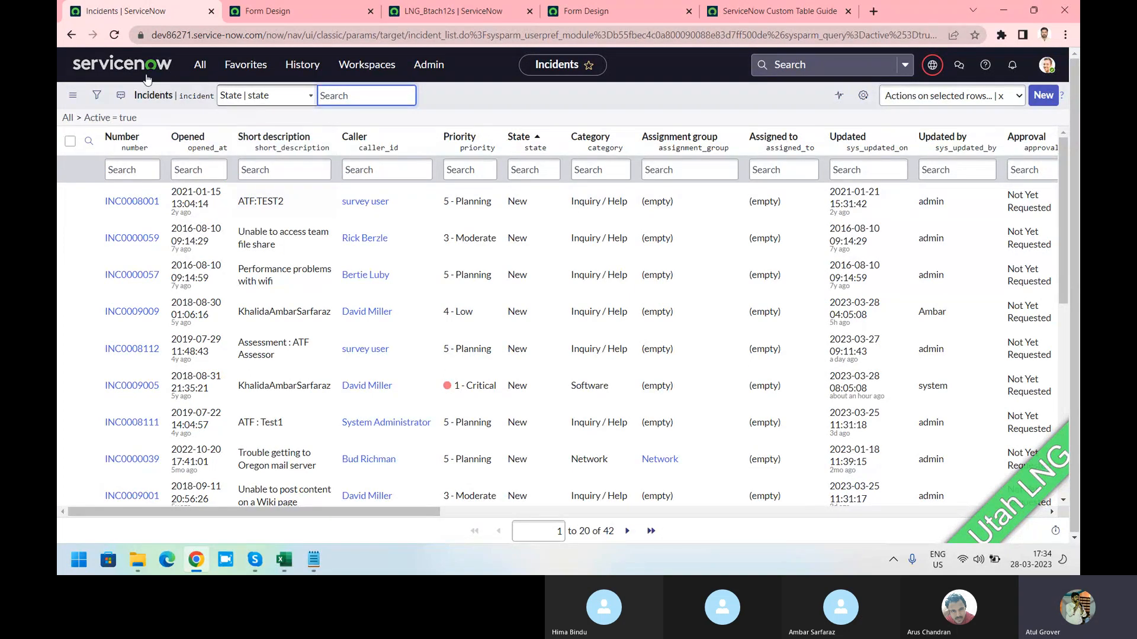
left_click(416, 168)
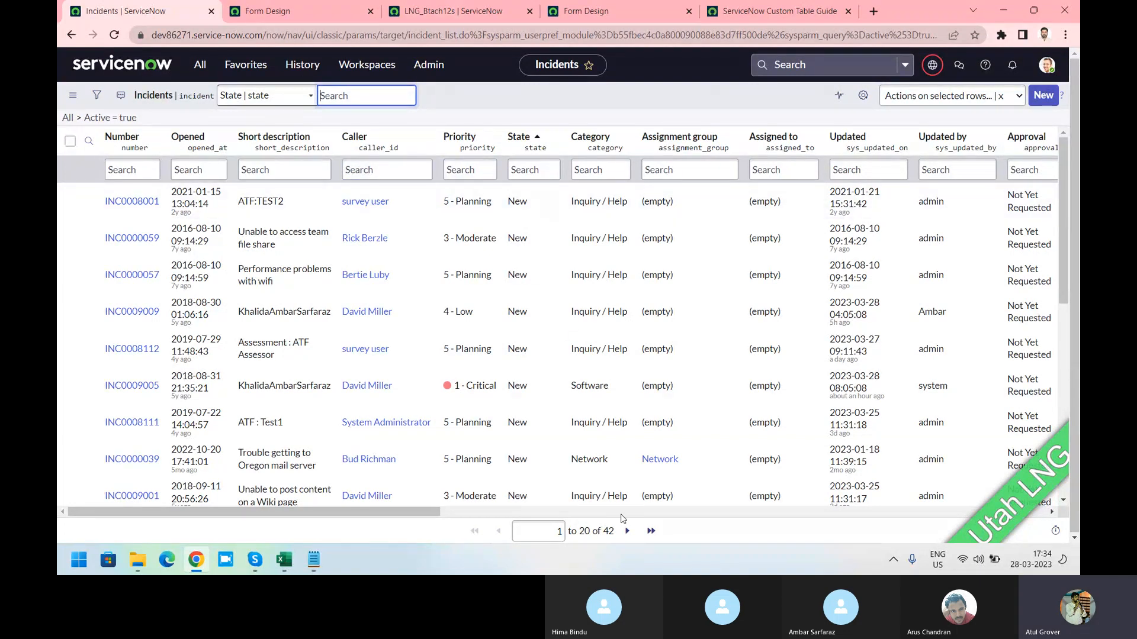
Switch to the Skype group call window and close its chat pane.
mouse_move(254, 559)
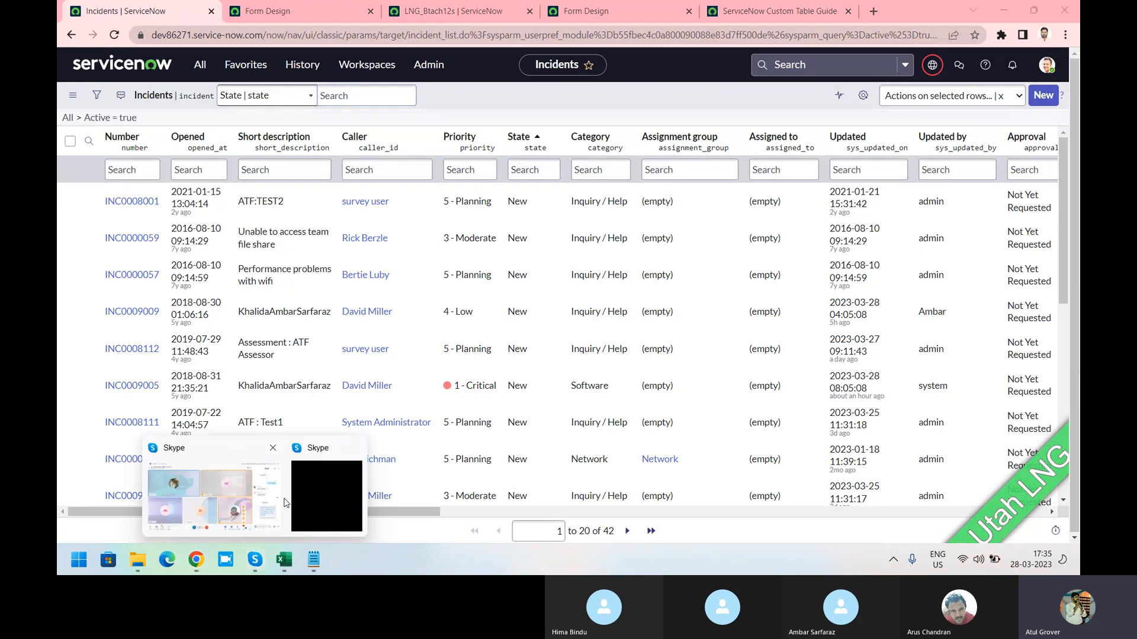
left_click(242, 493)
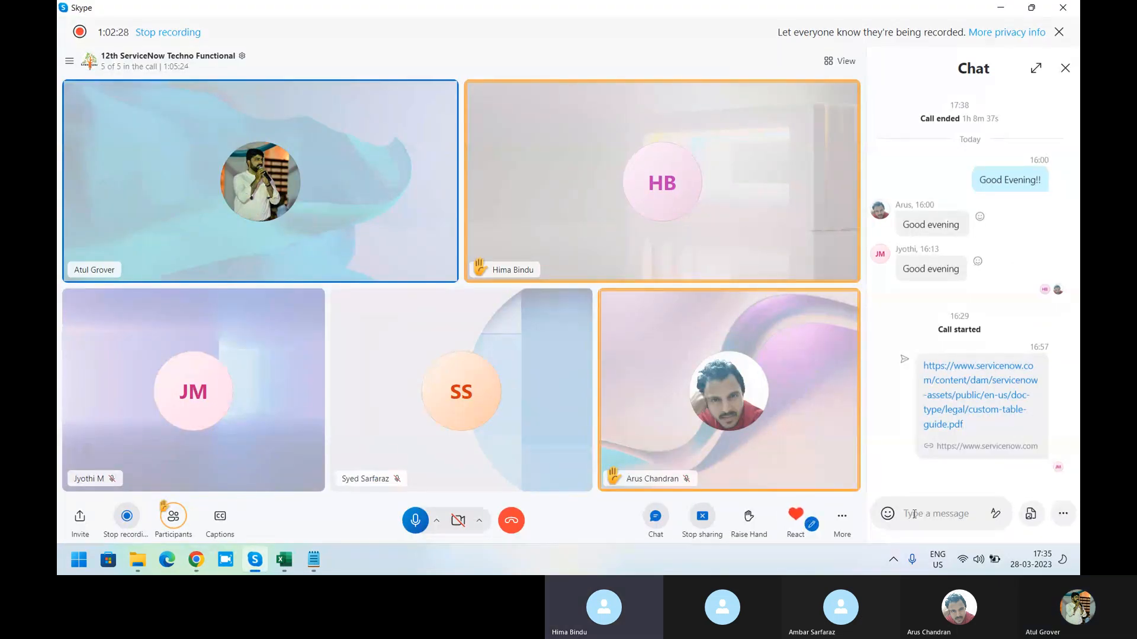
left_click(1065, 68)
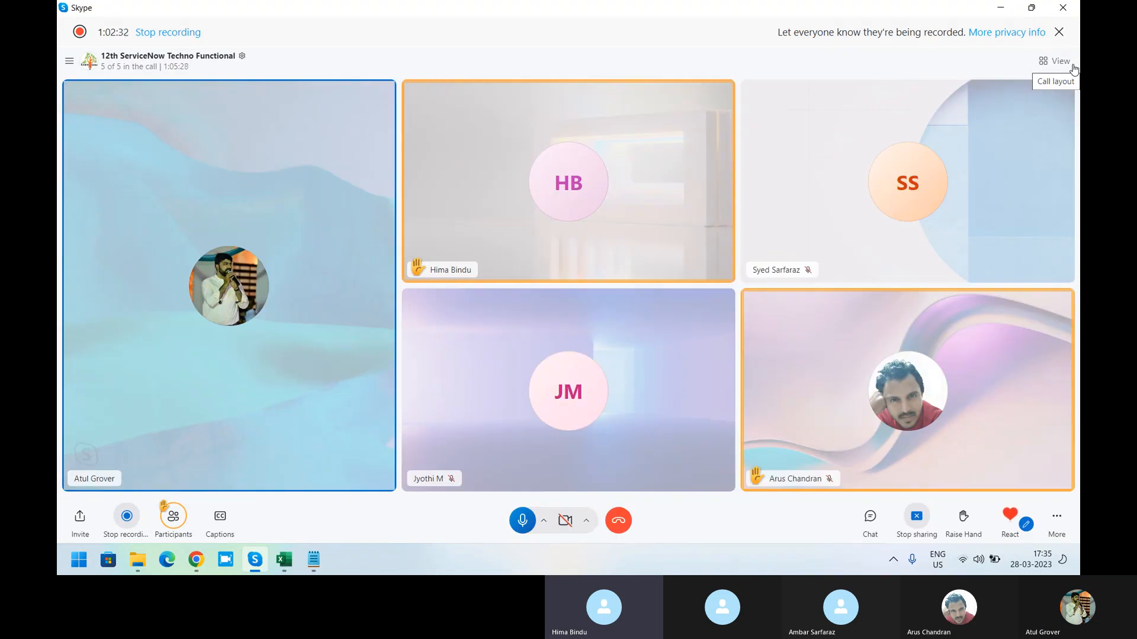